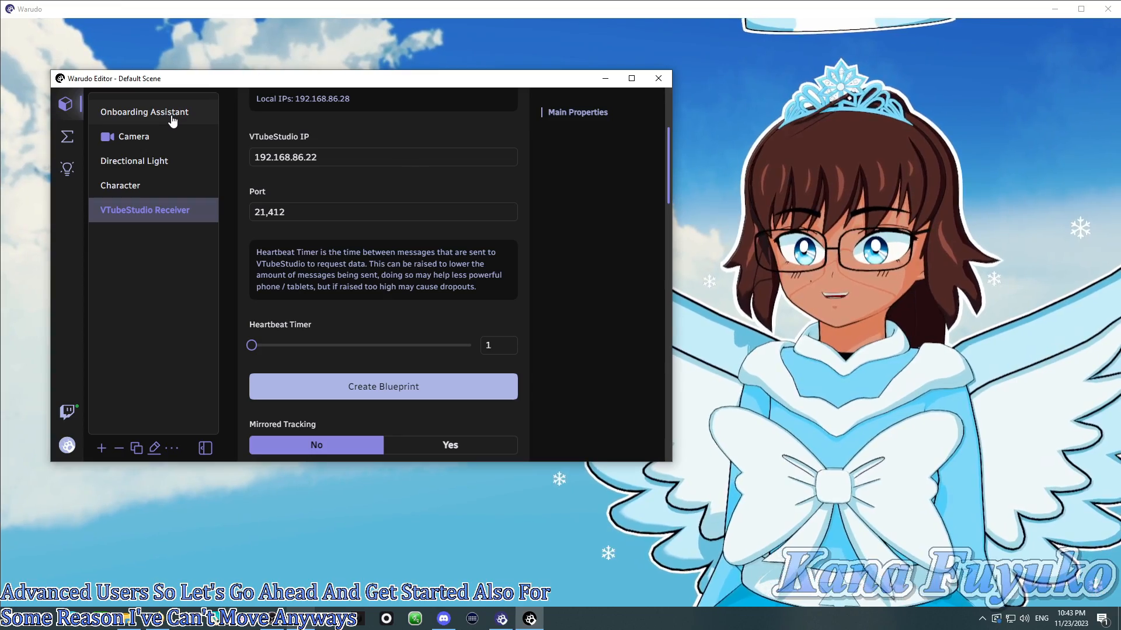
Open the Onboarding Assistant asset and look over its setup options.
{"action": "left_click", "coordinate": [162, 119]}
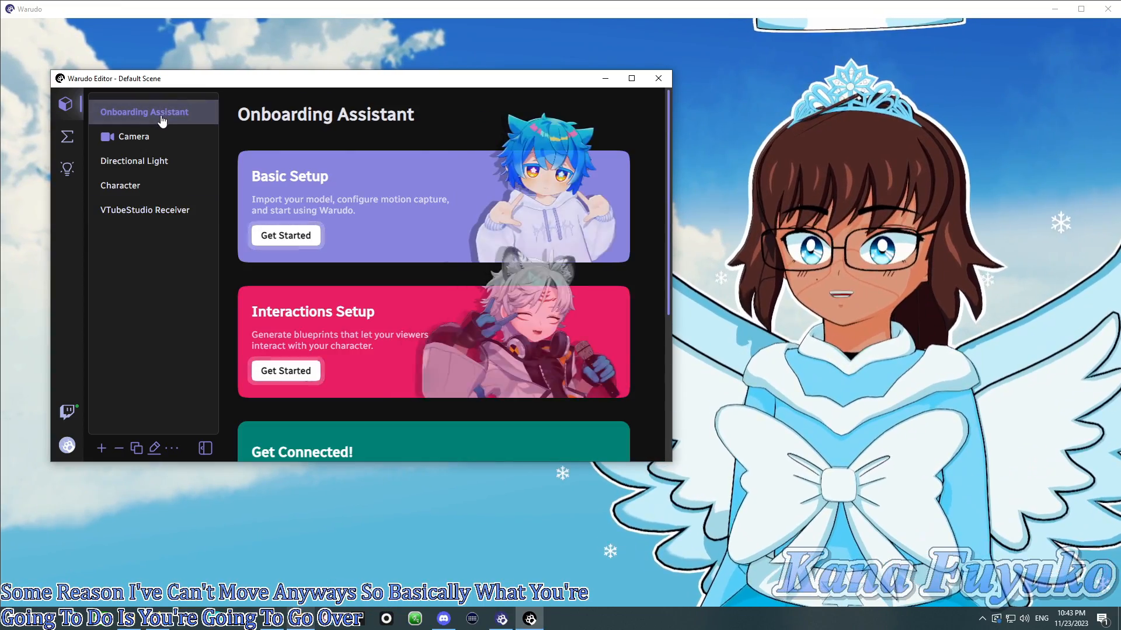
{"action": "mouse_move", "coordinate": [303, 87]}
{"action": "left_mouse_down"}
{"action": "mouse_move", "coordinate": [297, 117]}
{"action": "mouse_move", "coordinate": [308, 106]}
{"action": "left_mouse_up"}
{"action": "scroll", "coordinate": [326, 175], "scroll_direction": "down", "scroll_amount": 3}
{"action": "scroll", "coordinate": [336, 223], "scroll_direction": "up", "scroll_amount": 3}
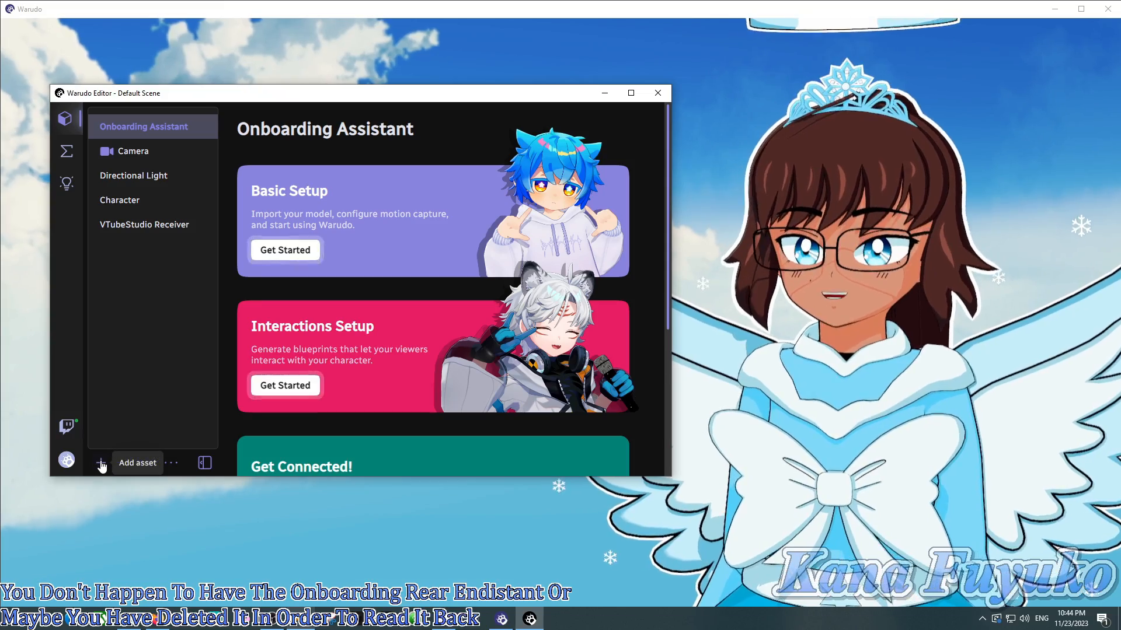
Find the Onboarding Assistant among the Miscellaneous assets that can be added, and close the list without adding anything.
{"action": "left_click", "coordinate": [101, 462]}
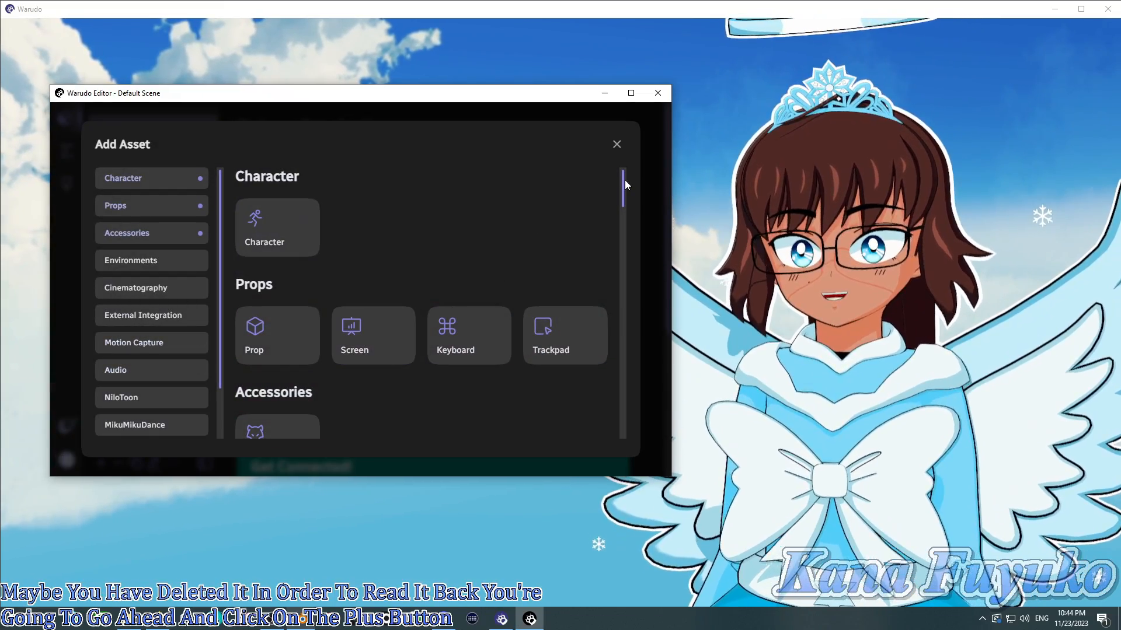
{"action": "scroll", "coordinate": [622, 204], "scroll_direction": "down", "scroll_amount": 2}
{"action": "left_click_drag", "start_coordinate": [623, 215], "coordinate": [626, 434]}
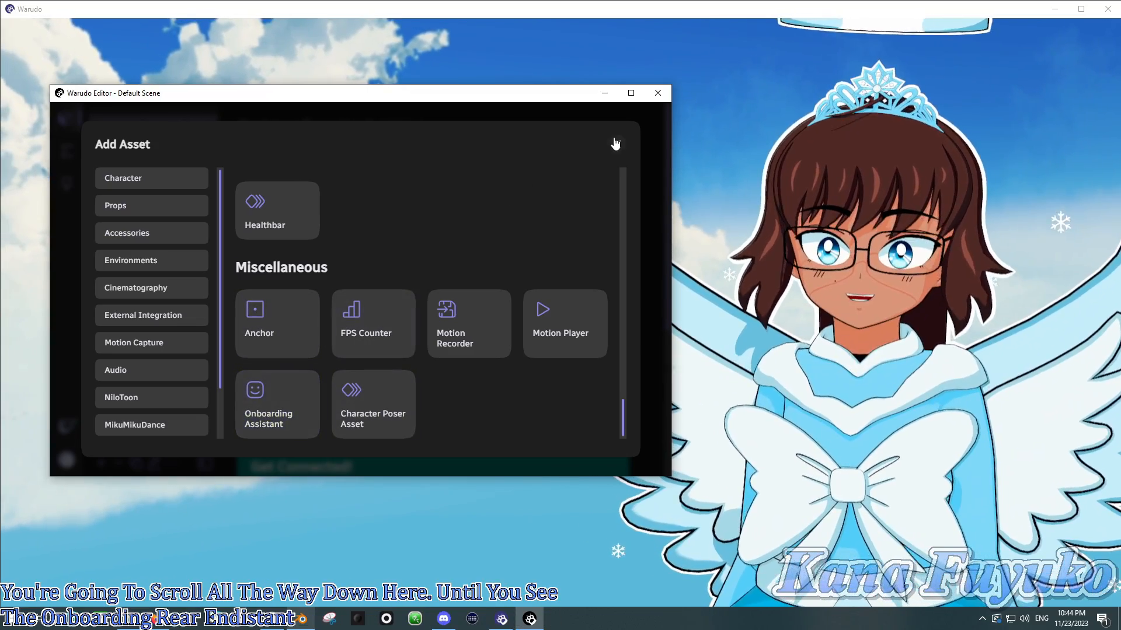
{"action": "left_click", "coordinate": [615, 143]}
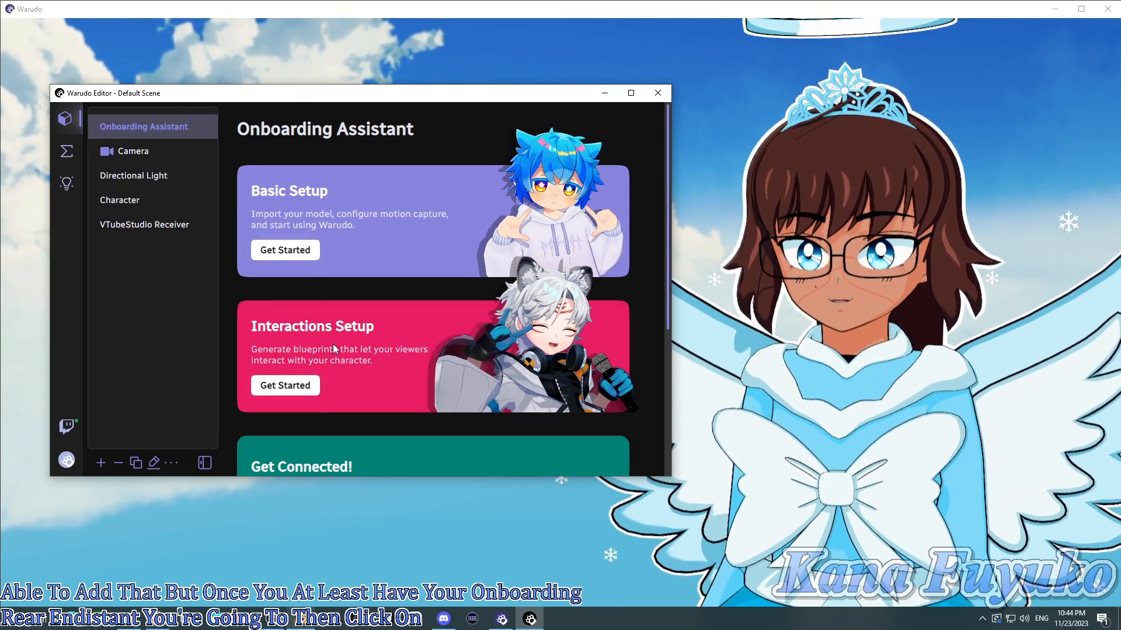
Start the Interactions Setup with Twitch as the streaming platform and accept the existing Twitch login.
{"action": "left_click", "coordinate": [297, 387]}
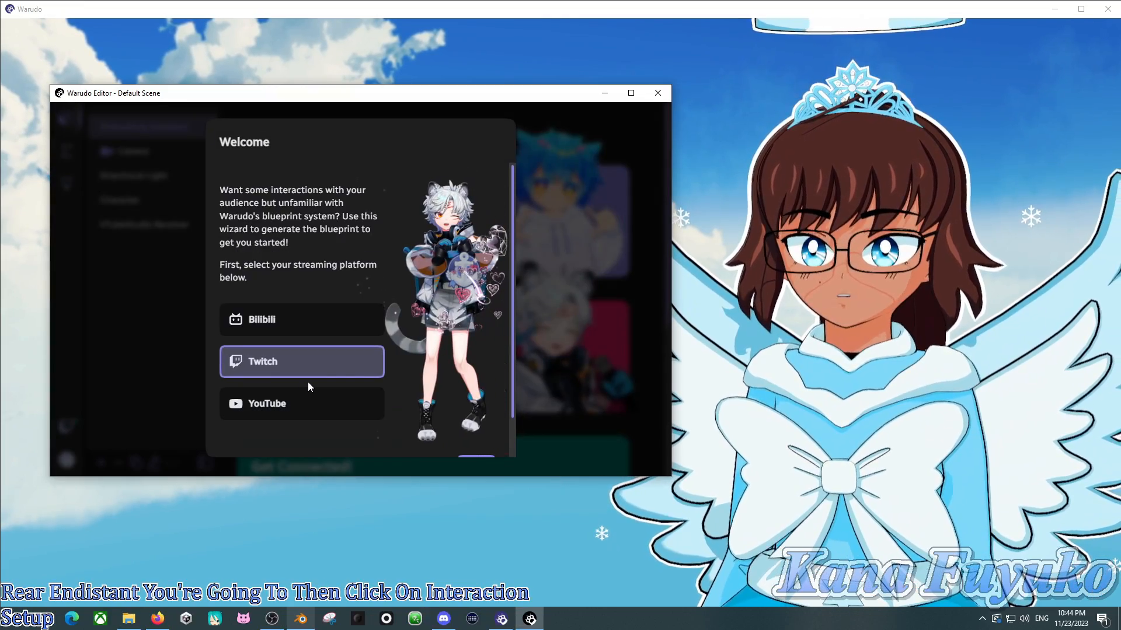
{"action": "scroll", "coordinate": [446, 313], "scroll_direction": "down", "scroll_amount": 1}
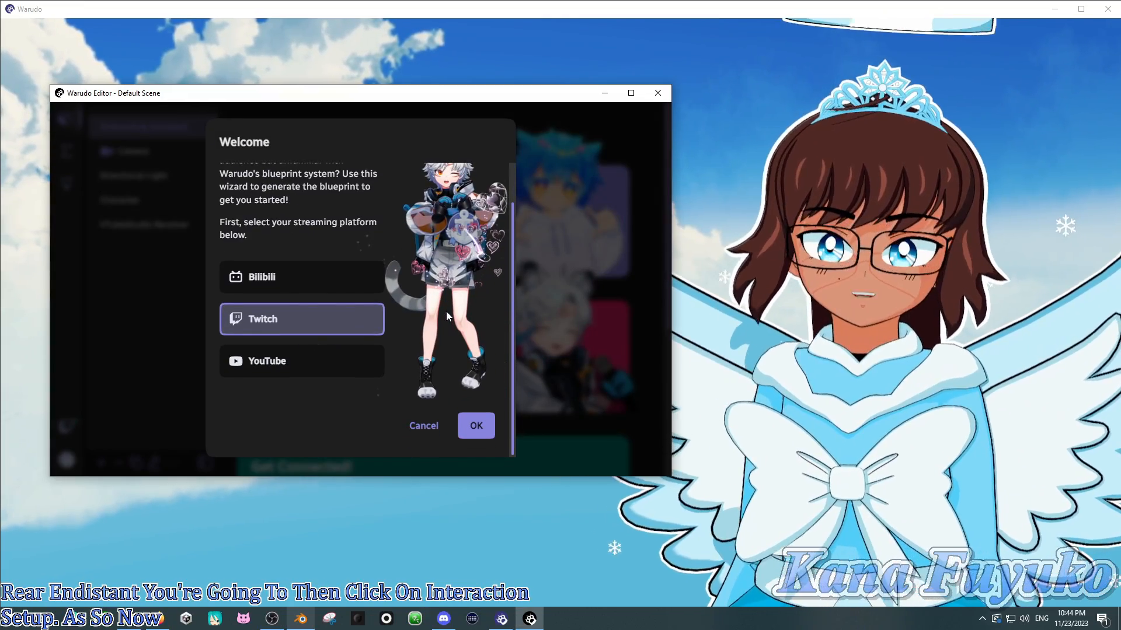
{"action": "scroll", "coordinate": [446, 311], "scroll_direction": "up", "scroll_amount": 1}
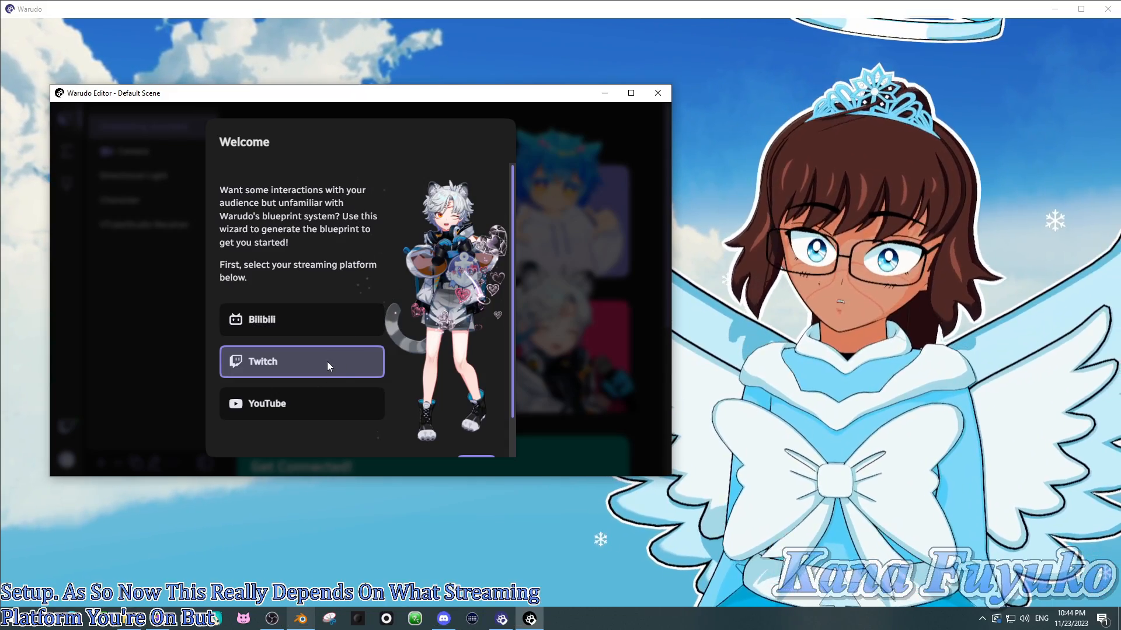
{"action": "scroll", "coordinate": [396, 320], "scroll_direction": "down", "scroll_amount": 1}
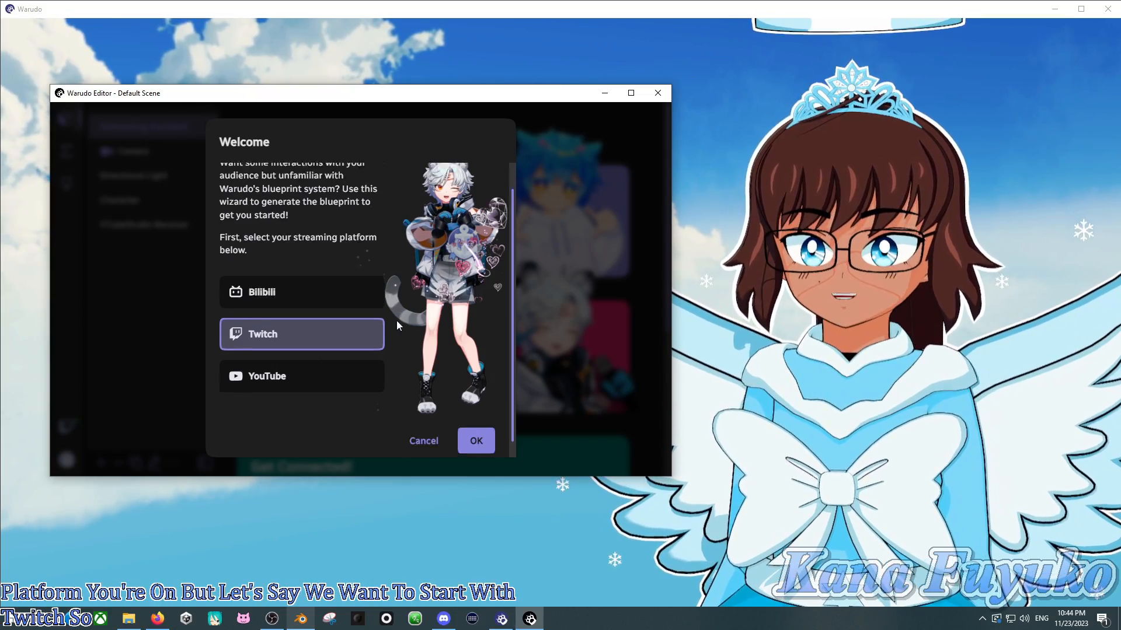
{"action": "scroll", "coordinate": [397, 322], "scroll_direction": "down", "scroll_amount": 1}
{"action": "left_click", "coordinate": [476, 427]}
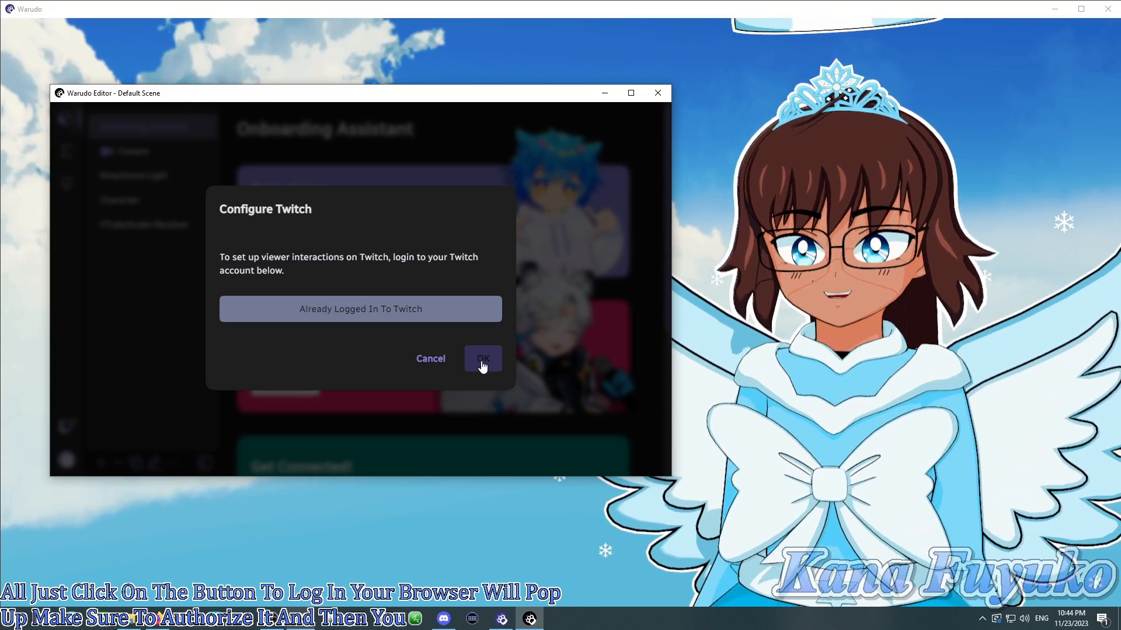
{"action": "left_click", "coordinate": [482, 363]}
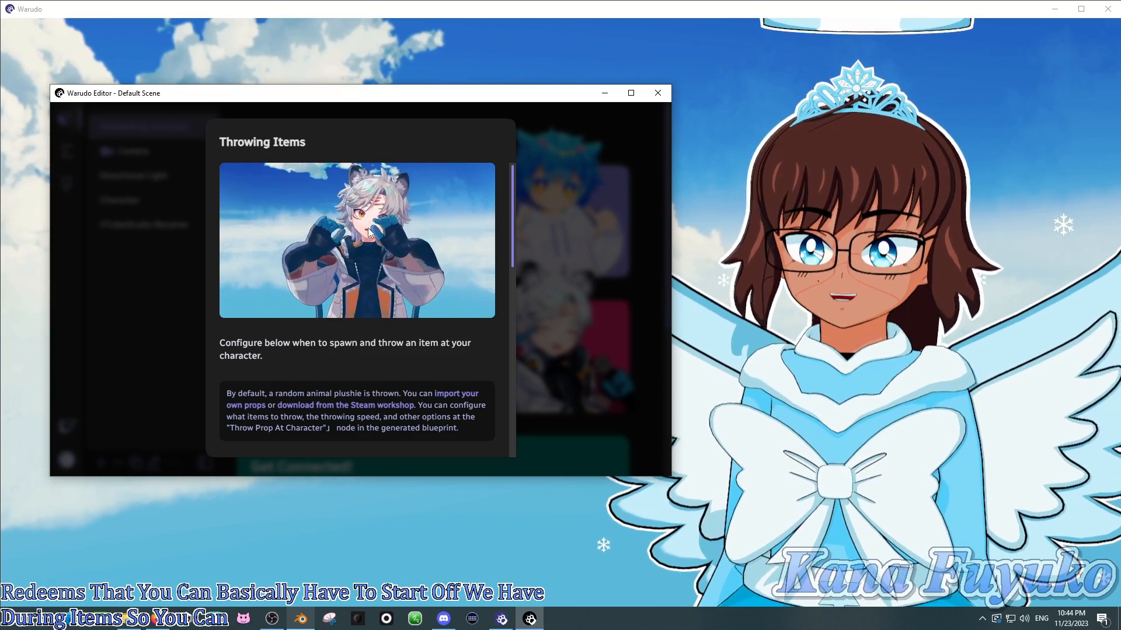
Review the Throwing Items description and its Twitch trigger settings for messages, follows, subscriptions, channel points and bits.
{"action": "scroll", "coordinate": [368, 234], "scroll_direction": "down", "scroll_amount": 2}
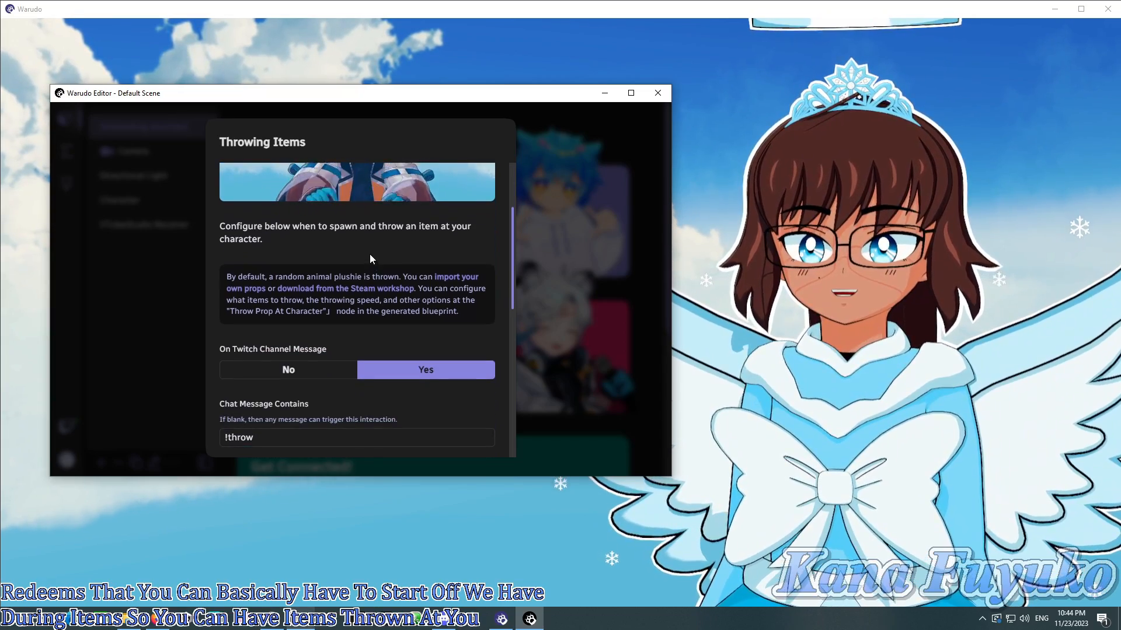
{"action": "scroll", "coordinate": [327, 257], "scroll_direction": "down", "scroll_amount": 1}
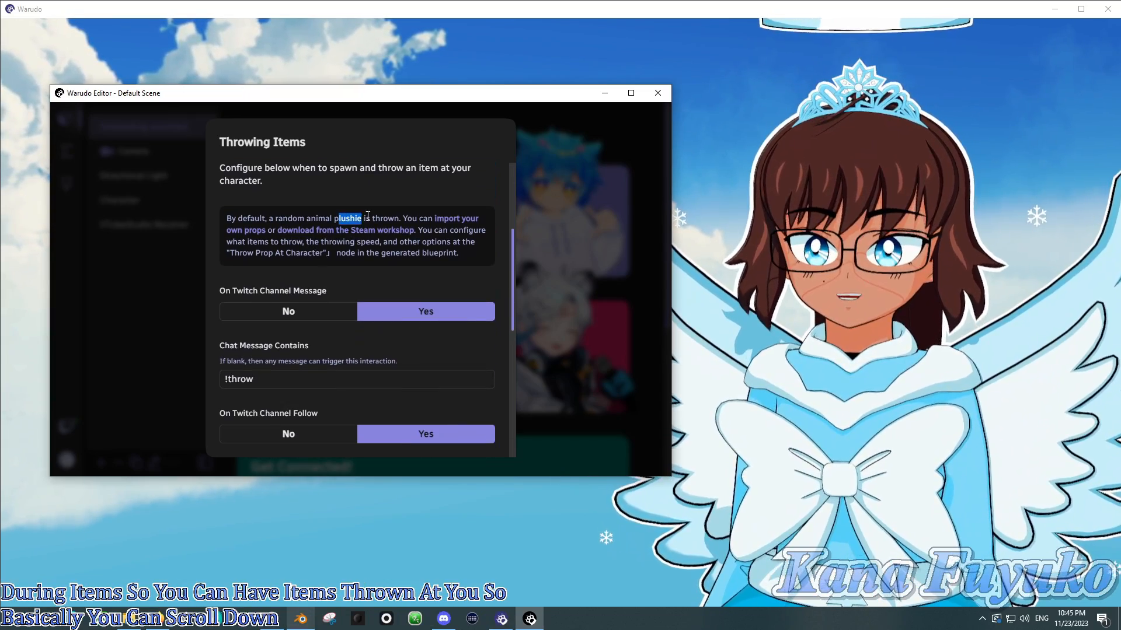
{"action": "left_click_drag", "start_coordinate": [368, 216], "coordinate": [413, 217]}
{"action": "left_click", "coordinate": [340, 266]}
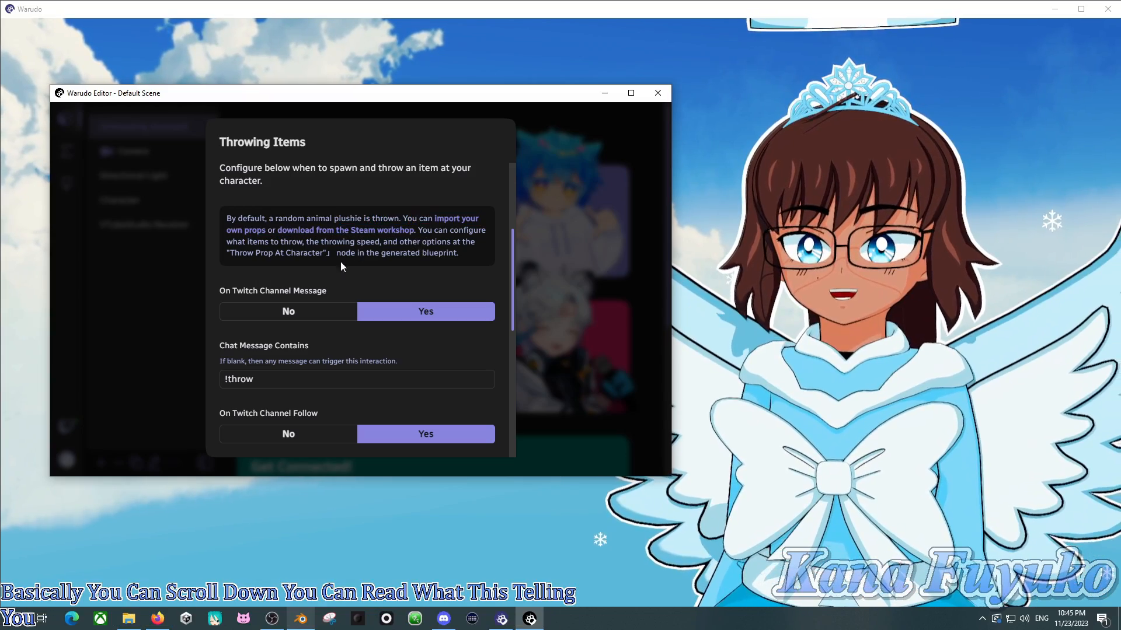
{"action": "scroll", "coordinate": [286, 289], "scroll_direction": "down", "scroll_amount": 1}
{"action": "scroll", "coordinate": [301, 322], "scroll_direction": "down", "scroll_amount": 4}
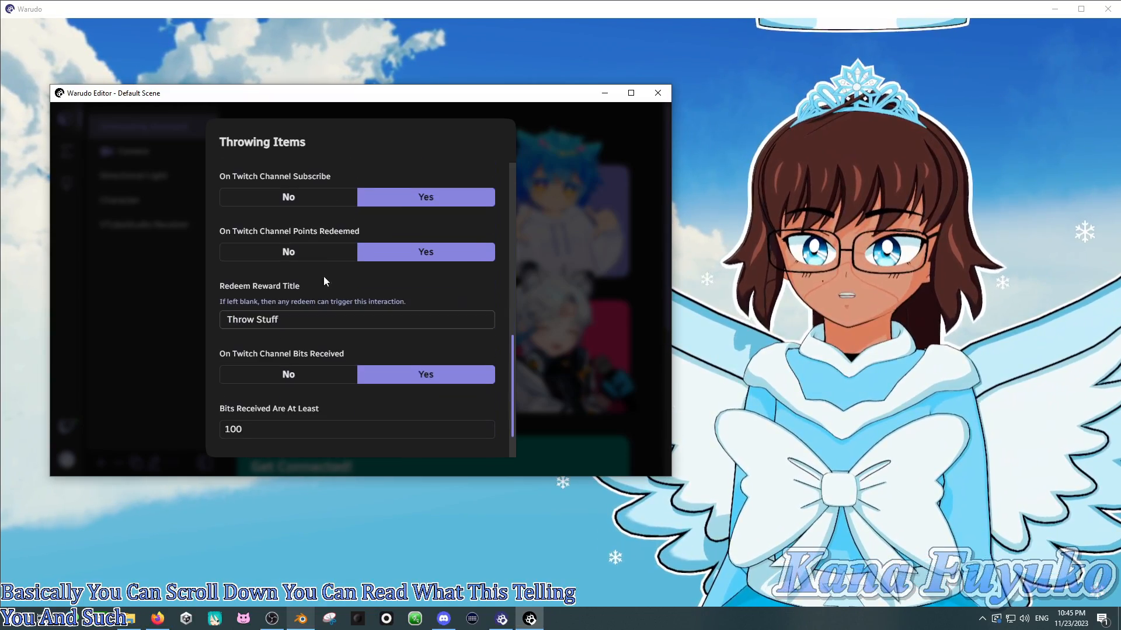
{"action": "scroll", "coordinate": [327, 304], "scroll_direction": "down", "scroll_amount": 1}
{"action": "scroll", "coordinate": [296, 341], "scroll_direction": "up", "scroll_amount": 4}
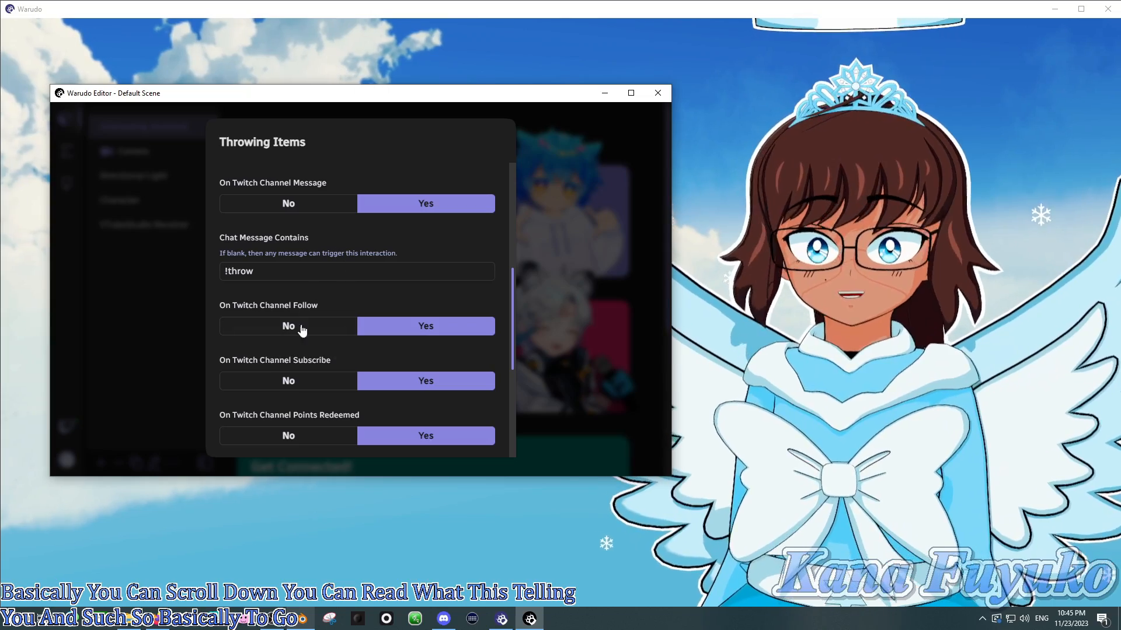
{"action": "scroll", "coordinate": [304, 304], "scroll_direction": "up", "scroll_amount": 3}
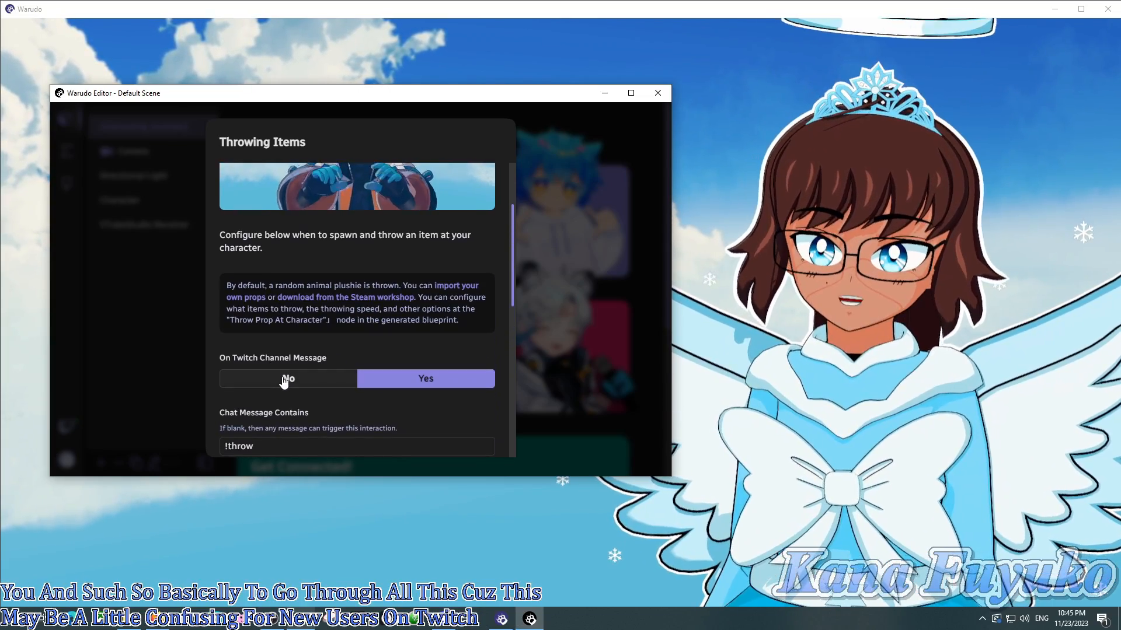
Turn off the On Twitch Channel Message trigger for throwing items.
{"action": "scroll", "coordinate": [289, 382], "scroll_direction": "down", "scroll_amount": 1}
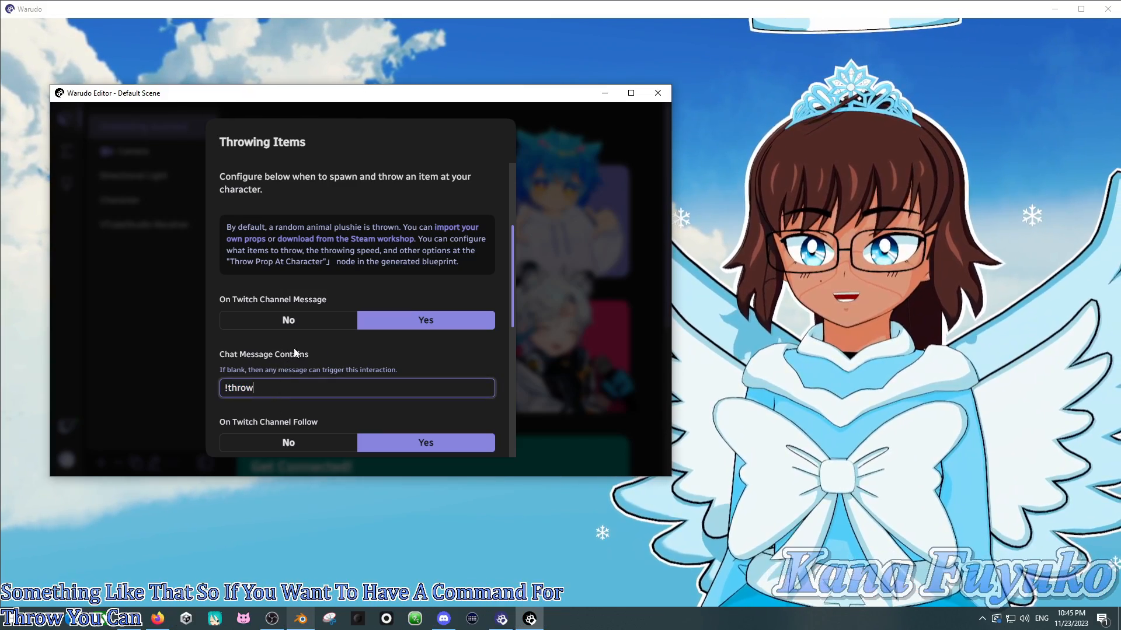
{"action": "left_click", "coordinate": [293, 330]}
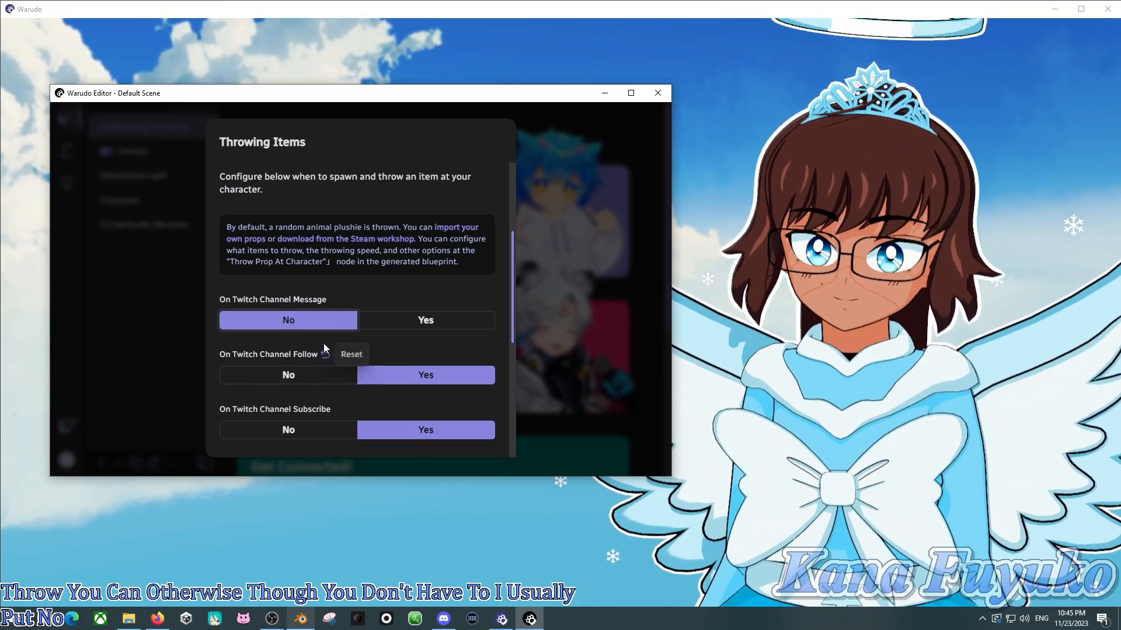
{"action": "scroll", "coordinate": [319, 345], "scroll_direction": "down", "scroll_amount": 1}
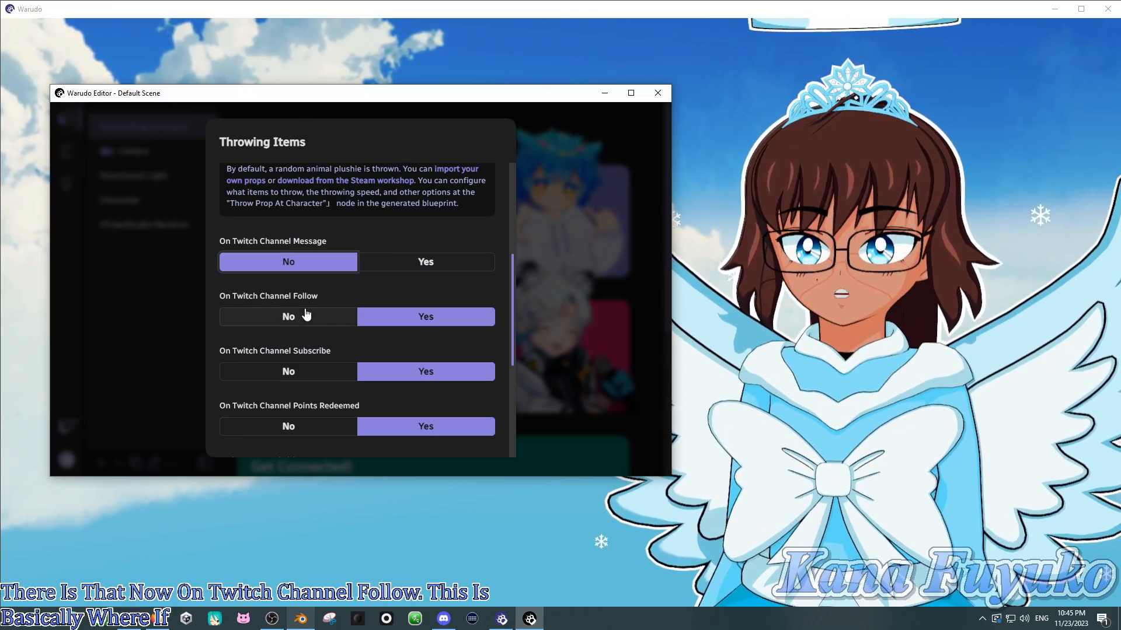
{"action": "scroll", "coordinate": [315, 324], "scroll_direction": "up", "scroll_amount": 3}
{"action": "scroll", "coordinate": [338, 344], "scroll_direction": "down", "scroll_amount": 2}
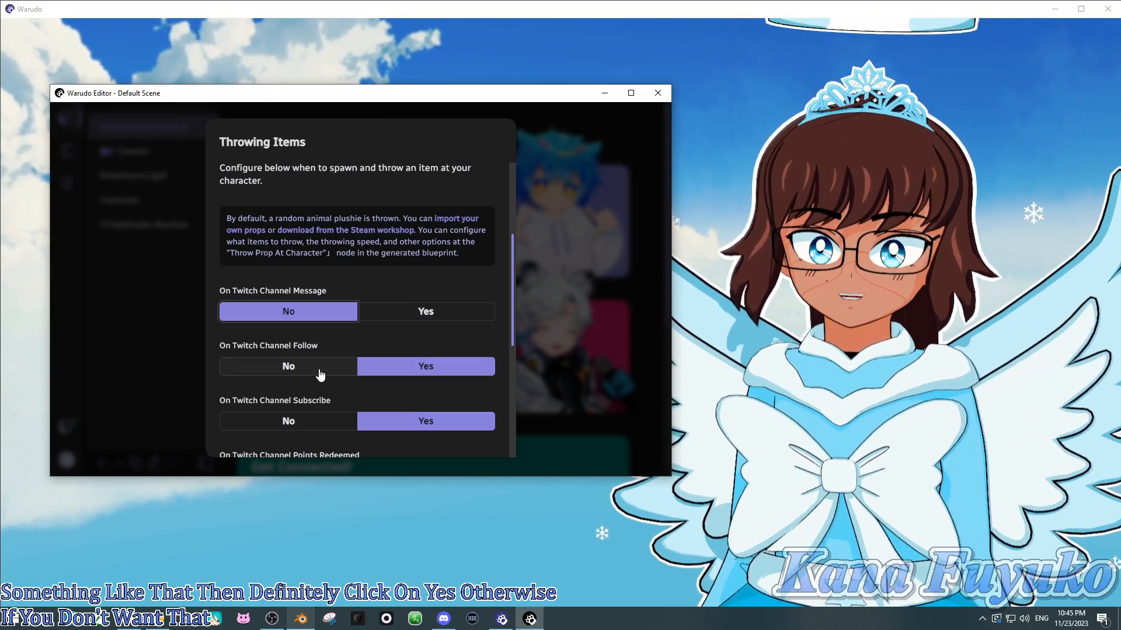
Remove the leading space from the redeem reward title so it reads "Throw Stuff".
{"action": "scroll", "coordinate": [321, 374], "scroll_direction": "down", "scroll_amount": 2}
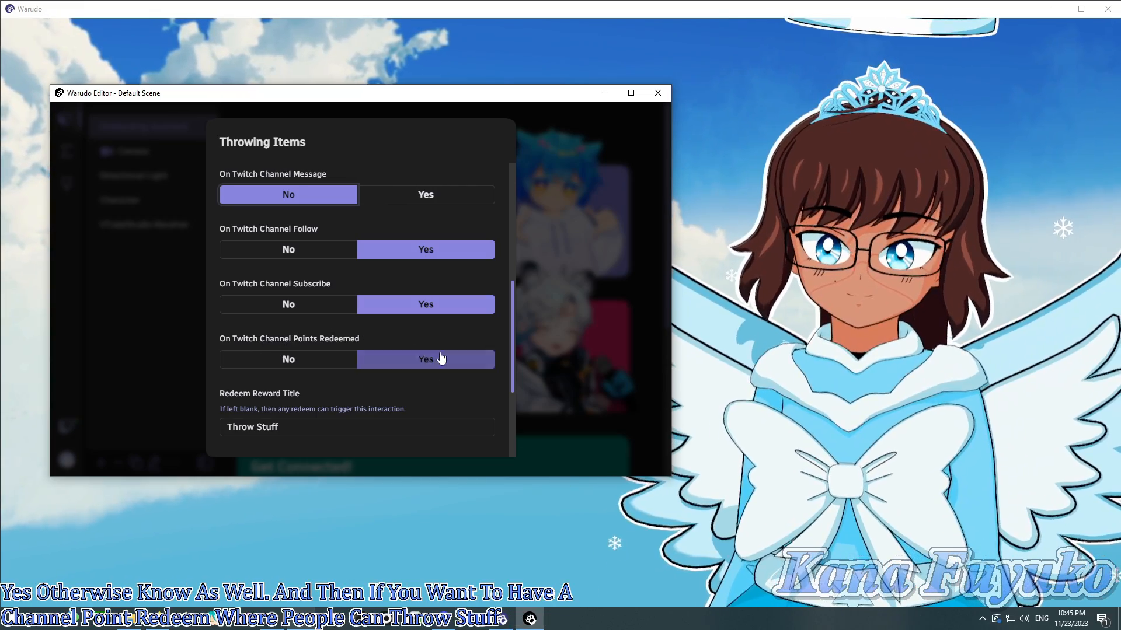
{"action": "scroll", "coordinate": [342, 347], "scroll_direction": "down", "scroll_amount": 2}
{"action": "left_click", "coordinate": [290, 309]}
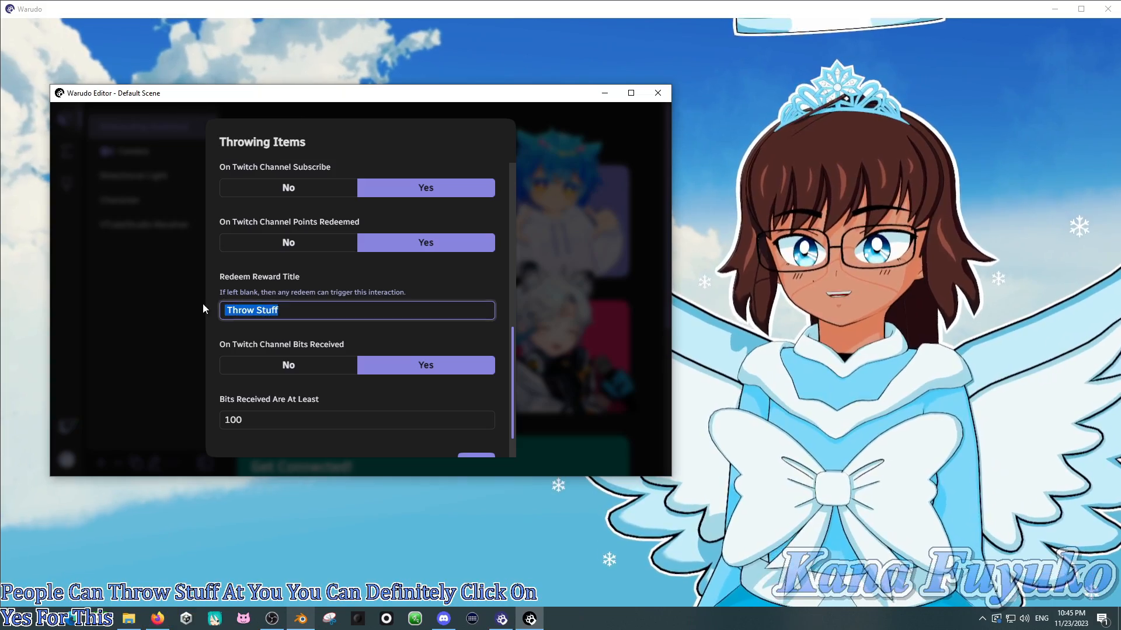
{"action": "left_click", "coordinate": [335, 311]}
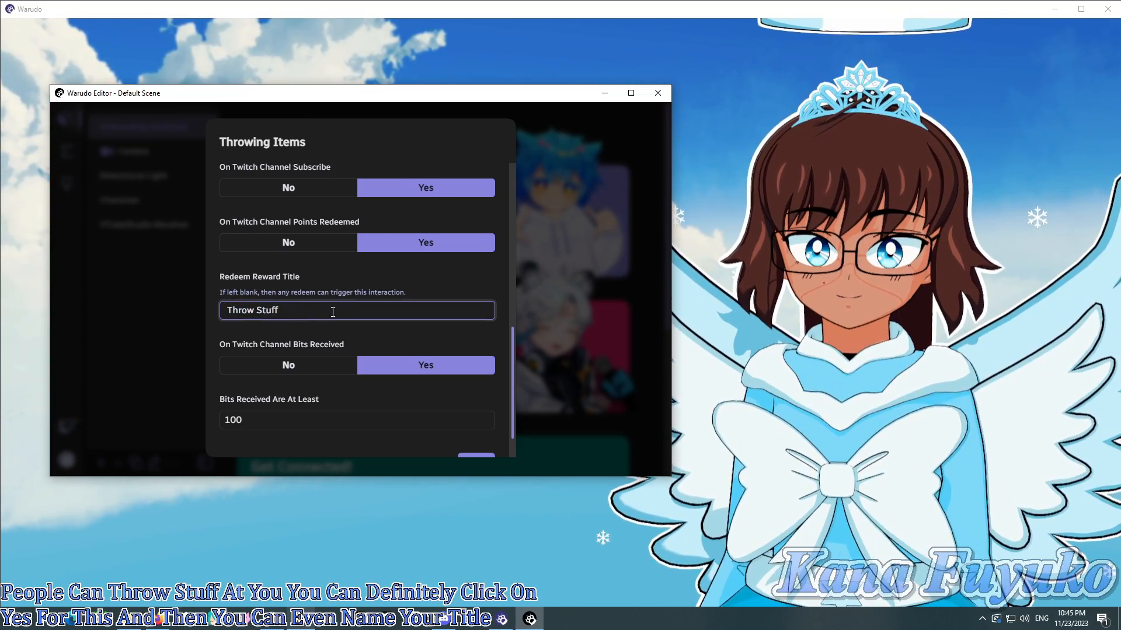
{"action": "left_click_drag", "start_coordinate": [307, 310], "coordinate": [233, 313]}
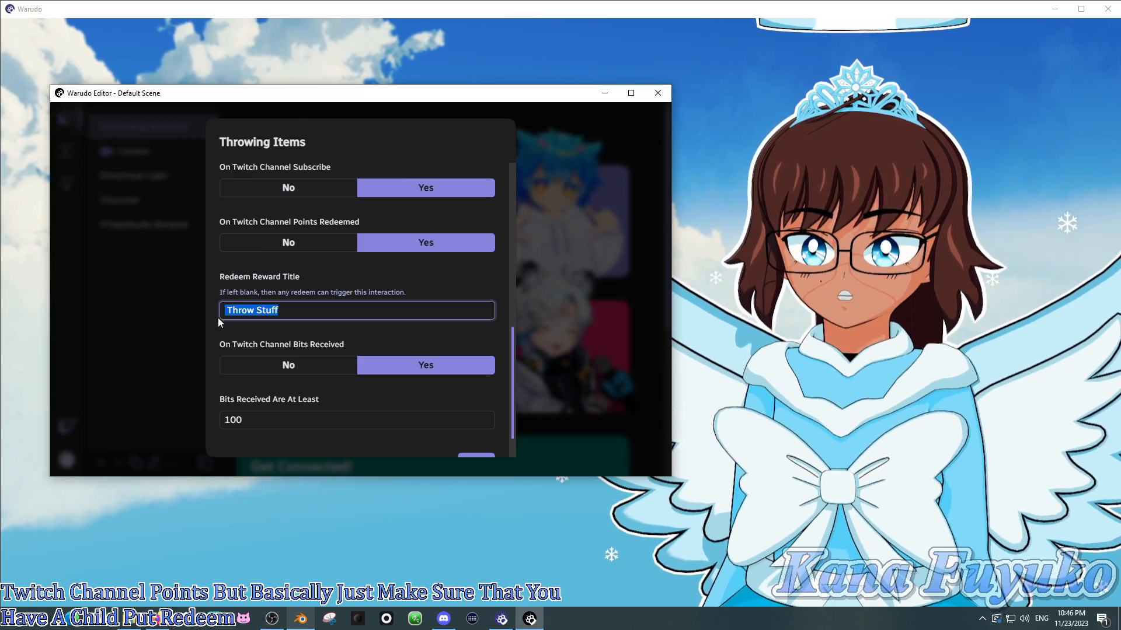
{"action": "left_click", "coordinate": [228, 311]}
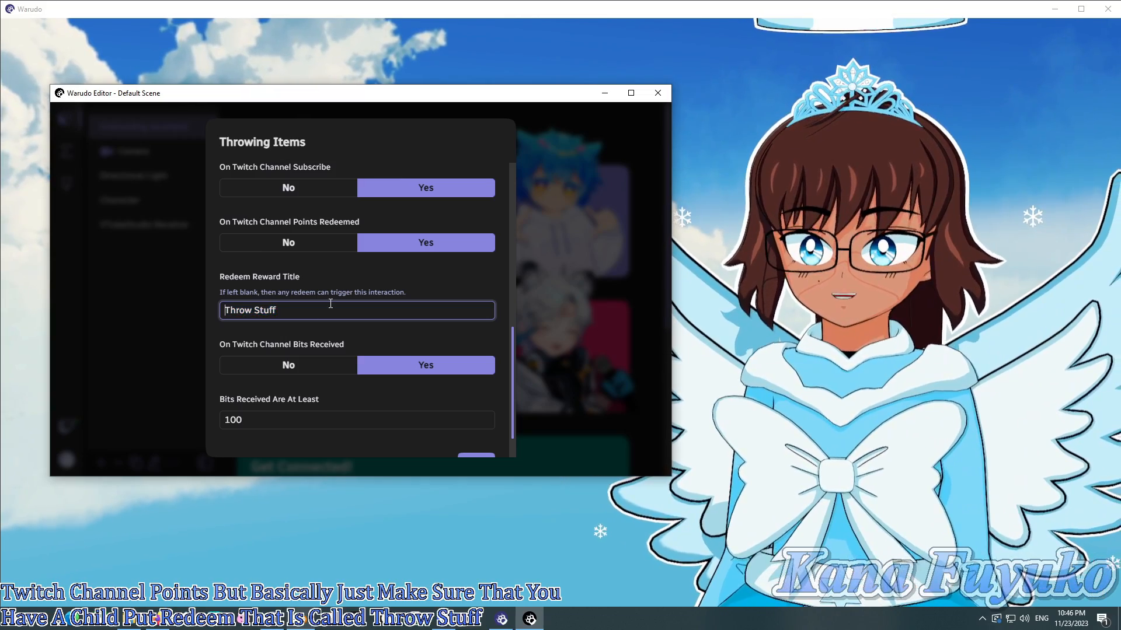
{"action": "left_click", "coordinate": [331, 340]}
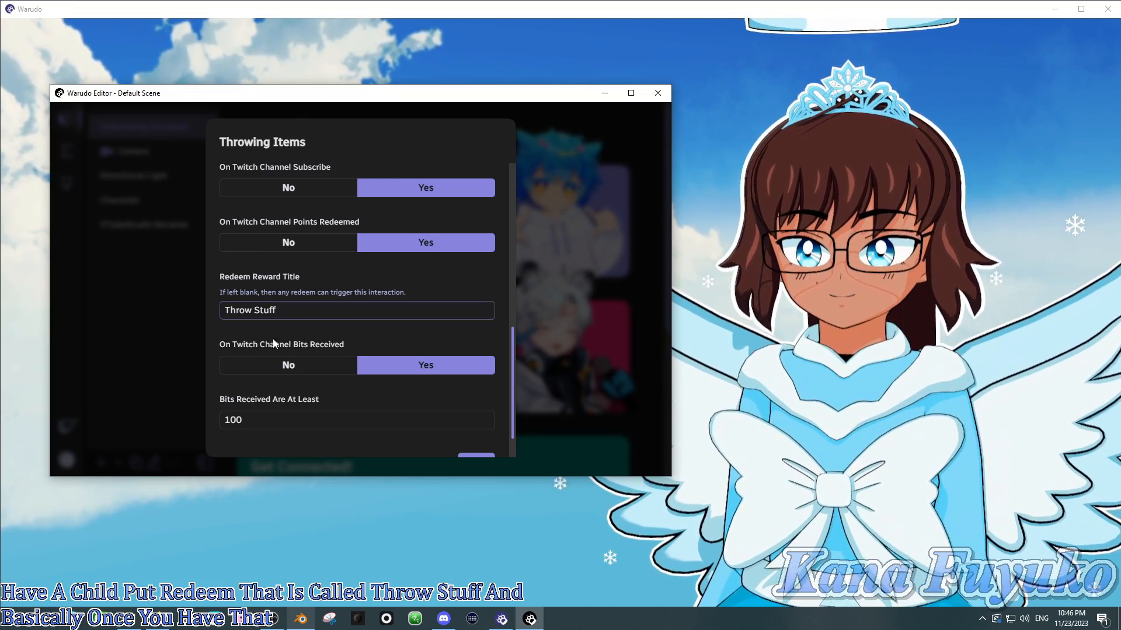
Try a minimum of 100,000,000,000,000 received bits for throwing items.
{"action": "scroll", "coordinate": [272, 345], "scroll_direction": "down", "scroll_amount": 1}
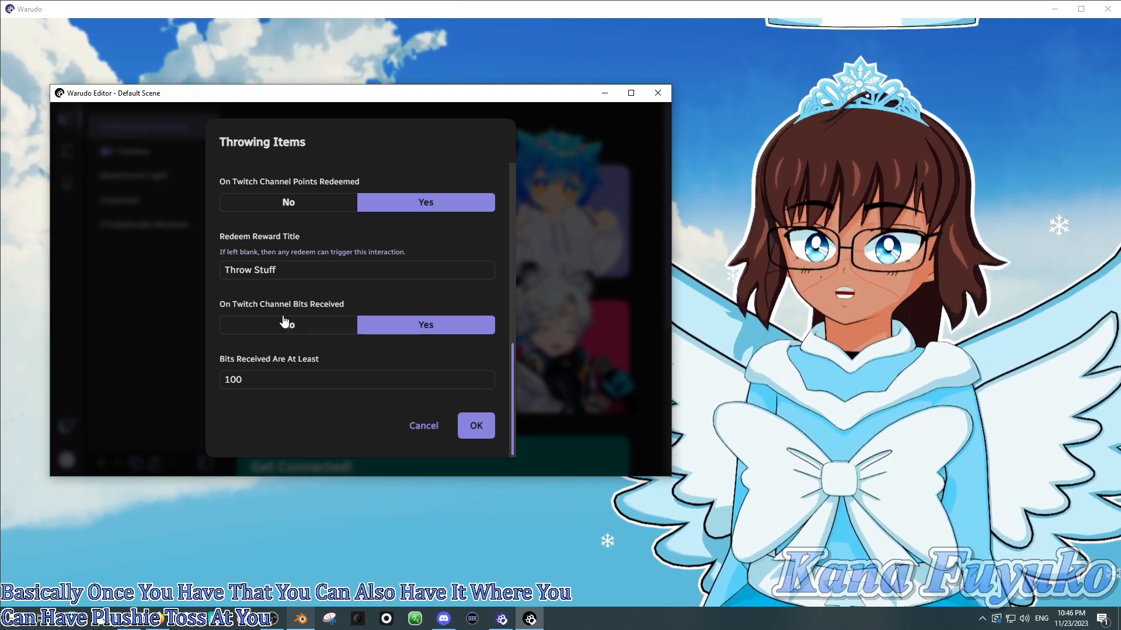
{"action": "left_click_drag", "start_coordinate": [252, 378], "coordinate": [231, 375]}
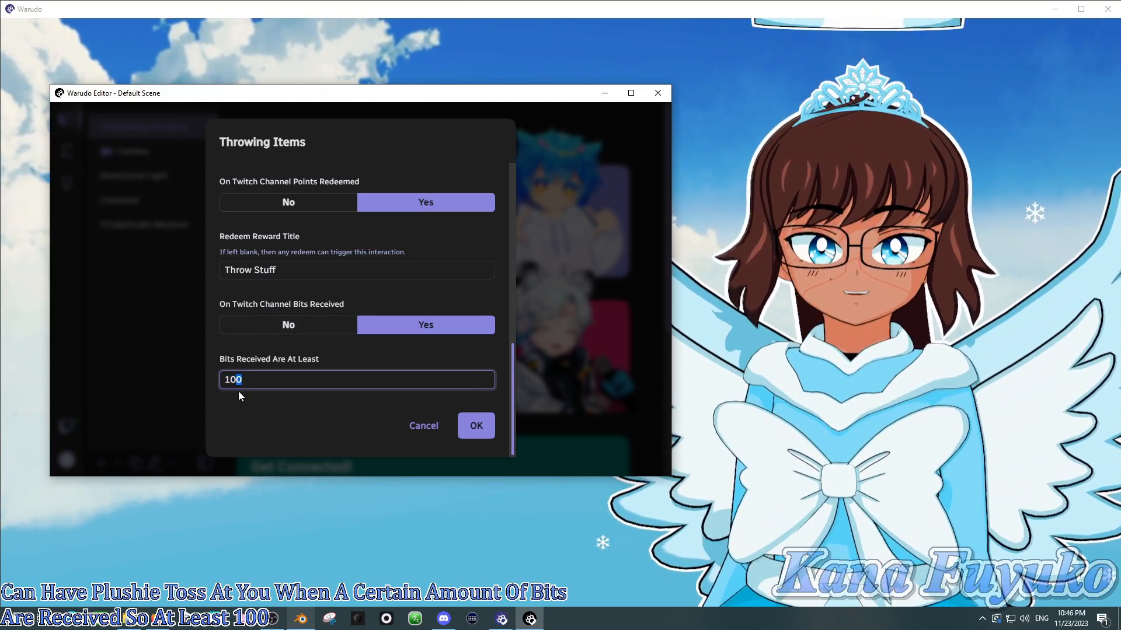
{"action": "left_click", "coordinate": [246, 381]}
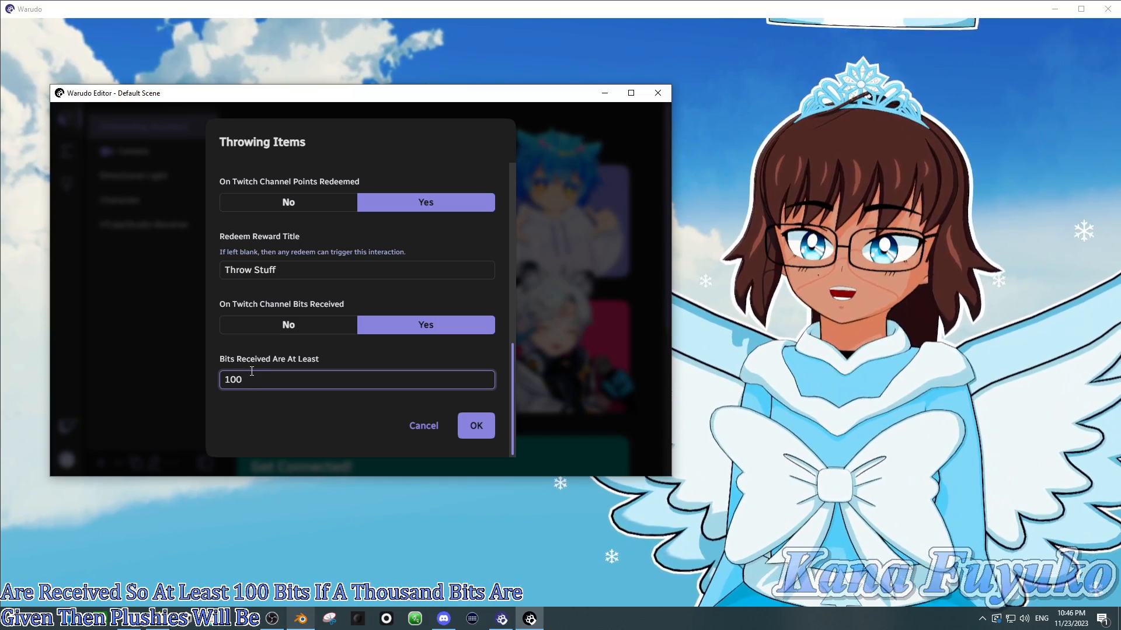
{"action": "type", "text": "000"}
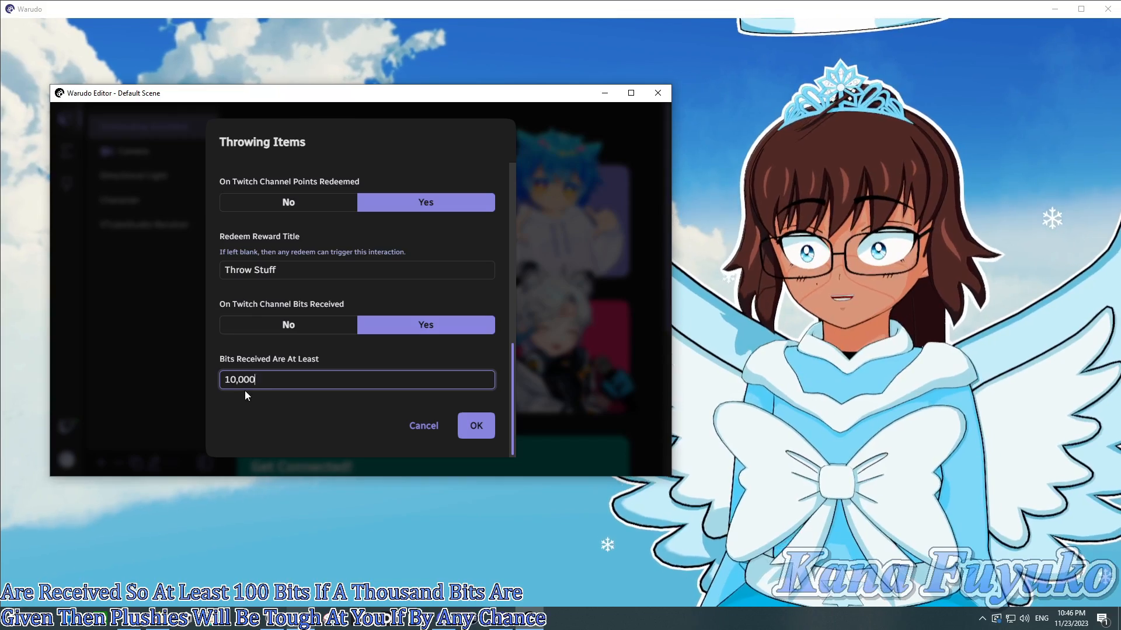
{"action": "type", "text": ",000,000,000"}
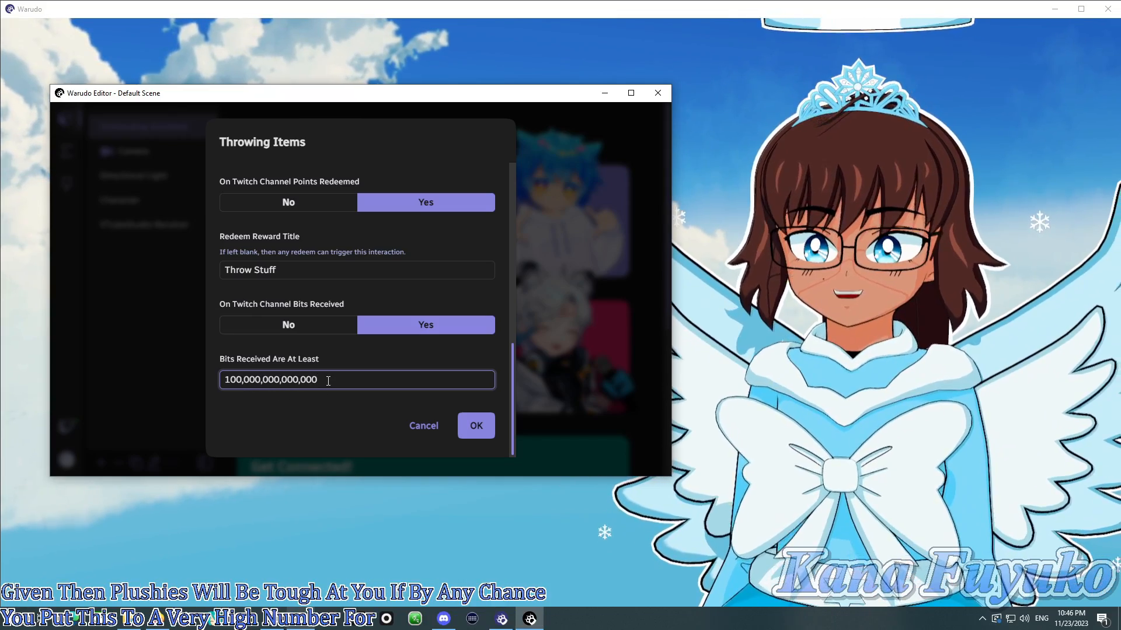
Set the minimum number of received bits that triggers throwing items to 100.
{"action": "left_click_drag", "start_coordinate": [328, 381], "coordinate": [222, 416]}
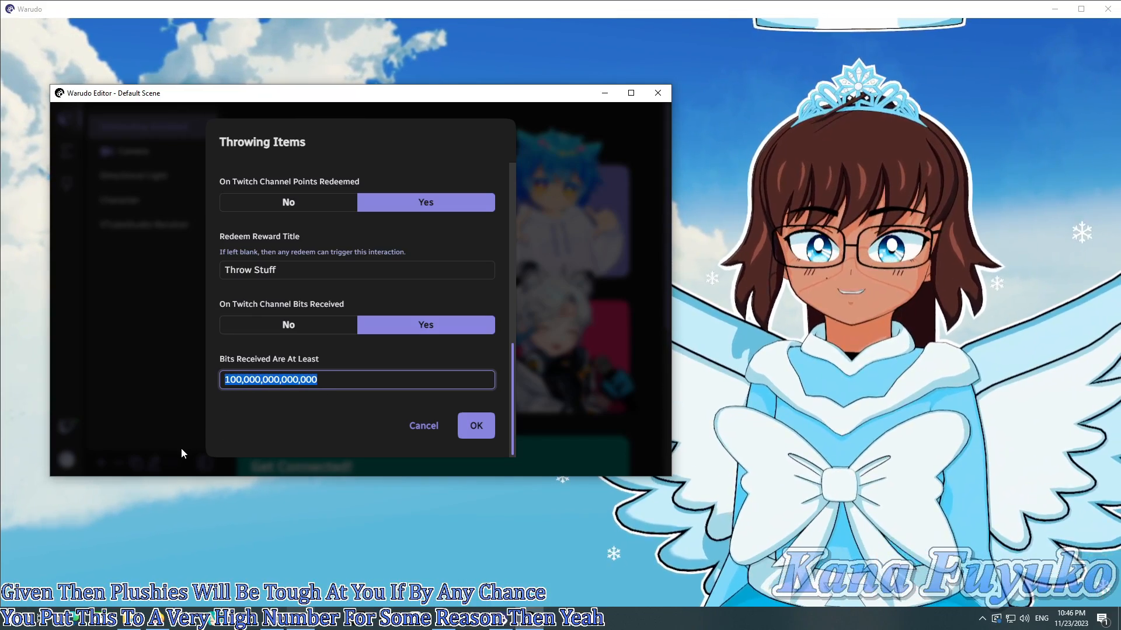
{"action": "type", "text": "100"}
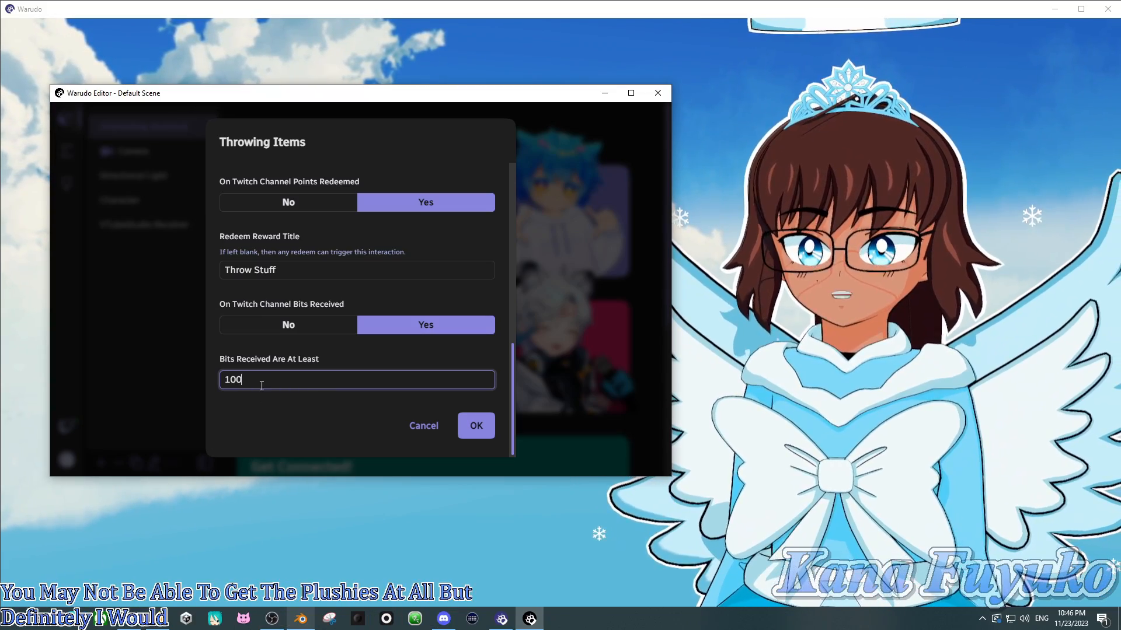
{"action": "left_click", "coordinate": [239, 378]}
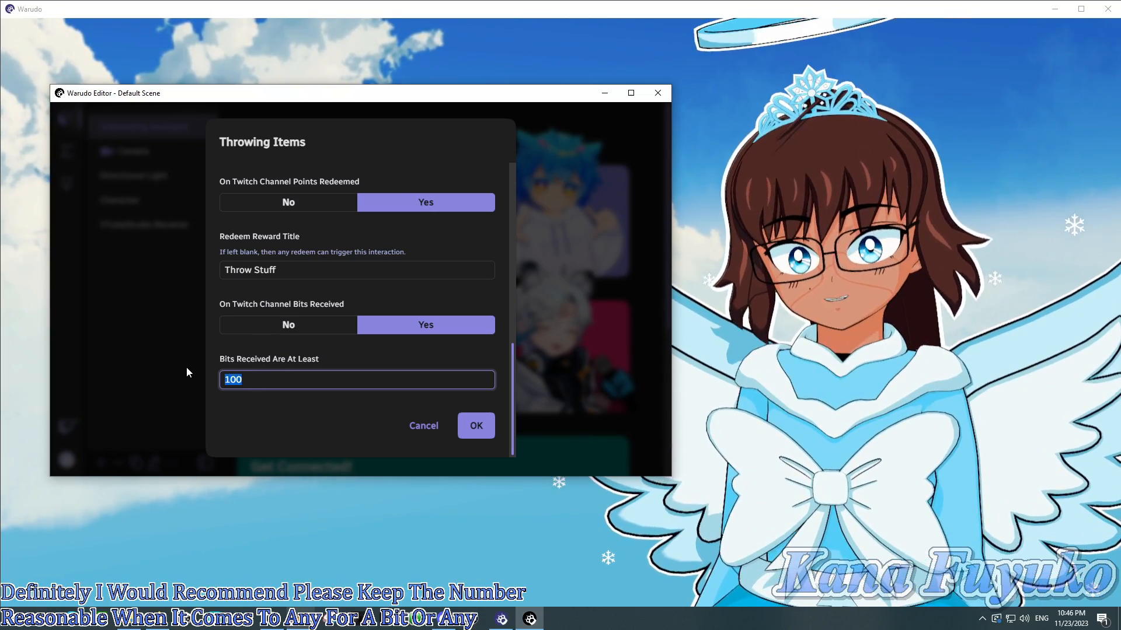
Turn the On Twitch Channel Message trigger for throwing items back on and accept the Throwing Items settings.
{"action": "scroll", "coordinate": [295, 318], "scroll_direction": "up", "scroll_amount": 3}
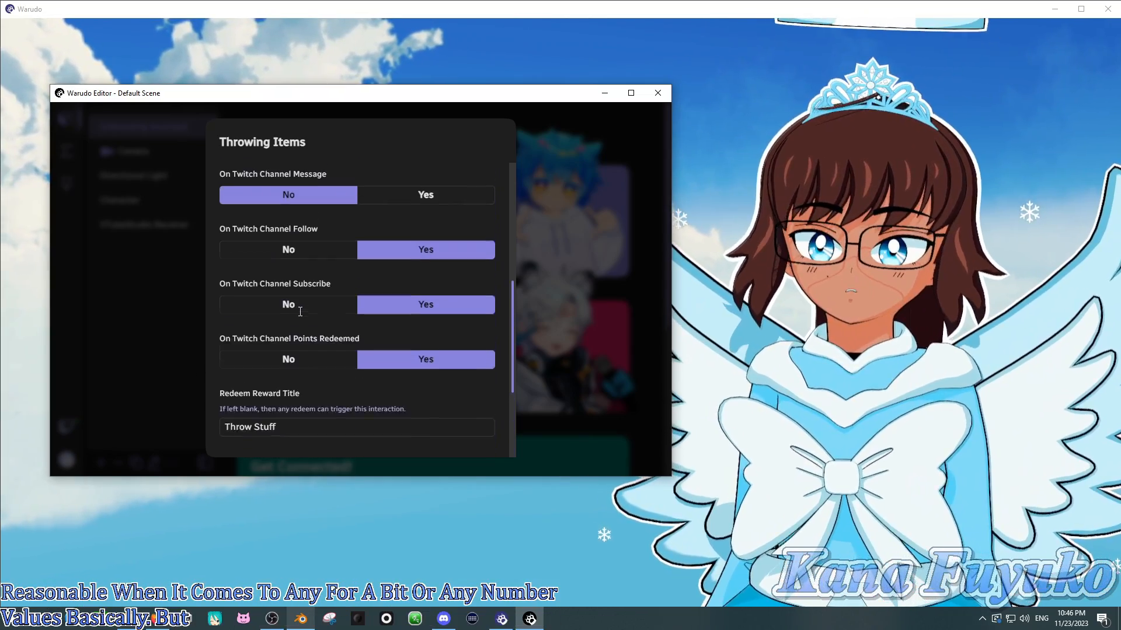
{"action": "scroll", "coordinate": [300, 311], "scroll_direction": "up", "scroll_amount": 2}
{"action": "scroll", "coordinate": [415, 274], "scroll_direction": "down", "scroll_amount": 5}
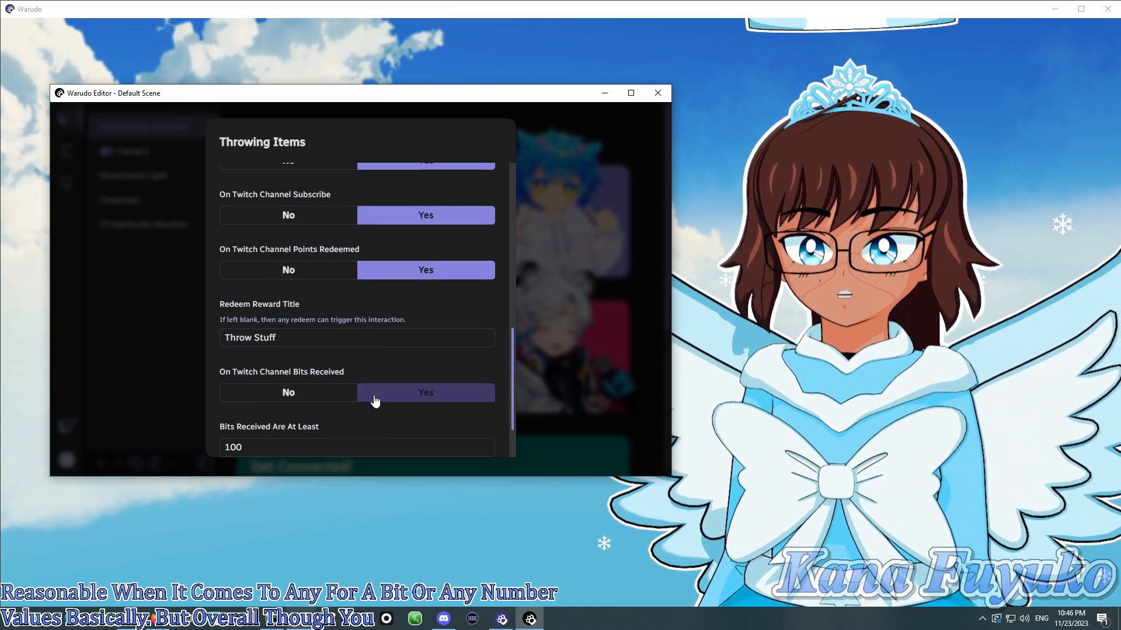
{"action": "scroll", "coordinate": [470, 180], "scroll_direction": "up", "scroll_amount": 4}
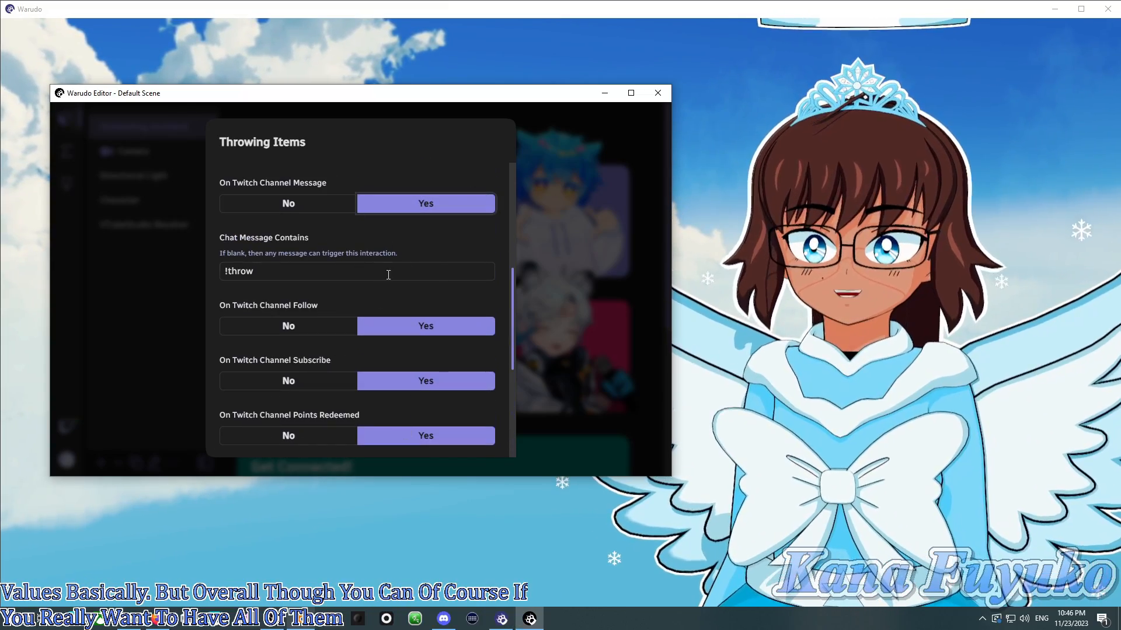
{"action": "scroll", "coordinate": [388, 275], "scroll_direction": "up", "scroll_amount": 4}
{"action": "scroll", "coordinate": [370, 315], "scroll_direction": "down", "scroll_amount": 1}
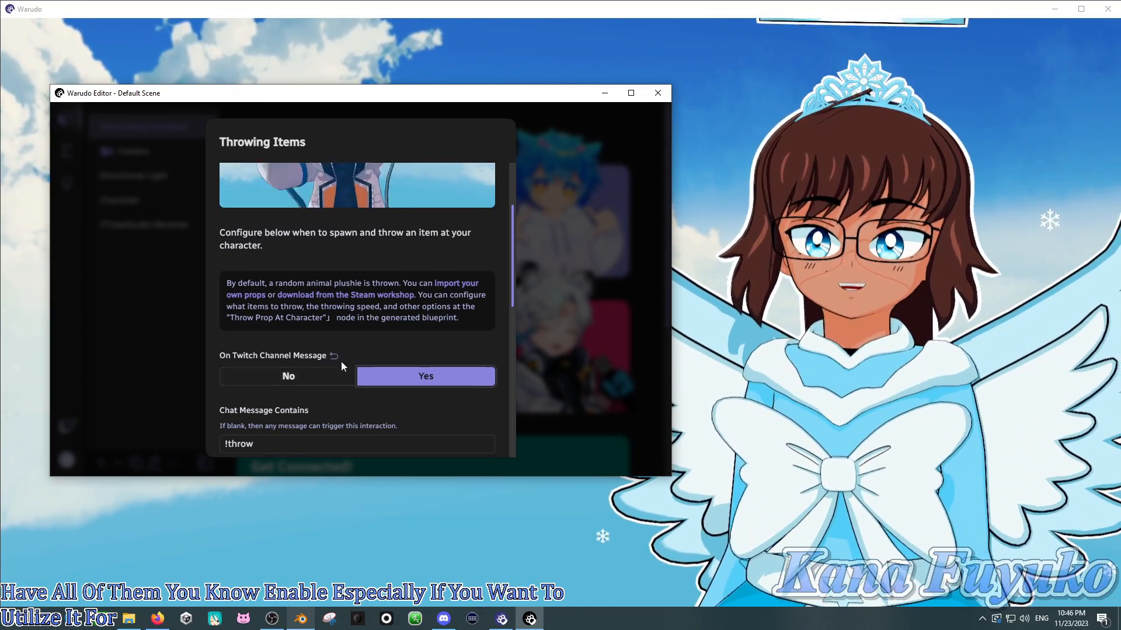
{"action": "scroll", "coordinate": [350, 350], "scroll_direction": "down", "scroll_amount": 6}
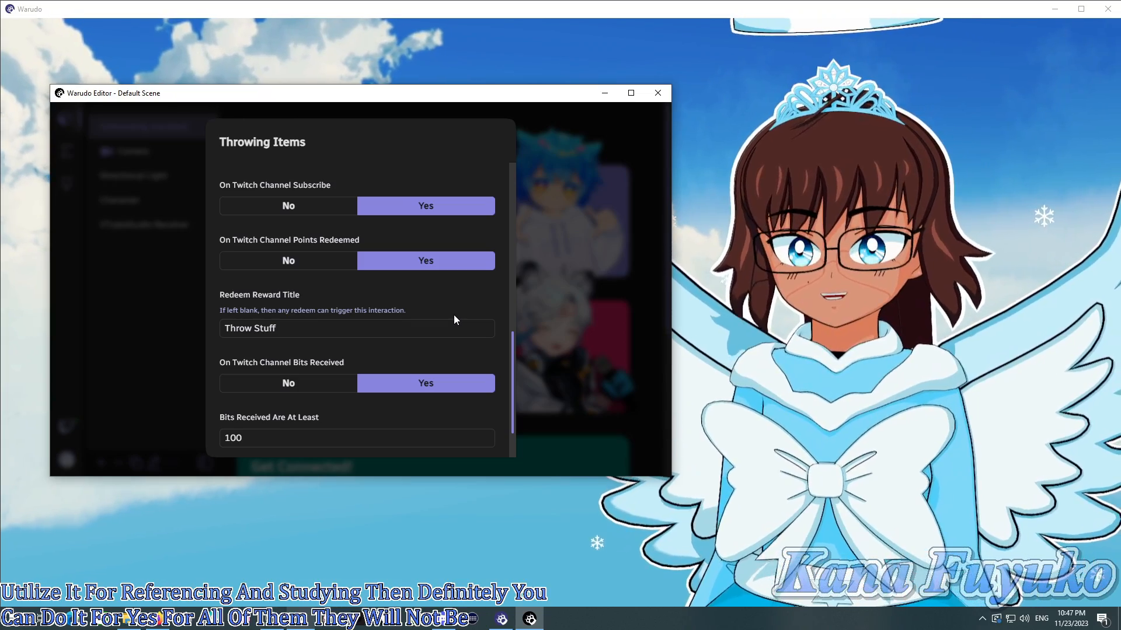
{"action": "scroll", "coordinate": [454, 319], "scroll_direction": "down", "scroll_amount": 1}
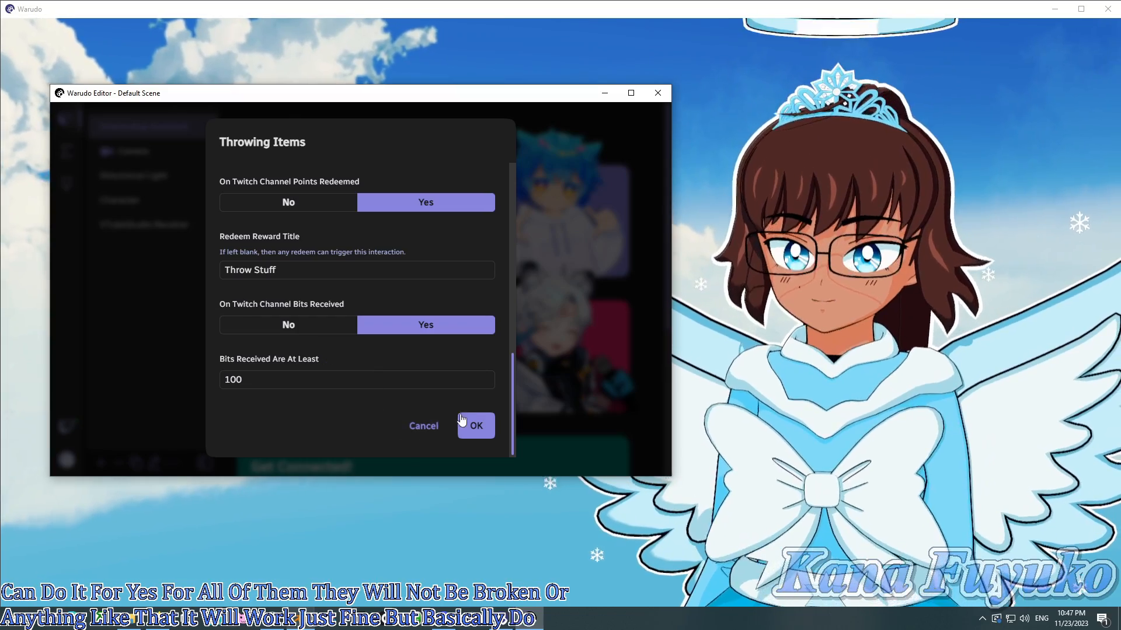
{"action": "left_click", "coordinate": [471, 428]}
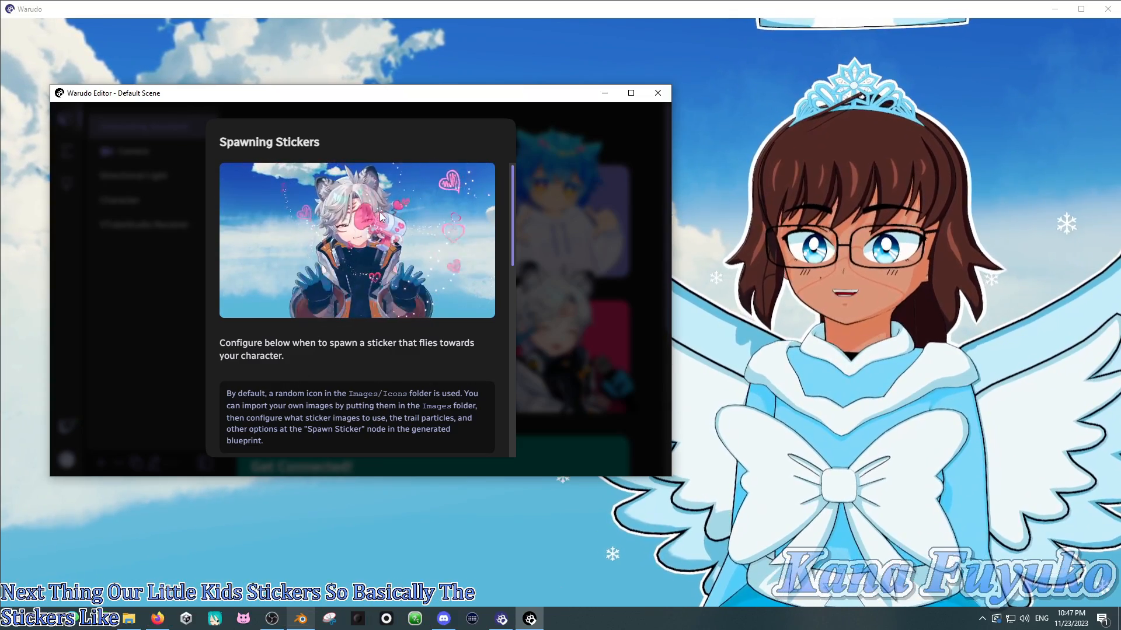
Examine the Spawning Stickers preview and description, and its chat message, follow and subscribe triggers.
{"action": "scroll", "coordinate": [377, 234], "scroll_direction": "down", "scroll_amount": 1}
{"action": "scroll", "coordinate": [374, 240], "scroll_direction": "up", "scroll_amount": 1}
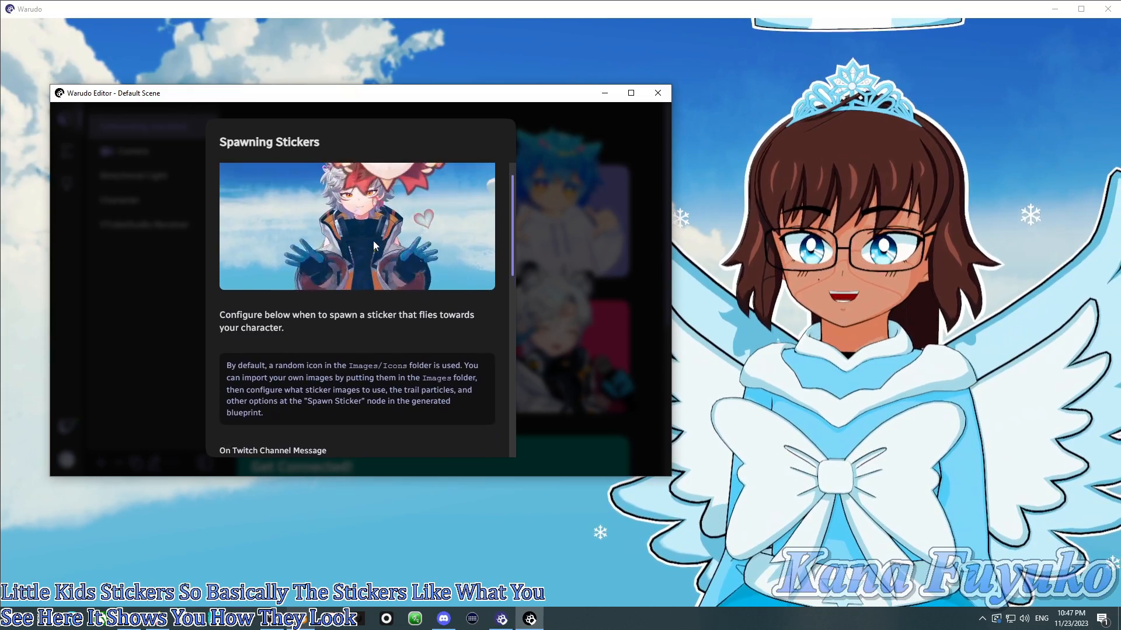
{"action": "scroll", "coordinate": [329, 280], "scroll_direction": "down", "scroll_amount": 3}
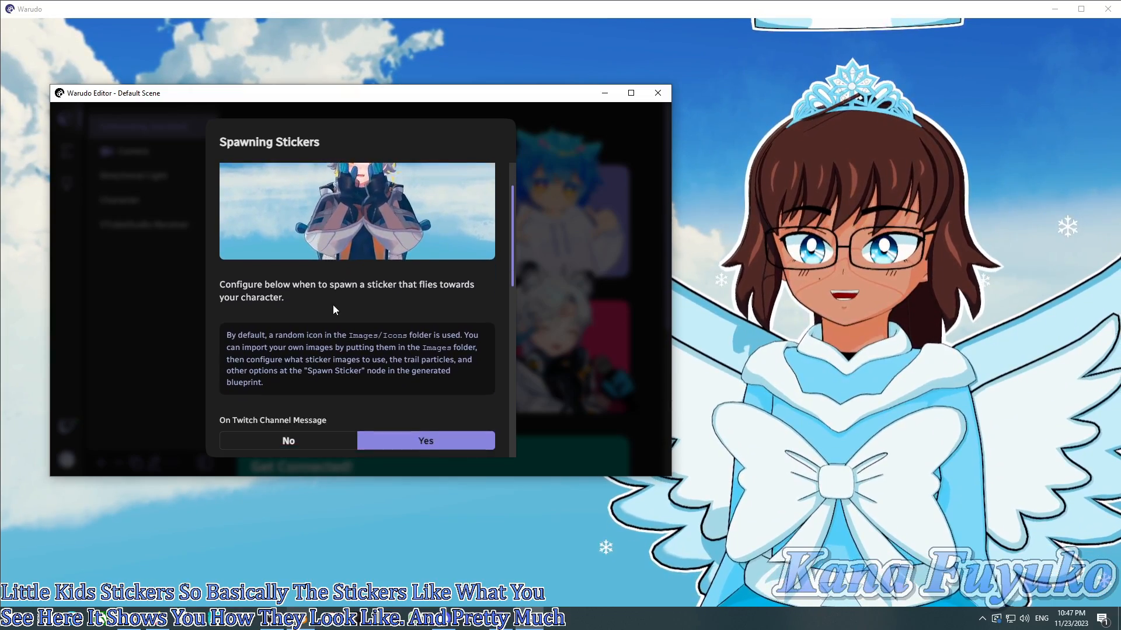
{"action": "scroll", "coordinate": [330, 252], "scroll_direction": "up", "scroll_amount": 3}
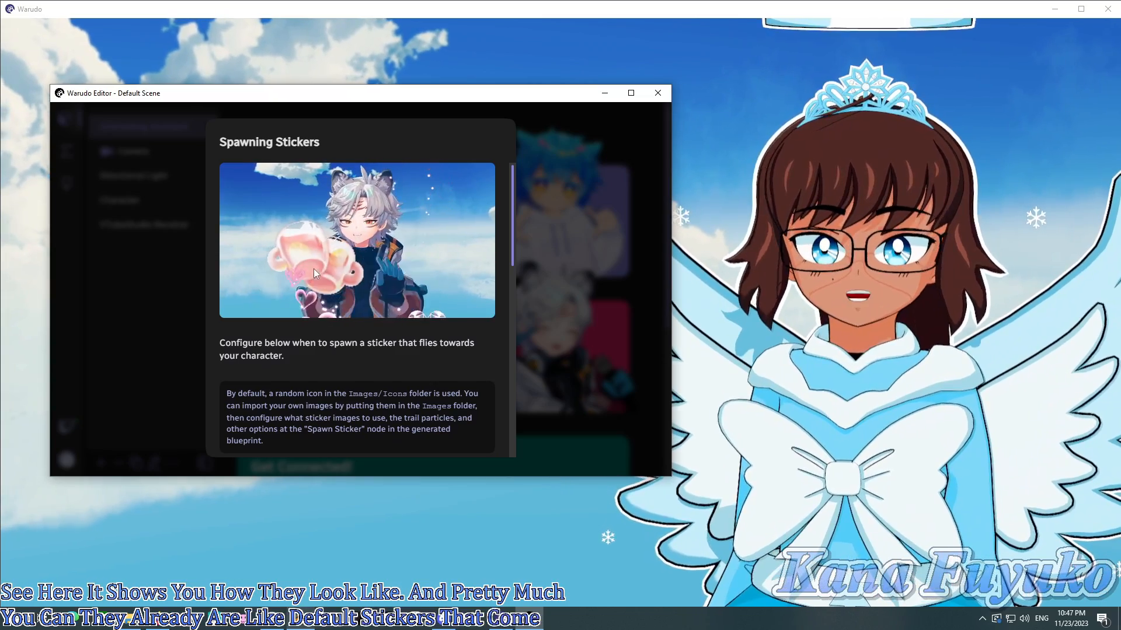
{"action": "scroll", "coordinate": [313, 271], "scroll_direction": "down", "scroll_amount": 3}
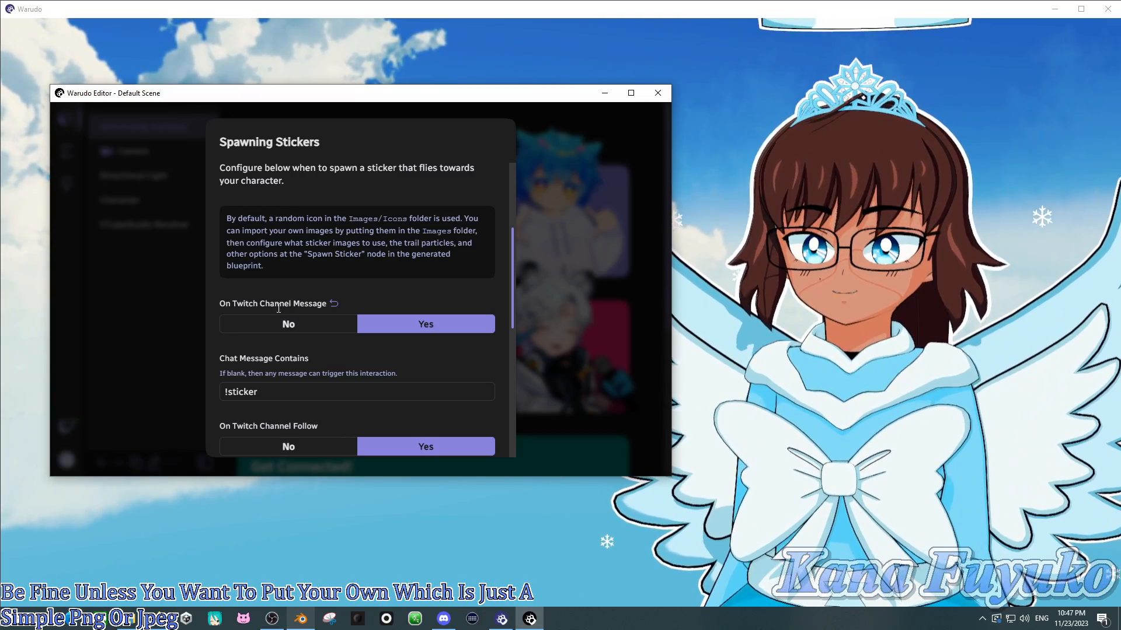
{"action": "scroll", "coordinate": [281, 300], "scroll_direction": "down", "scroll_amount": 2}
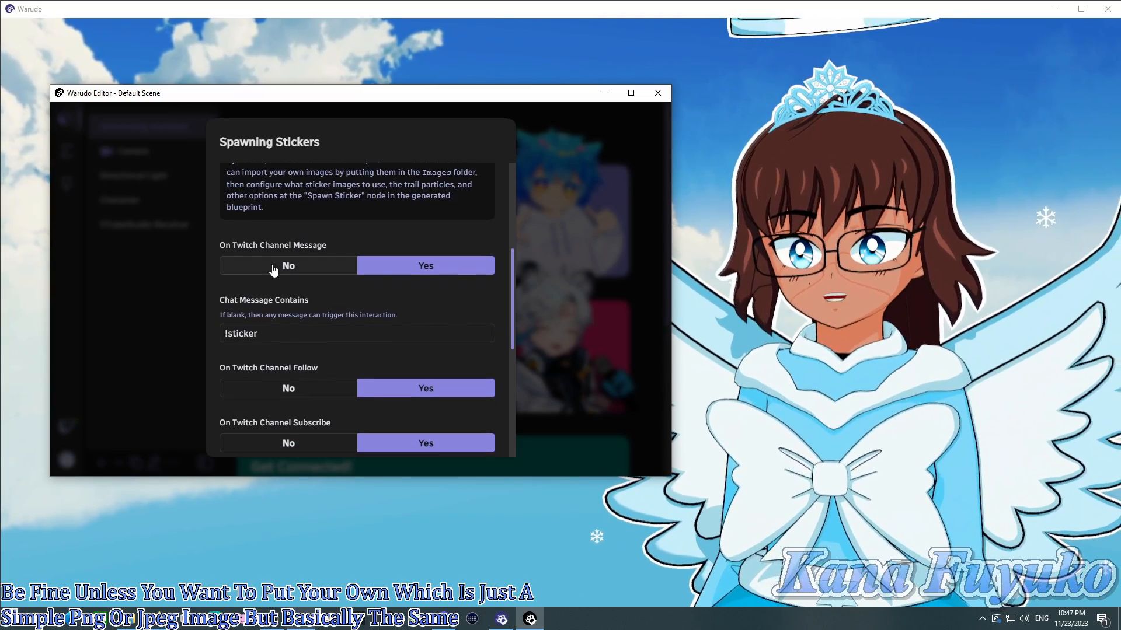
{"action": "left_click_drag", "start_coordinate": [288, 329], "coordinate": [220, 325]}
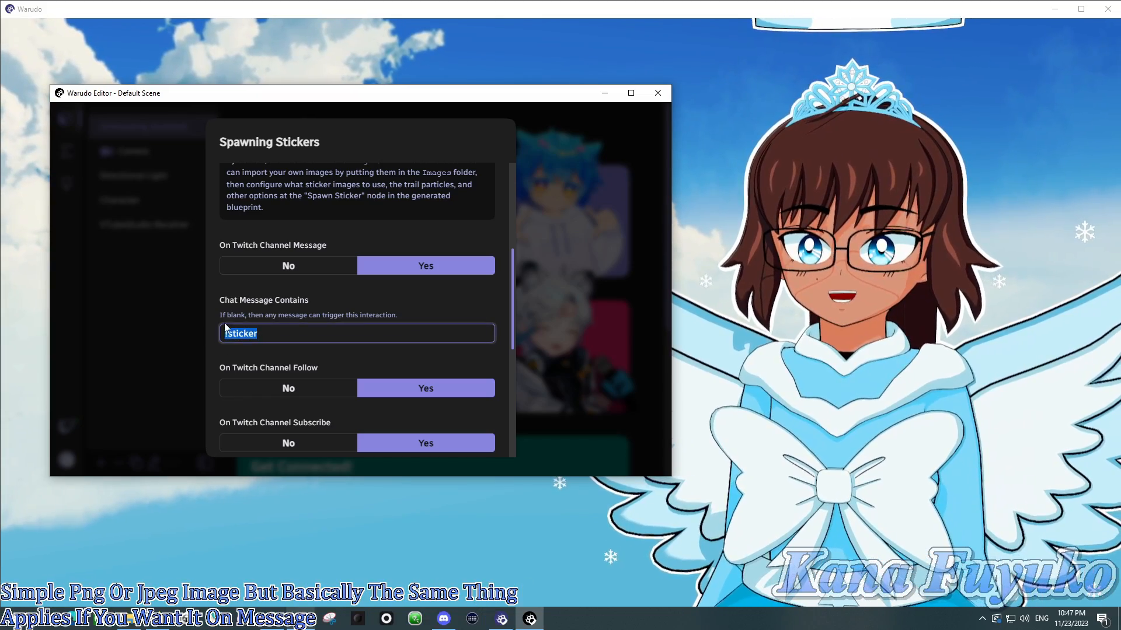
{"action": "scroll", "coordinate": [244, 330], "scroll_direction": "down", "scroll_amount": 2}
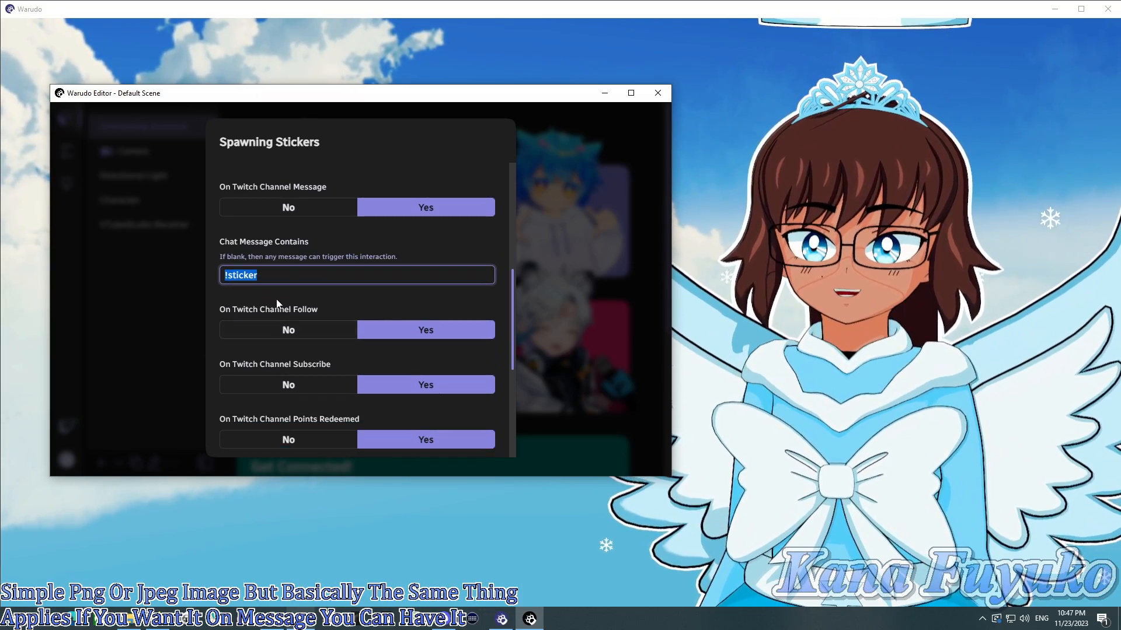
{"action": "left_click", "coordinate": [278, 296]}
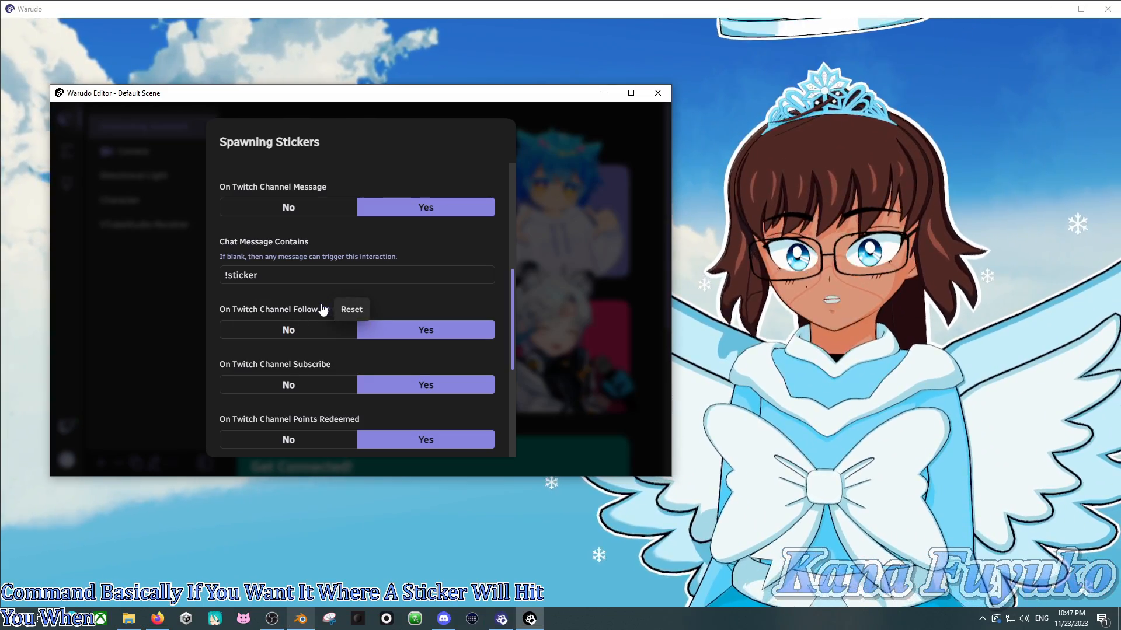
{"action": "scroll", "coordinate": [291, 315], "scroll_direction": "down", "scroll_amount": 2}
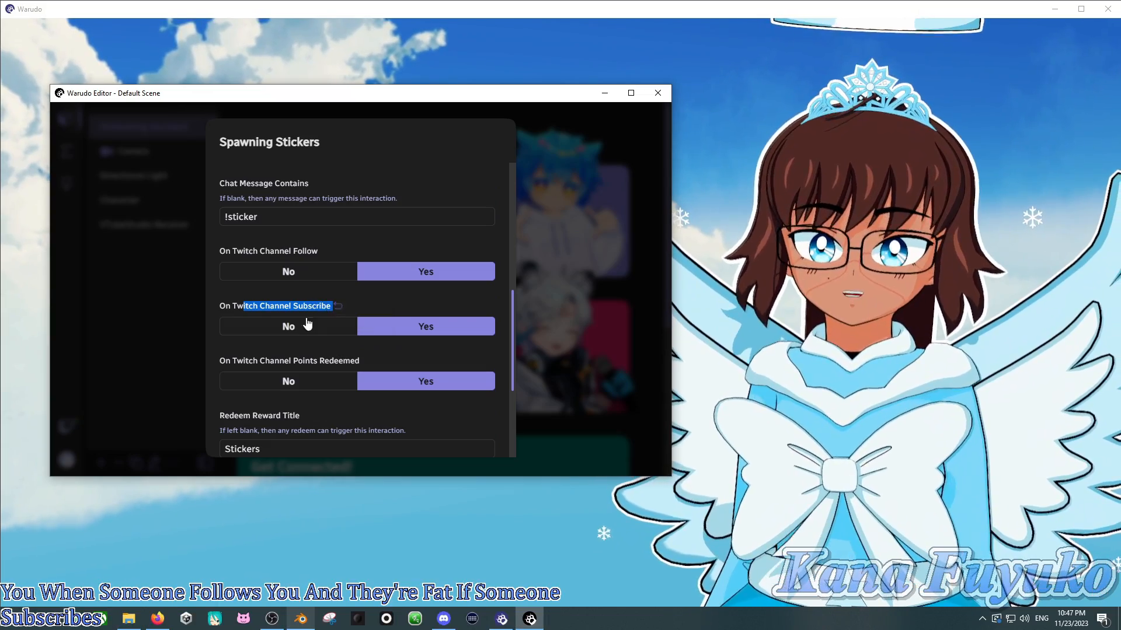
{"action": "left_click_drag", "start_coordinate": [314, 289], "coordinate": [330, 301]}
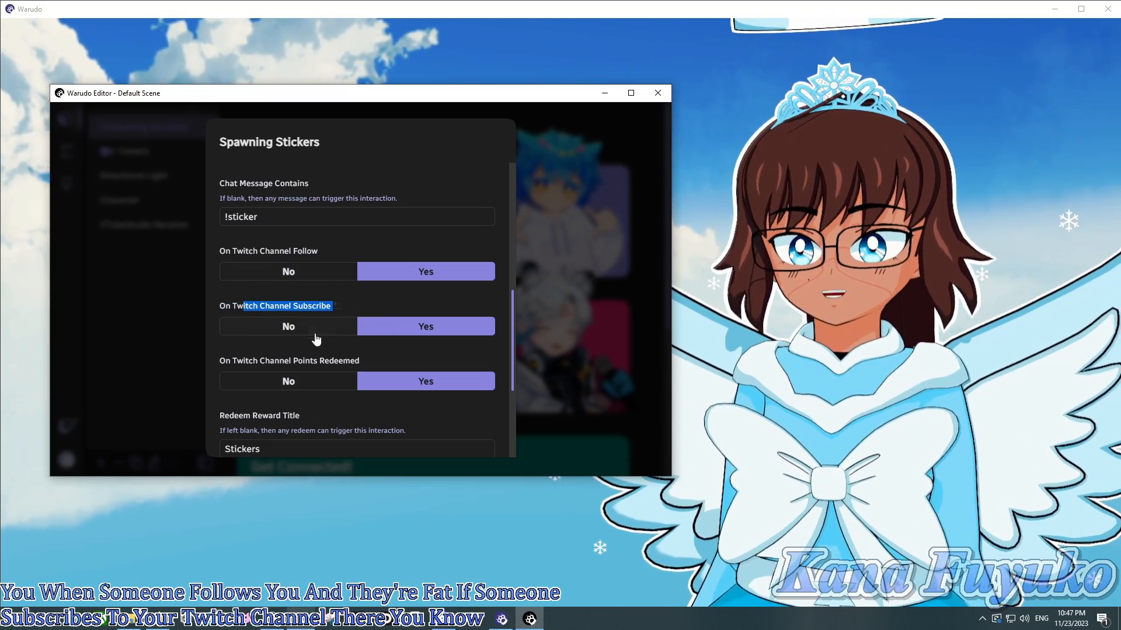
Examine the sticker interaction's channel points trigger with its redeem reward title, and the minimum number of received bits.
{"action": "scroll", "coordinate": [262, 350], "scroll_direction": "down", "scroll_amount": 2}
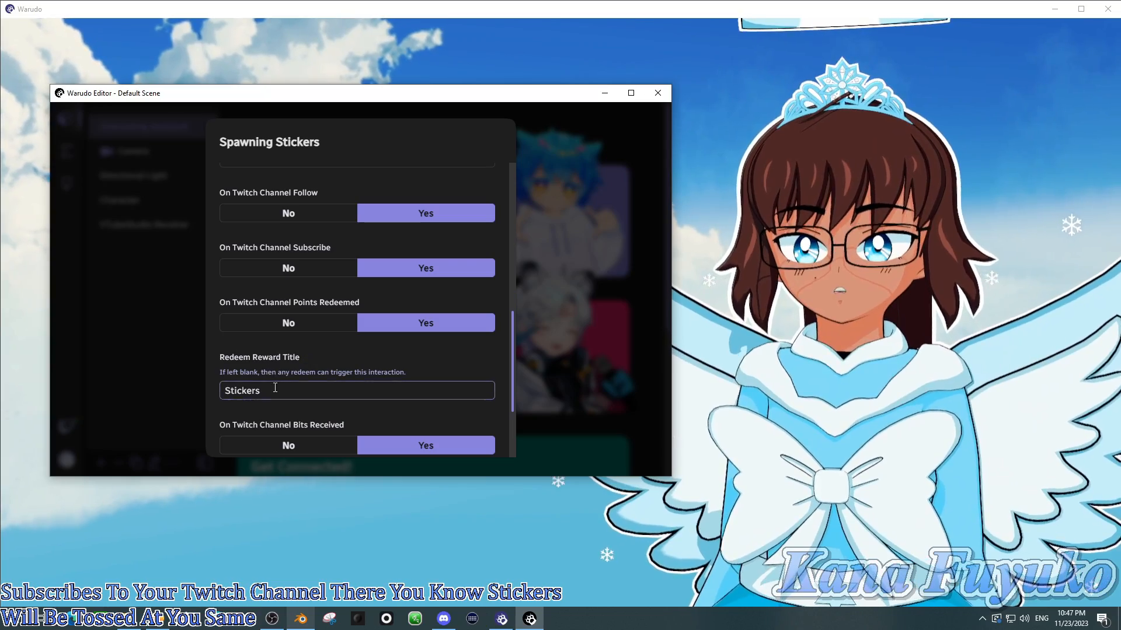
{"action": "left_click", "coordinate": [223, 386]}
{"action": "left_click_drag", "start_coordinate": [261, 391], "coordinate": [242, 390]}
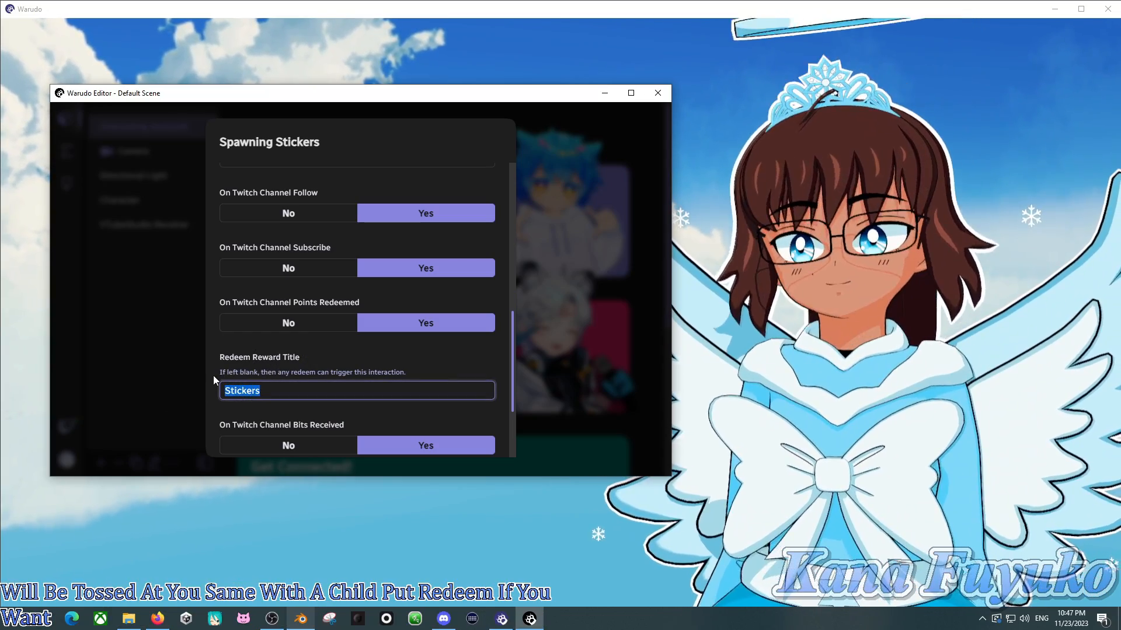
{"action": "scroll", "coordinate": [293, 375], "scroll_direction": "down", "scroll_amount": 3}
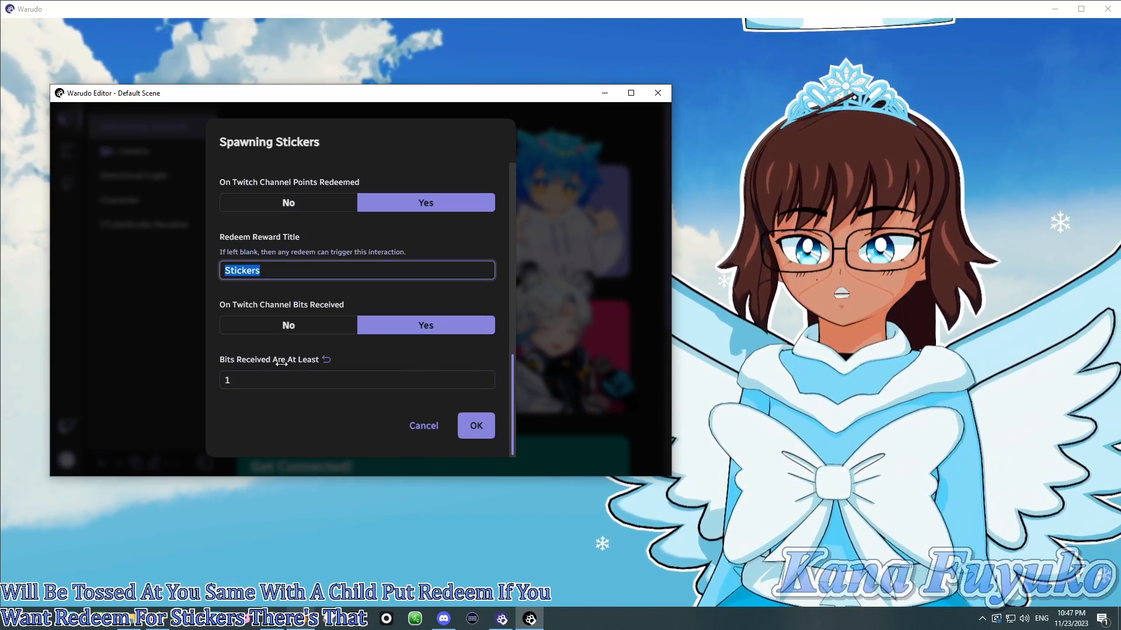
{"action": "left_click", "coordinate": [280, 344]}
{"action": "left_click", "coordinate": [243, 376]}
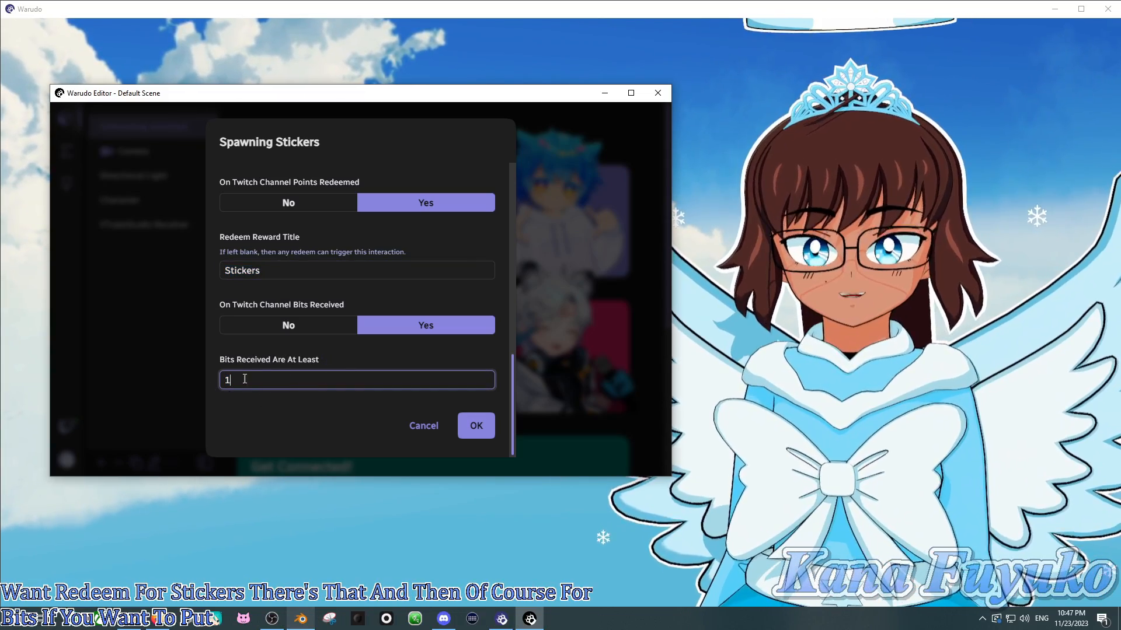
{"action": "left_click", "coordinate": [278, 415]}
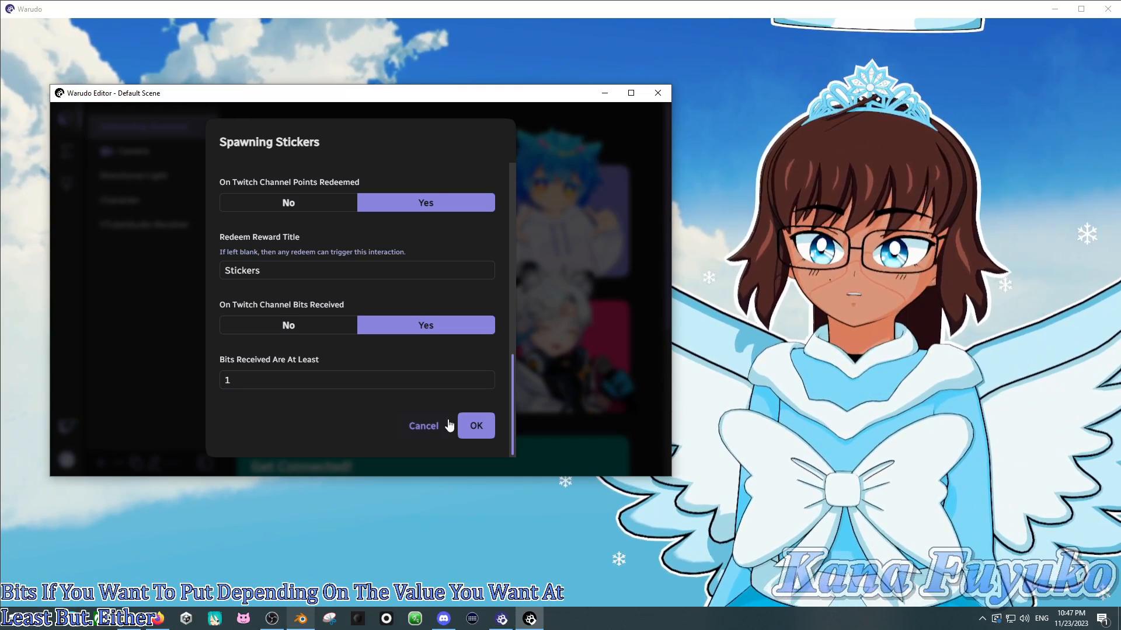
Check over the Spawning Stickers settings once more and accept them as they are.
{"action": "scroll", "coordinate": [352, 288], "scroll_direction": "up", "scroll_amount": 10}
{"action": "scroll", "coordinate": [332, 251], "scroll_direction": "down", "scroll_amount": 4}
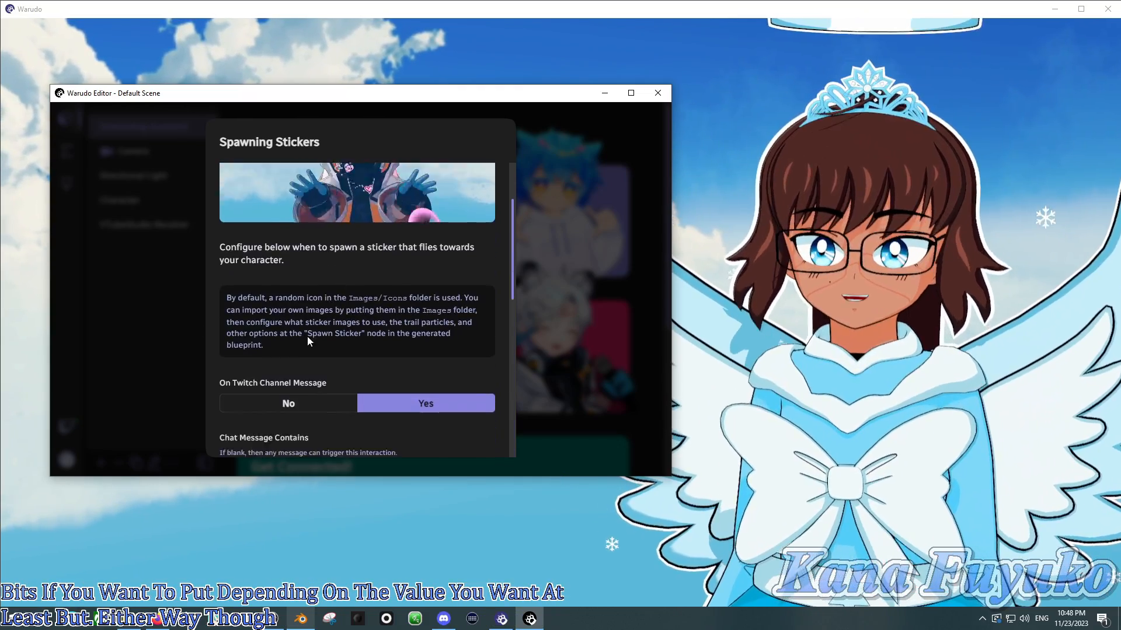
{"action": "scroll", "coordinate": [351, 296], "scroll_direction": "up", "scroll_amount": 4}
{"action": "scroll", "coordinate": [380, 312], "scroll_direction": "down", "scroll_amount": 7}
{"action": "scroll", "coordinate": [380, 315], "scroll_direction": "down", "scroll_amount": 5}
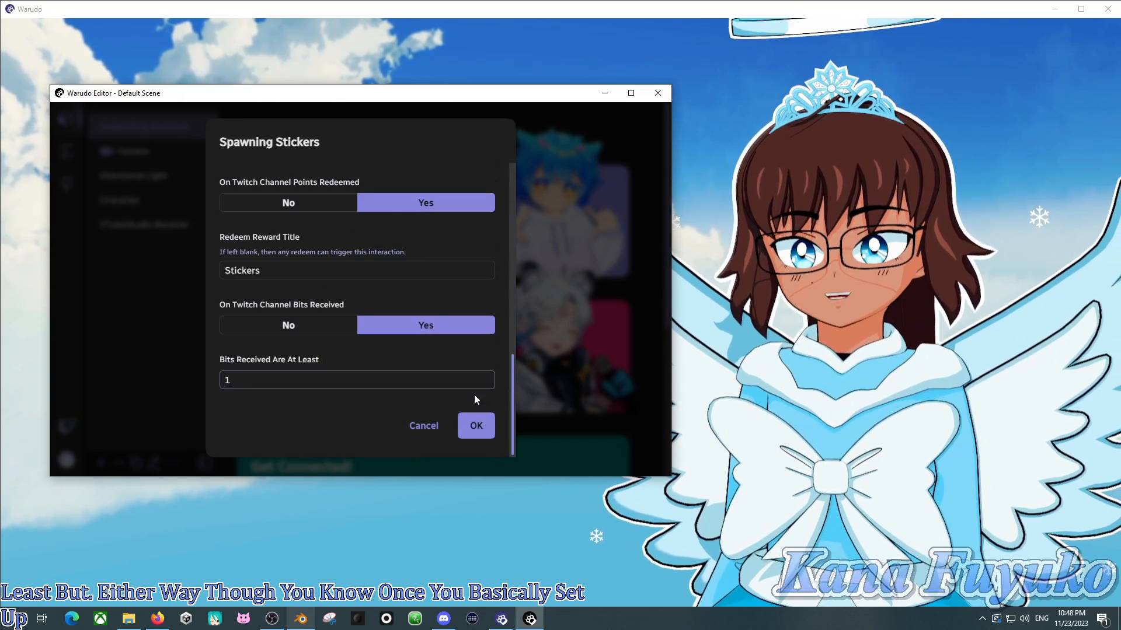
{"action": "left_click", "coordinate": [473, 425]}
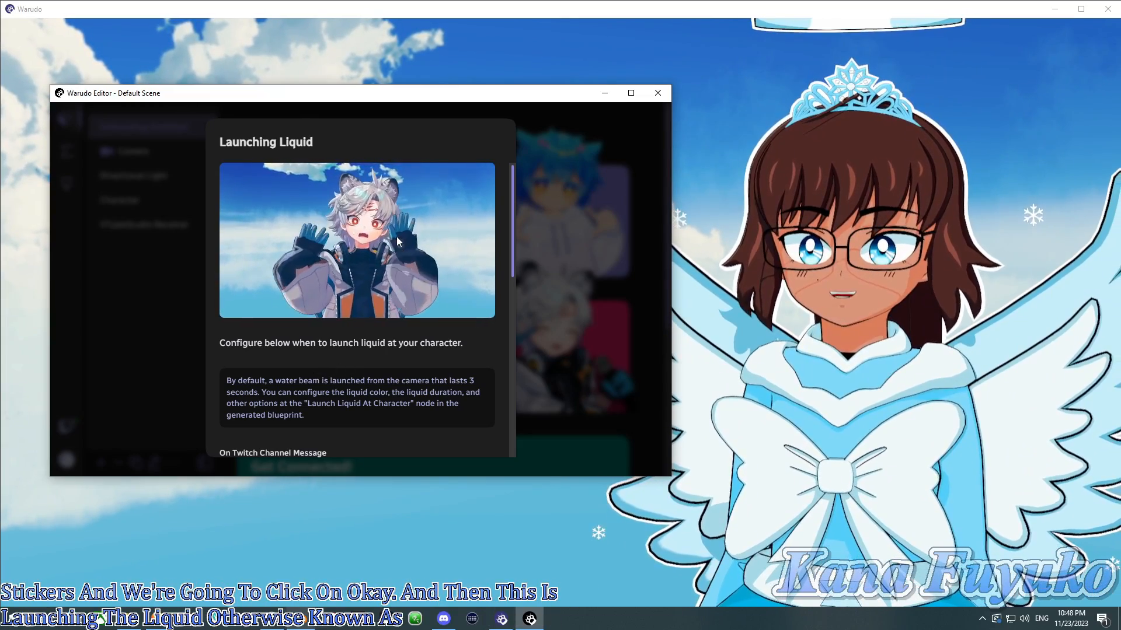
Remove the leading space from the redeem reward title for launching liquid so it reads "Yeet Le Water".
{"action": "scroll", "coordinate": [379, 238], "scroll_direction": "down", "scroll_amount": 3}
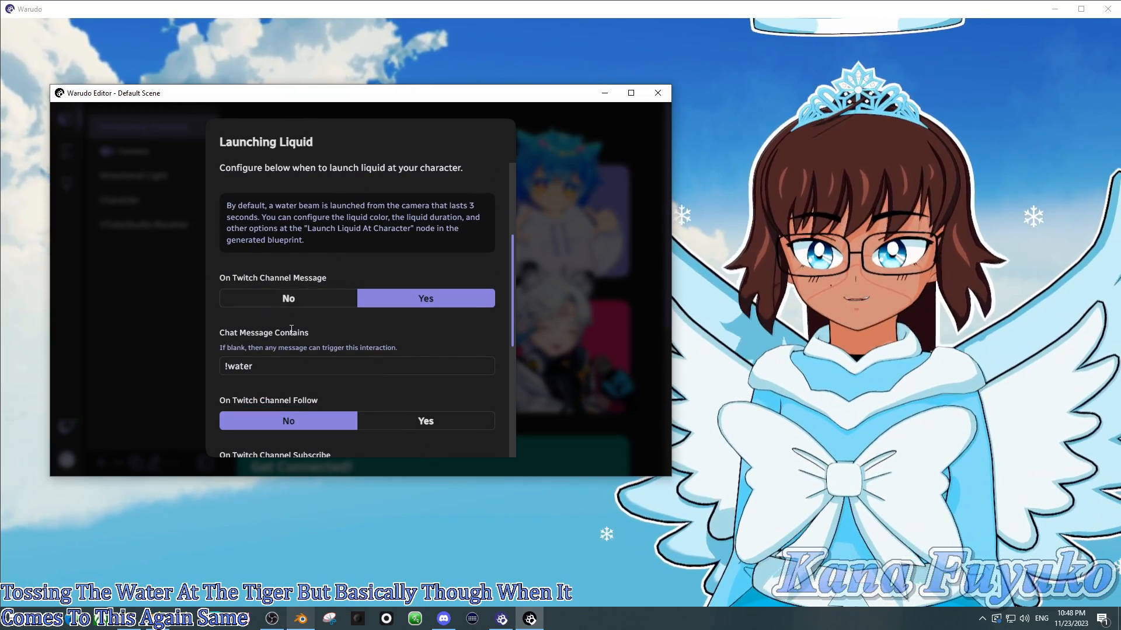
{"action": "left_click_drag", "start_coordinate": [249, 366], "coordinate": [208, 357]}
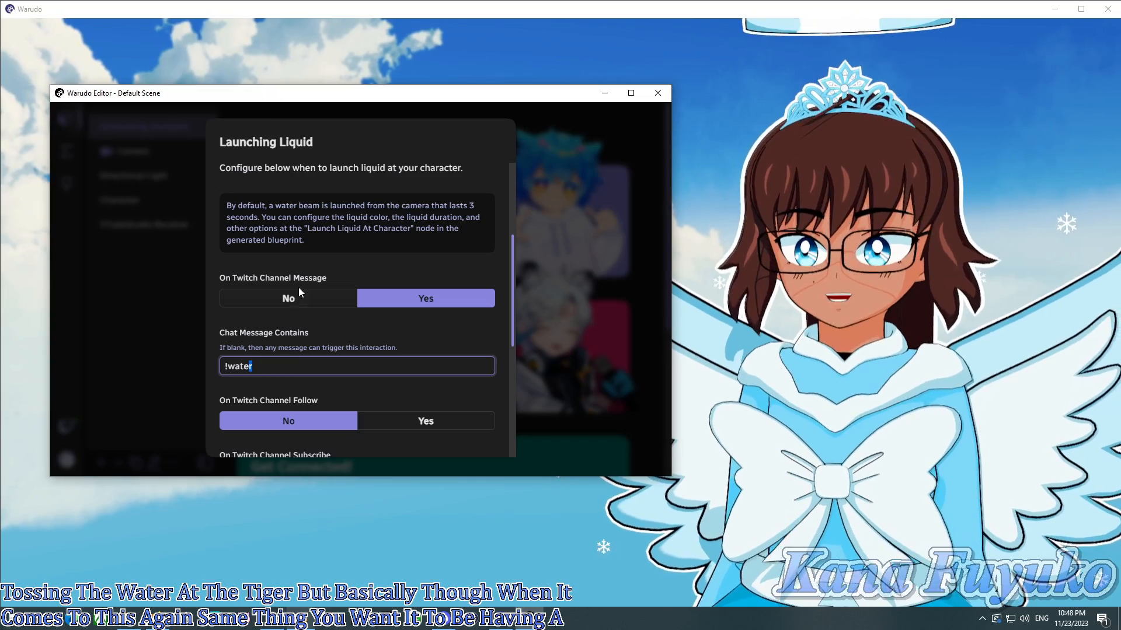
{"action": "scroll", "coordinate": [299, 288], "scroll_direction": "down", "scroll_amount": 3}
{"action": "left_click", "coordinate": [286, 245]}
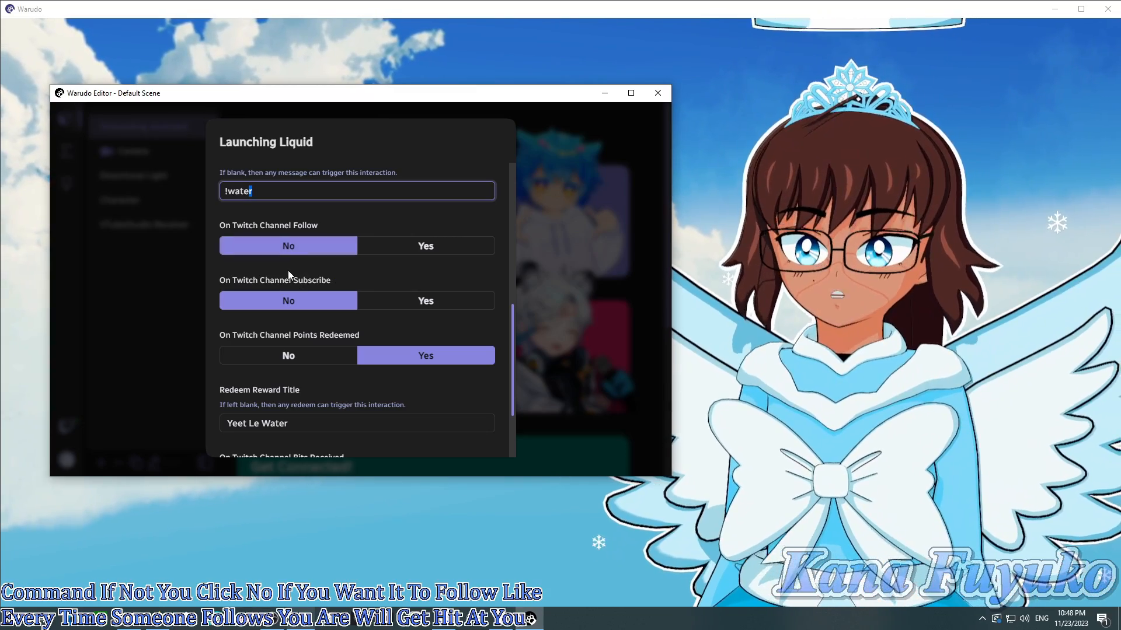
{"action": "mouse_move", "coordinate": [290, 280]}
{"action": "left_mouse_down"}
{"action": "mouse_move", "coordinate": [309, 287]}
{"action": "mouse_move", "coordinate": [276, 268]}
{"action": "left_mouse_up"}
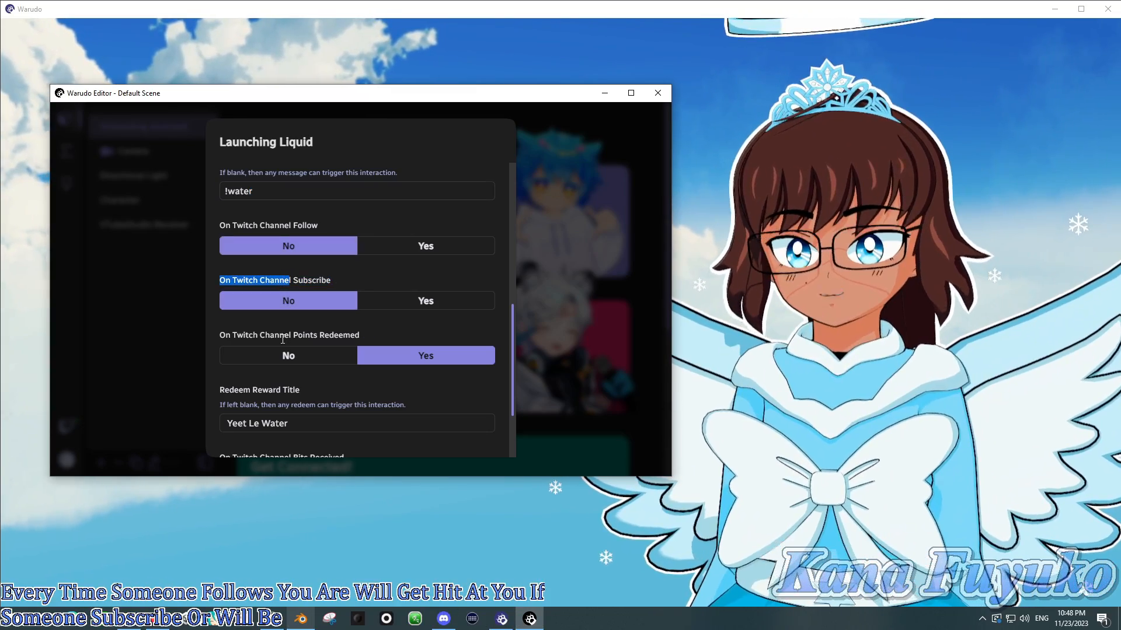
{"action": "scroll", "coordinate": [283, 340], "scroll_direction": "down", "scroll_amount": 2}
{"action": "left_click_drag", "start_coordinate": [292, 365], "coordinate": [175, 375]}
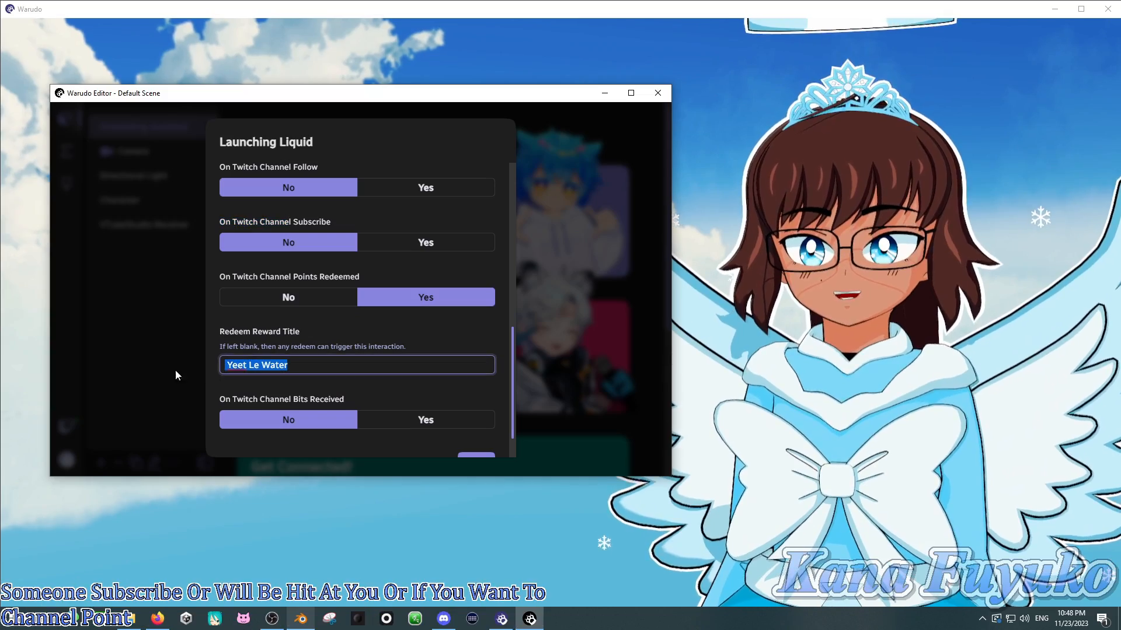
{"action": "left_click", "coordinate": [226, 365]}
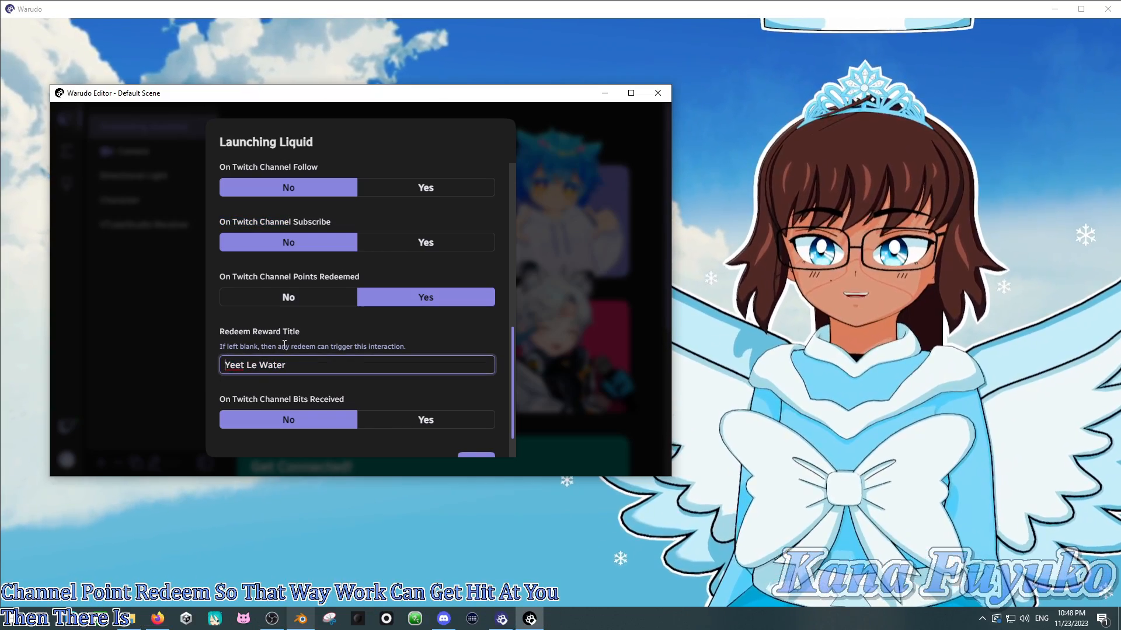
Try turning on the On Twitch Channel Bits Received trigger for launching liquid, and set it back to No.
{"action": "scroll", "coordinate": [284, 345], "scroll_direction": "down", "scroll_amount": 1}
{"action": "left_click", "coordinate": [312, 431]}
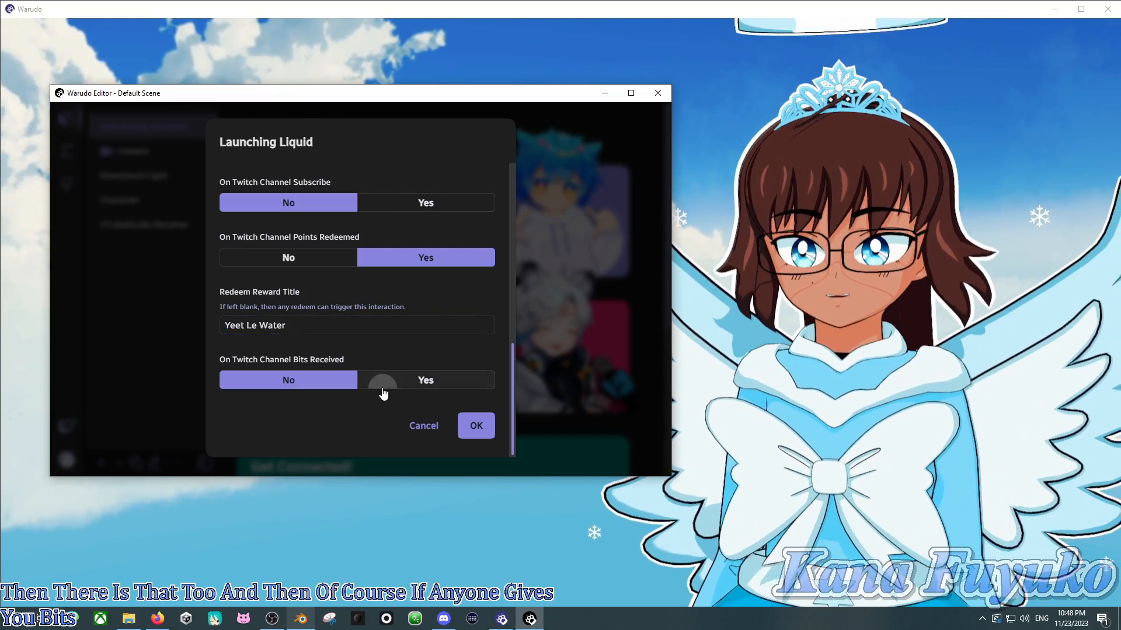
{"action": "left_click", "coordinate": [383, 393]}
{"action": "left_click", "coordinate": [333, 387]}
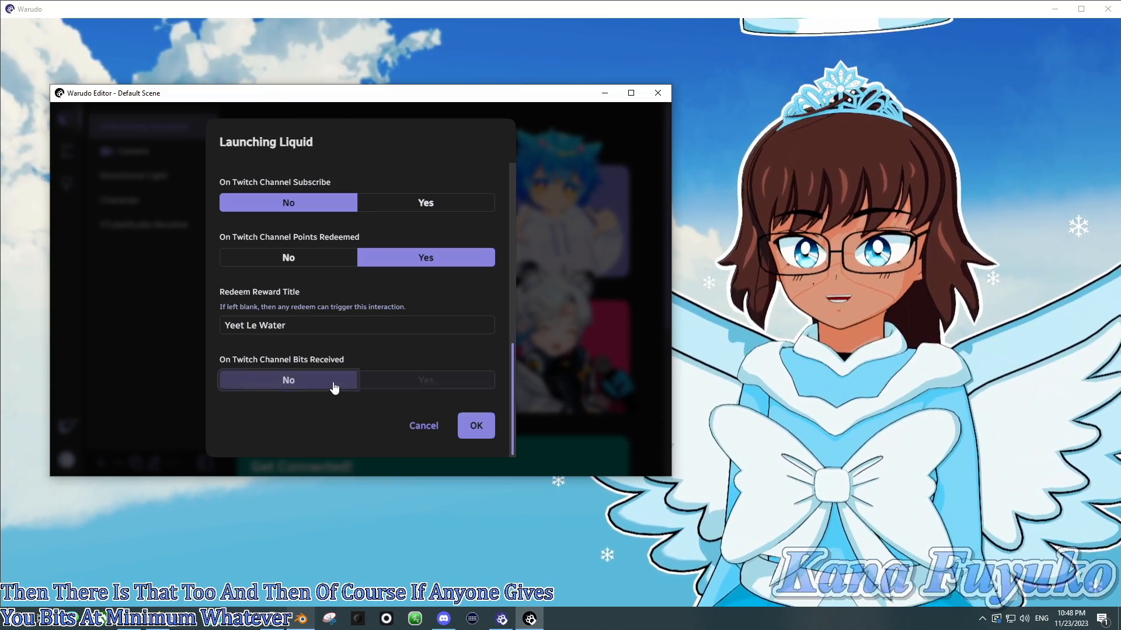
{"action": "scroll", "coordinate": [440, 289], "scroll_direction": "up", "scroll_amount": 5}
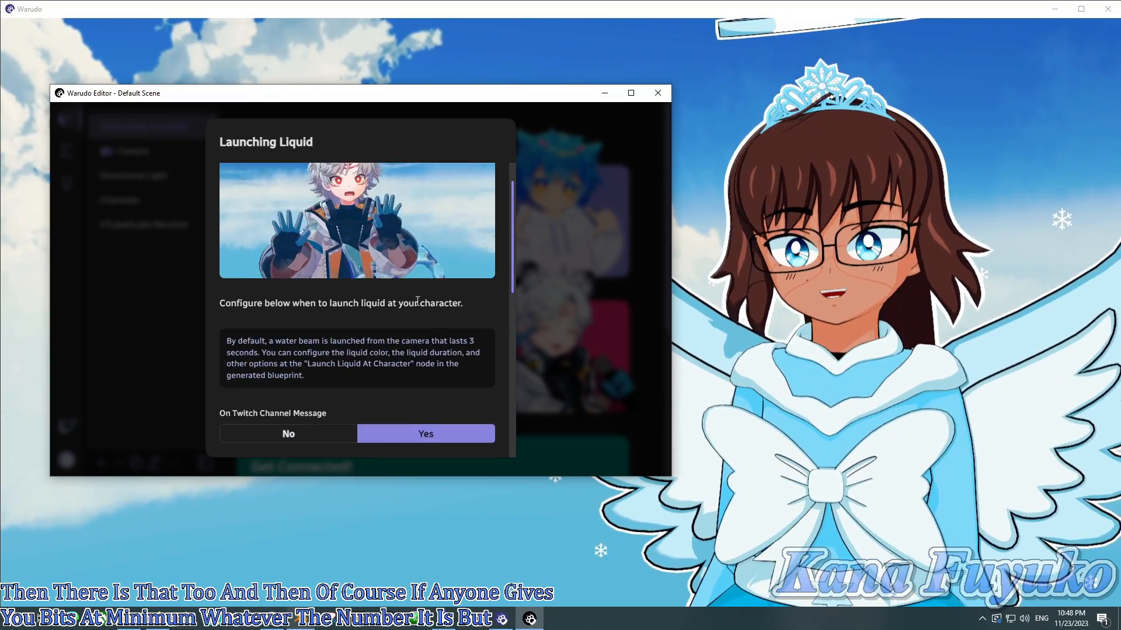
{"action": "scroll", "coordinate": [402, 301], "scroll_direction": "down", "scroll_amount": 5}
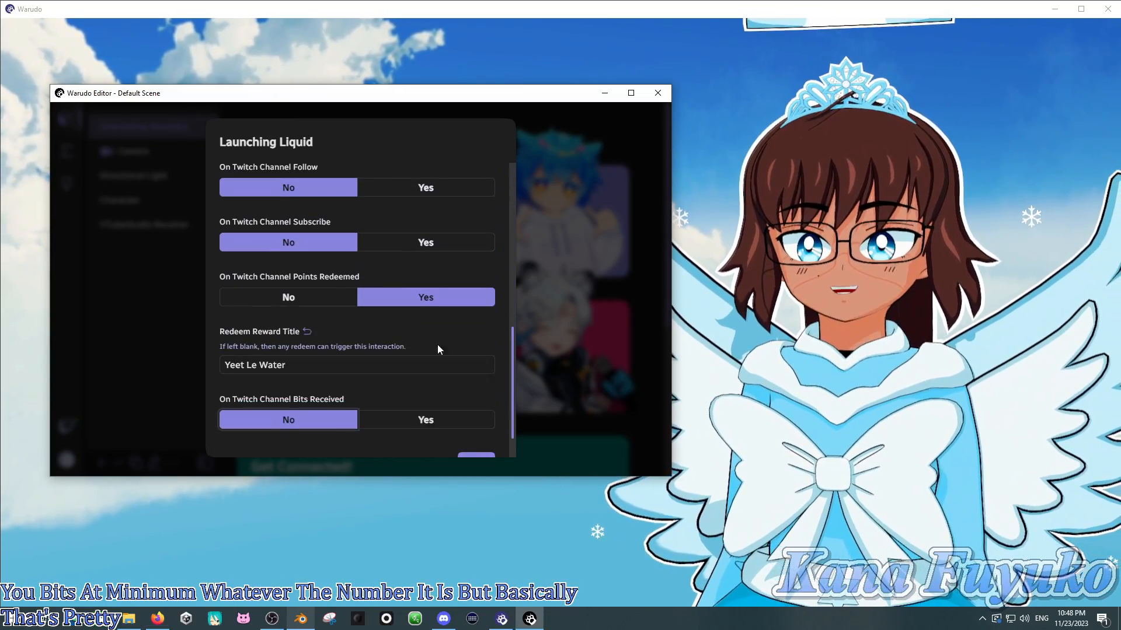
Accept the Launching Liquid settings, read the completion notes about the generated blueprints, and finish the interaction setup.
{"action": "left_click", "coordinate": [473, 424]}
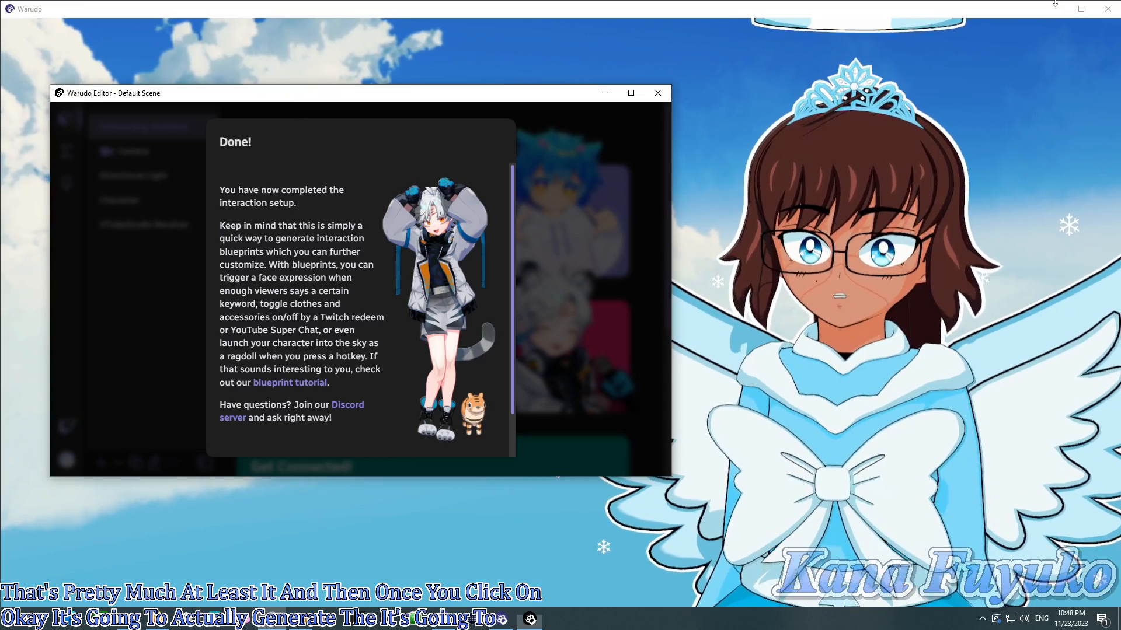
{"action": "scroll", "coordinate": [435, 315], "scroll_direction": "down", "scroll_amount": 2}
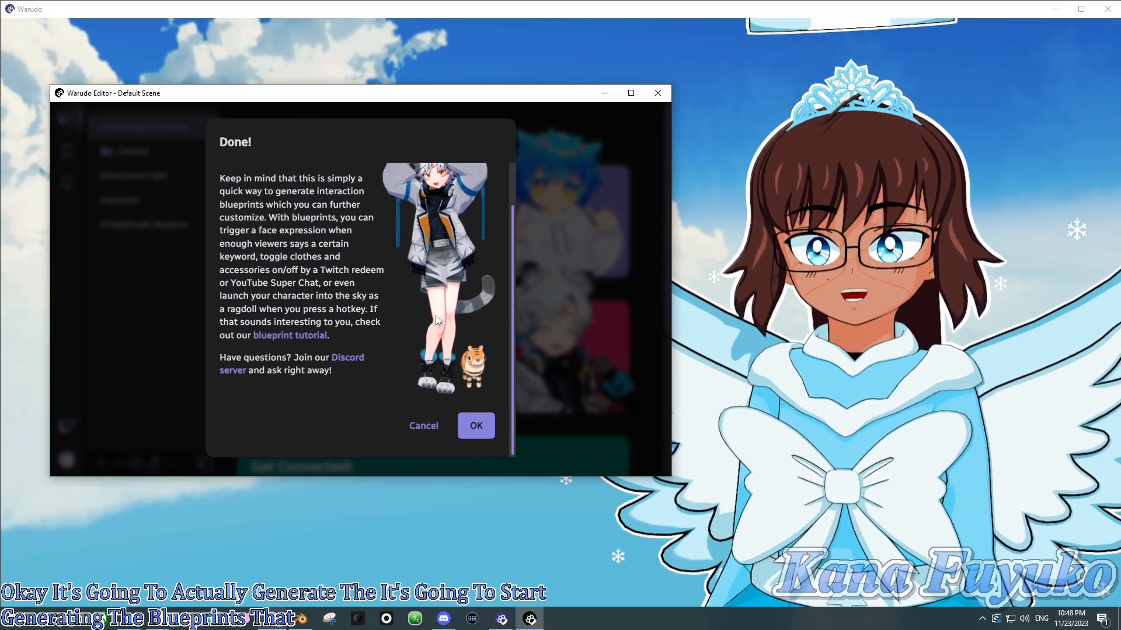
{"action": "scroll", "coordinate": [442, 235], "scroll_direction": "up", "scroll_amount": 2}
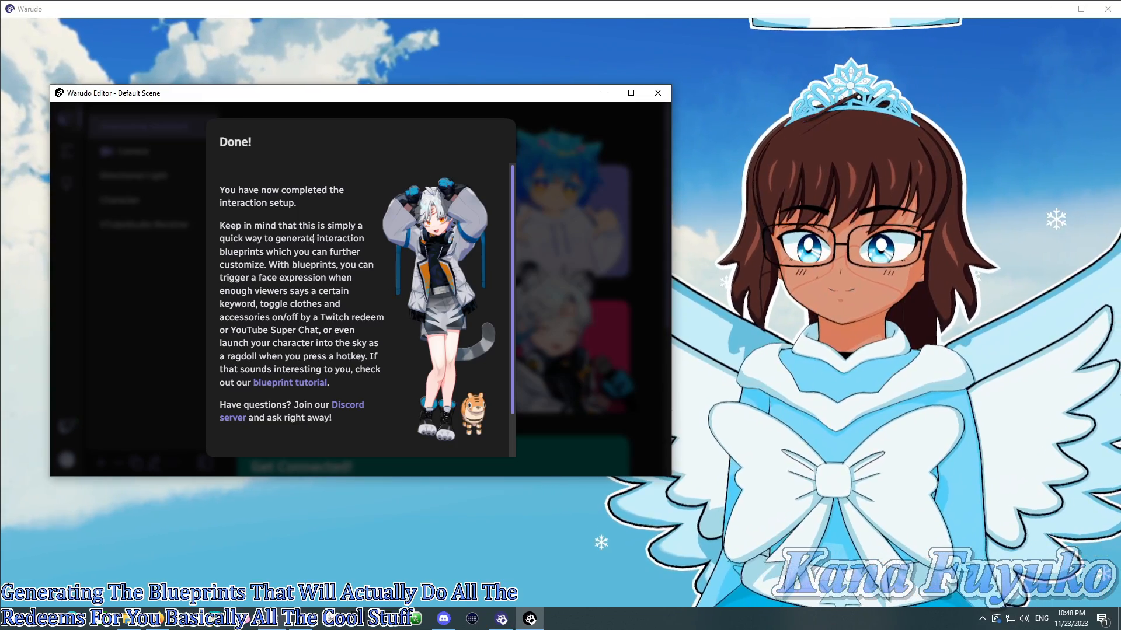
{"action": "left_click_drag", "start_coordinate": [241, 226], "coordinate": [337, 257]}
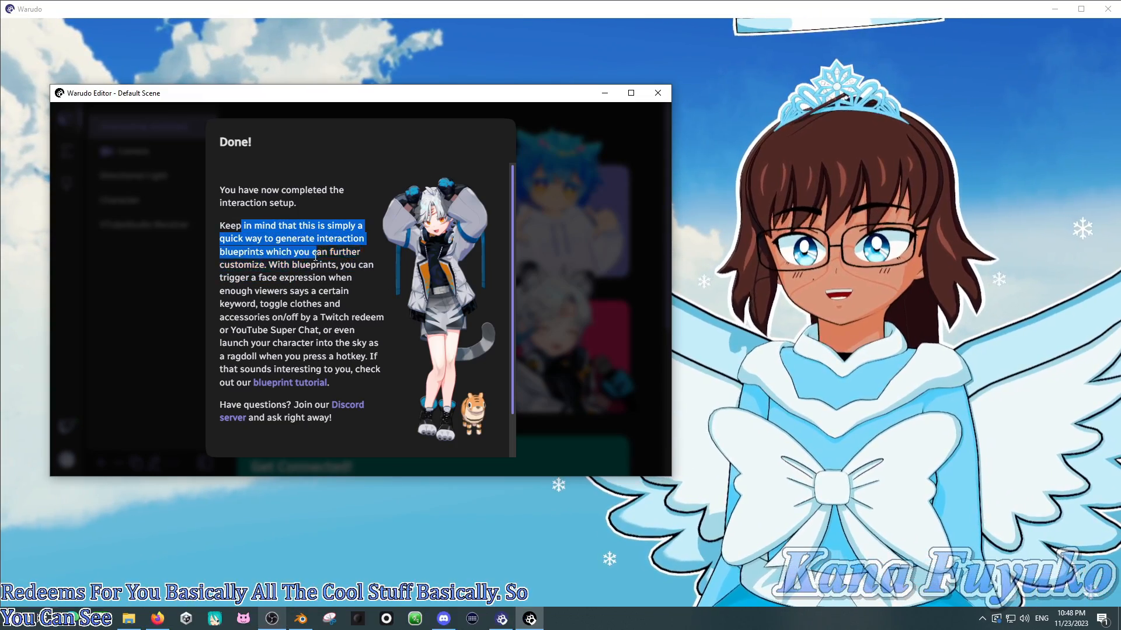
{"action": "left_click", "coordinate": [368, 240]}
{"action": "scroll", "coordinate": [362, 260], "scroll_direction": "down", "scroll_amount": 2}
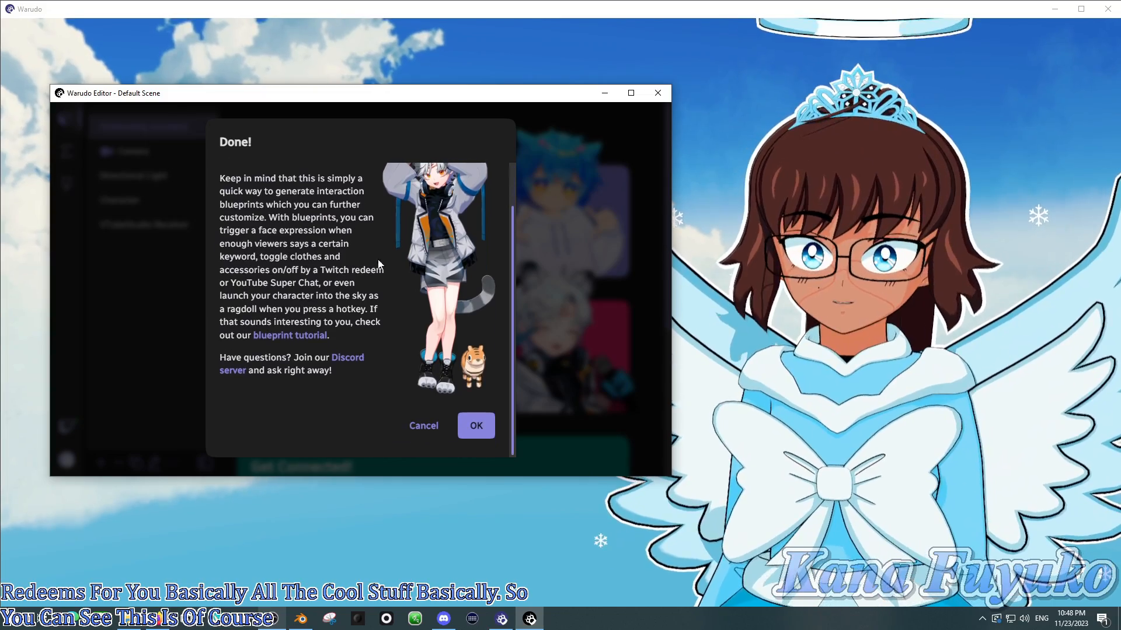
{"action": "left_click", "coordinate": [479, 435]}
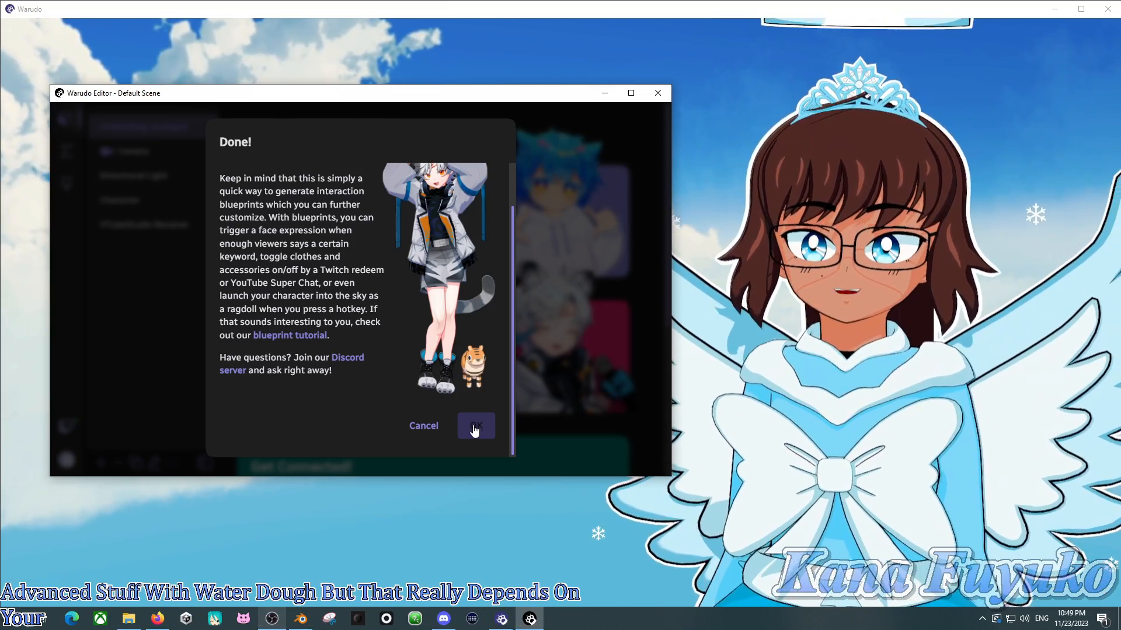
{"action": "left_click", "coordinate": [474, 430]}
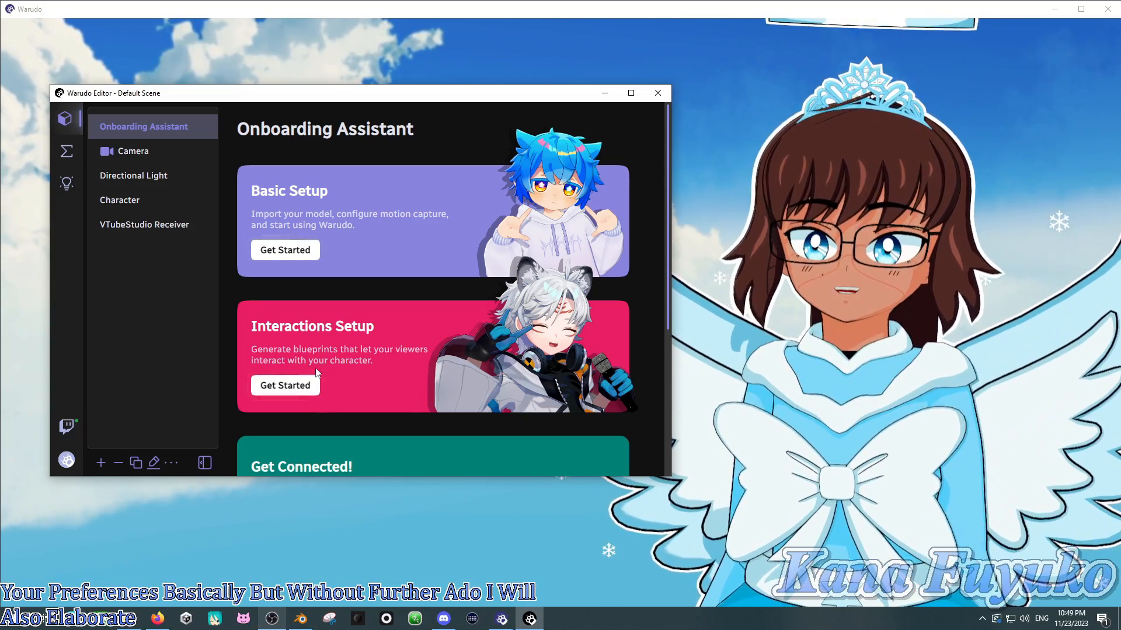
Start the Interactions Setup again and choose YouTube as the streaming platform.
{"action": "left_click", "coordinate": [300, 386]}
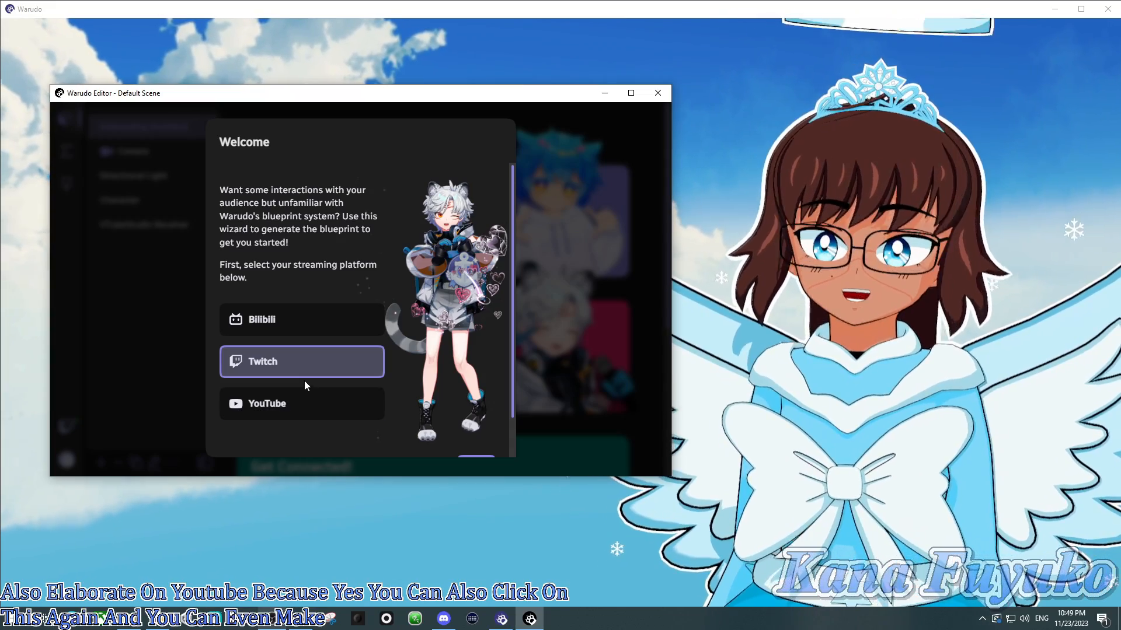
{"action": "left_click", "coordinate": [294, 415]}
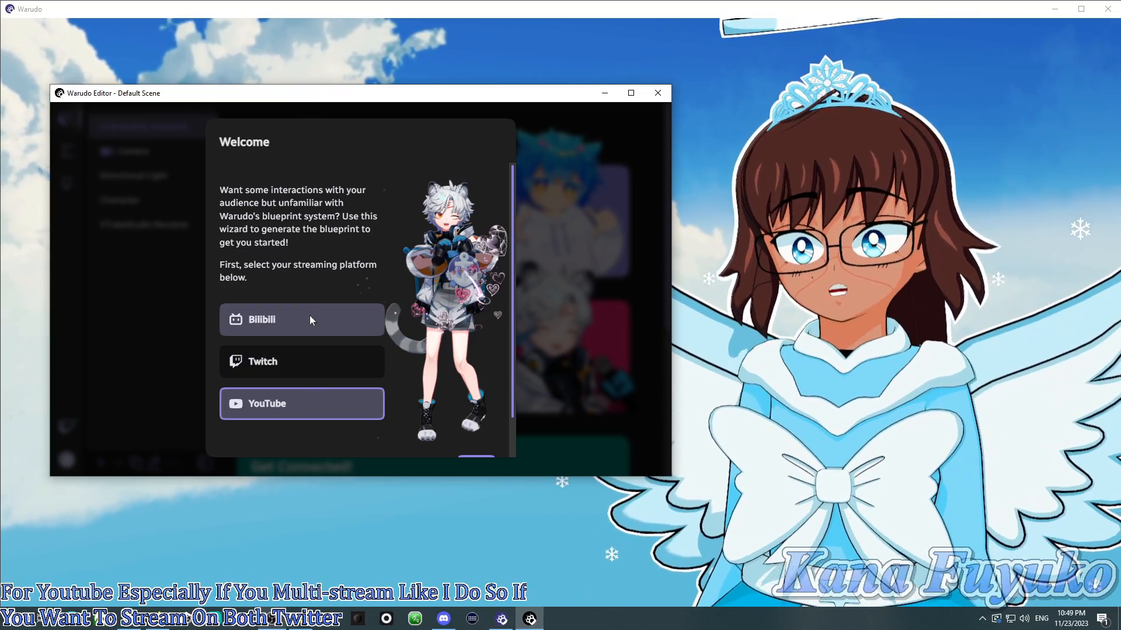
{"action": "scroll", "coordinate": [293, 320], "scroll_direction": "down", "scroll_amount": 1}
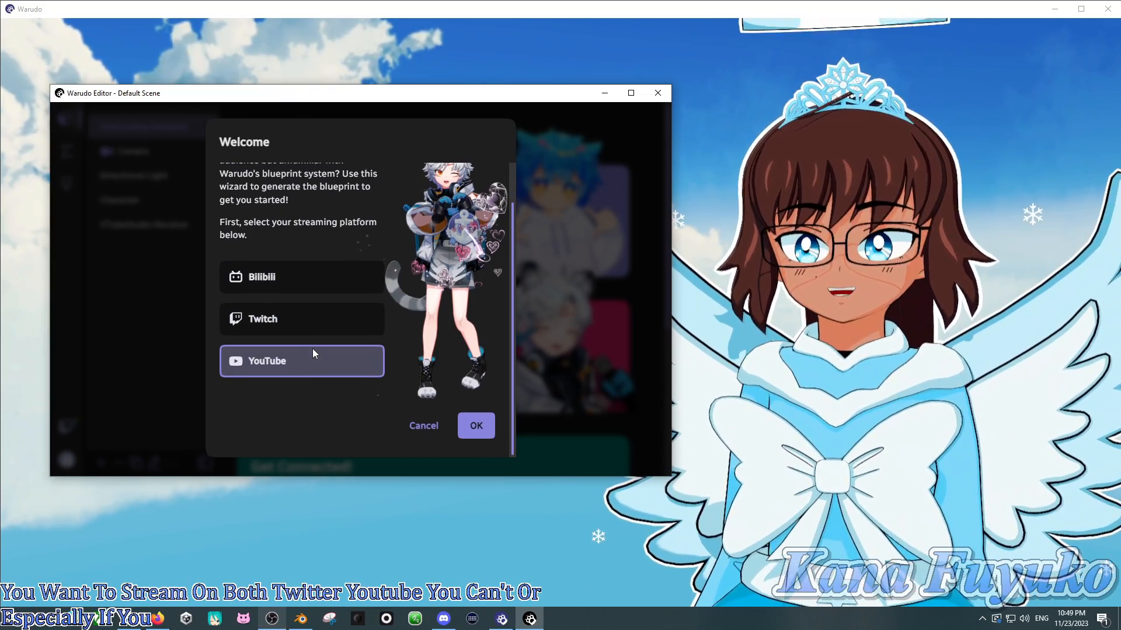
{"action": "left_click", "coordinate": [470, 424]}
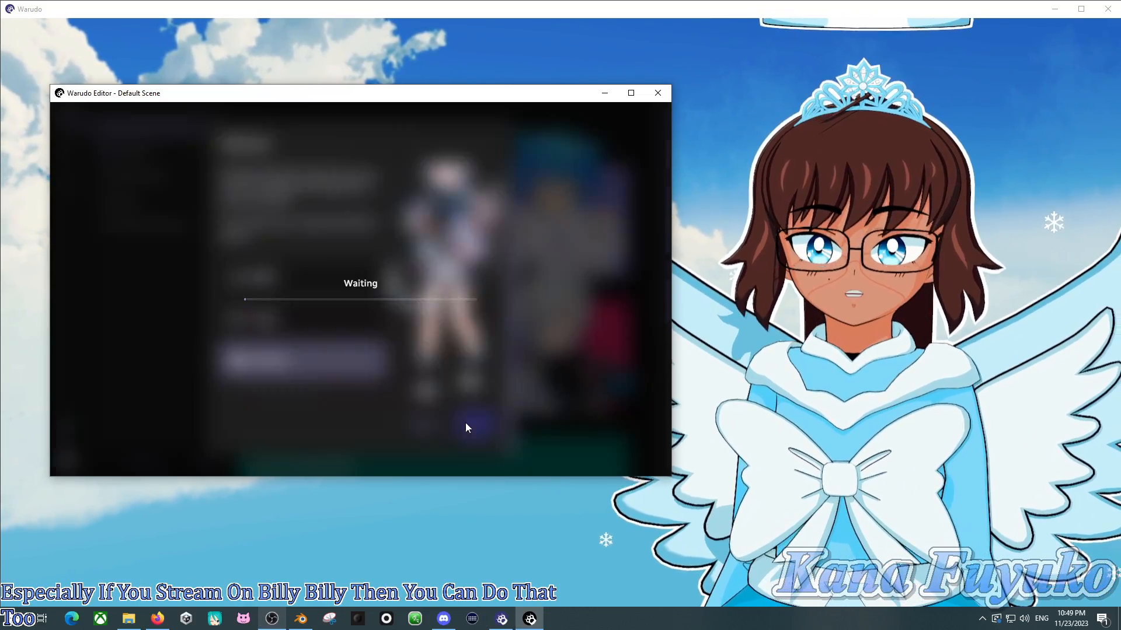
Check the Channel/Stream URL for the YouTube configuration and accept it.
{"action": "left_click_drag", "start_coordinate": [419, 347], "coordinate": [21, 410]}
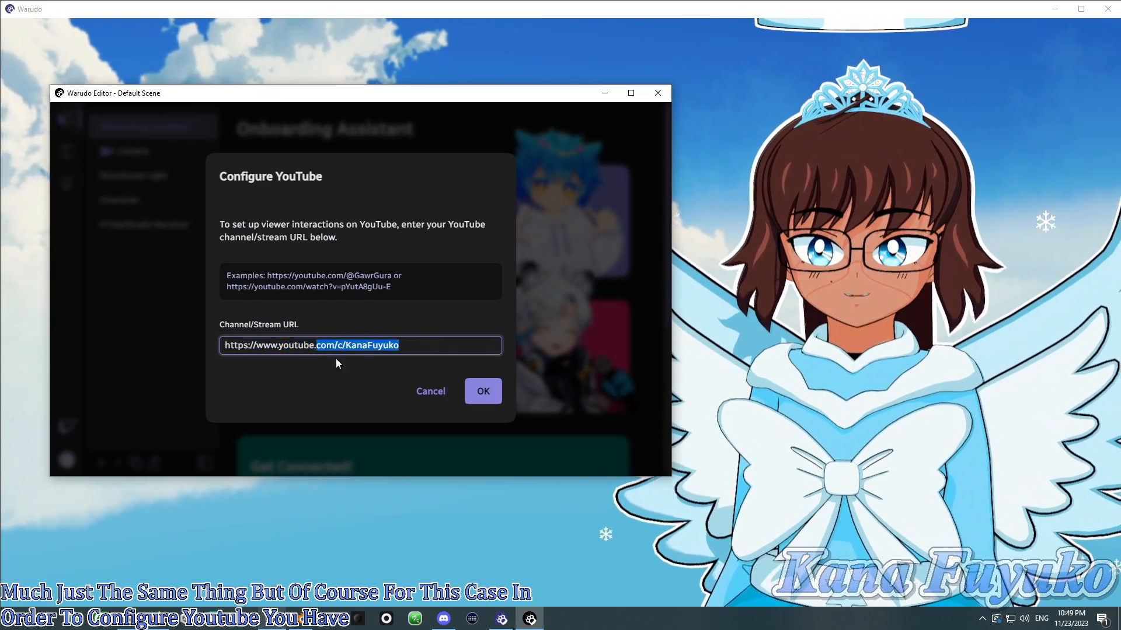
{"action": "left_click_drag", "start_coordinate": [336, 363], "coordinate": [450, 380]}
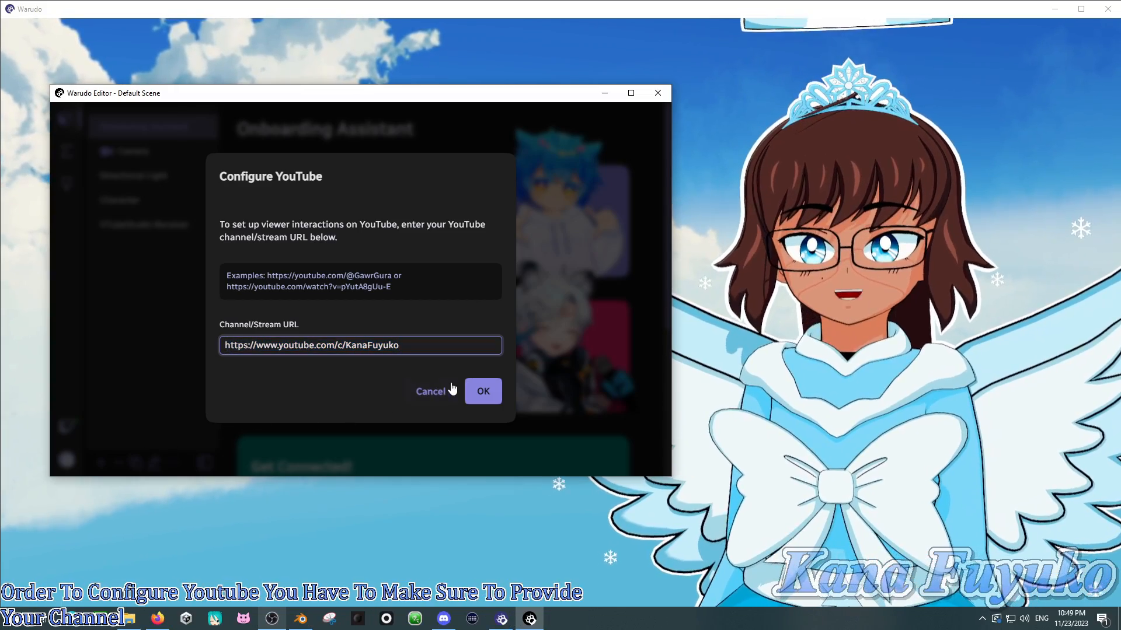
{"action": "left_click", "coordinate": [352, 383]}
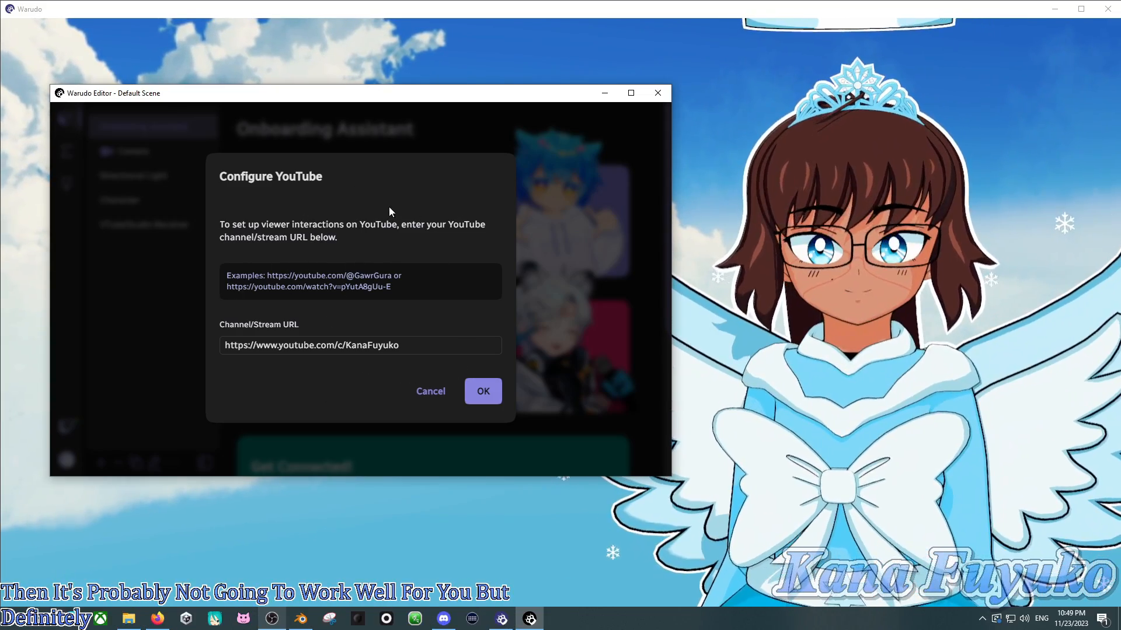
{"action": "left_click", "coordinate": [479, 389]}
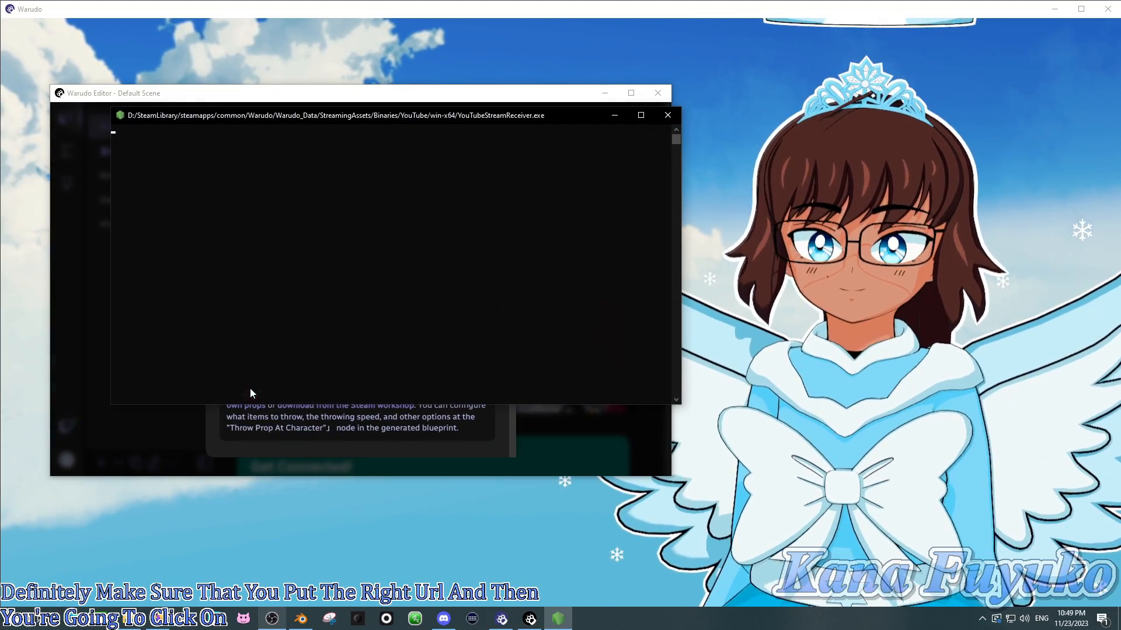
Move the YouTubeStreamReceiver console window off the editor to the lower edge of the desktop, clear of the Throwing Items settings.
{"action": "left_click_drag", "start_coordinate": [439, 121], "coordinate": [899, 602]}
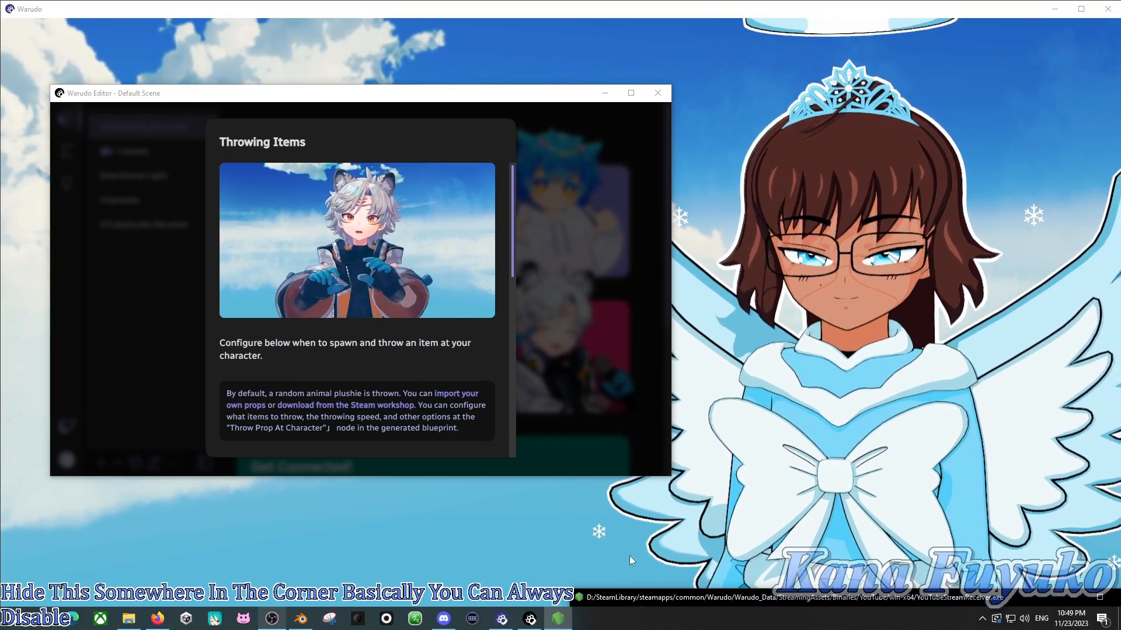
{"action": "left_click_drag", "start_coordinate": [626, 591], "coordinate": [320, 470]}
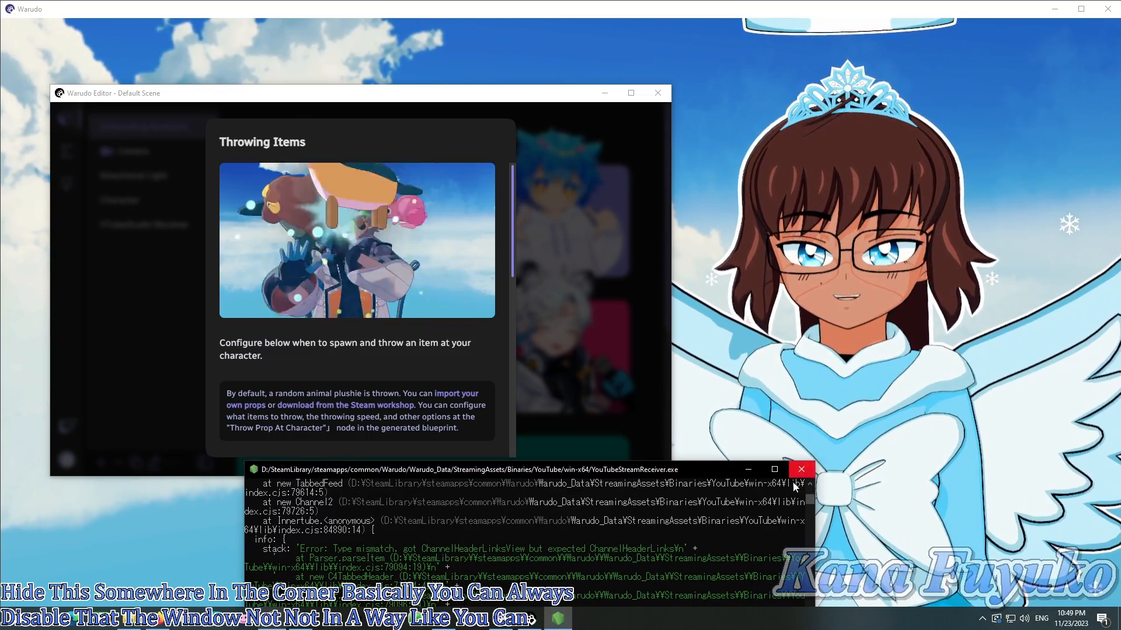
{"action": "left_click_drag", "start_coordinate": [714, 474], "coordinate": [621, 579]}
{"action": "scroll", "coordinate": [364, 255], "scroll_direction": "up", "scroll_amount": 2}
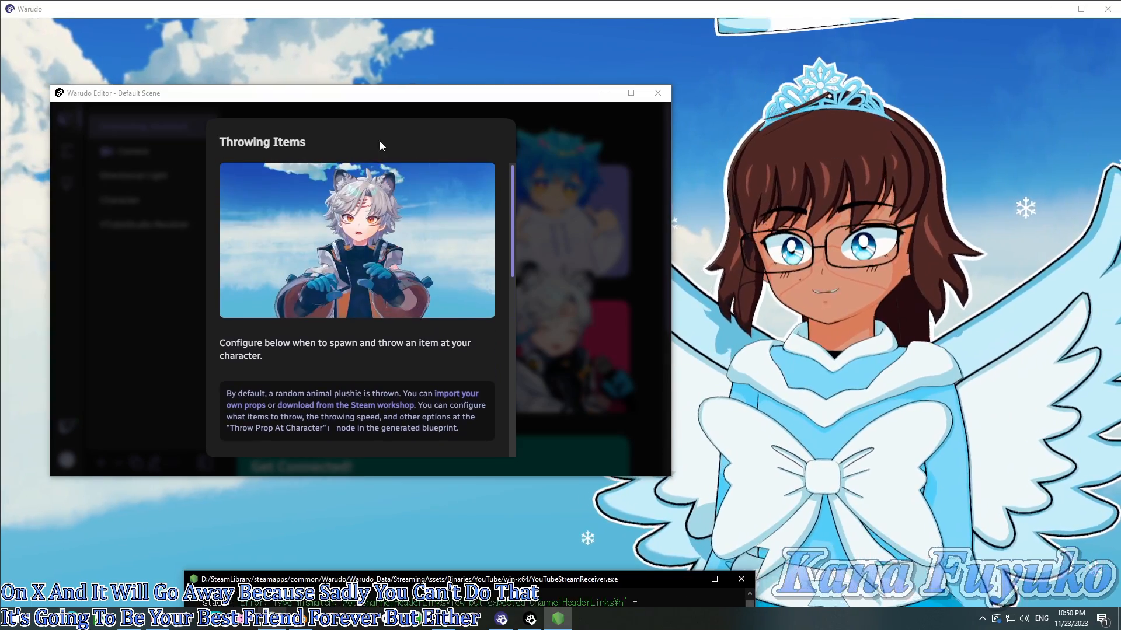
Examine the On YouTube Chat Received trigger for throwing items and the command in its Chat Message Contains setting.
{"action": "scroll", "coordinate": [327, 196], "scroll_direction": "down", "scroll_amount": 4}
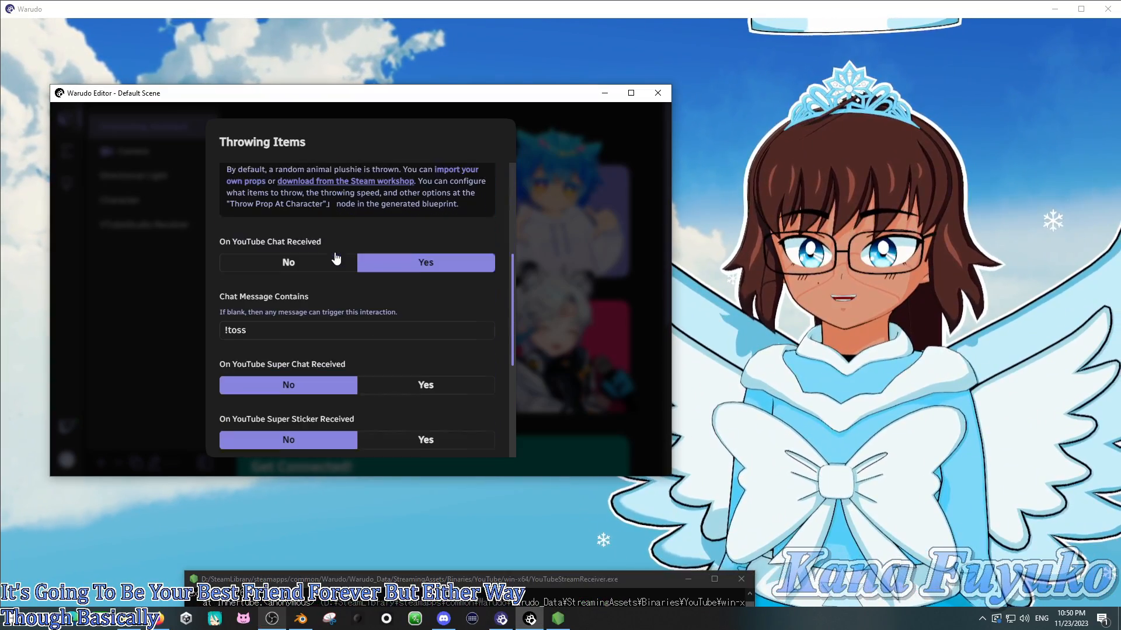
{"action": "scroll", "coordinate": [325, 247], "scroll_direction": "up", "scroll_amount": 3}
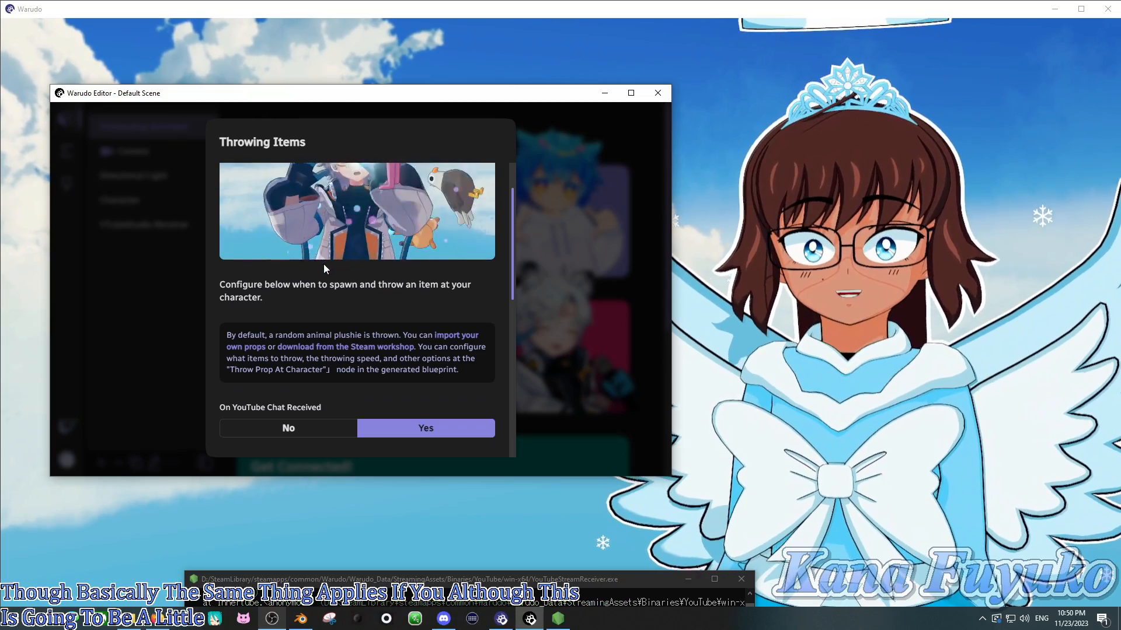
{"action": "scroll", "coordinate": [307, 317], "scroll_direction": "down", "scroll_amount": 2}
{"action": "scroll", "coordinate": [303, 329], "scroll_direction": "down", "scroll_amount": 1}
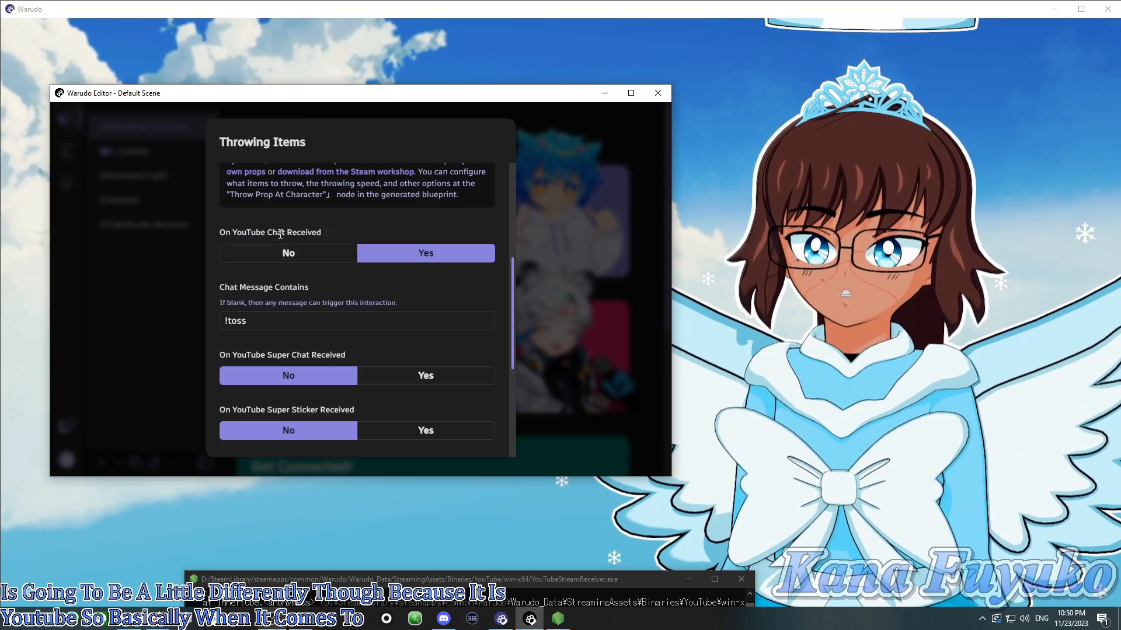
{"action": "scroll", "coordinate": [271, 264], "scroll_direction": "down", "scroll_amount": 1}
{"action": "left_click_drag", "start_coordinate": [249, 267], "coordinate": [221, 267]}
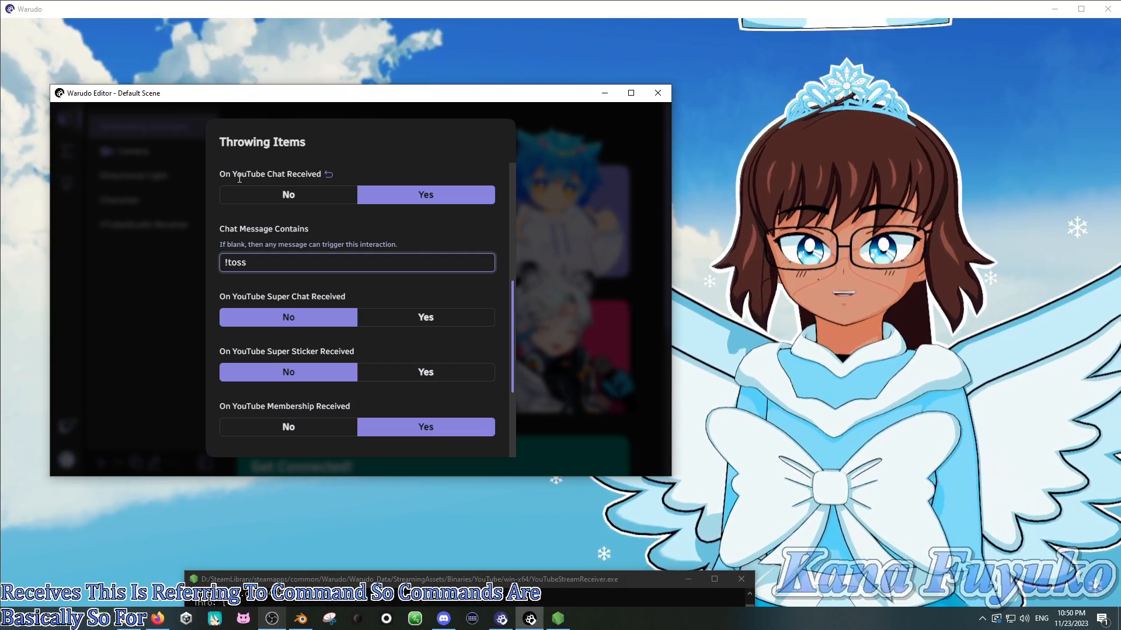
{"action": "scroll", "coordinate": [335, 233], "scroll_direction": "up", "scroll_amount": 6}
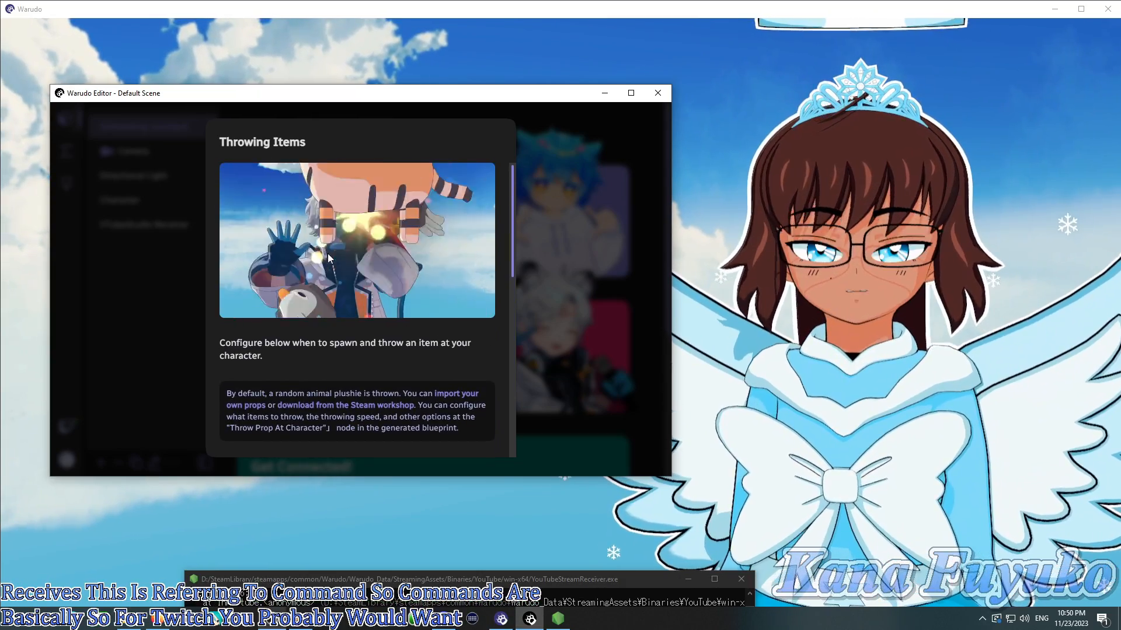
{"action": "scroll", "coordinate": [304, 295], "scroll_direction": "down", "scroll_amount": 5}
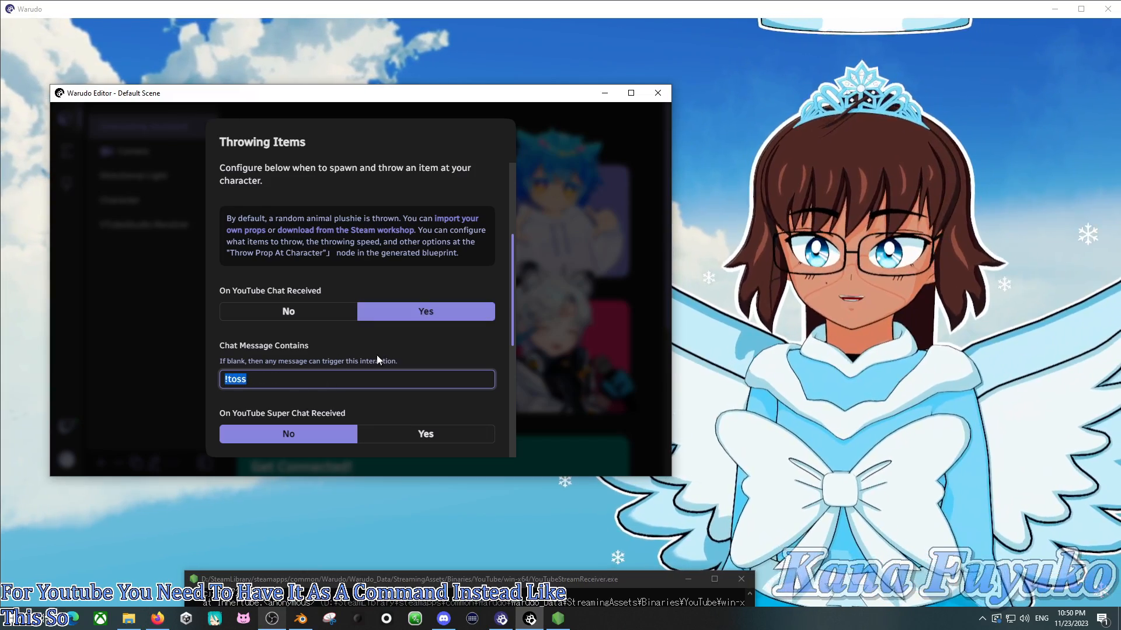
{"action": "scroll", "coordinate": [327, 349], "scroll_direction": "down", "scroll_amount": 1}
{"action": "scroll", "coordinate": [327, 349], "scroll_direction": "down", "scroll_amount": 2}
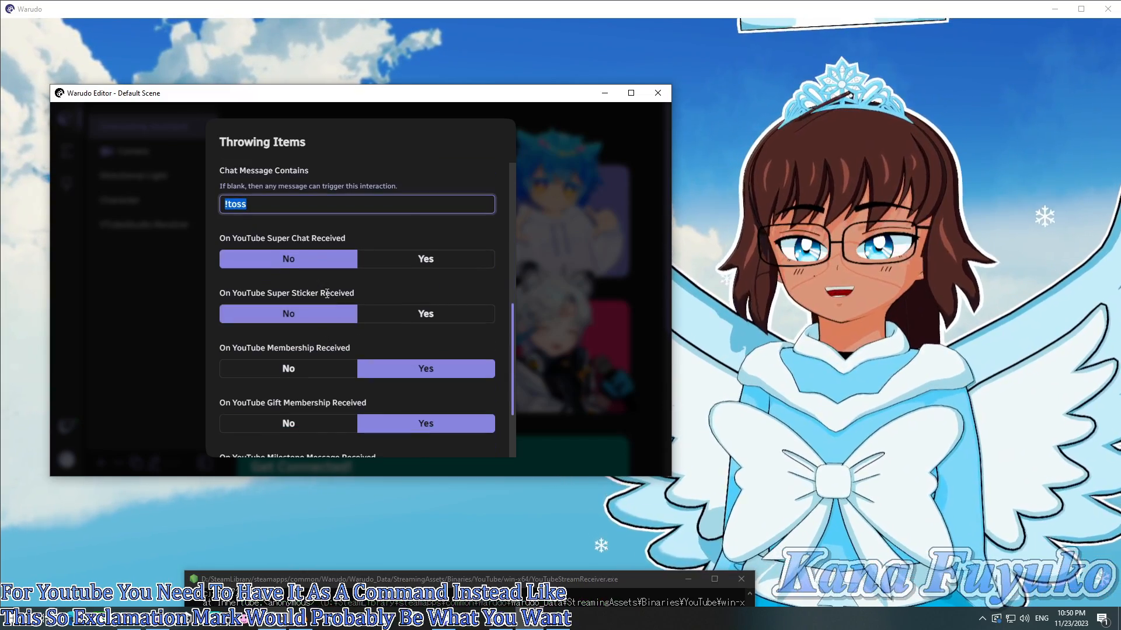
Set the On YouTube Super Chat Received trigger for throwing items to Yes.
{"action": "scroll", "coordinate": [320, 264], "scroll_direction": "up", "scroll_amount": 6}
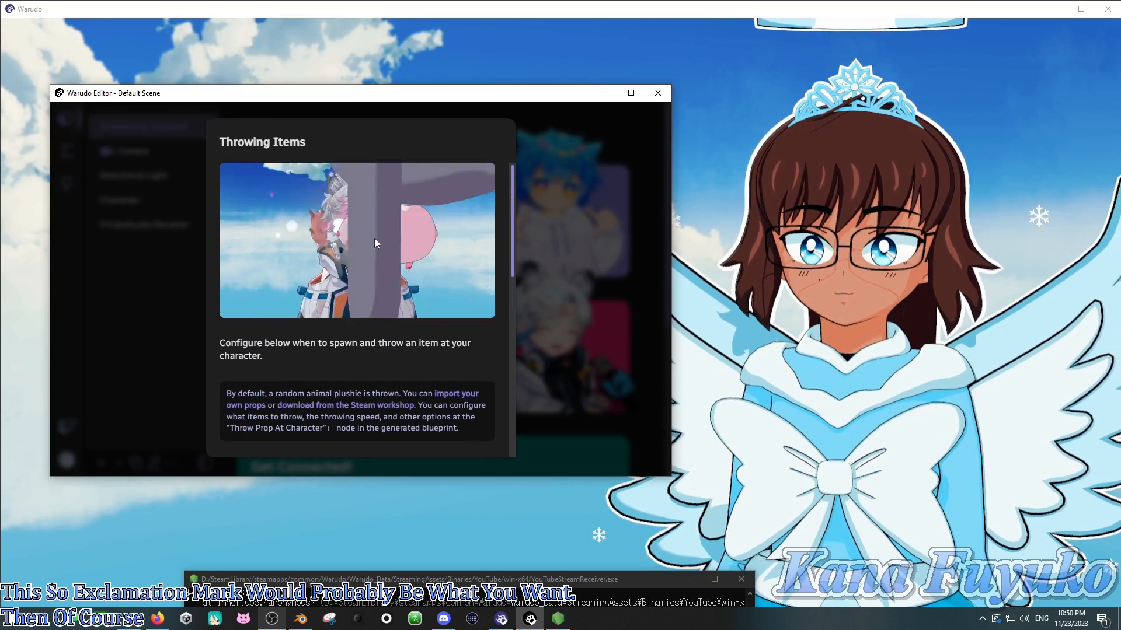
{"action": "scroll", "coordinate": [332, 327], "scroll_direction": "down", "scroll_amount": 4}
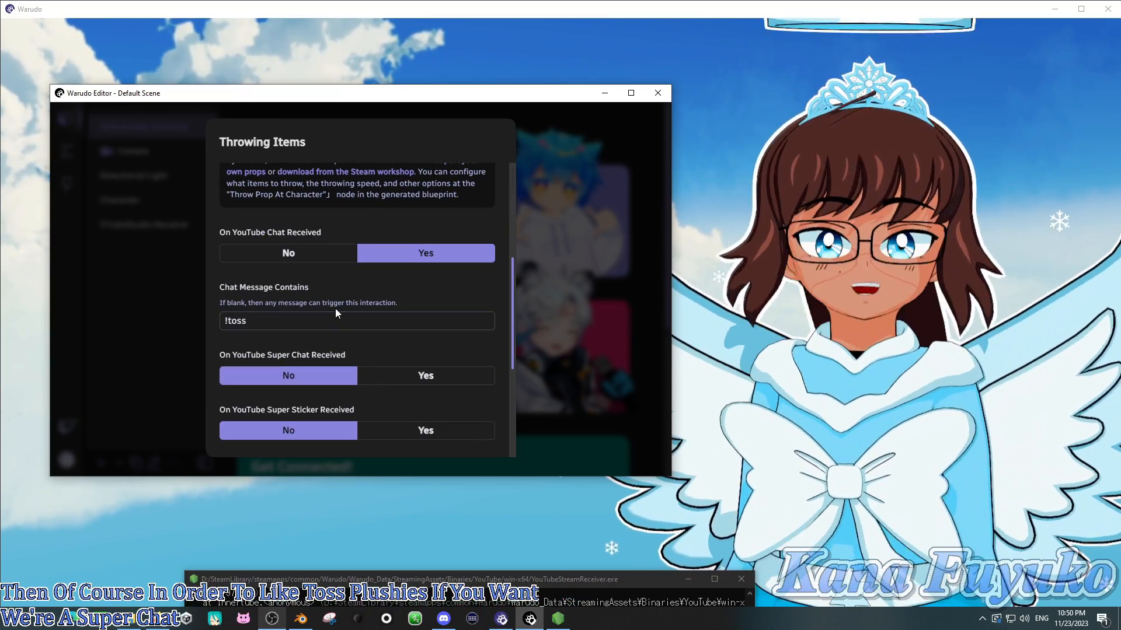
{"action": "left_click", "coordinate": [382, 380]}
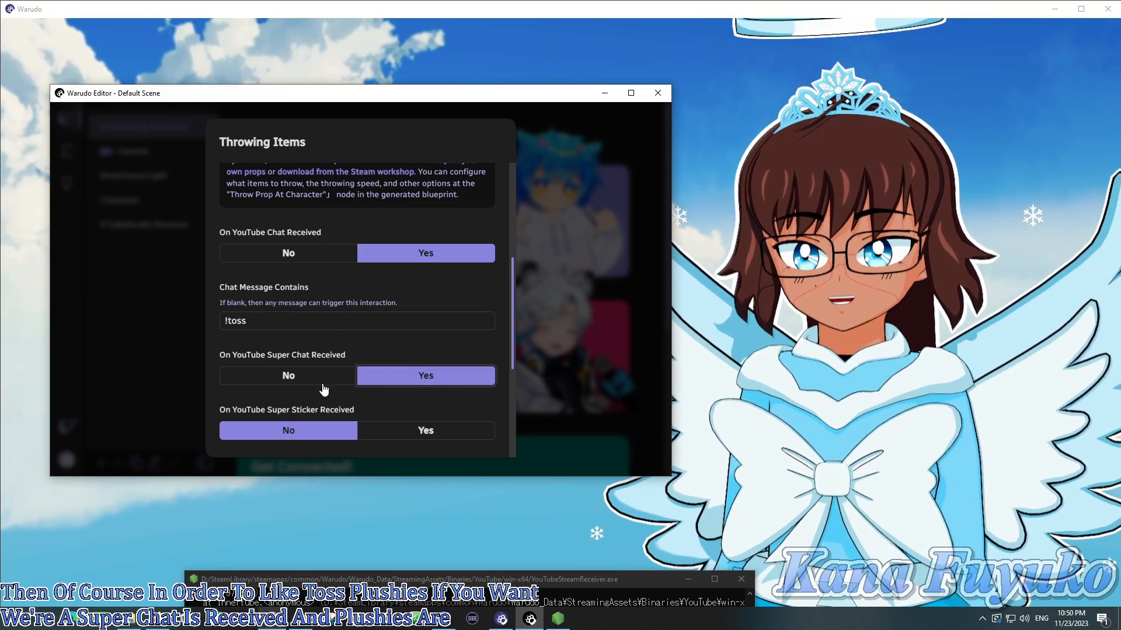
Examine the Super Sticker, Membership, Gift Membership and Milestone Message triggers for throwing items, and review the whole page again.
{"action": "scroll", "coordinate": [344, 362], "scroll_direction": "down", "scroll_amount": 1}
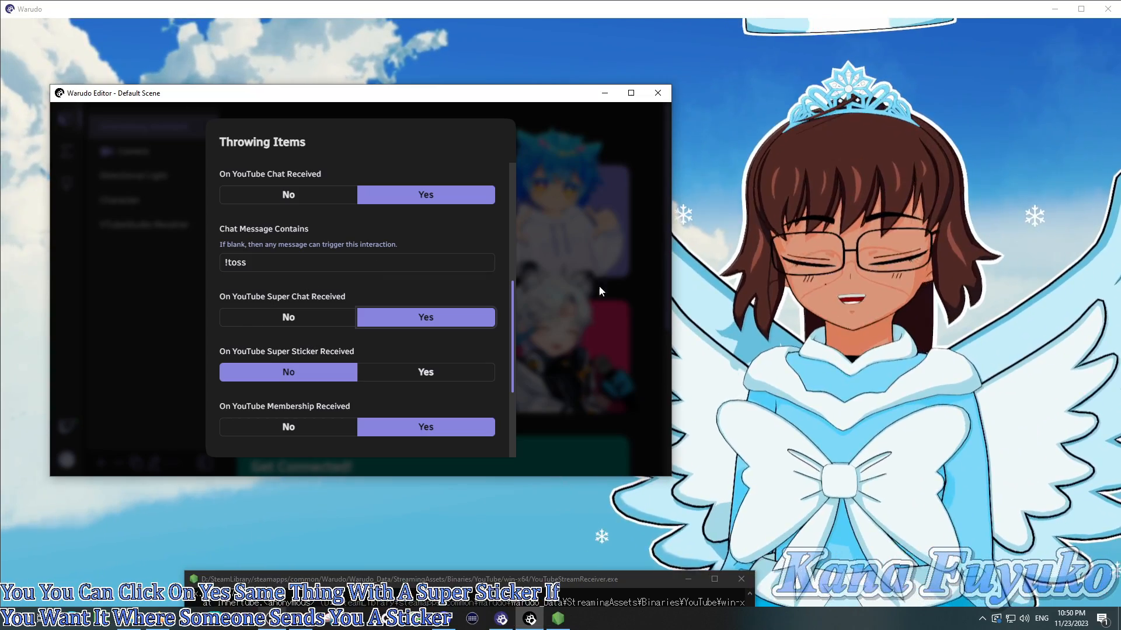
{"action": "scroll", "coordinate": [327, 325], "scroll_direction": "down", "scroll_amount": 2}
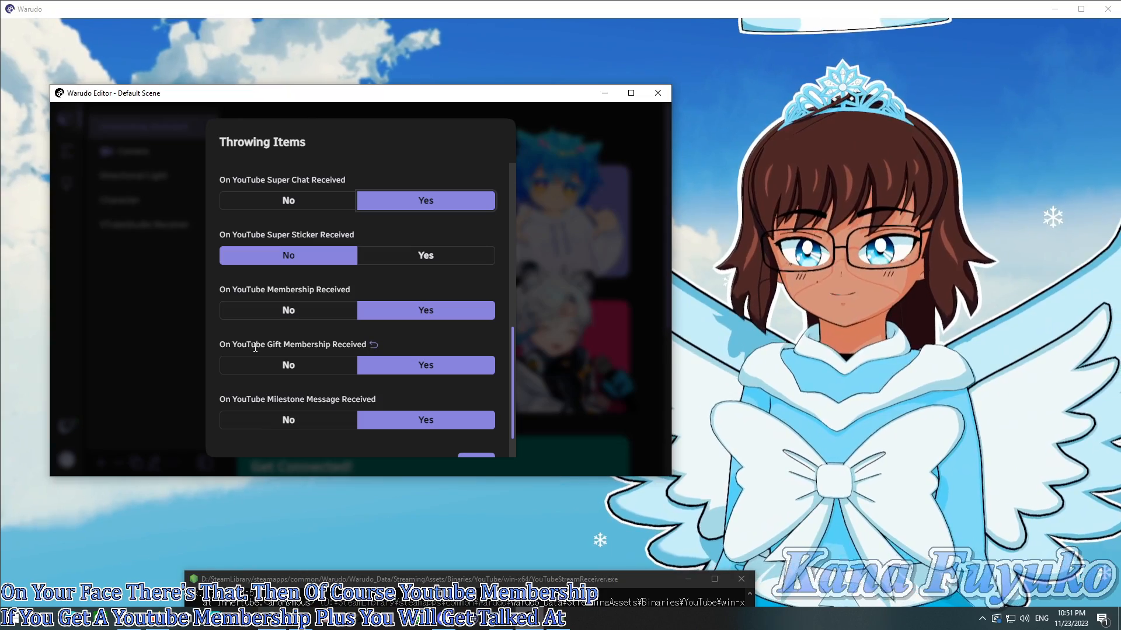
{"action": "left_click_drag", "start_coordinate": [251, 345], "coordinate": [308, 352]}
{"action": "scroll", "coordinate": [291, 403], "scroll_direction": "down", "scroll_amount": 2}
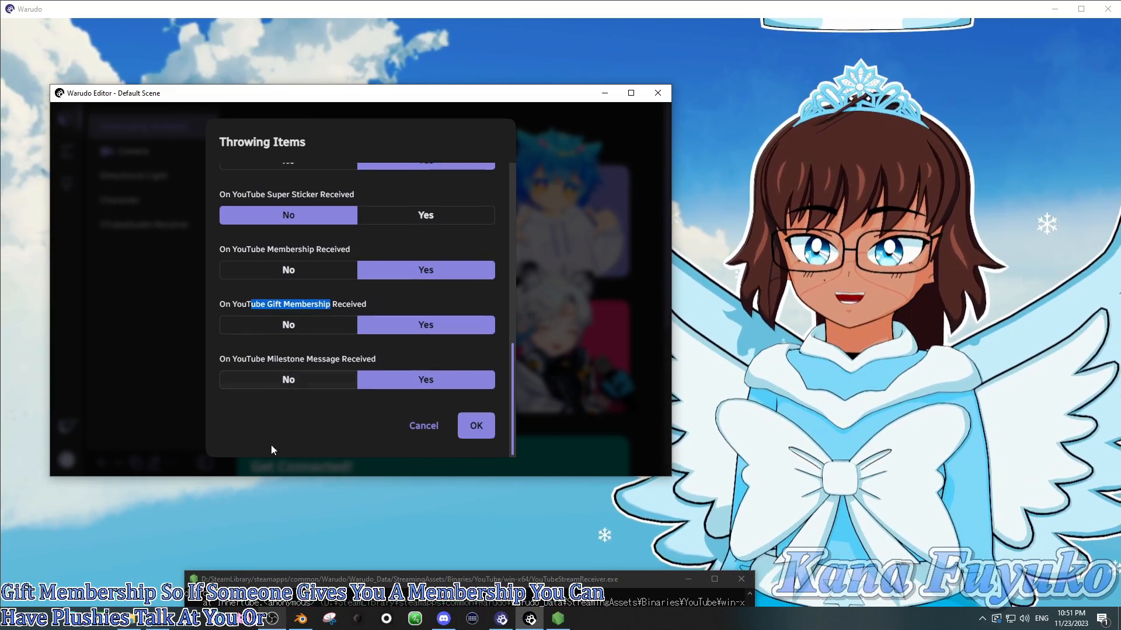
{"action": "left_click", "coordinate": [274, 423]}
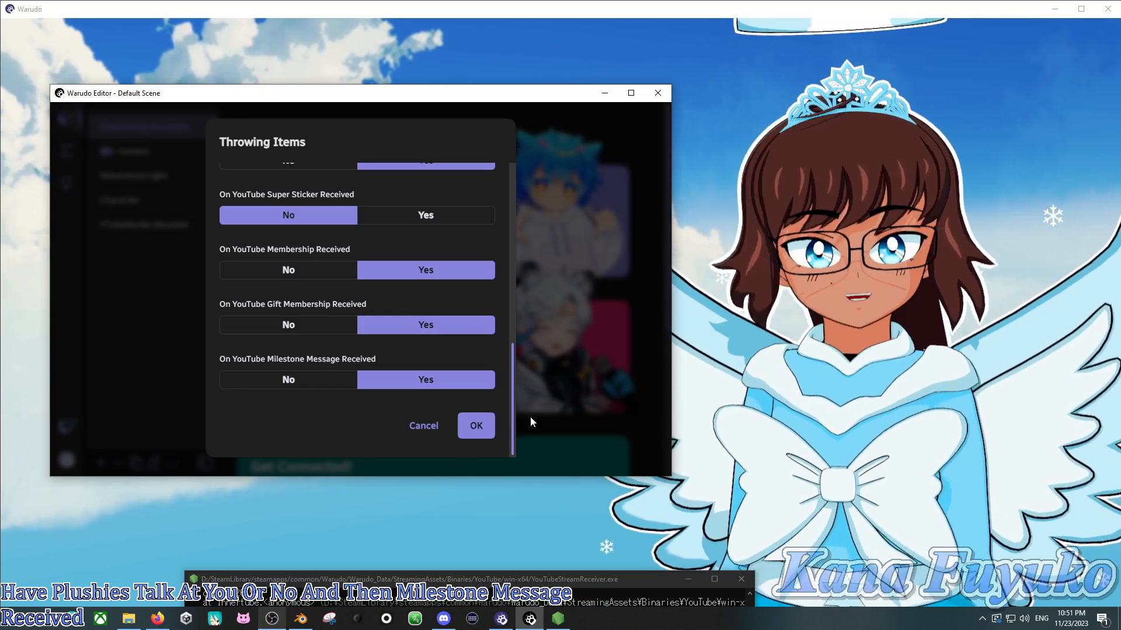
{"action": "scroll", "coordinate": [397, 342], "scroll_direction": "up", "scroll_amount": 5}
{"action": "scroll", "coordinate": [388, 338], "scroll_direction": "down", "scroll_amount": 5}
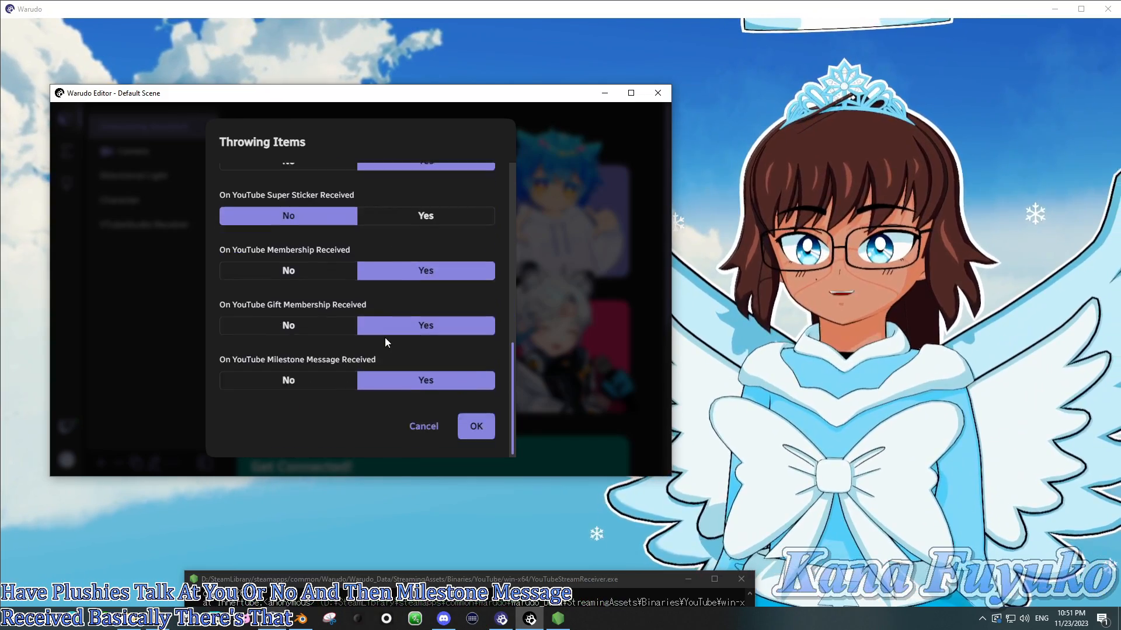
{"action": "scroll", "coordinate": [351, 342], "scroll_direction": "up", "scroll_amount": 6}
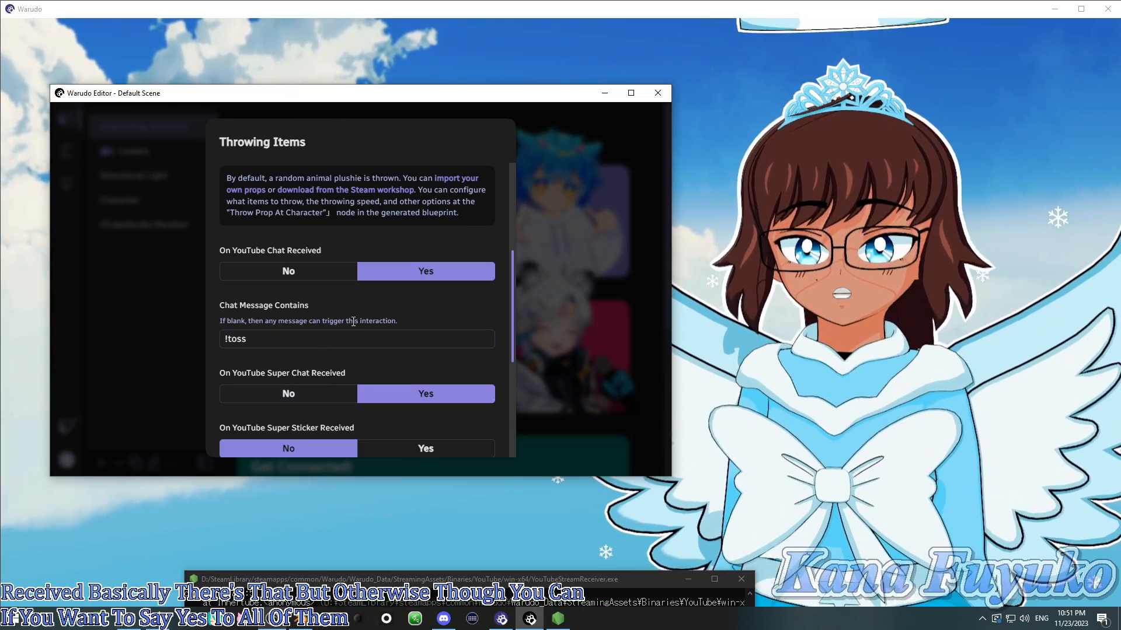
{"action": "scroll", "coordinate": [353, 329], "scroll_direction": "up", "scroll_amount": 2}
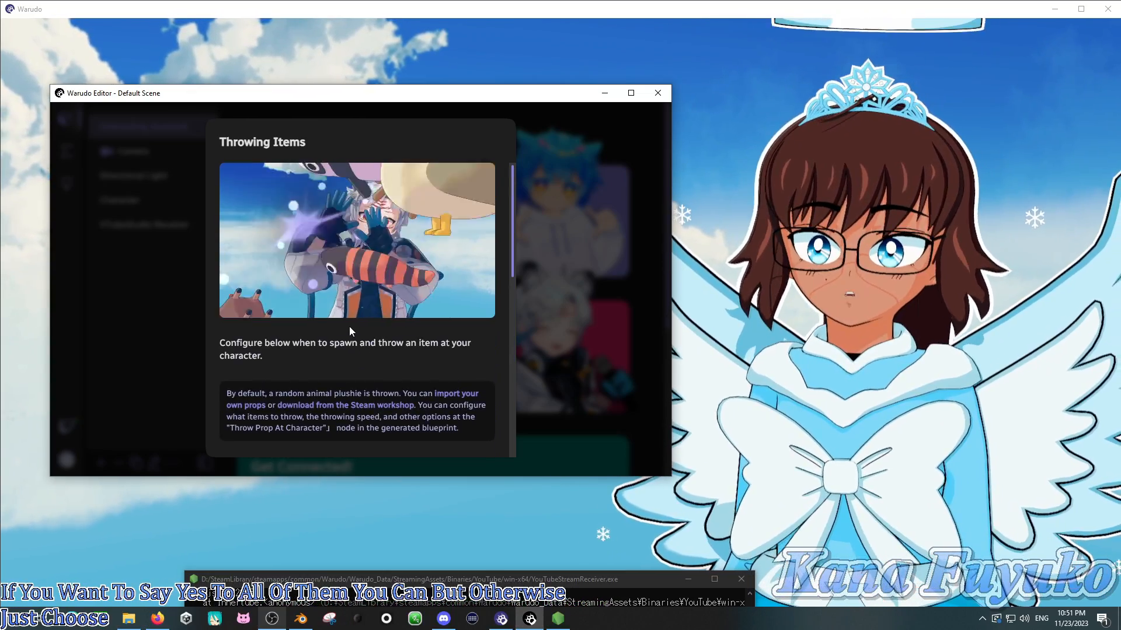
Accept the Throwing Items settings, then review the Spawning Stickers triggers and command and accept them as they are.
{"action": "scroll", "coordinate": [348, 334], "scroll_direction": "down", "scroll_amount": 6}
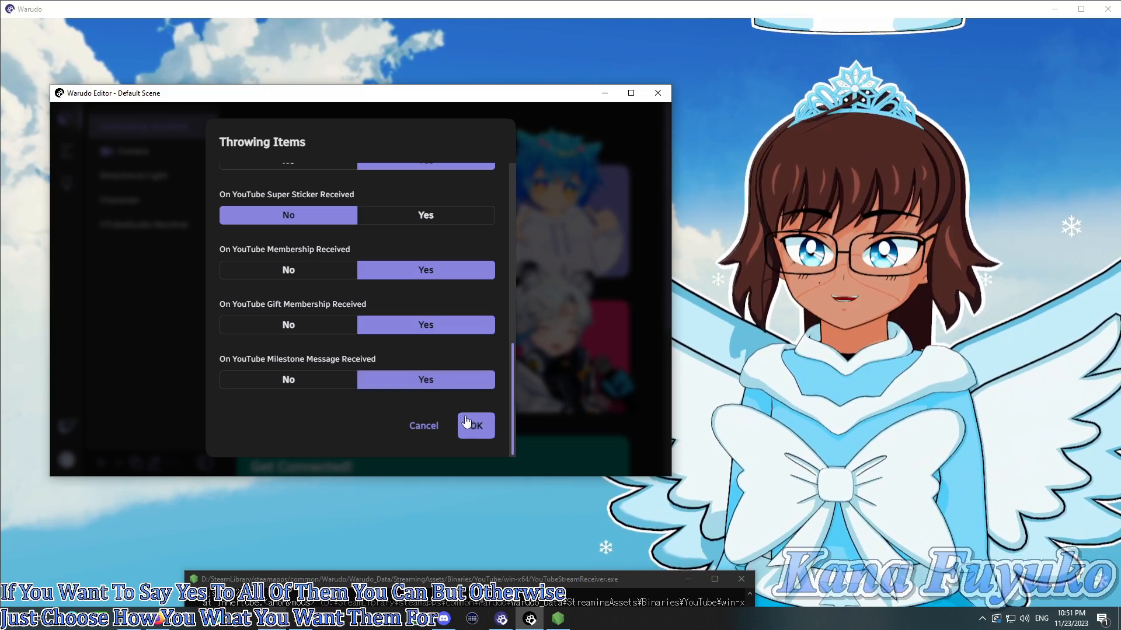
{"action": "left_click", "coordinate": [475, 428]}
{"action": "scroll", "coordinate": [375, 342], "scroll_direction": "down", "scroll_amount": 5}
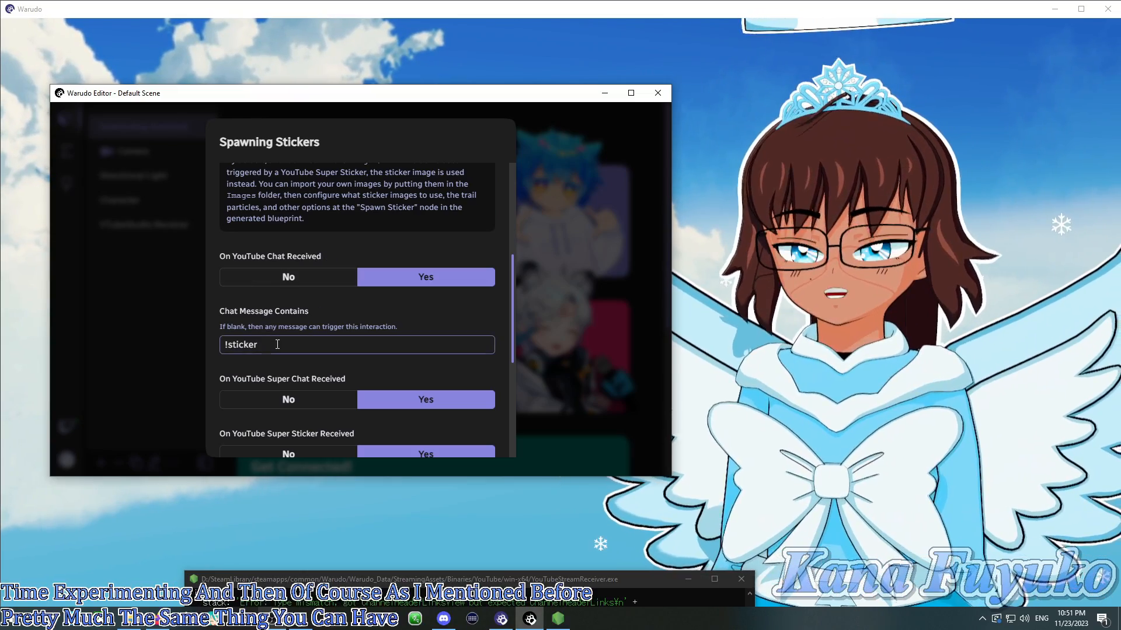
{"action": "scroll", "coordinate": [296, 362], "scroll_direction": "down", "scroll_amount": 3}
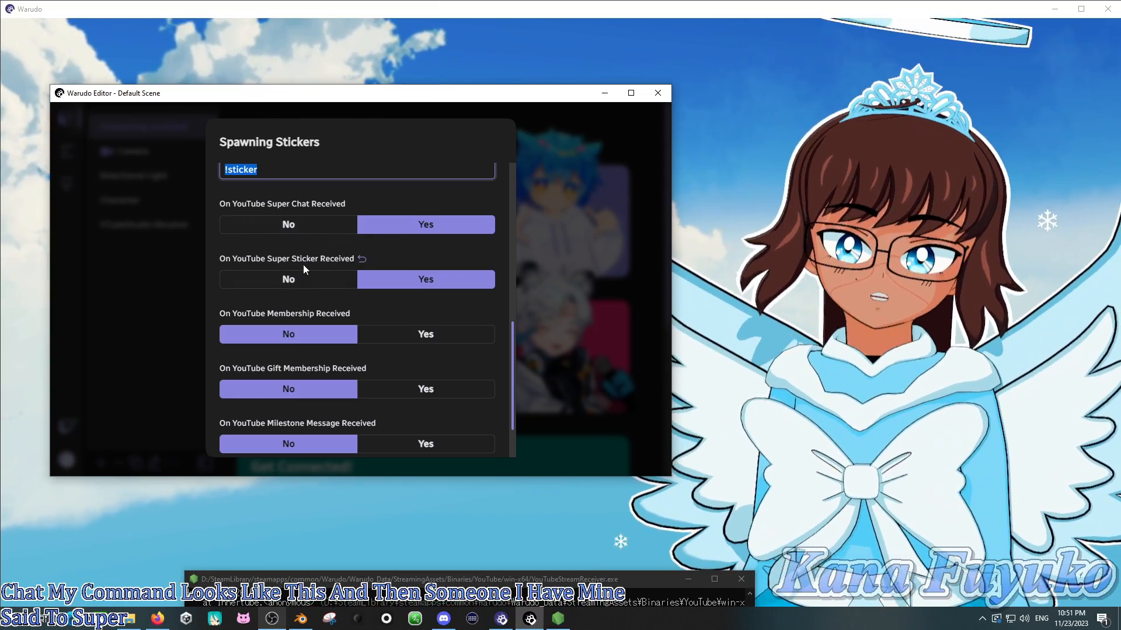
{"action": "scroll", "coordinate": [280, 315], "scroll_direction": "down", "scroll_amount": 1}
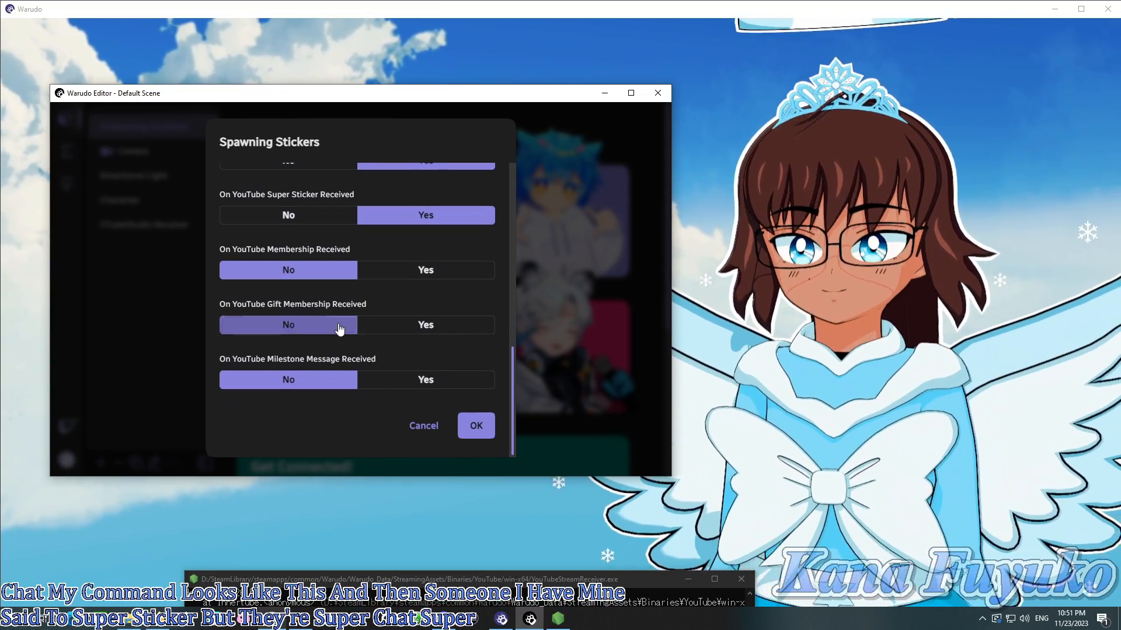
{"action": "left_click", "coordinate": [472, 427]}
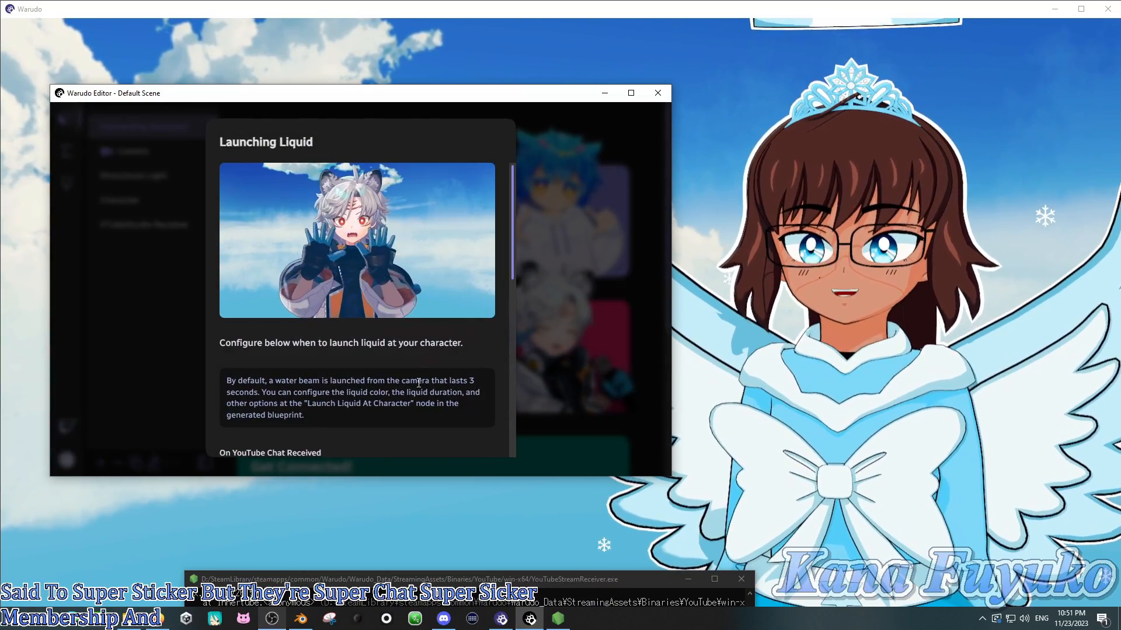
Examine the YouTube triggers for launching liquid and the command in its Chat Message Contains setting.
{"action": "scroll", "coordinate": [391, 349], "scroll_direction": "down", "scroll_amount": 2}
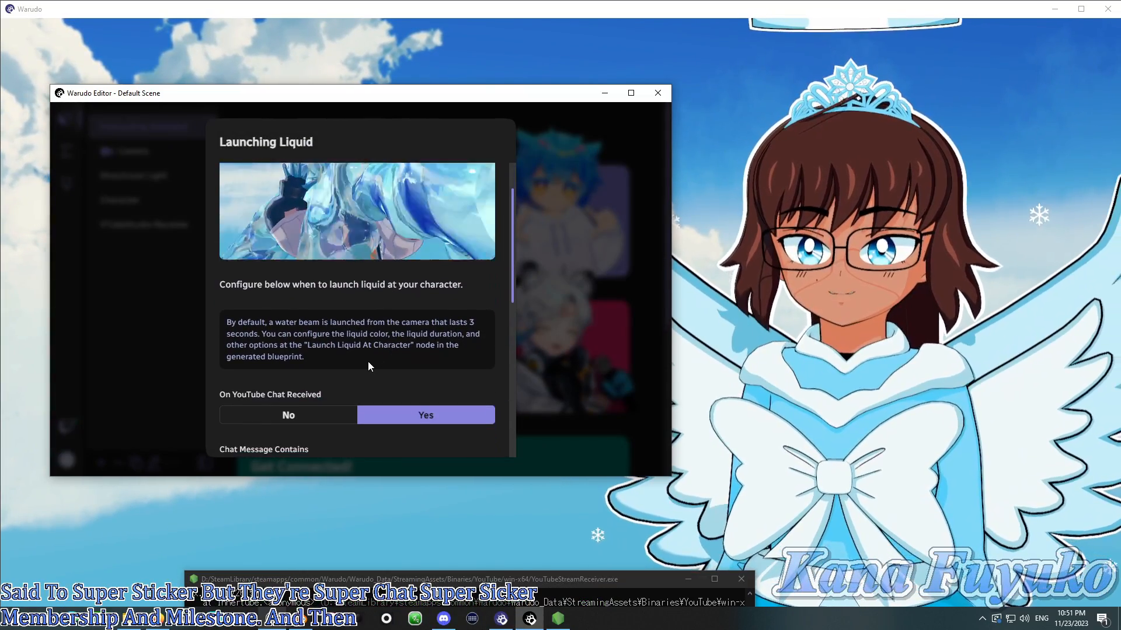
{"action": "scroll", "coordinate": [345, 348], "scroll_direction": "down", "scroll_amount": 1}
{"action": "scroll", "coordinate": [322, 335], "scroll_direction": "down", "scroll_amount": 1}
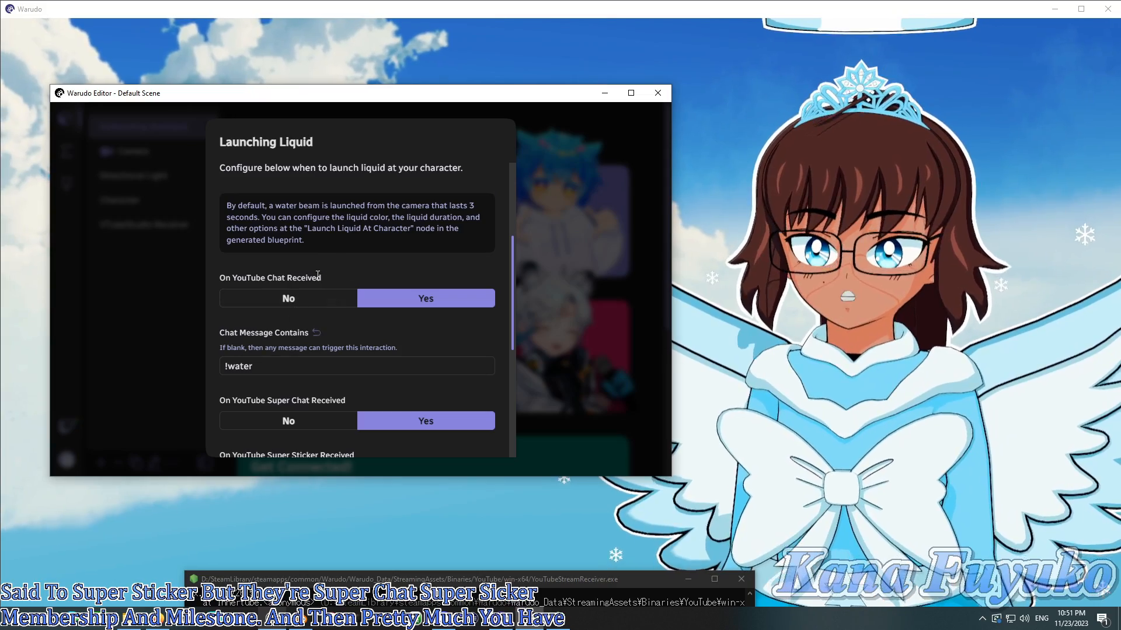
{"action": "scroll", "coordinate": [330, 239], "scroll_direction": "down", "scroll_amount": 3}
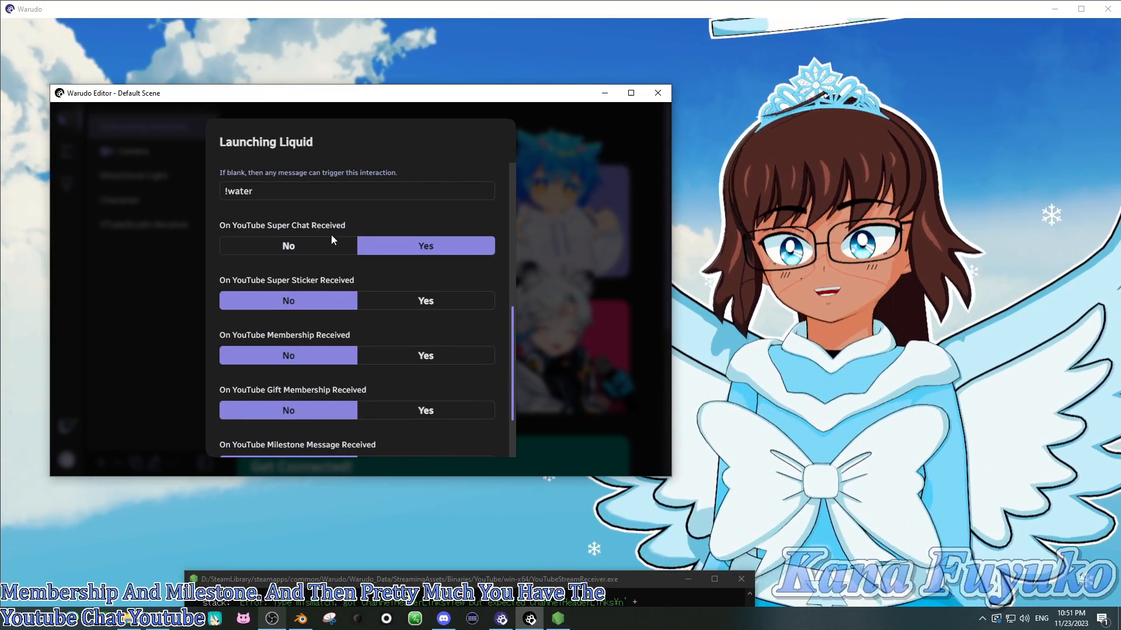
{"action": "scroll", "coordinate": [258, 305], "scroll_direction": "up", "scroll_amount": 2}
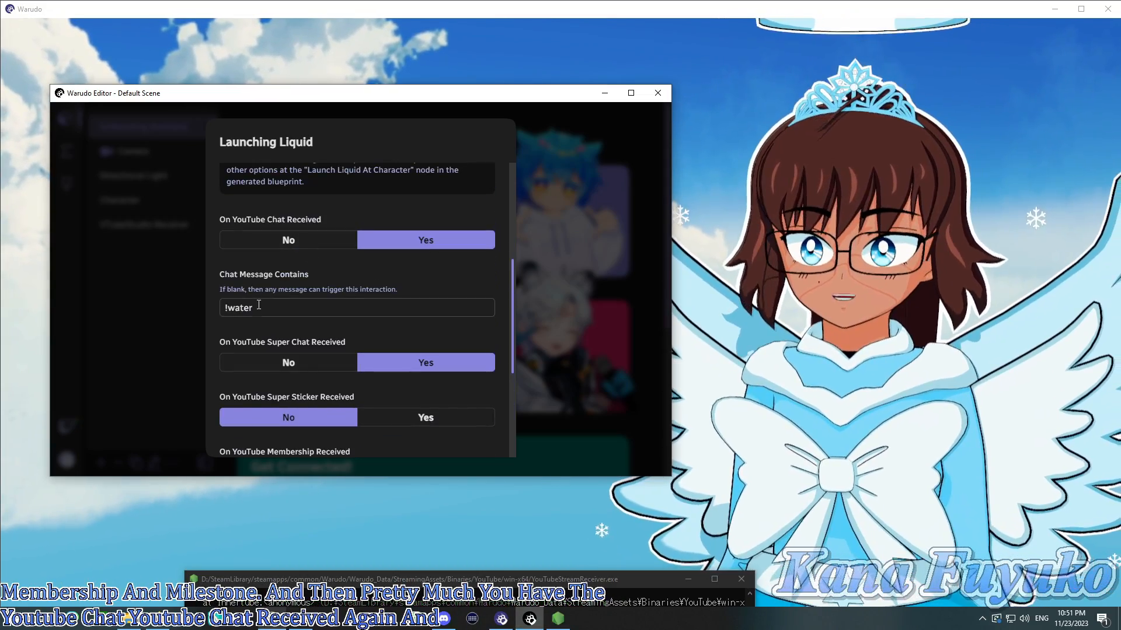
{"action": "scroll", "coordinate": [261, 309], "scroll_direction": "up", "scroll_amount": 4}
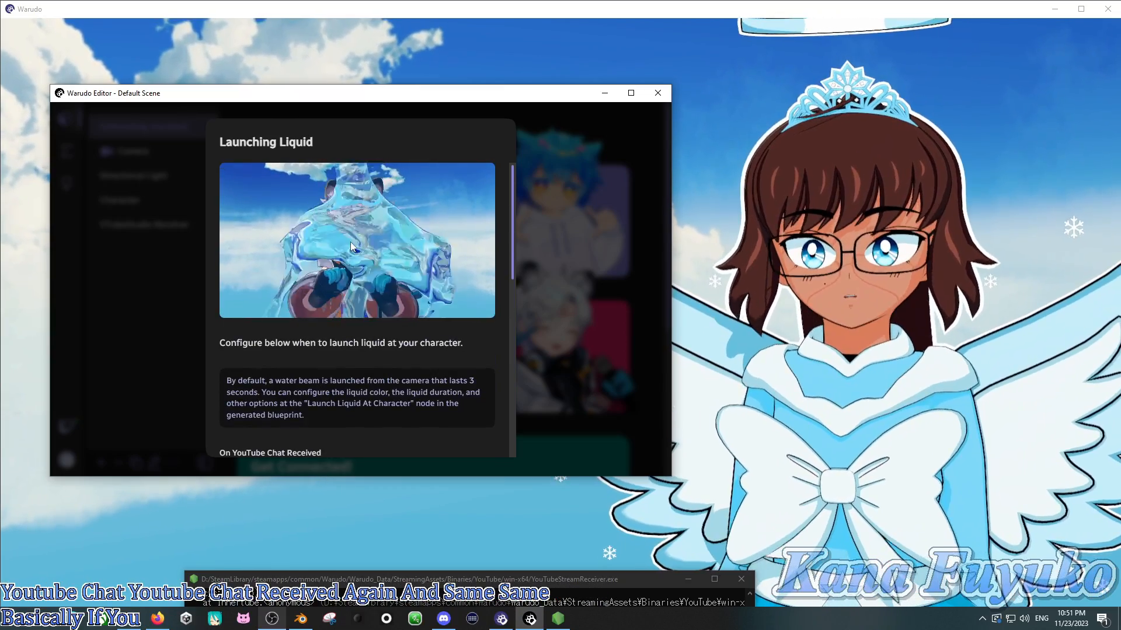
{"action": "scroll", "coordinate": [392, 292], "scroll_direction": "down", "scroll_amount": 5}
{"action": "scroll", "coordinate": [374, 282], "scroll_direction": "up", "scroll_amount": 5}
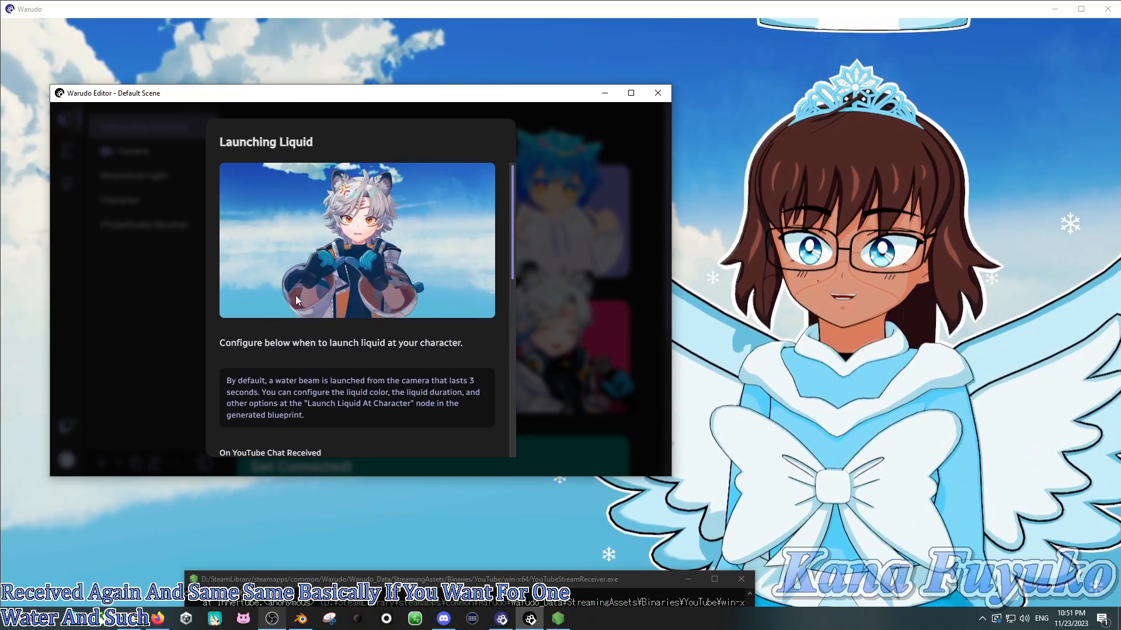
{"action": "scroll", "coordinate": [351, 270], "scroll_direction": "down", "scroll_amount": 10}
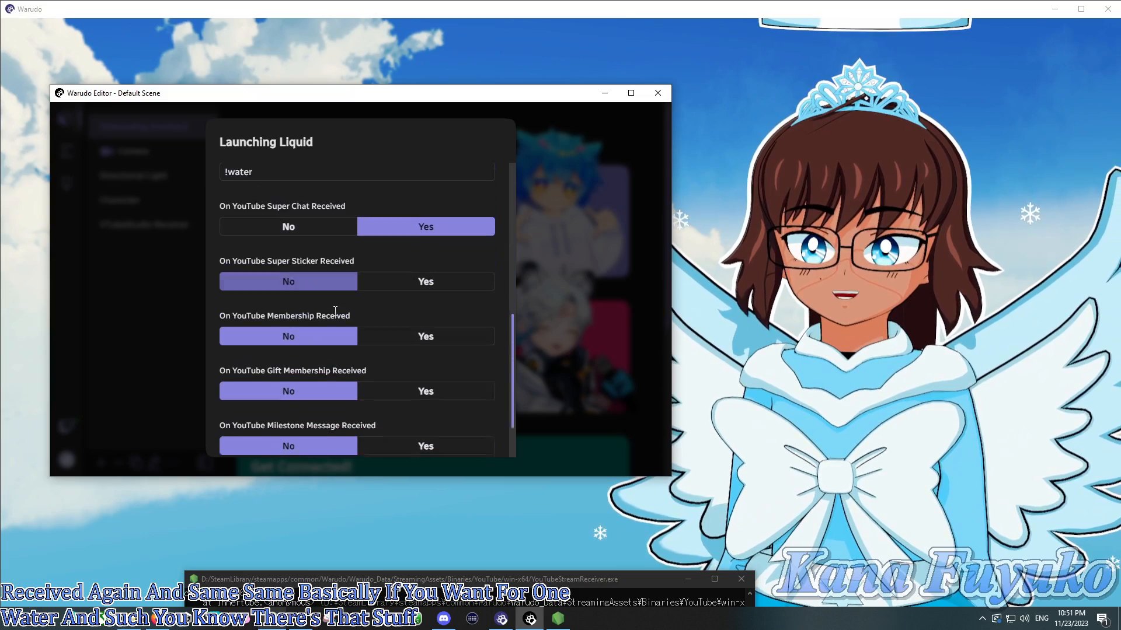
Accept the Launching Liquid settings and complete the interactions setup to generate the YouTube blueprints.
{"action": "left_click", "coordinate": [475, 424]}
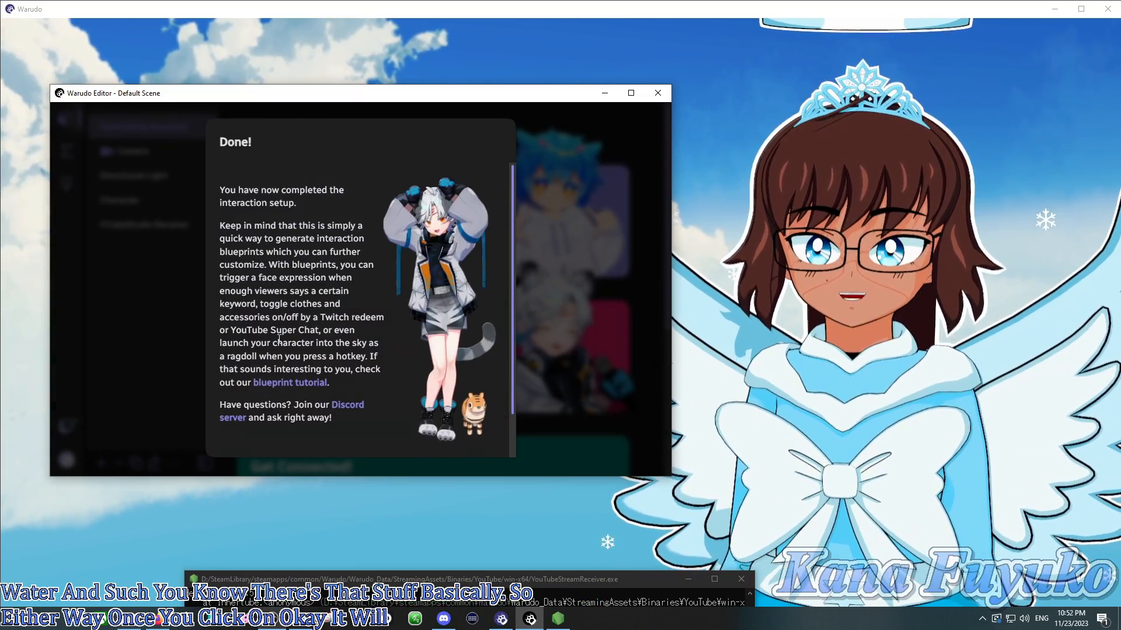
{"action": "scroll", "coordinate": [381, 348], "scroll_direction": "down", "scroll_amount": 2}
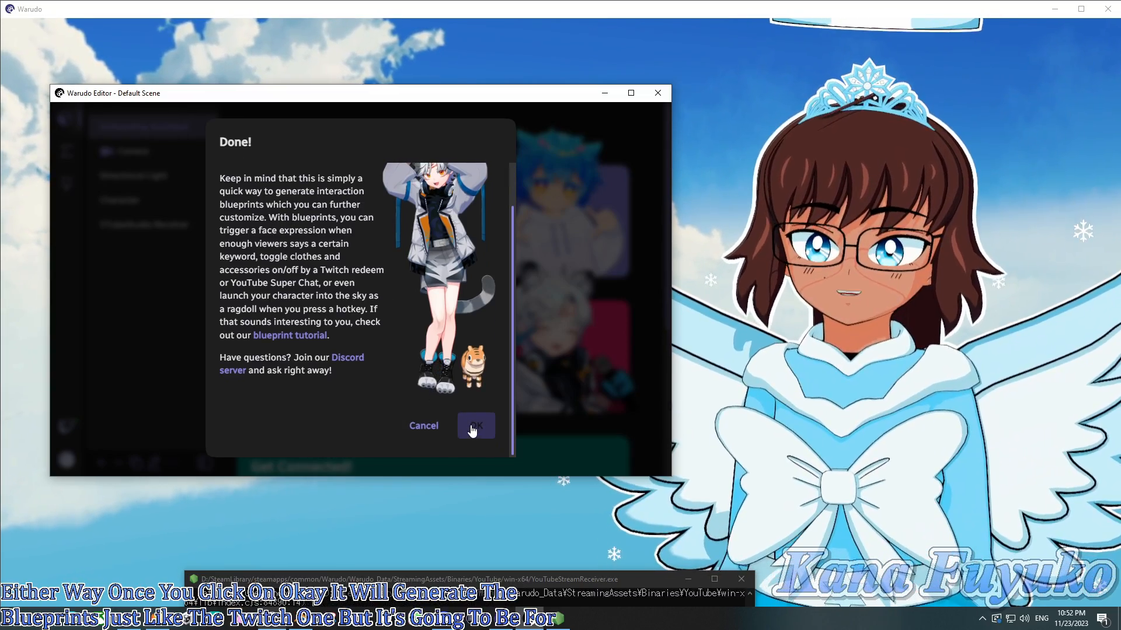
{"action": "left_click", "coordinate": [473, 426]}
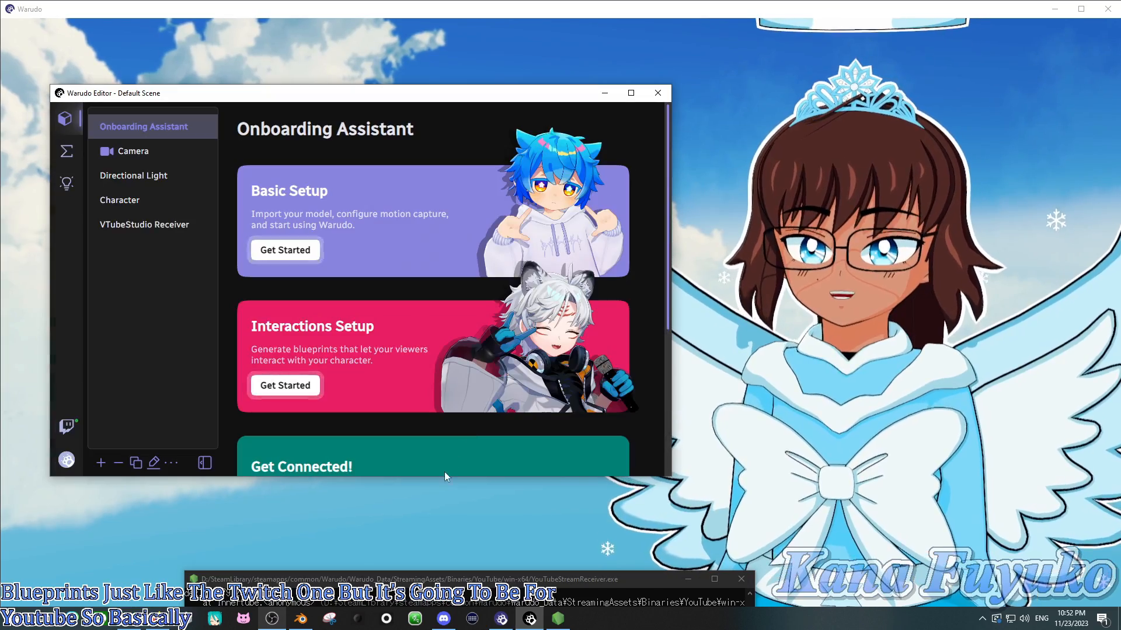
Move the YouTubeStreamReceiver console window up over the editor, then bring the editor back in front of it.
{"action": "left_click_drag", "start_coordinate": [341, 579], "coordinate": [334, 131]}
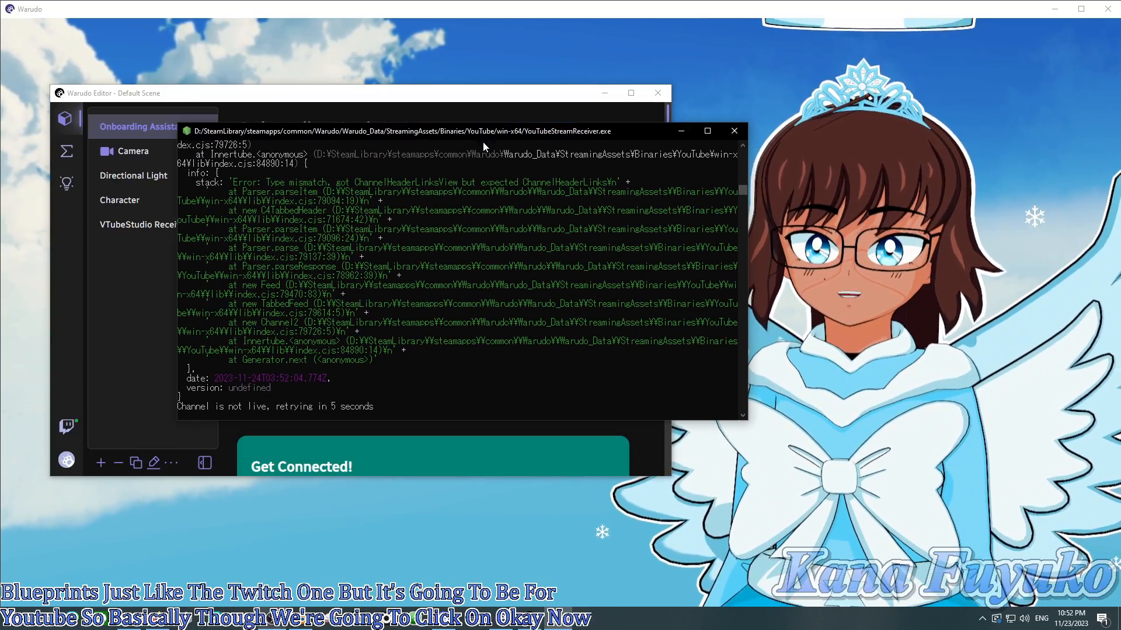
{"action": "left_click_drag", "start_coordinate": [450, 134], "coordinate": [473, 218]}
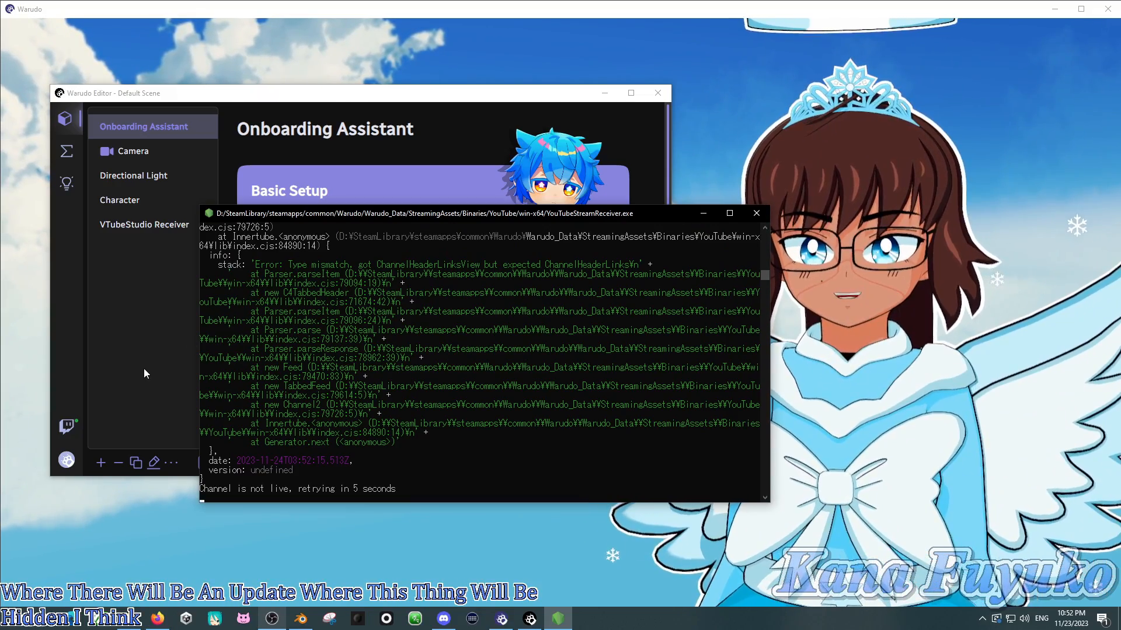
{"action": "left_click", "coordinate": [144, 370]}
{"action": "left_click", "coordinate": [61, 459]}
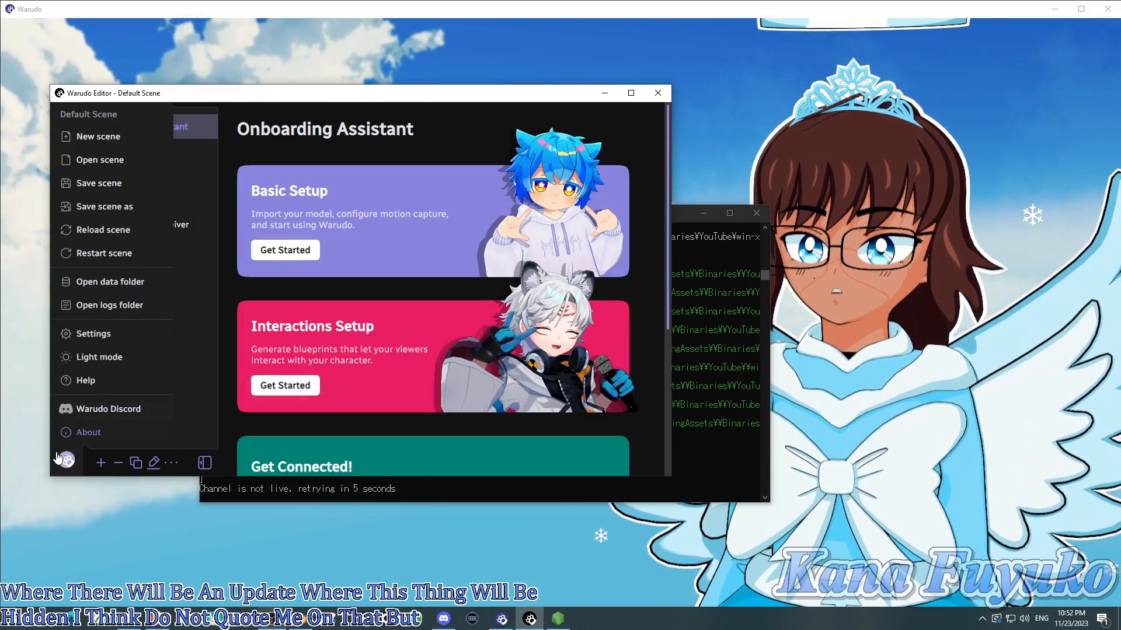
{"action": "left_click_drag", "start_coordinate": [683, 216], "coordinate": [679, 192]}
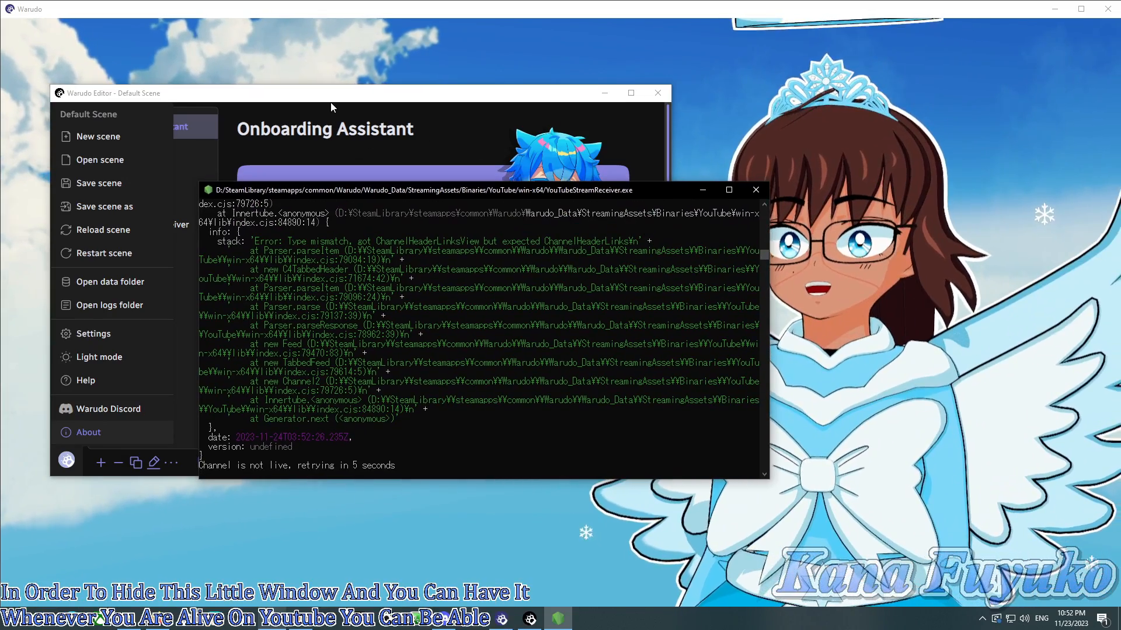
{"action": "left_click", "coordinate": [331, 102]}
{"action": "left_click", "coordinate": [192, 140]}
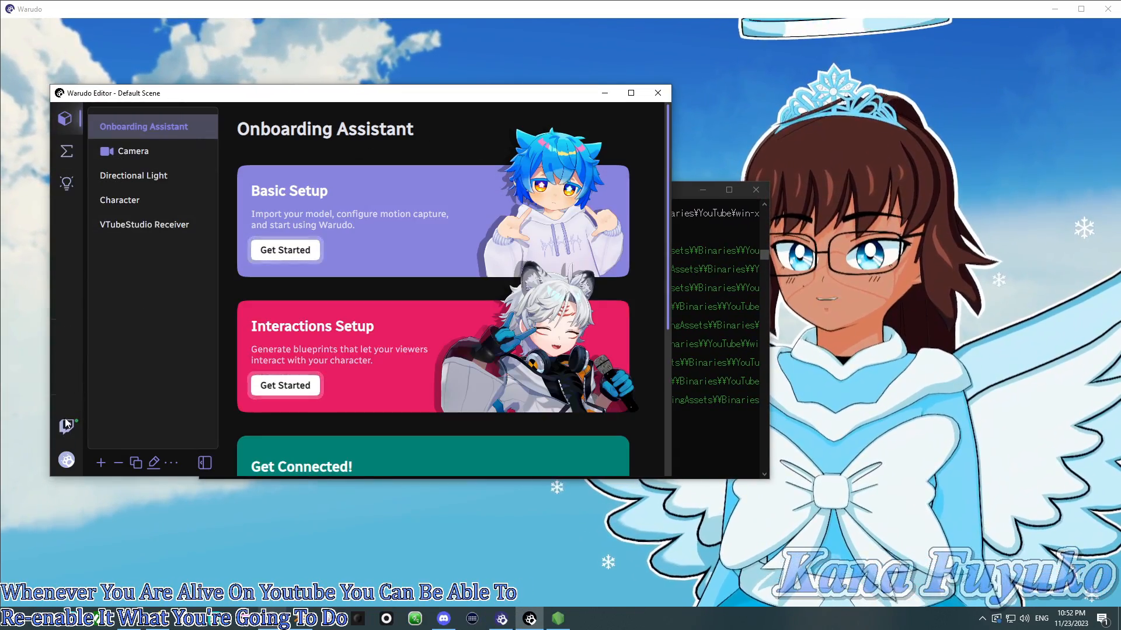
Set Receive Stream Events to No in the YouTube settings, then close the settings and shift the editor window aside.
{"action": "left_click_drag", "start_coordinate": [217, 92], "coordinate": [235, 105]}
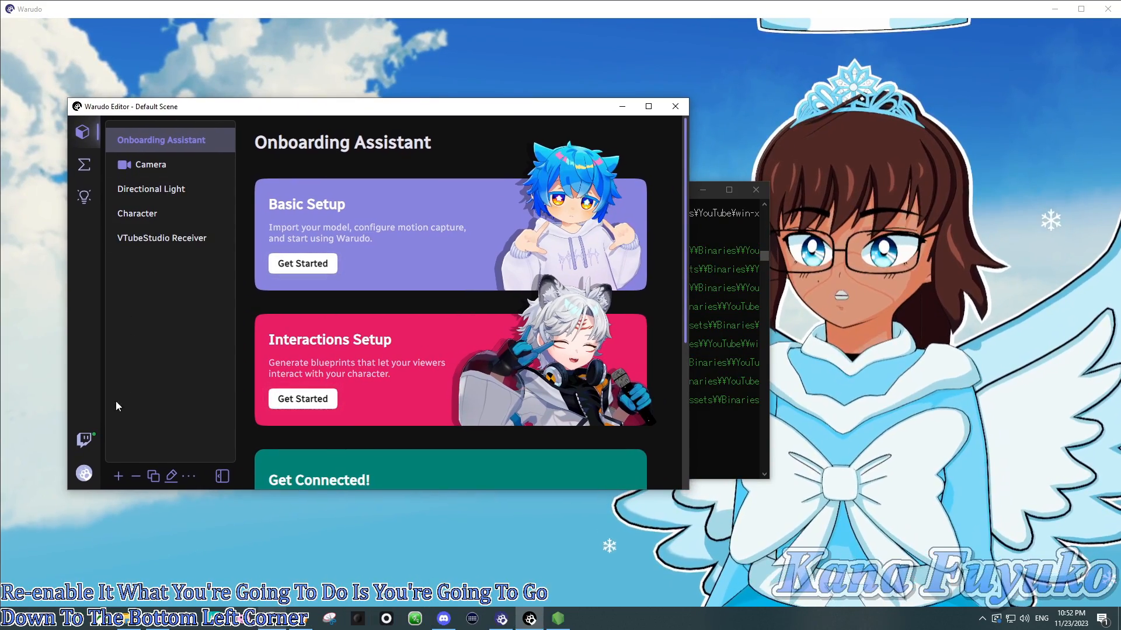
{"action": "left_click", "coordinate": [84, 474]}
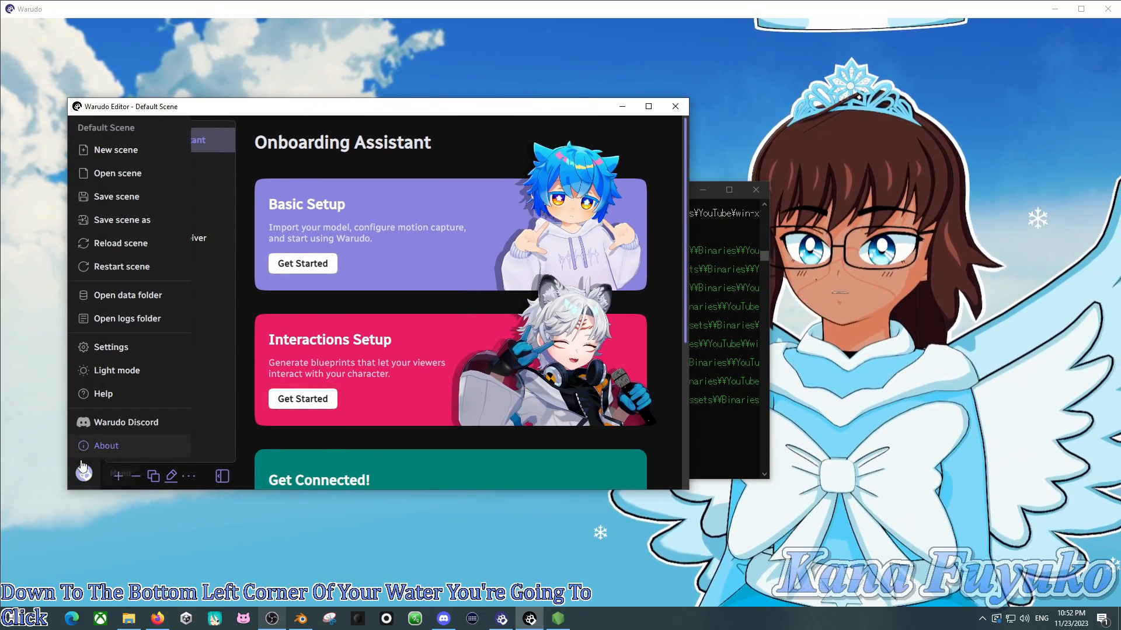
{"action": "left_click", "coordinate": [111, 347]}
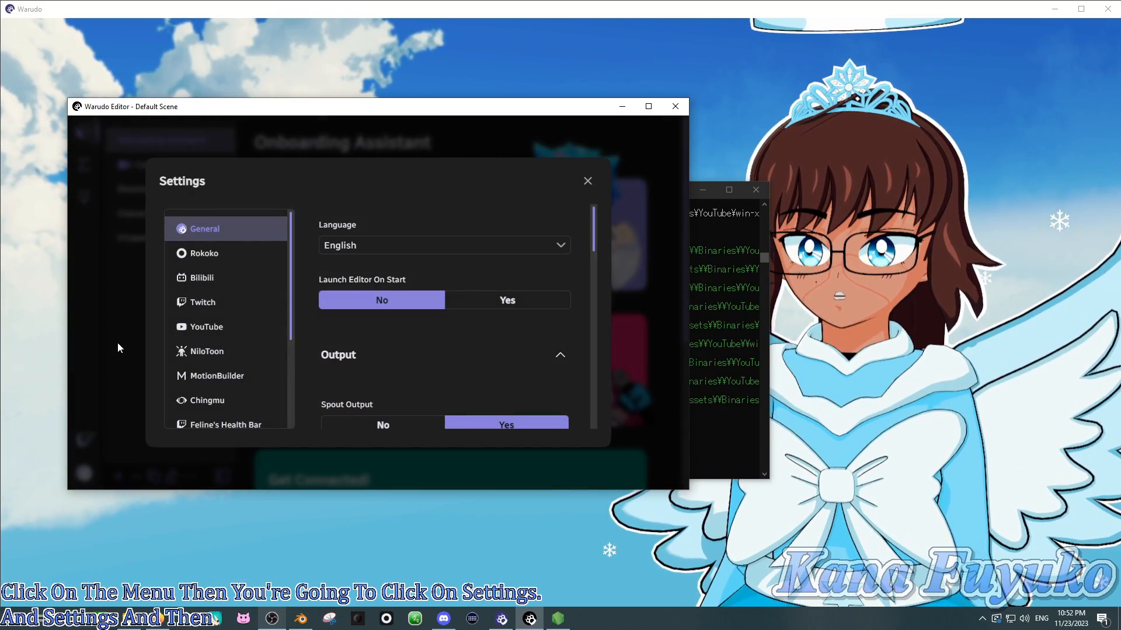
{"action": "left_click", "coordinate": [224, 332]}
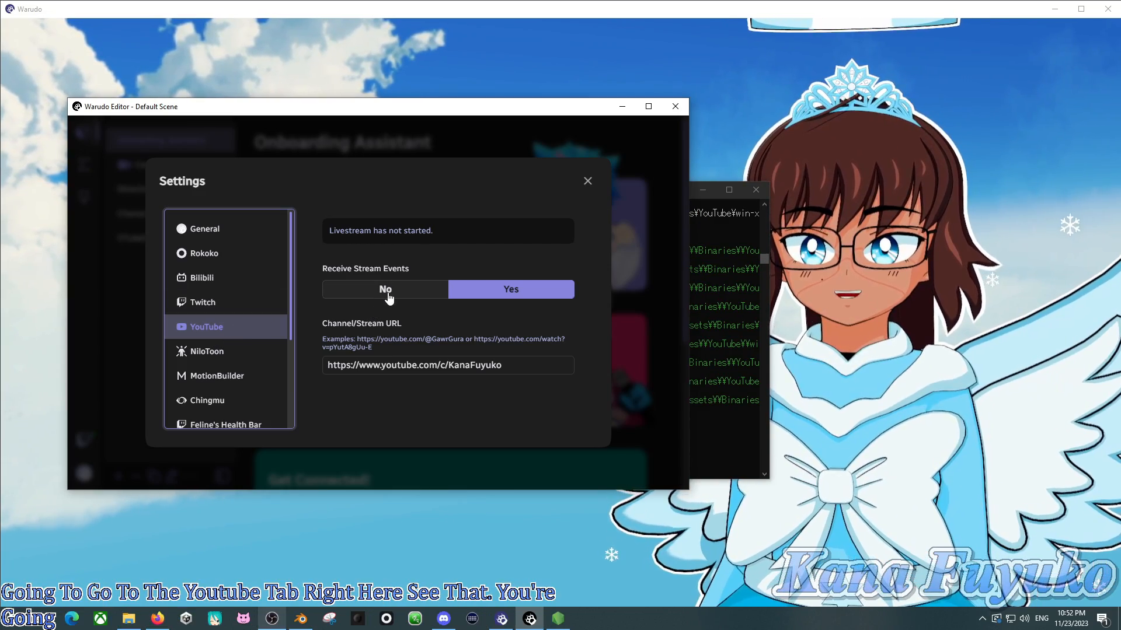
{"action": "left_click", "coordinate": [387, 290]}
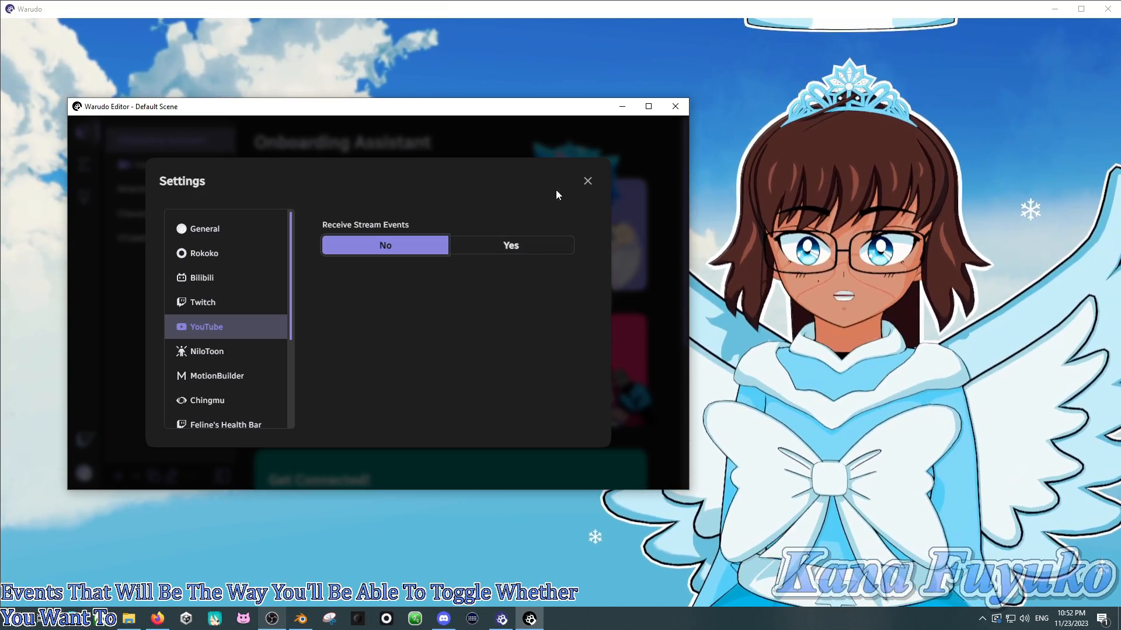
{"action": "left_click", "coordinate": [587, 181]}
{"action": "left_click_drag", "start_coordinate": [580, 110], "coordinate": [542, 89]}
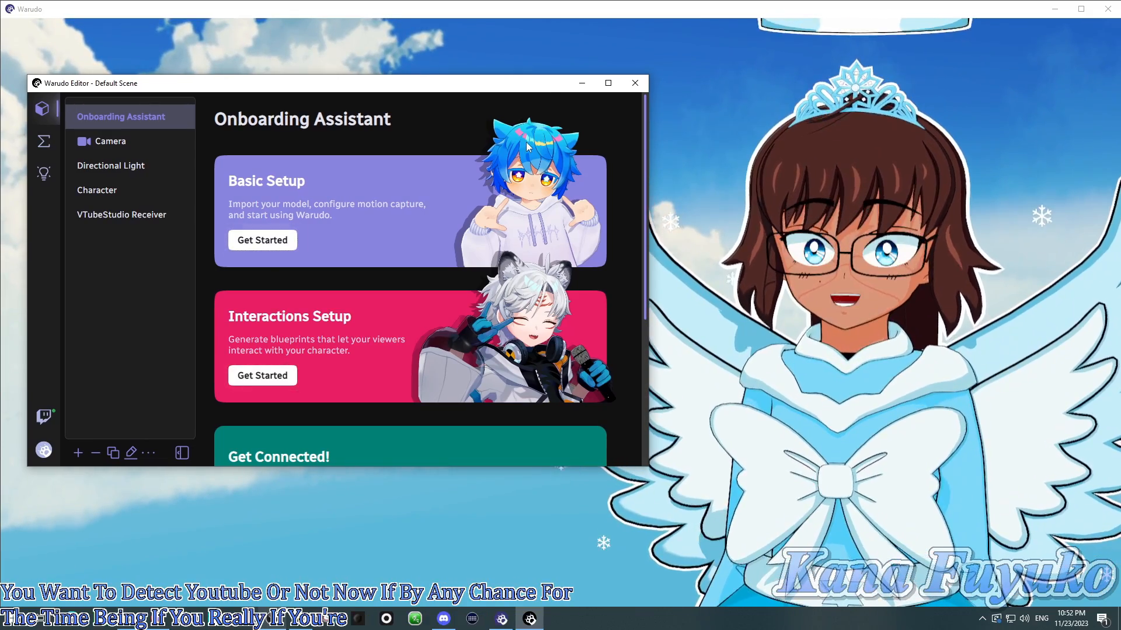
Reframe the camera view in the main Warudo window so the character's upper body fills the right part of the scene.
{"action": "left_click", "coordinate": [771, 300]}
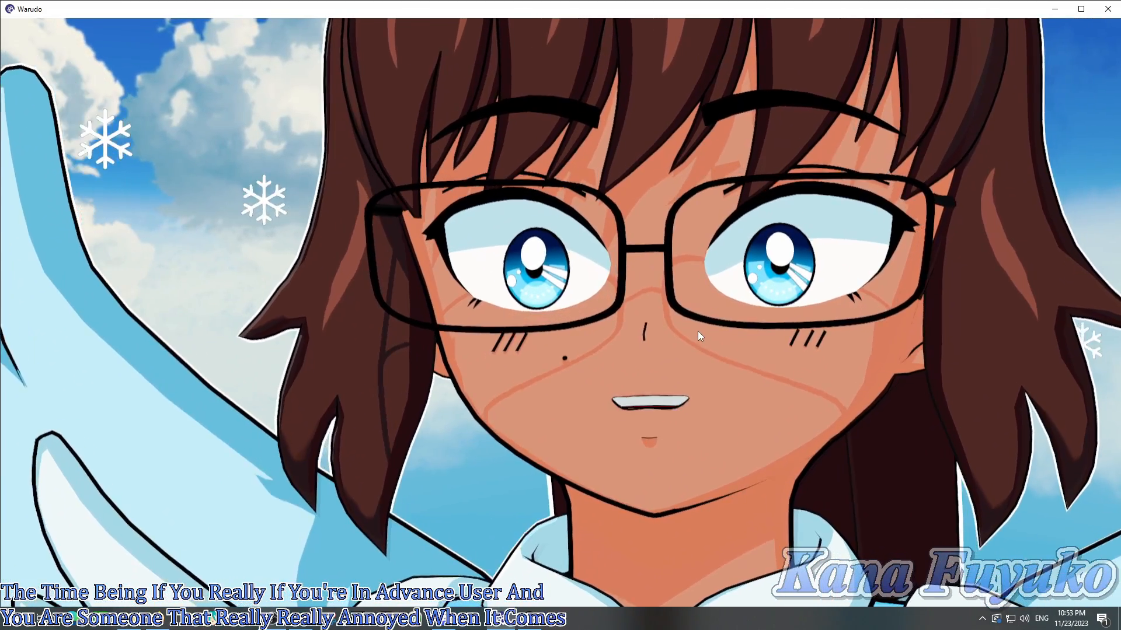
{"action": "scroll", "coordinate": [699, 332], "scroll_direction": "down", "scroll_amount": 5}
{"action": "scroll", "coordinate": [699, 320], "scroll_direction": "up", "scroll_amount": 3}
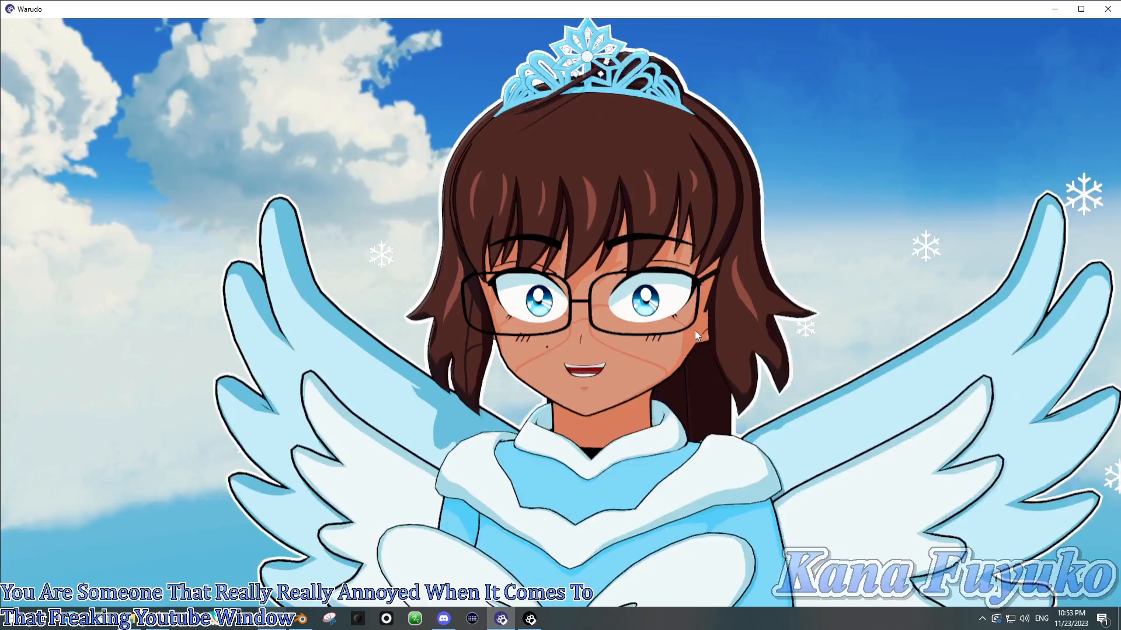
{"action": "scroll", "coordinate": [694, 333], "scroll_direction": "up", "scroll_amount": 4}
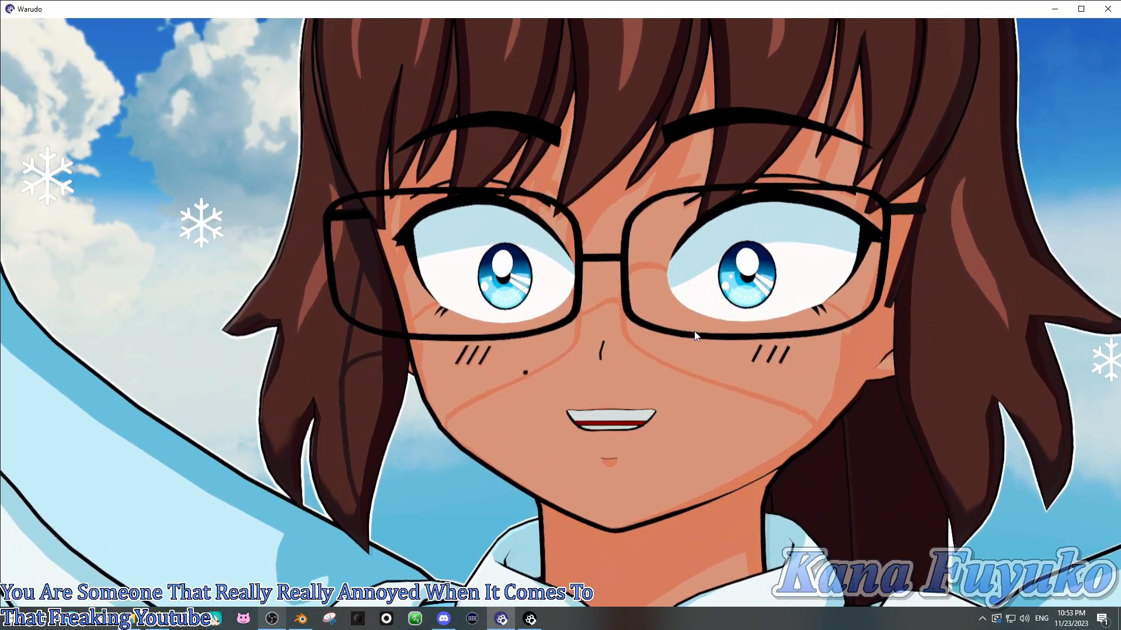
{"action": "scroll", "coordinate": [695, 332], "scroll_direction": "down", "scroll_amount": 5}
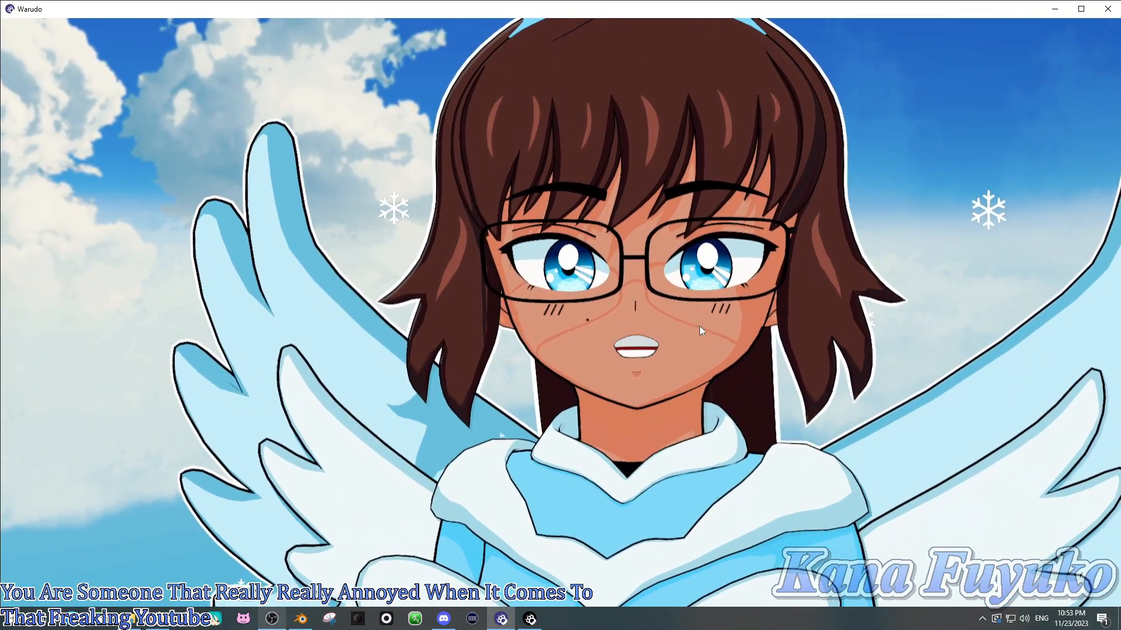
{"action": "scroll", "coordinate": [699, 326], "scroll_direction": "down", "scroll_amount": 4}
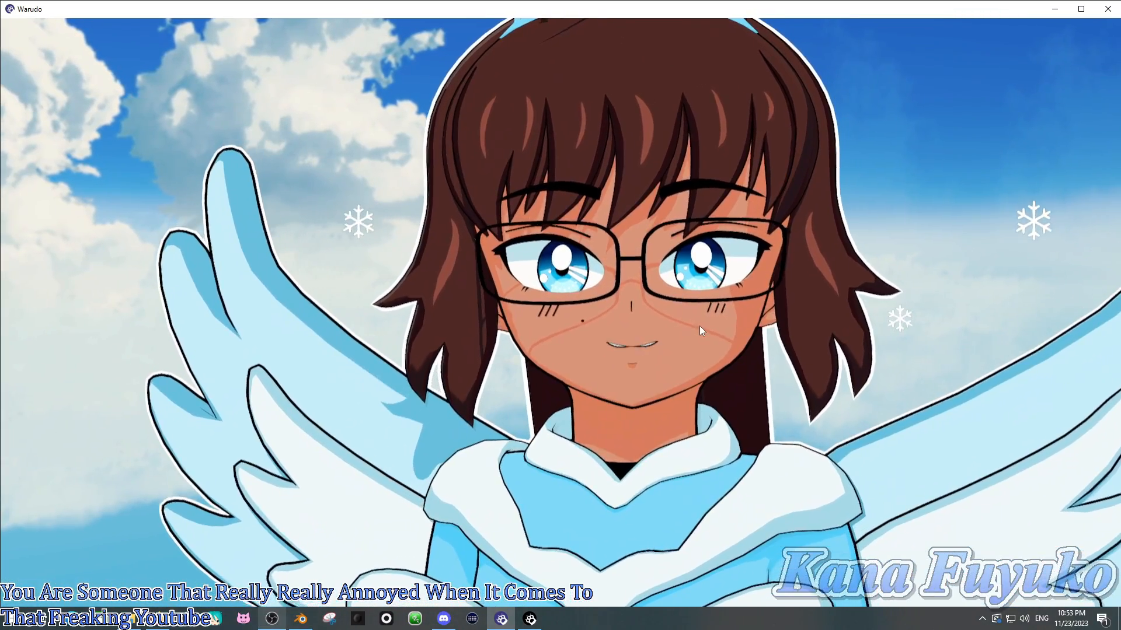
{"action": "middle_click_drag", "start_coordinate": [699, 325], "coordinate": [782, 321]}
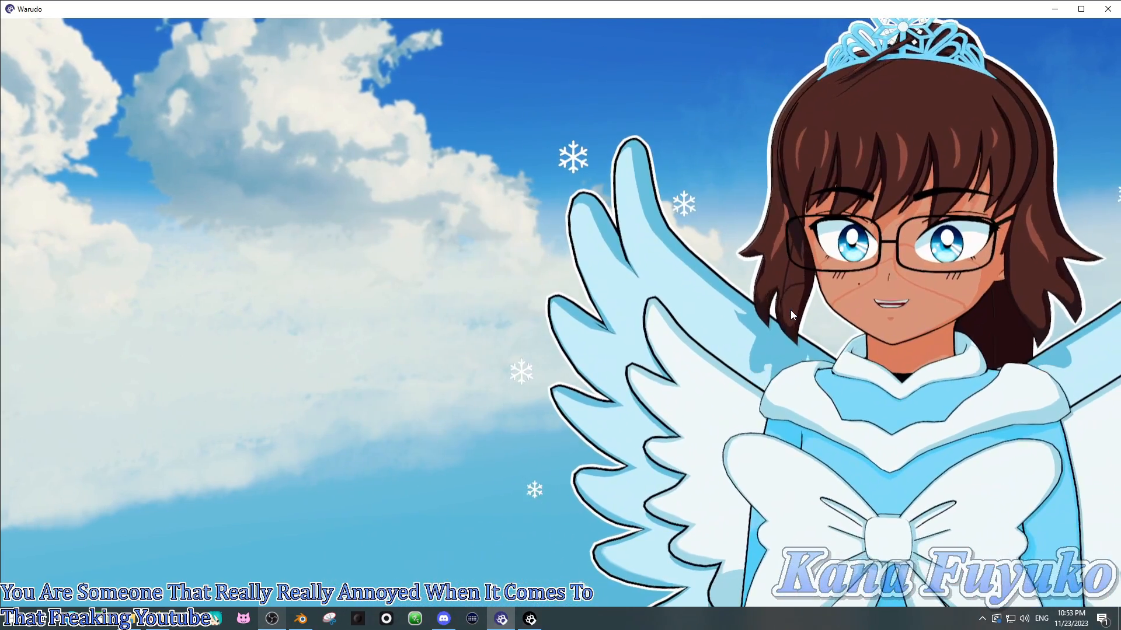
Bring the Warudo editor back in front and place it over the empty sky beside the character.
{"action": "left_click", "coordinate": [530, 618]}
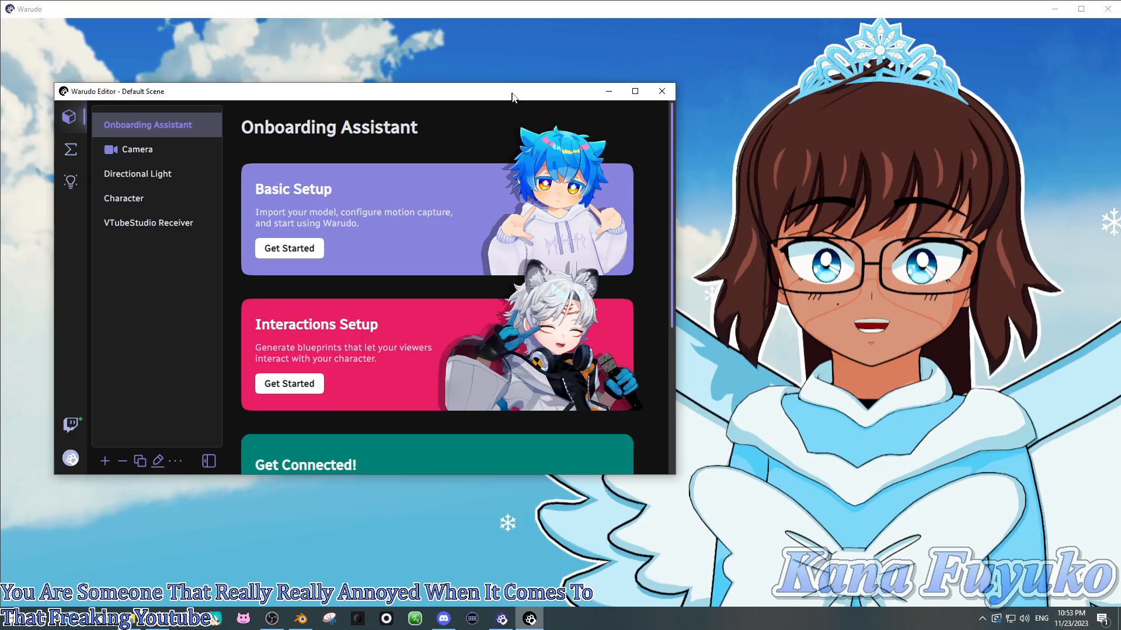
{"action": "left_click_drag", "start_coordinate": [511, 96], "coordinate": [519, 96]}
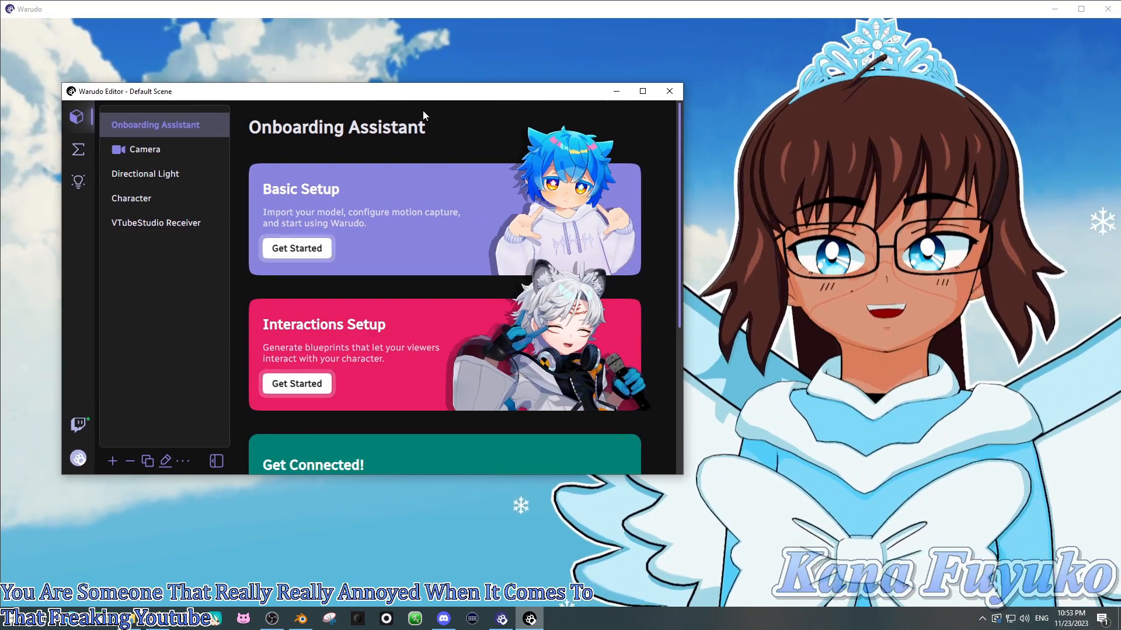
{"action": "left_click_drag", "start_coordinate": [432, 97], "coordinate": [420, 89]}
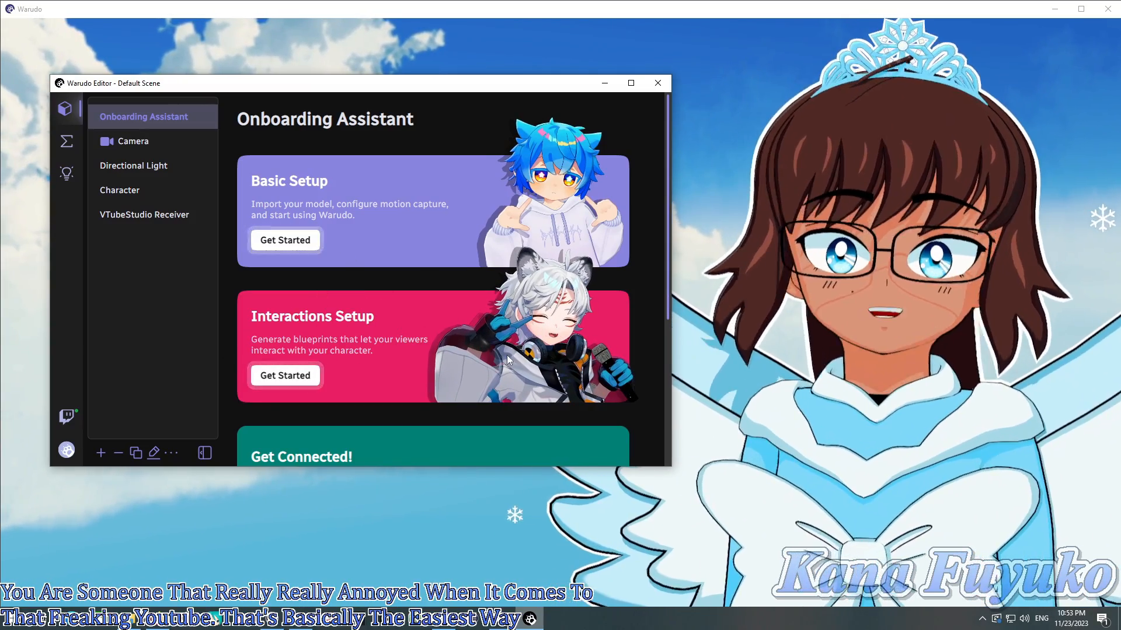
Open the Interactions: Twitch blueprint and show its generated node groups.
{"action": "left_click", "coordinate": [64, 141]}
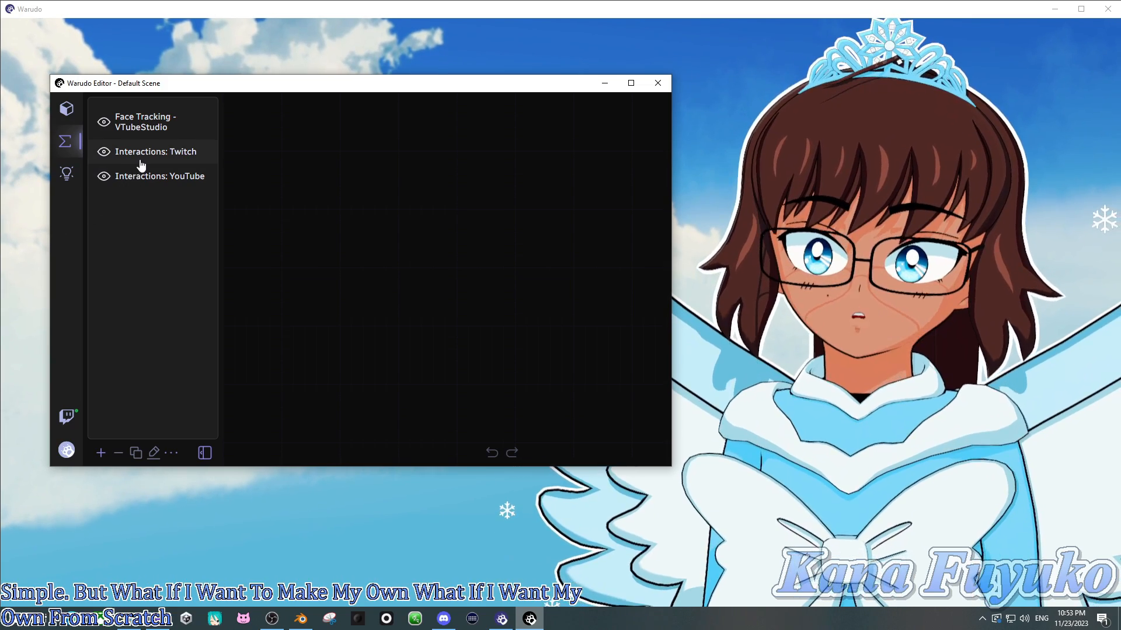
{"action": "left_click", "coordinate": [169, 151]}
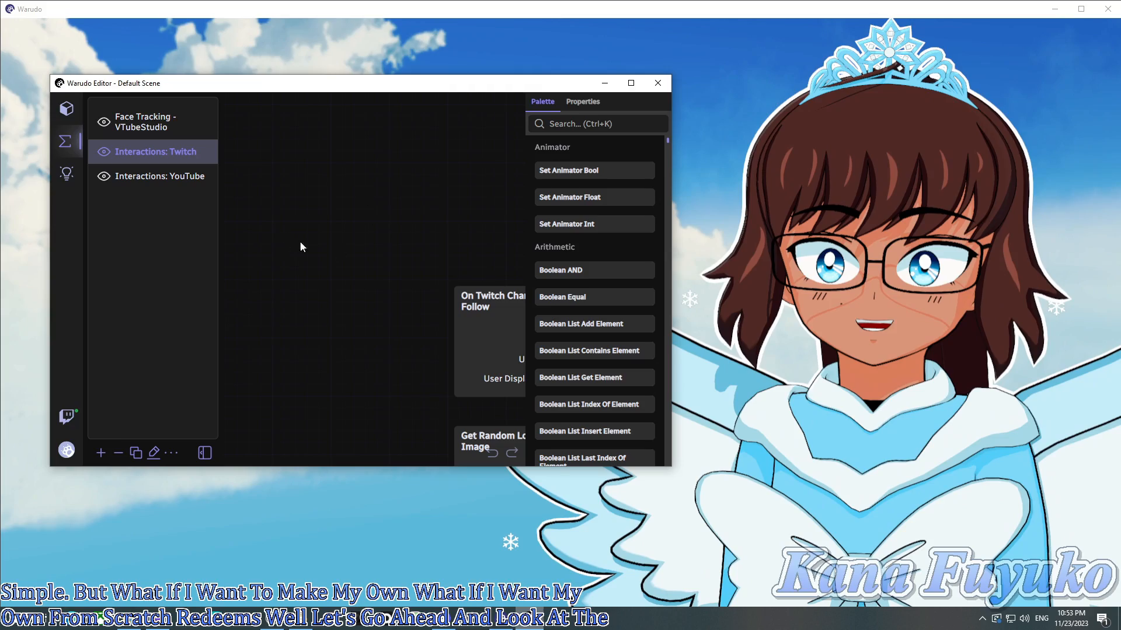
{"action": "scroll", "coordinate": [376, 255], "scroll_direction": "down", "scroll_amount": 6}
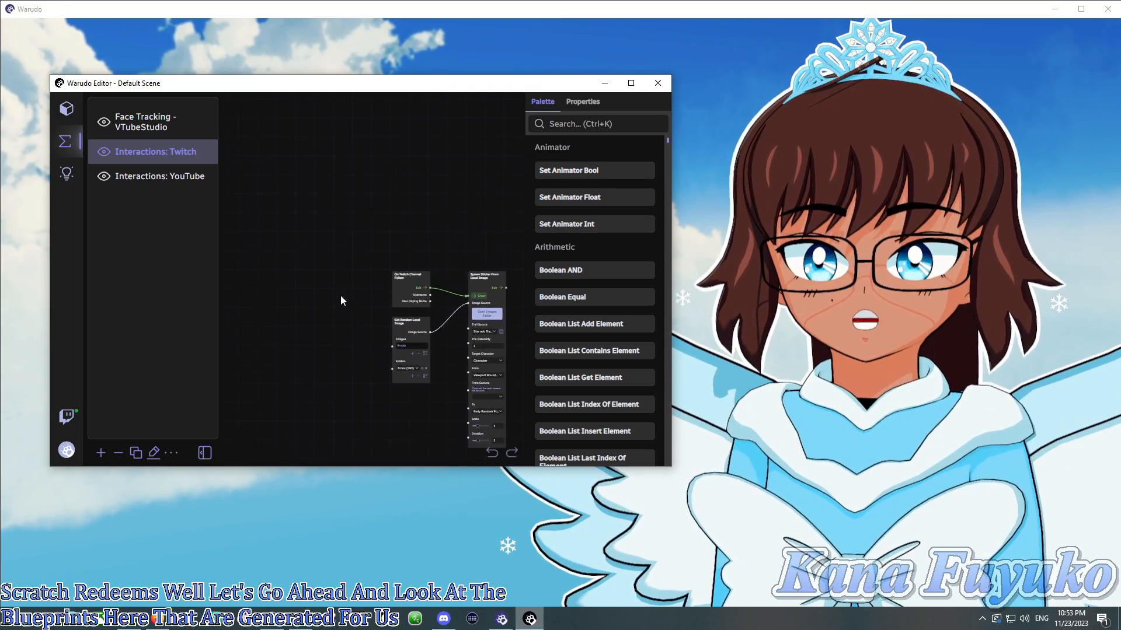
{"action": "scroll", "coordinate": [341, 300], "scroll_direction": "down", "scroll_amount": 10}
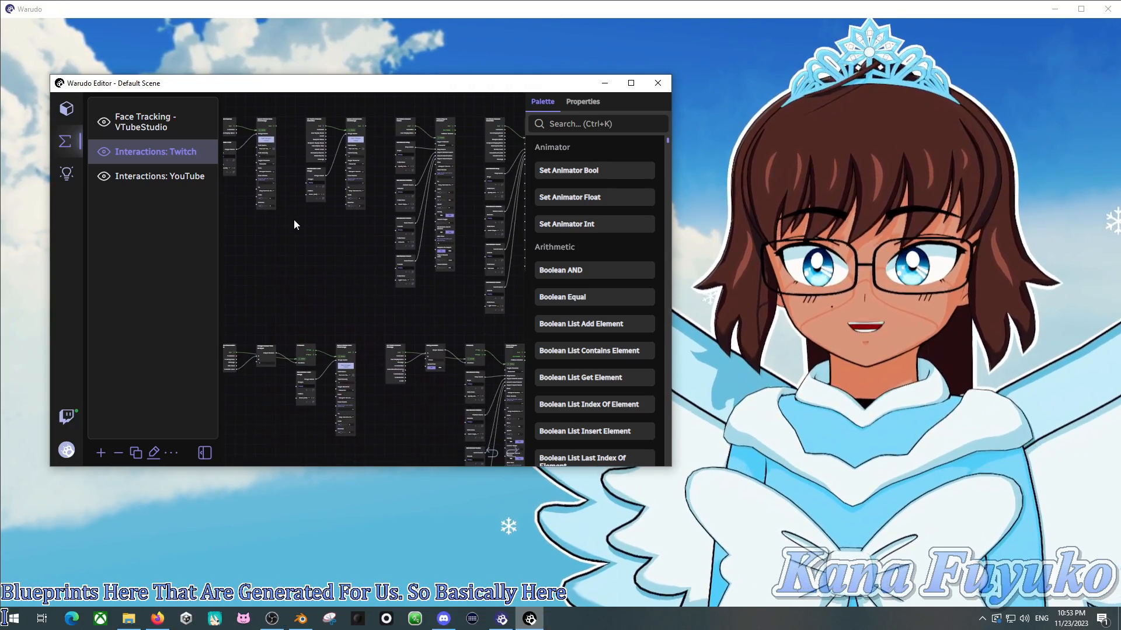
{"action": "scroll", "coordinate": [312, 257], "scroll_direction": "down", "scroll_amount": 4}
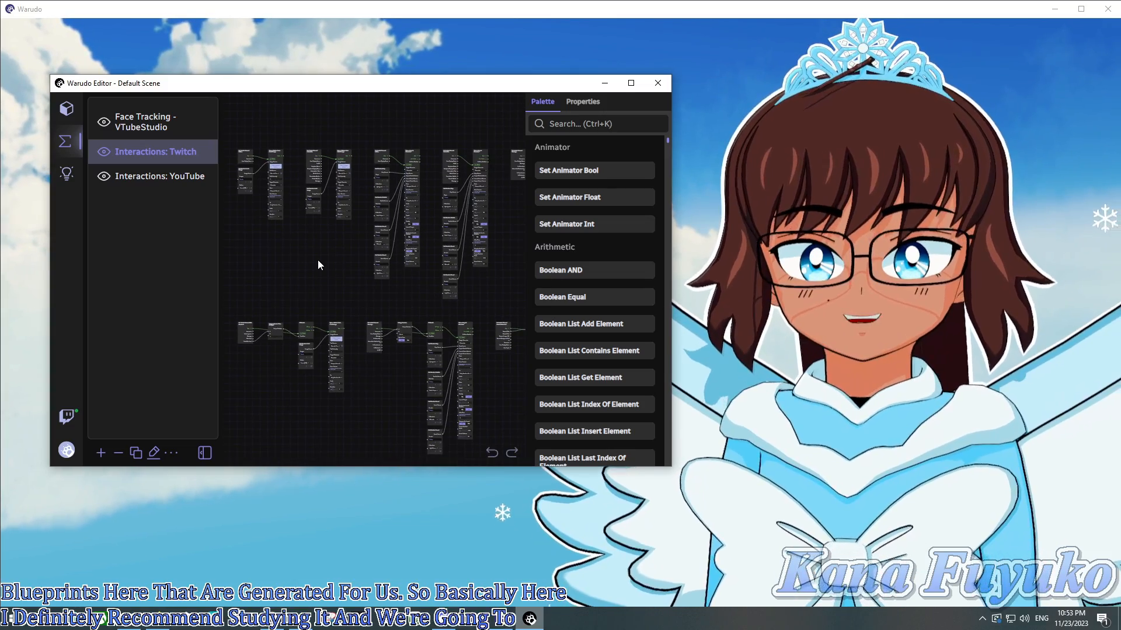
Examine the overall layout of the Twitch blueprint's node groups, then the On Twitch Channel Follow group up close.
{"action": "left_click_drag", "start_coordinate": [316, 261], "coordinate": [285, 222]}
{"action": "scroll", "coordinate": [293, 224], "scroll_direction": "down", "scroll_amount": 1}
{"action": "scroll", "coordinate": [292, 226], "scroll_direction": "down", "scroll_amount": 3}
{"action": "scroll", "coordinate": [300, 218], "scroll_direction": "down", "scroll_amount": 3}
{"action": "scroll", "coordinate": [285, 223], "scroll_direction": "up", "scroll_amount": 2}
{"action": "scroll", "coordinate": [285, 224], "scroll_direction": "up", "scroll_amount": 1}
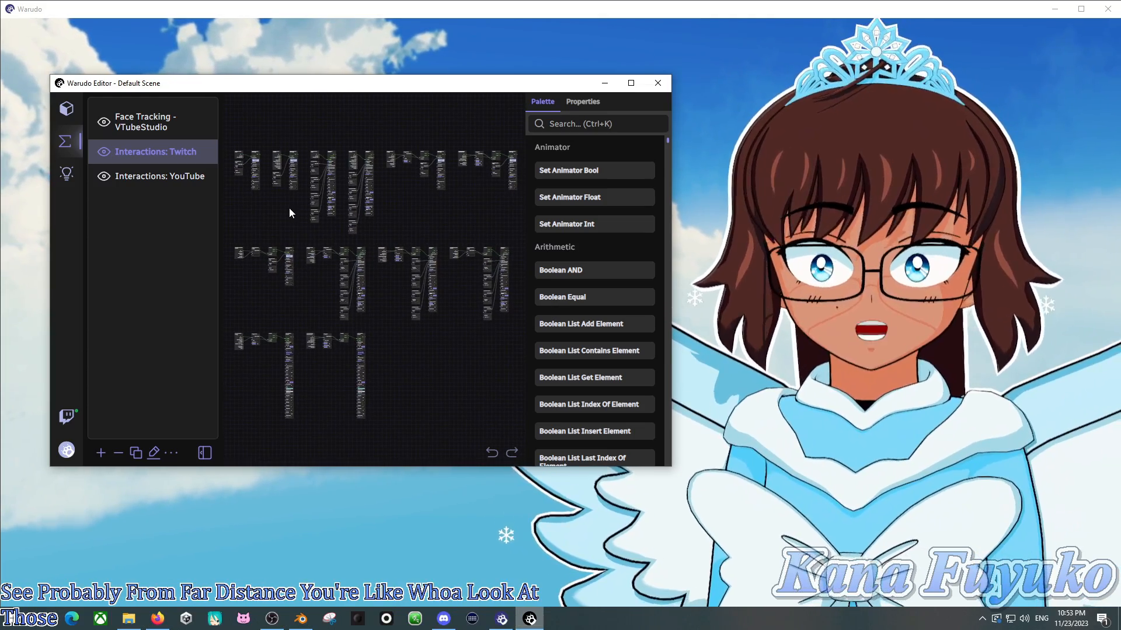
{"action": "scroll", "coordinate": [260, 216], "scroll_direction": "up", "scroll_amount": 2}
{"action": "scroll", "coordinate": [262, 210], "scroll_direction": "up", "scroll_amount": 2}
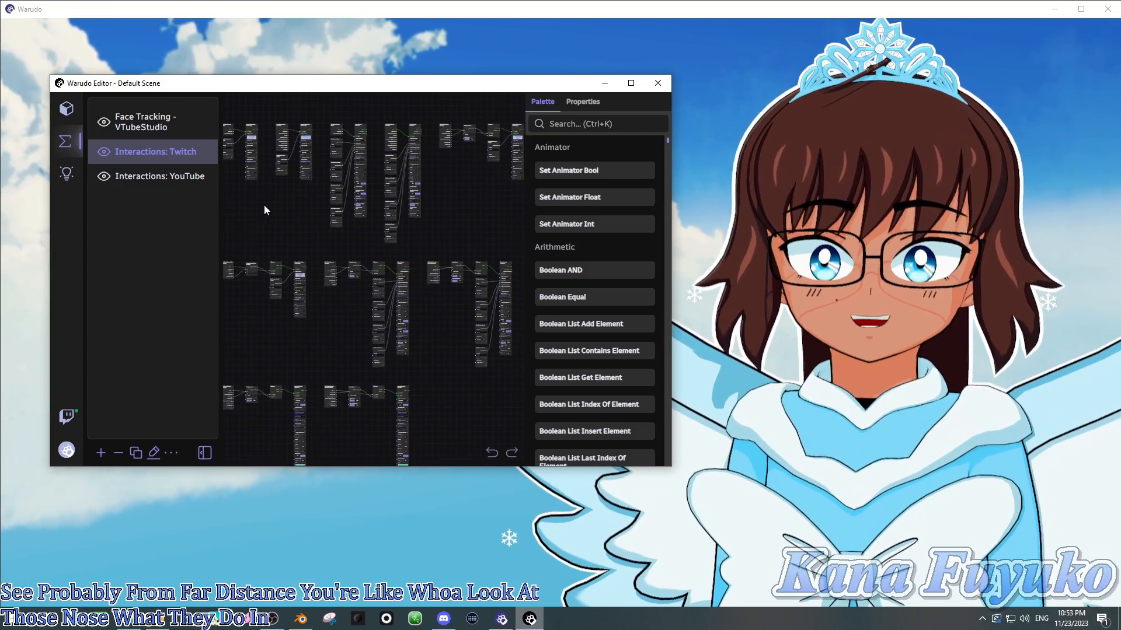
{"action": "left_click_drag", "start_coordinate": [265, 208], "coordinate": [342, 247]}
{"action": "scroll", "coordinate": [335, 232], "scroll_direction": "up", "scroll_amount": 2}
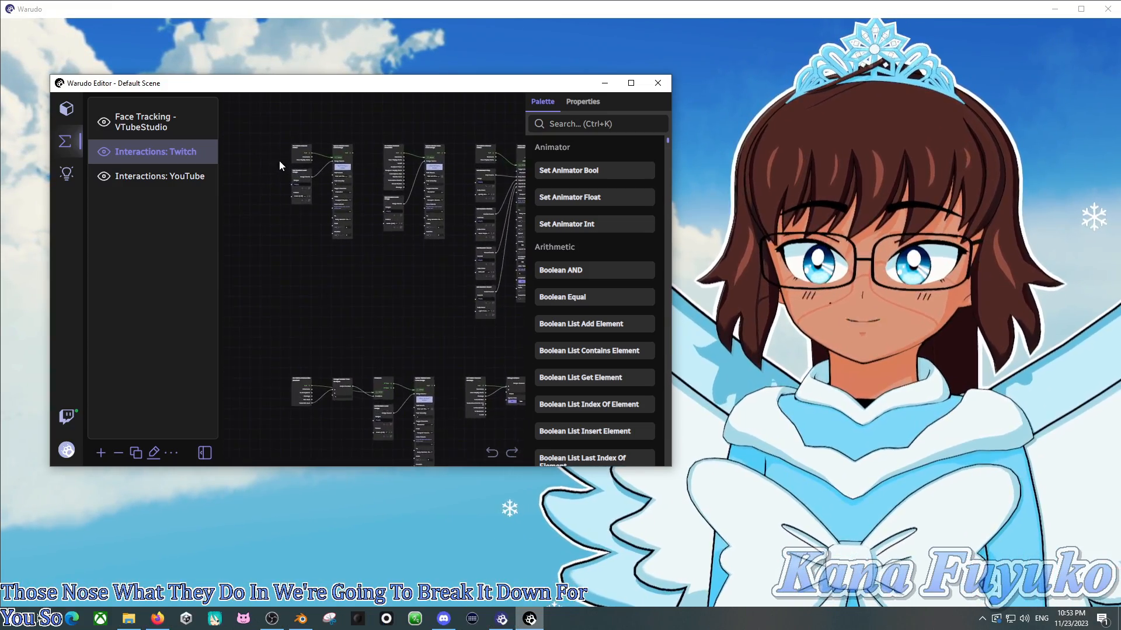
{"action": "scroll", "coordinate": [284, 150], "scroll_direction": "up", "scroll_amount": 5}
{"action": "scroll", "coordinate": [342, 169], "scroll_direction": "up", "scroll_amount": 2}
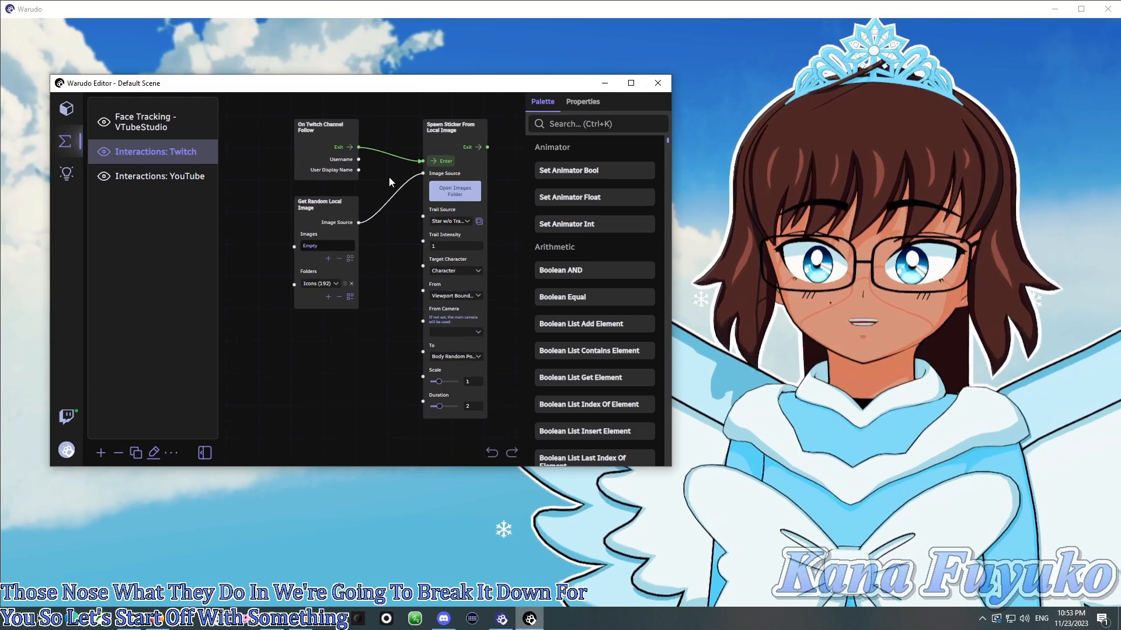
{"action": "left_click_drag", "start_coordinate": [378, 185], "coordinate": [349, 190]}
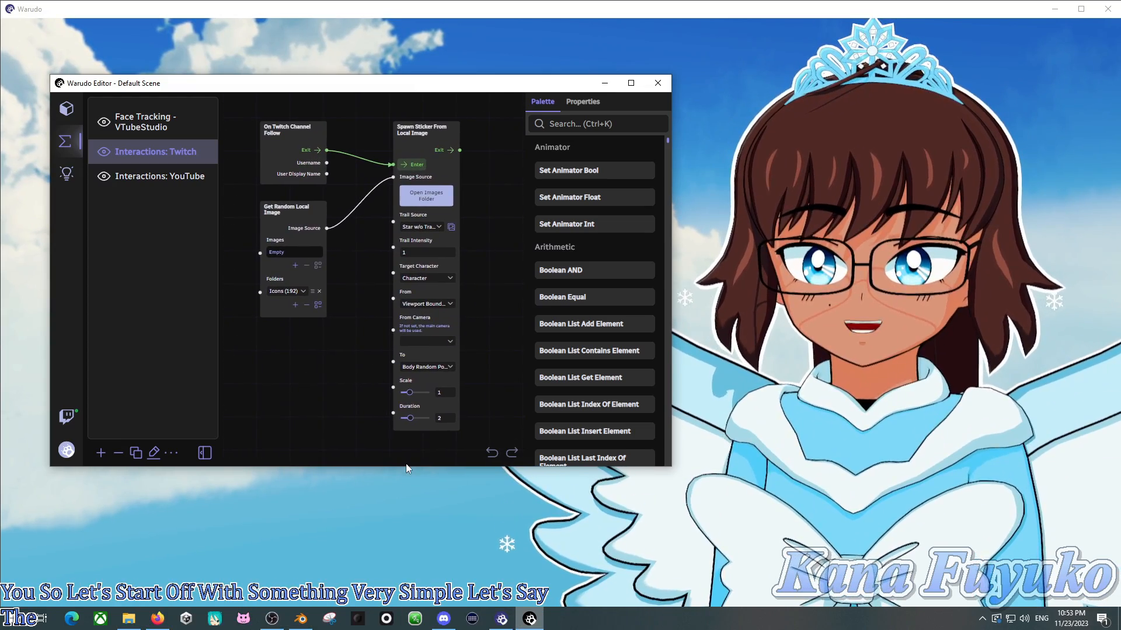
Extend the editor window downward and hide the blueprint list to give the channel follow nodes more room.
{"action": "left_click_drag", "start_coordinate": [404, 465], "coordinate": [395, 555]}
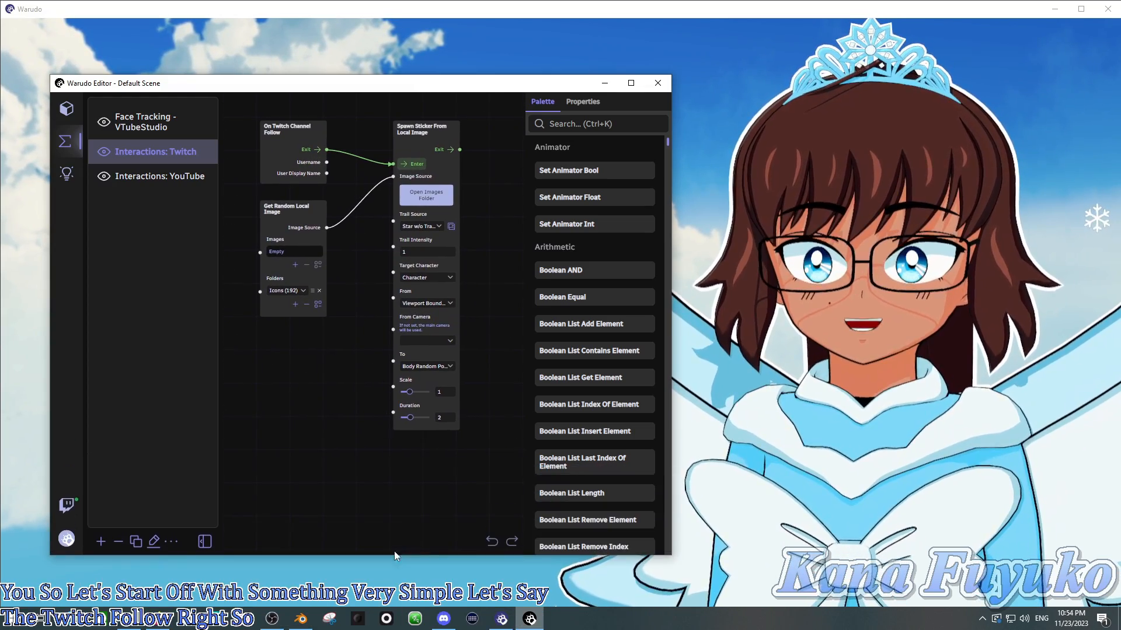
{"action": "left_click", "coordinate": [205, 542]}
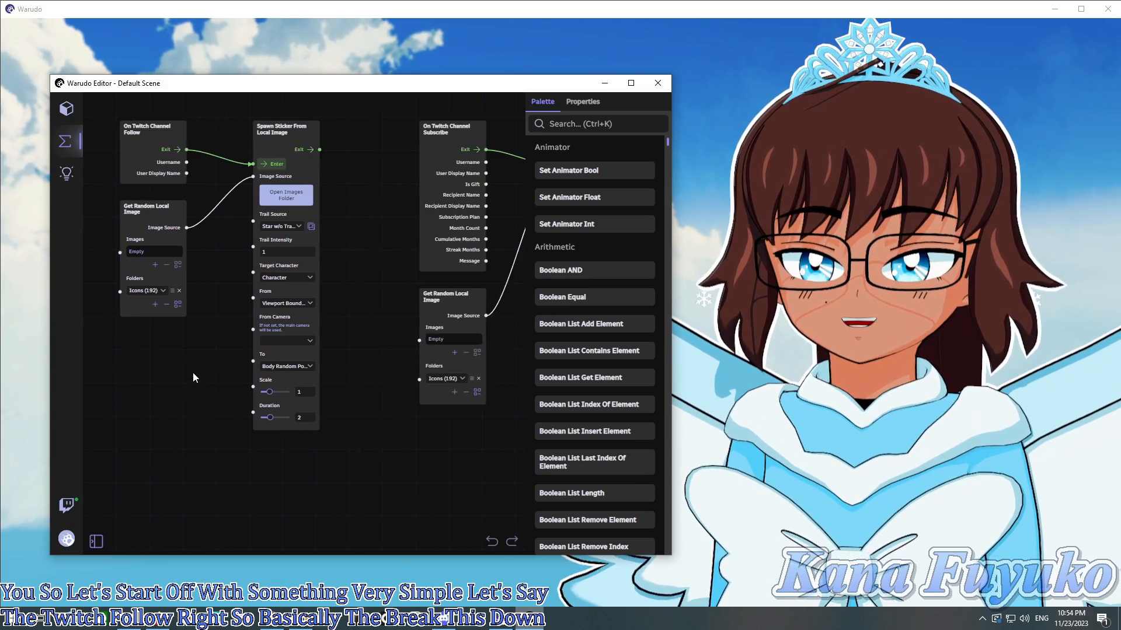
{"action": "left_click_drag", "start_coordinate": [192, 372], "coordinate": [309, 459]}
{"action": "scroll", "coordinate": [275, 428], "scroll_direction": "up", "scroll_amount": 2}
{"action": "left_click_drag", "start_coordinate": [282, 400], "coordinate": [262, 390]}
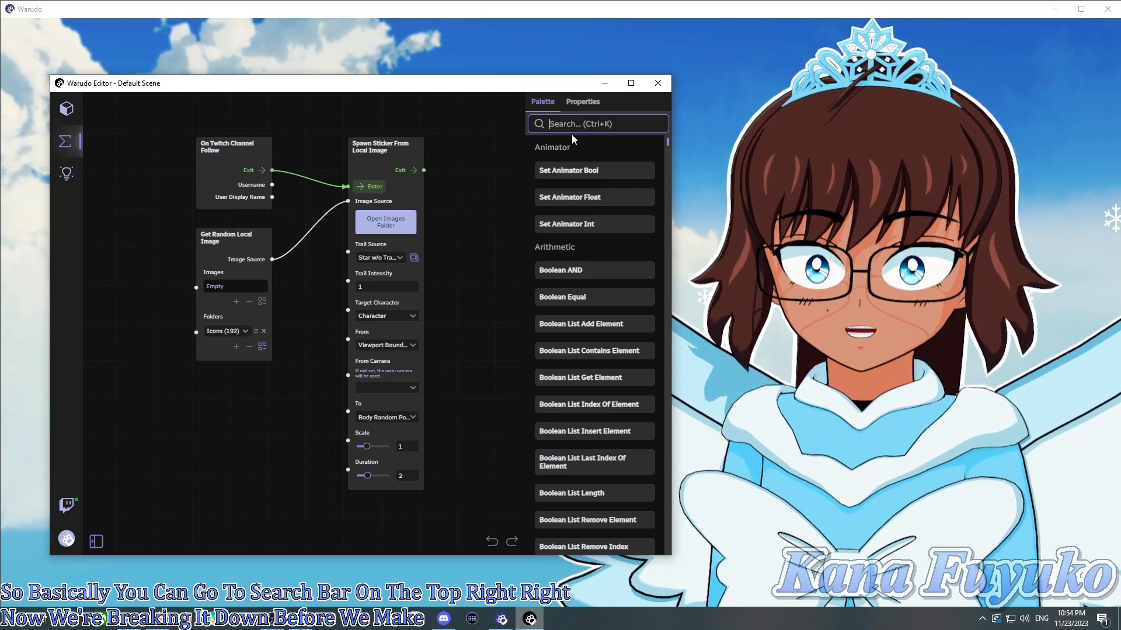
Filter the node palette with the search term "twitch".
{"action": "type", "text": "twitch"}
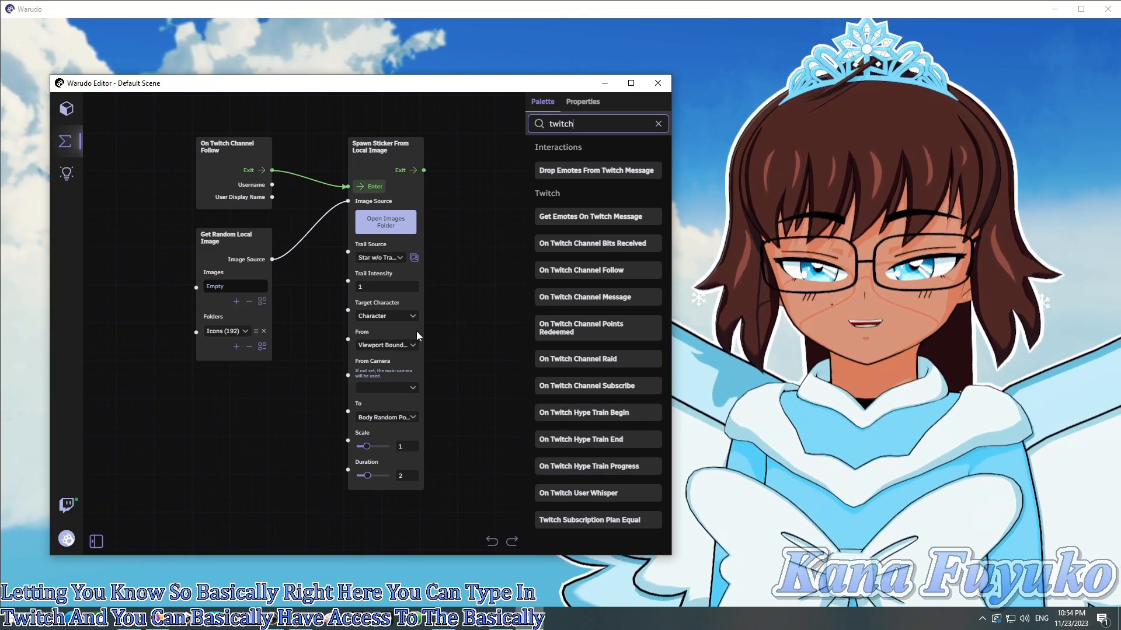
{"action": "scroll", "coordinate": [243, 402], "scroll_direction": "down", "scroll_amount": 1}
{"action": "left_click_drag", "start_coordinate": [243, 402], "coordinate": [483, 386]}
{"action": "scroll", "coordinate": [357, 360], "scroll_direction": "down", "scroll_amount": 1}
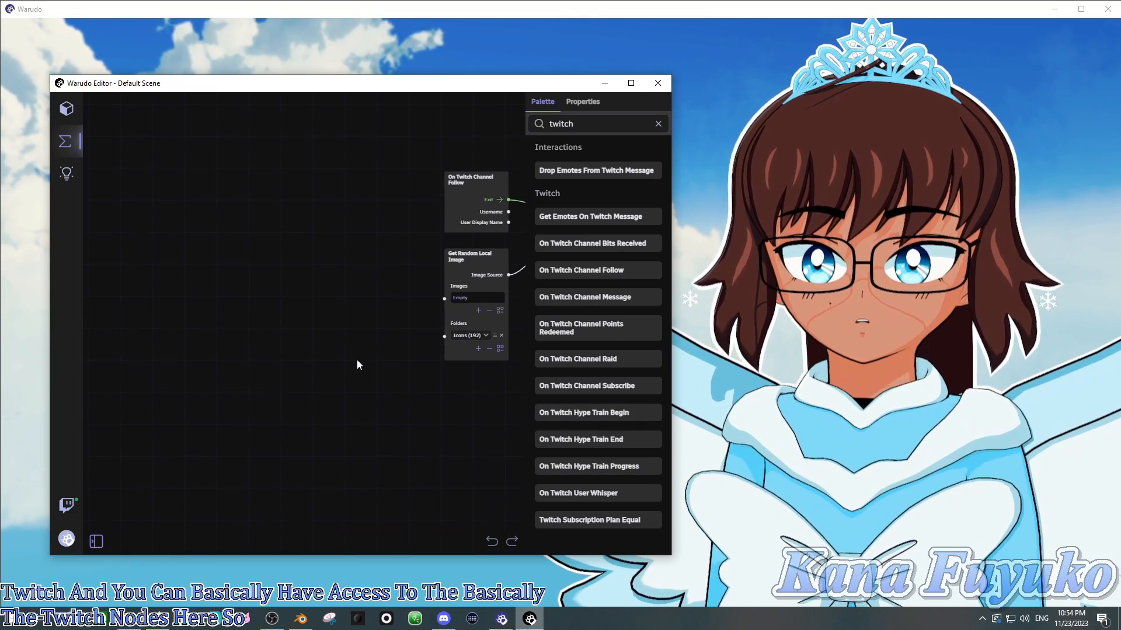
{"action": "left_click_drag", "start_coordinate": [358, 365], "coordinate": [416, 373]}
Place the On Twitch Channel Bits Received, Follow and Message nodes in a column on the empty canvas, then delete all three.
{"action": "left_click_drag", "start_coordinate": [561, 244], "coordinate": [273, 235]}
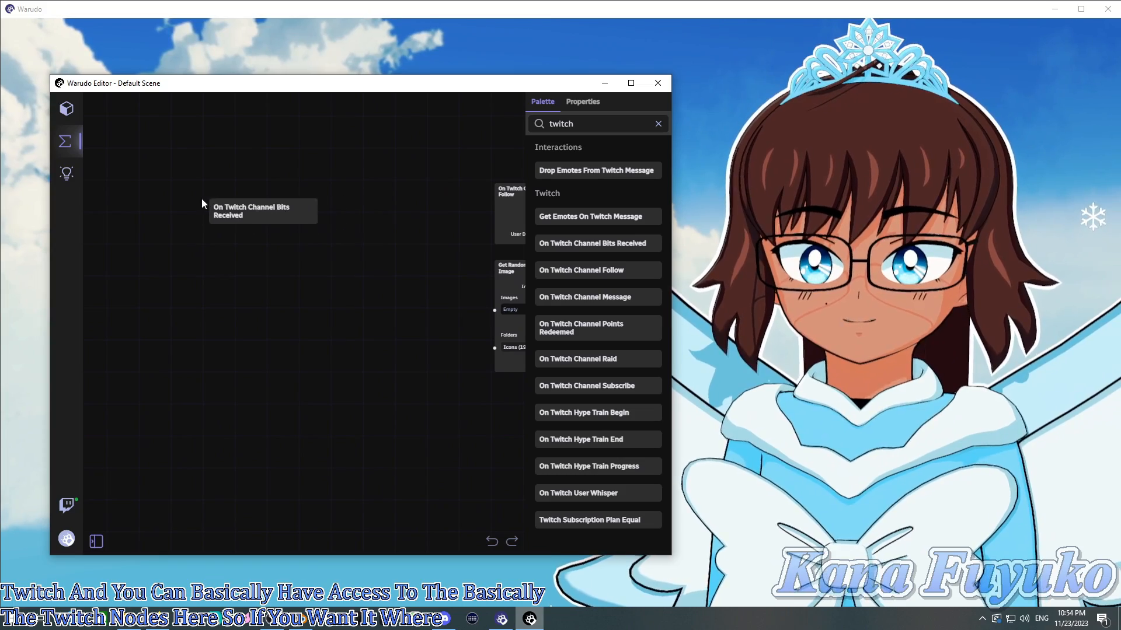
{"action": "left_click_drag", "start_coordinate": [202, 199], "coordinate": [174, 193]}
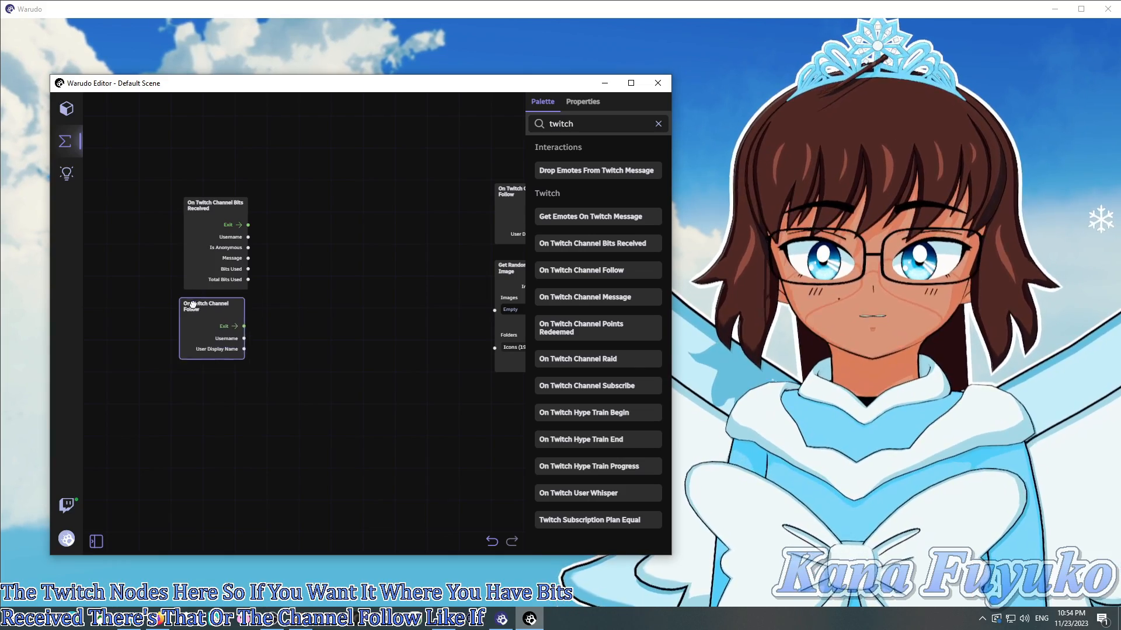
{"action": "left_click_drag", "start_coordinate": [193, 304], "coordinate": [198, 303]}
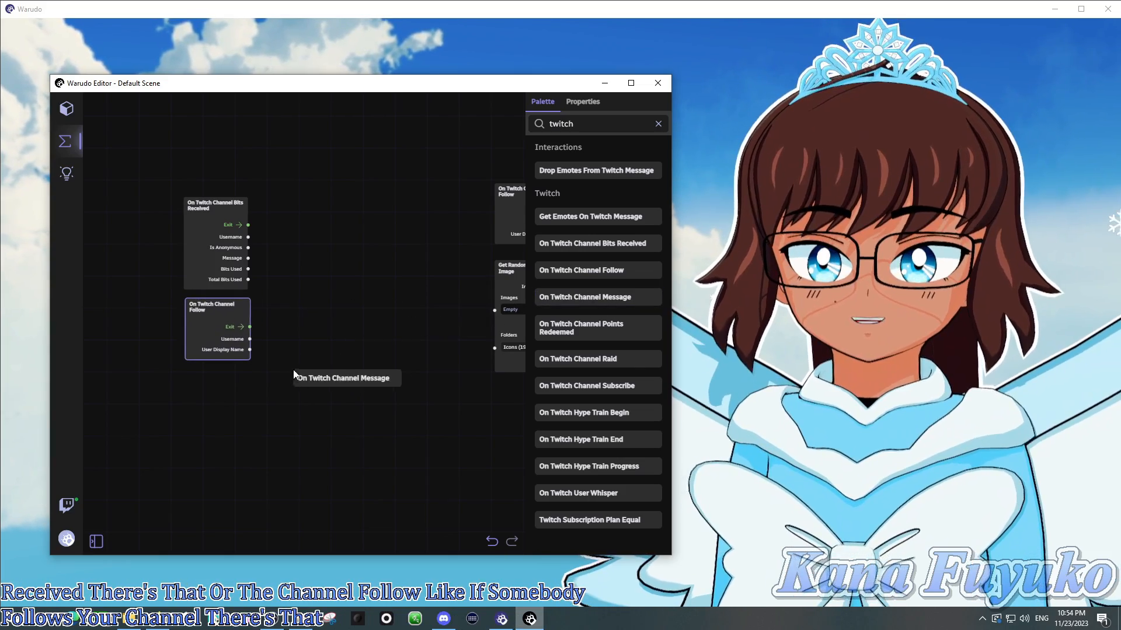
{"action": "left_click_drag", "start_coordinate": [198, 359], "coordinate": [189, 373]}
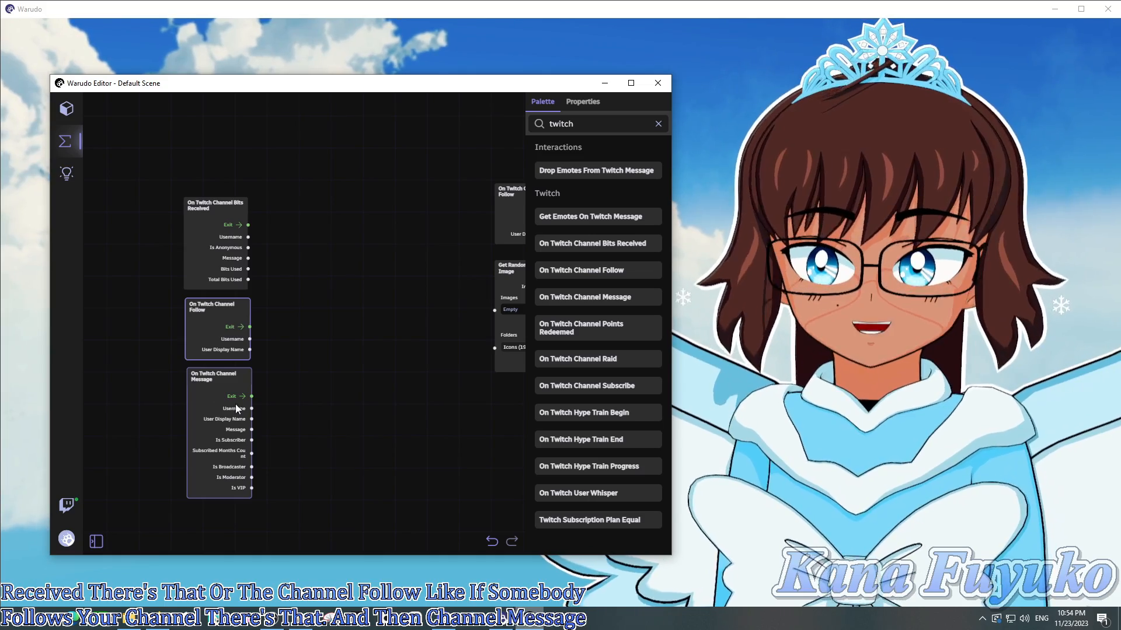
{"action": "left_click_drag", "start_coordinate": [292, 506], "coordinate": [179, 187]}
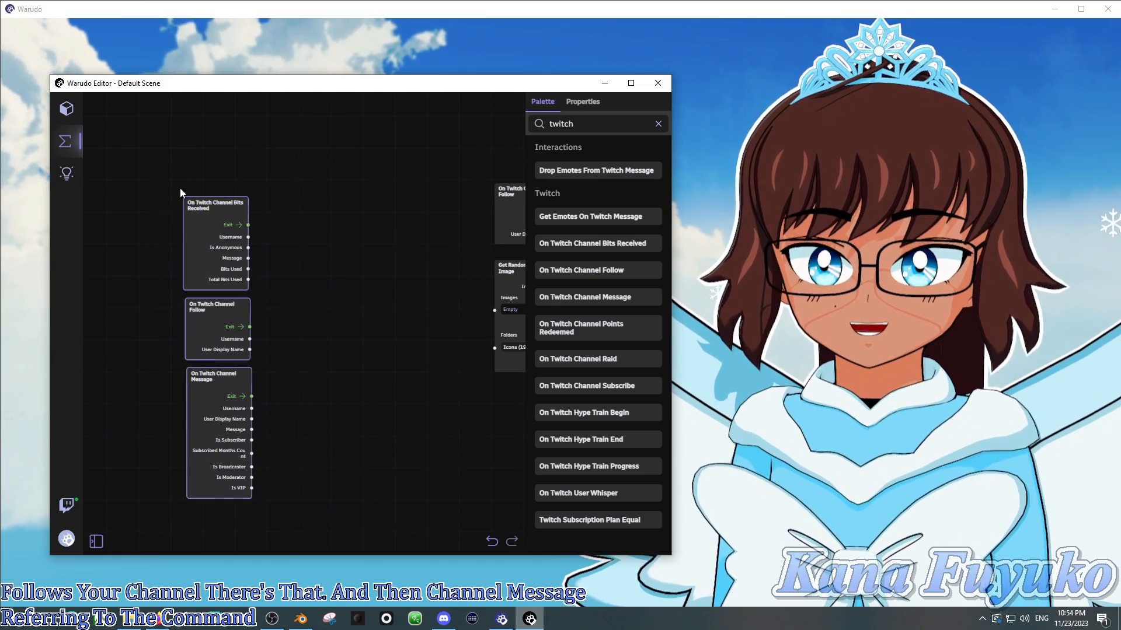
{"action": "key", "text": "Delete"}
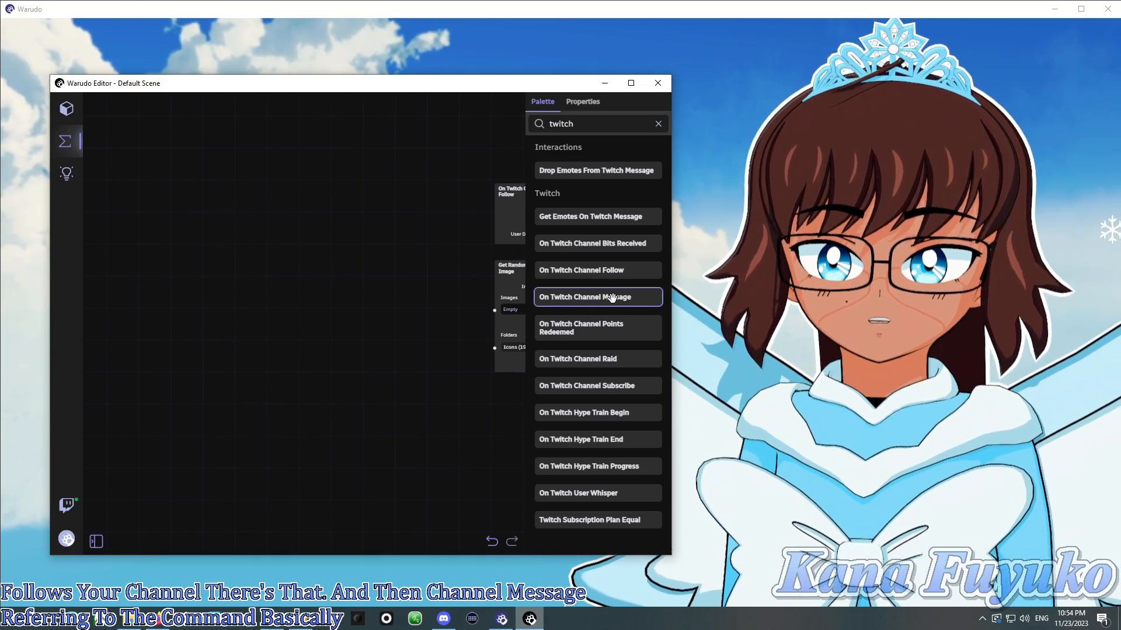
Place the On Twitch Channel Points Redeemed, Raid and Subscribe nodes one at a time, deleting each after viewing its outputs.
{"action": "left_click_drag", "start_coordinate": [593, 334], "coordinate": [192, 234]}
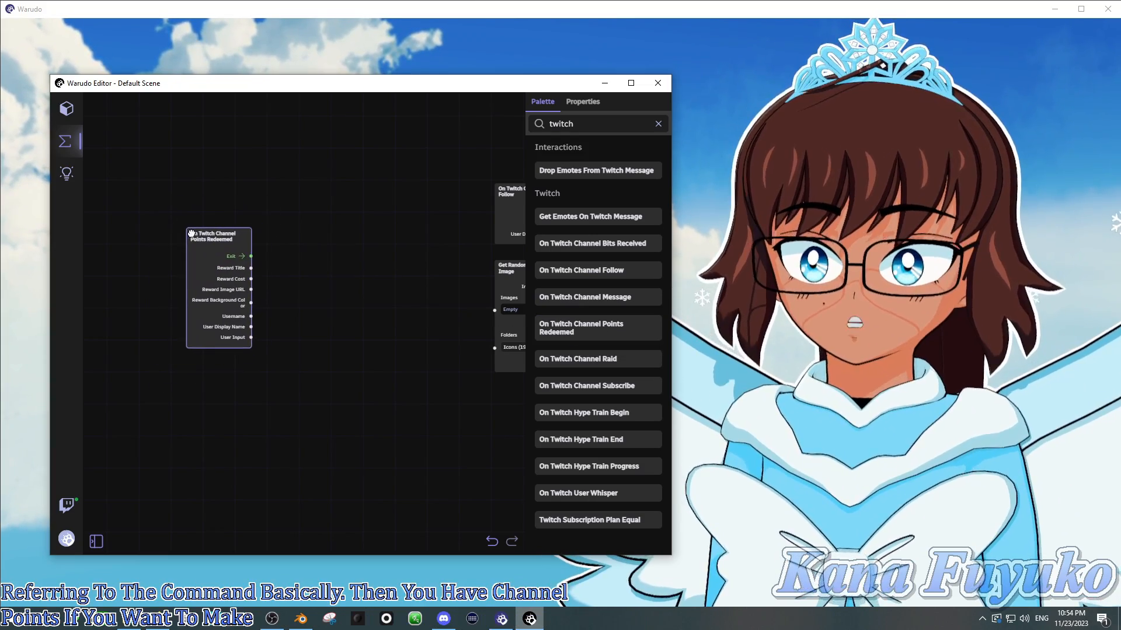
{"action": "key", "text": "Delete"}
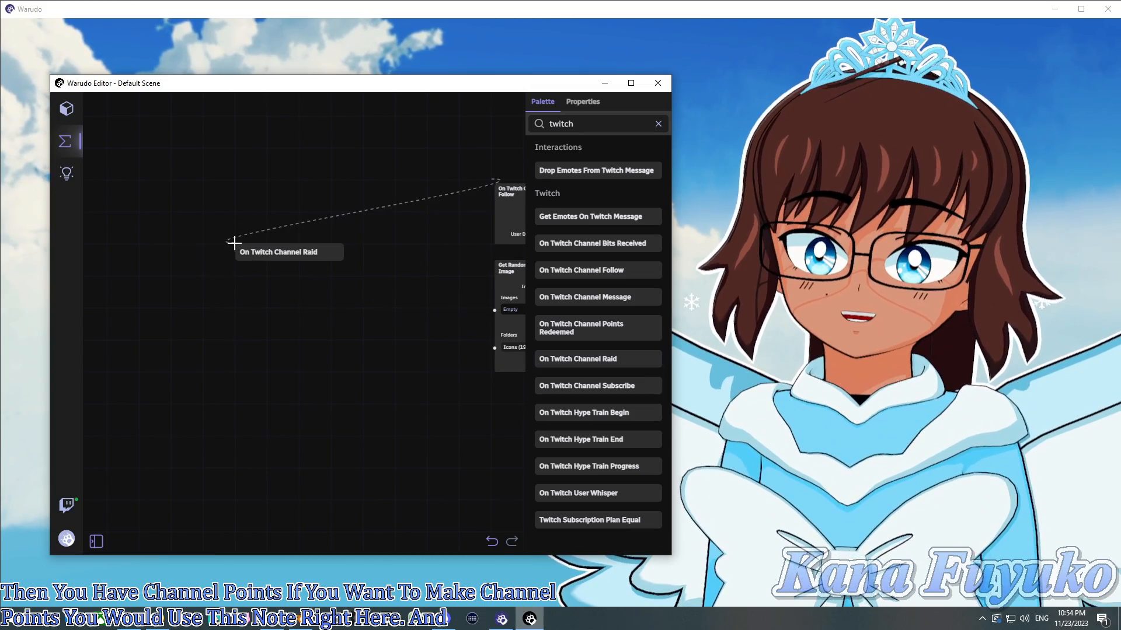
{"action": "mouse_move", "coordinate": [237, 255]}
{"action": "left_mouse_down"}
{"action": "mouse_move", "coordinate": [193, 260]}
{"action": "mouse_move", "coordinate": [232, 236]}
{"action": "left_mouse_up"}
{"action": "key", "text": "Delete"}
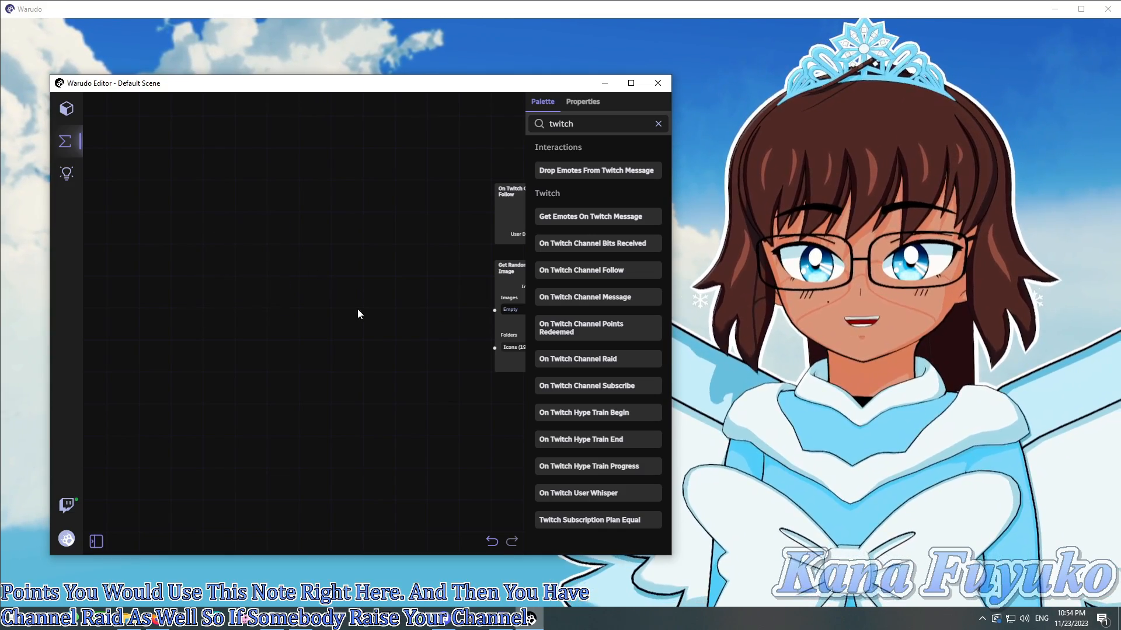
{"action": "left_click_drag", "start_coordinate": [223, 278], "coordinate": [215, 220]}
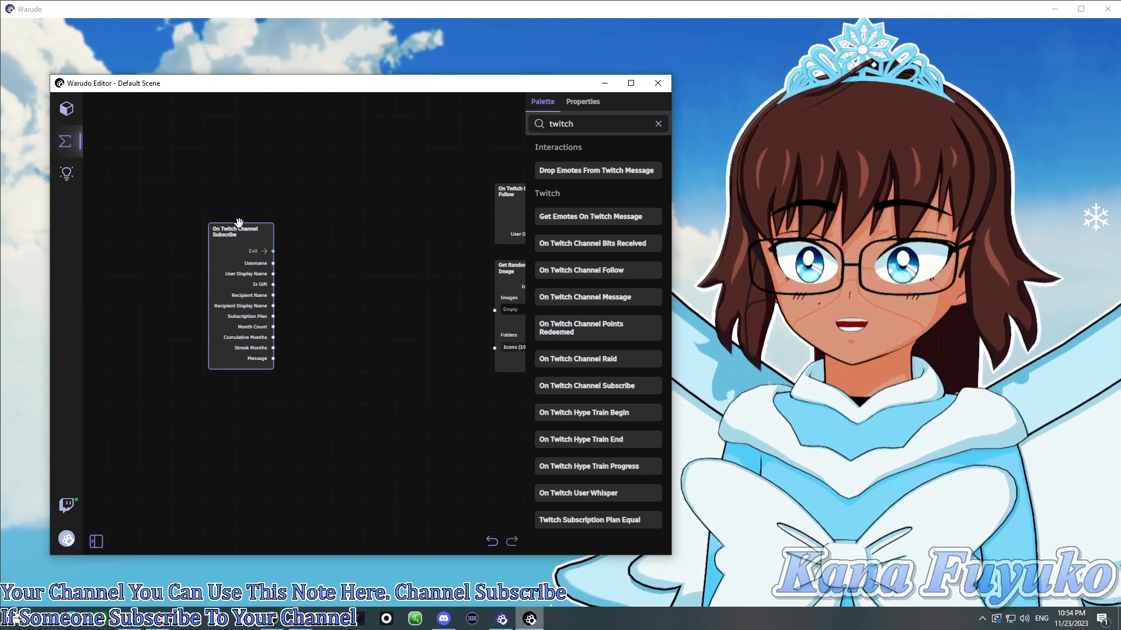
{"action": "key", "text": "Delete"}
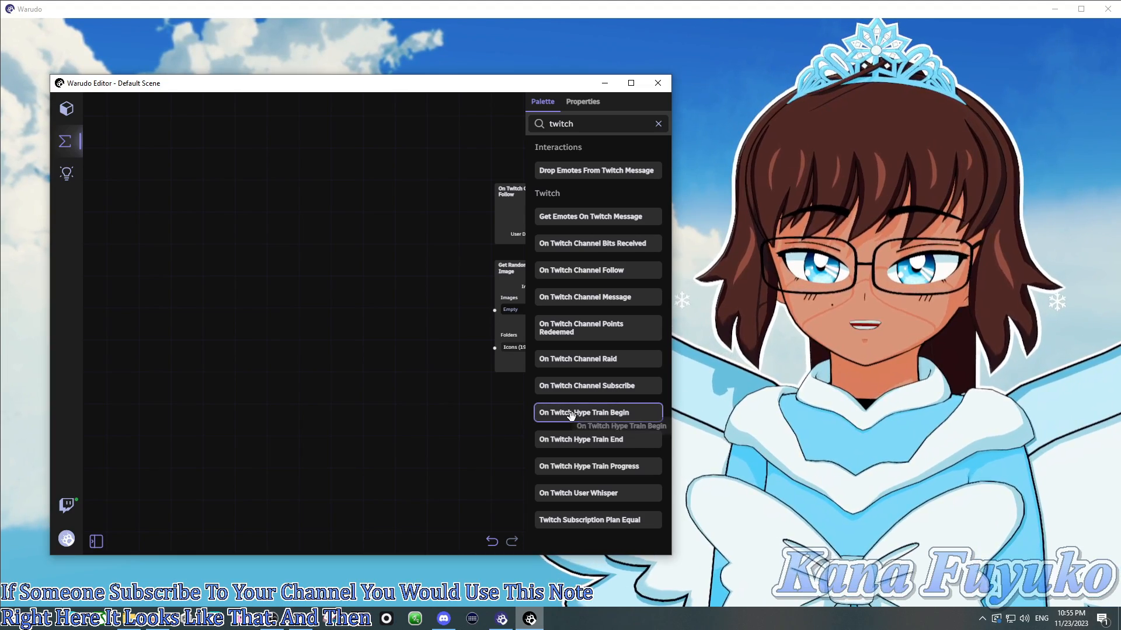
Place the On Twitch Hype Train Begin, End and Progress nodes on the empty canvas, then delete all three.
{"action": "left_click_drag", "start_coordinate": [146, 288], "coordinate": [131, 237]}
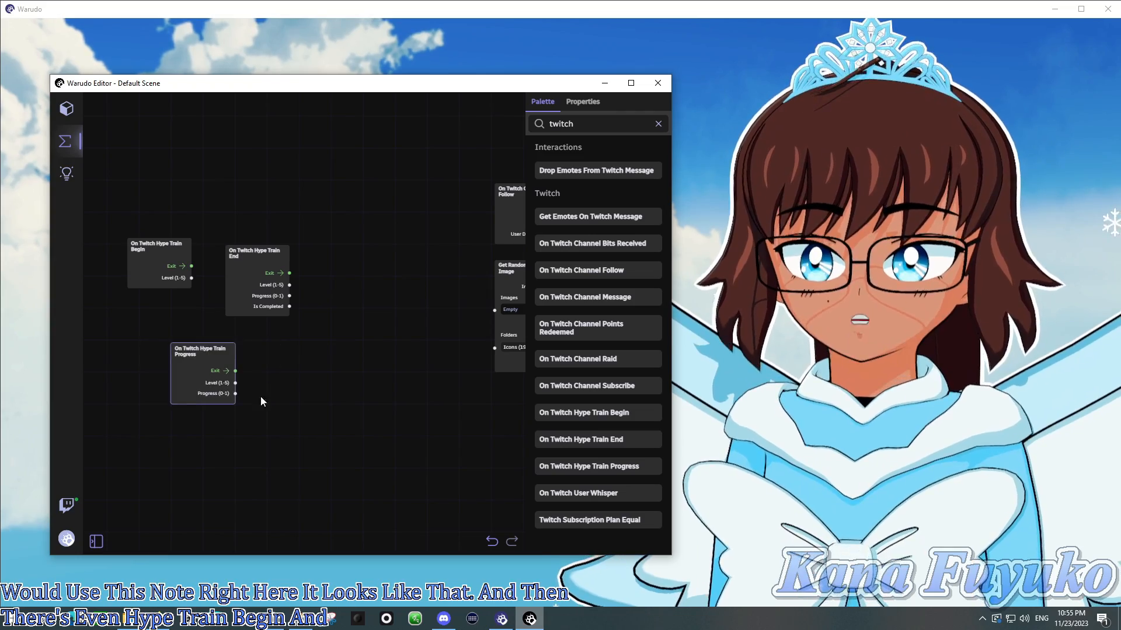
{"action": "mouse_move", "coordinate": [202, 351]}
{"action": "left_mouse_down"}
{"action": "mouse_move", "coordinate": [219, 333]}
{"action": "mouse_move", "coordinate": [320, 329]}
{"action": "mouse_move", "coordinate": [243, 360]}
{"action": "mouse_move", "coordinate": [217, 340]}
{"action": "left_mouse_up"}
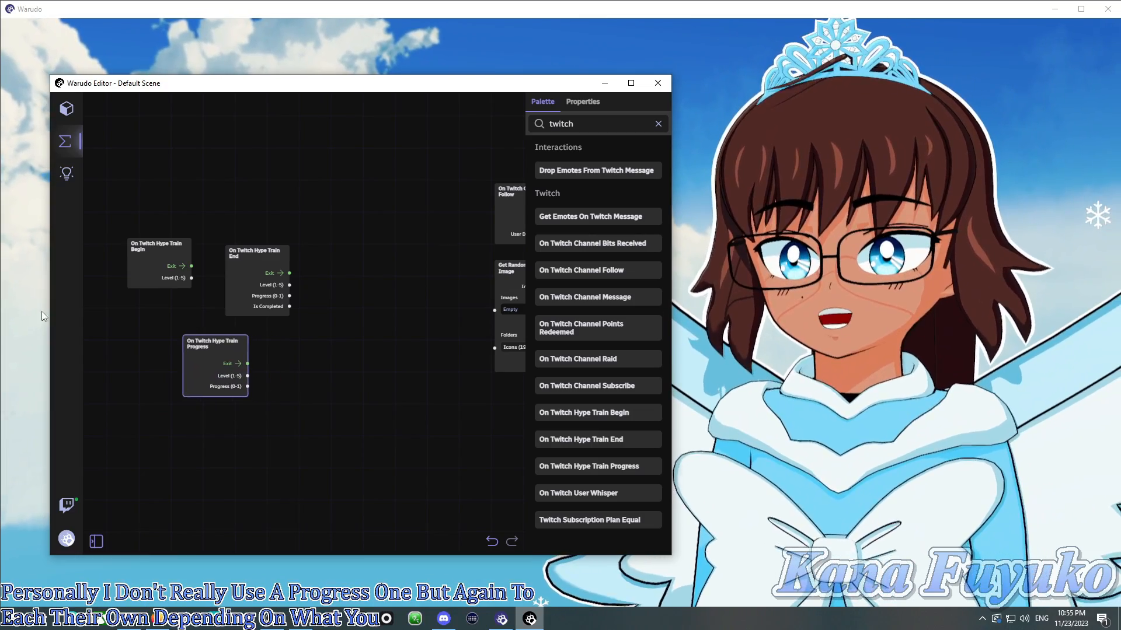
{"action": "scroll", "coordinate": [92, 320], "scroll_direction": "up", "scroll_amount": 2}
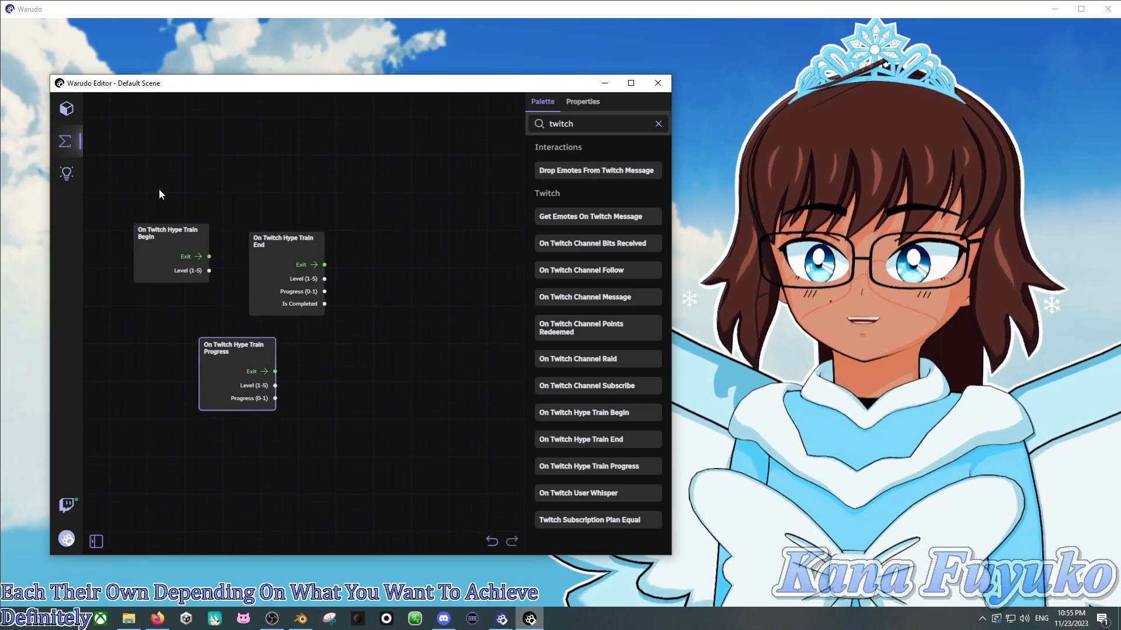
{"action": "left_click_drag", "start_coordinate": [114, 178], "coordinate": [390, 427]}
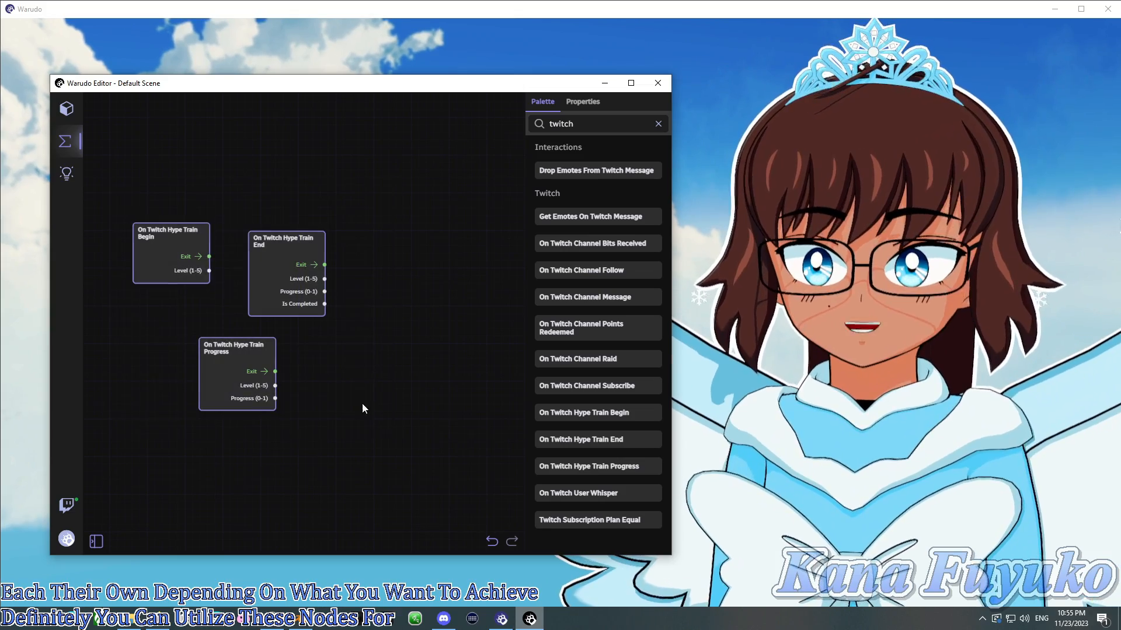
{"action": "key", "text": "Delete"}
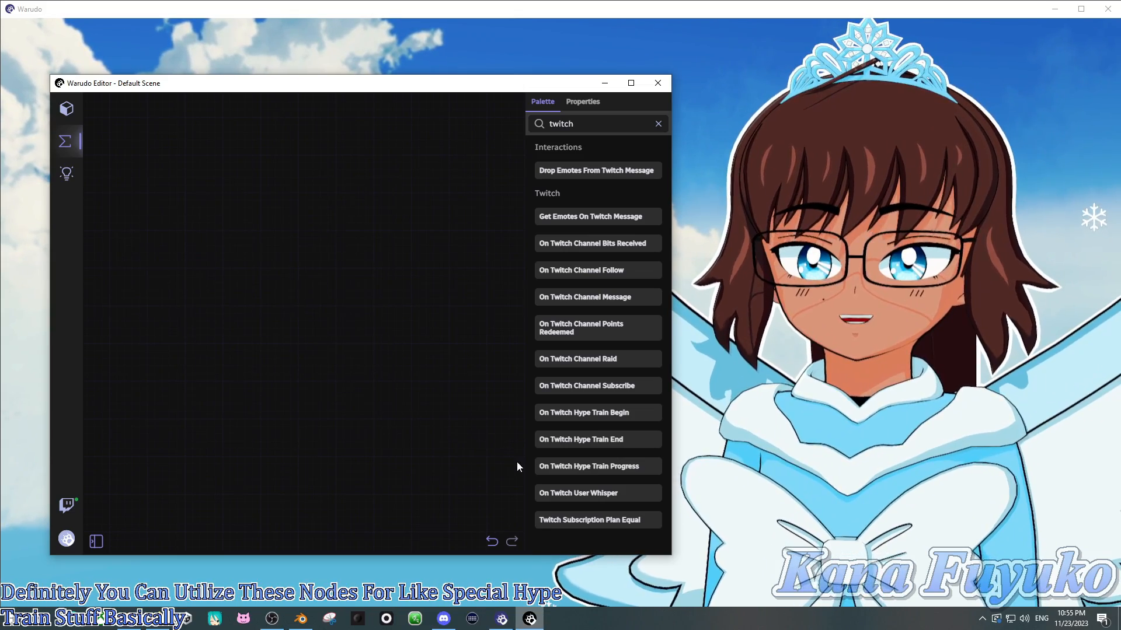
Place the On Twitch User Whisper and Twitch Subscription Plan Equal nodes in turn, deleting each after viewing it.
{"action": "left_click_drag", "start_coordinate": [543, 493], "coordinate": [290, 244]}
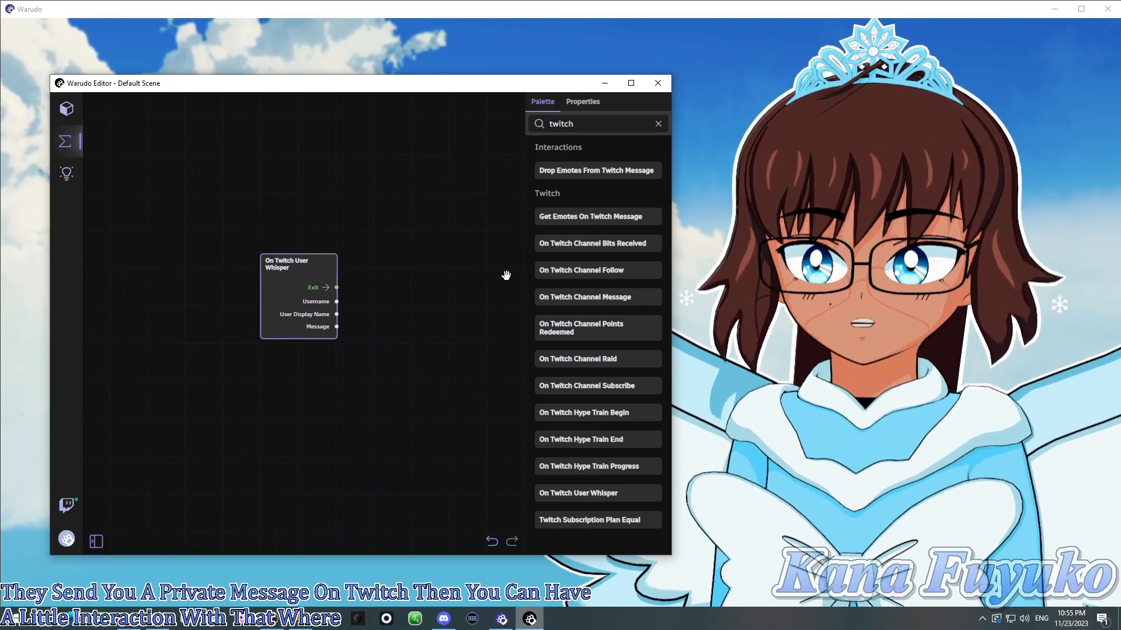
{"action": "key", "text": "Delete"}
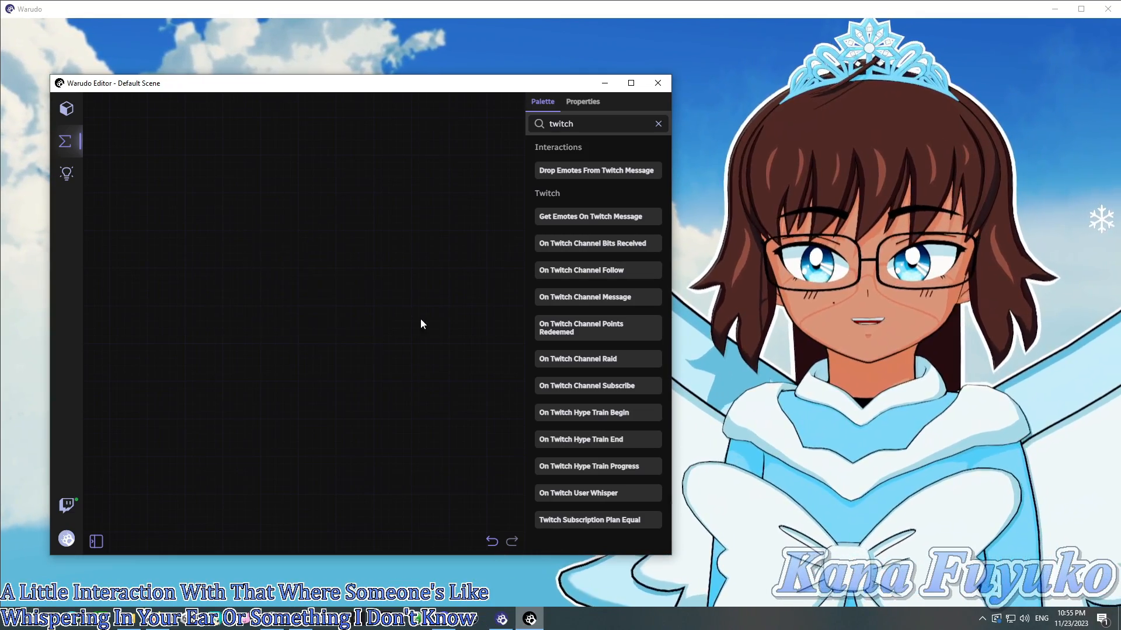
{"action": "left_click_drag", "start_coordinate": [420, 318], "coordinate": [174, 295]}
{"action": "left_click_drag", "start_coordinate": [249, 376], "coordinate": [294, 379]}
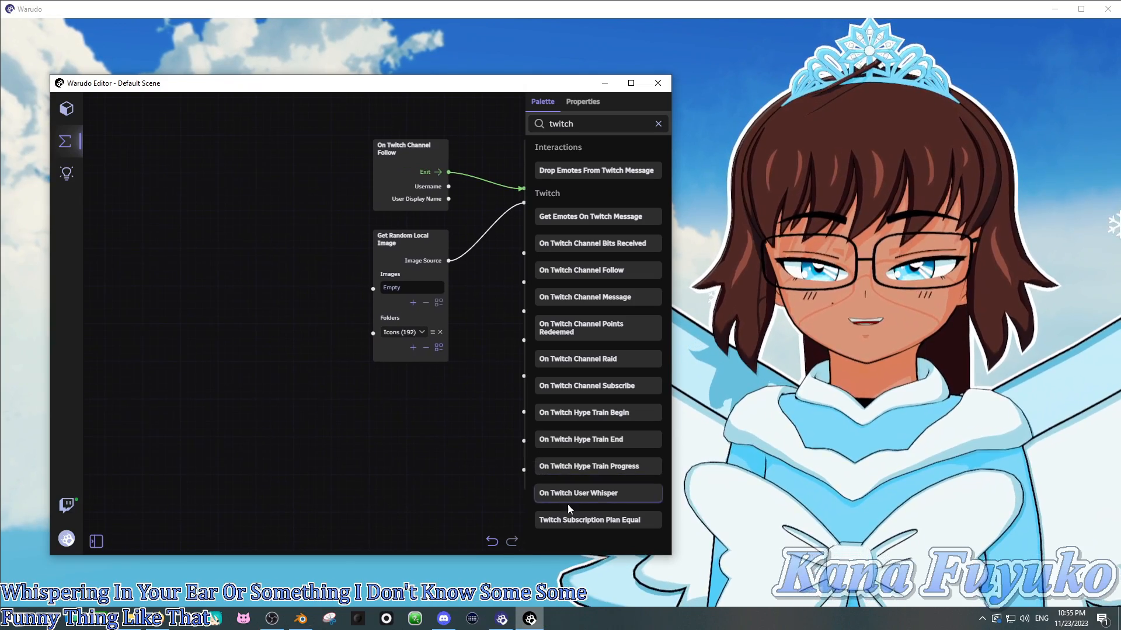
{"action": "left_click_drag", "start_coordinate": [589, 520], "coordinate": [226, 249]}
{"action": "key", "text": "Delete"}
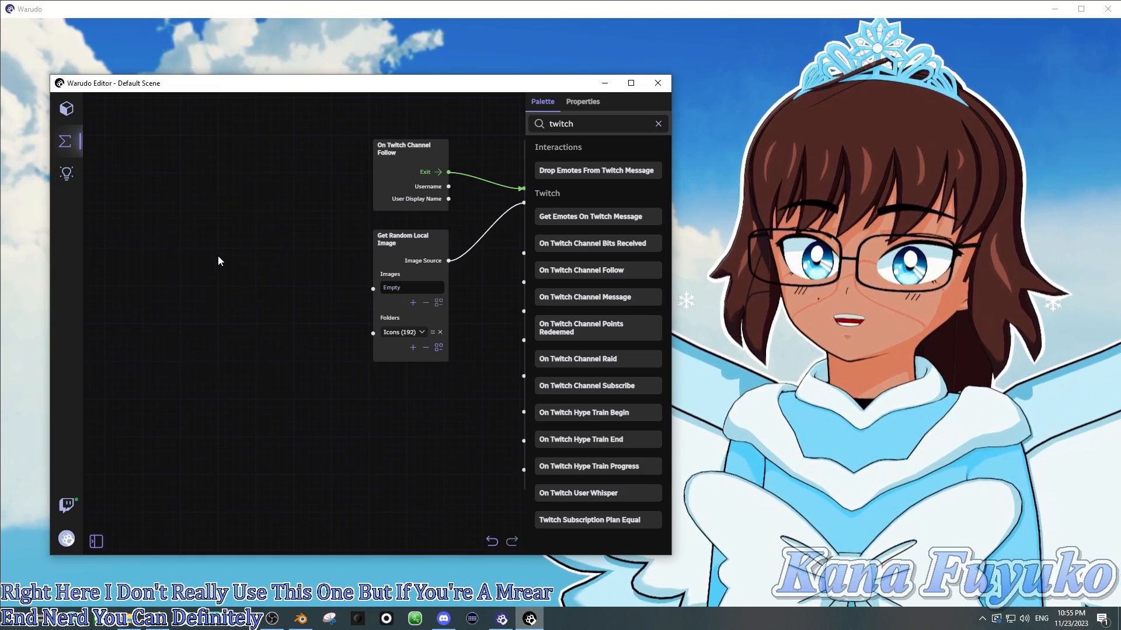
Search the node palette for "youtube".
{"action": "scroll", "coordinate": [375, 420], "scroll_direction": "down", "scroll_amount": 1}
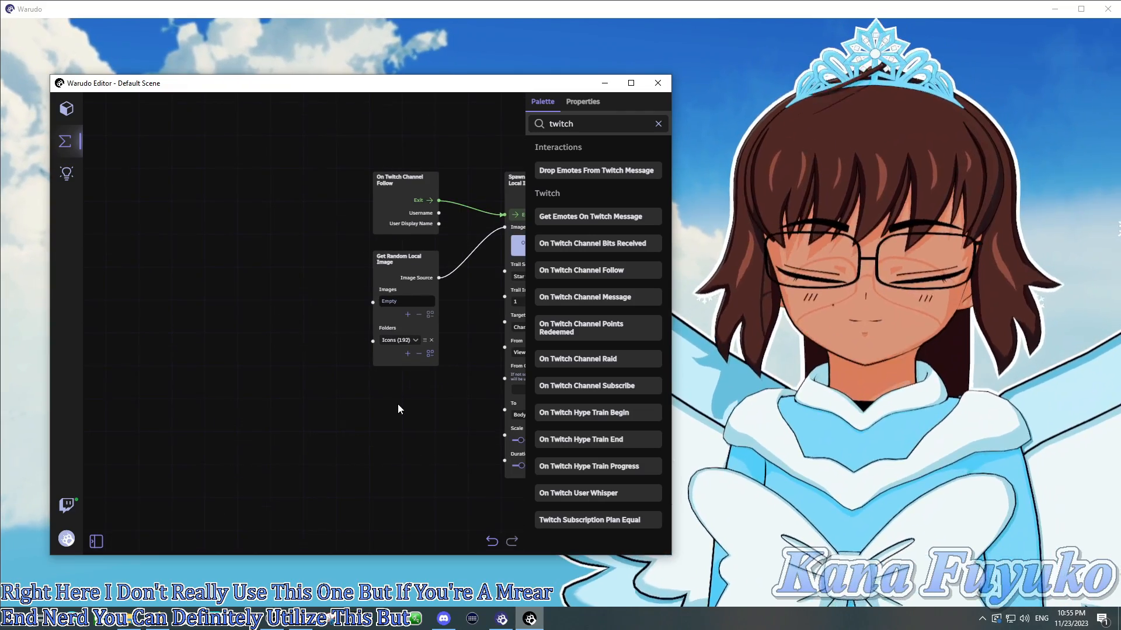
{"action": "left_click_drag", "start_coordinate": [398, 404], "coordinate": [266, 380]}
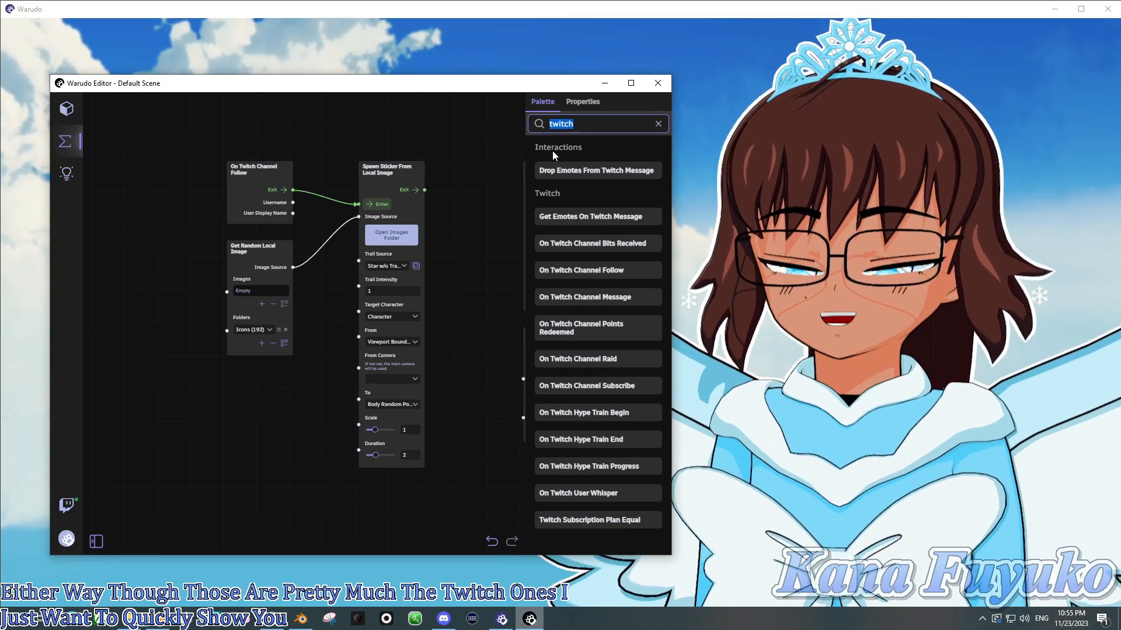
{"action": "type", "text": "youtube"}
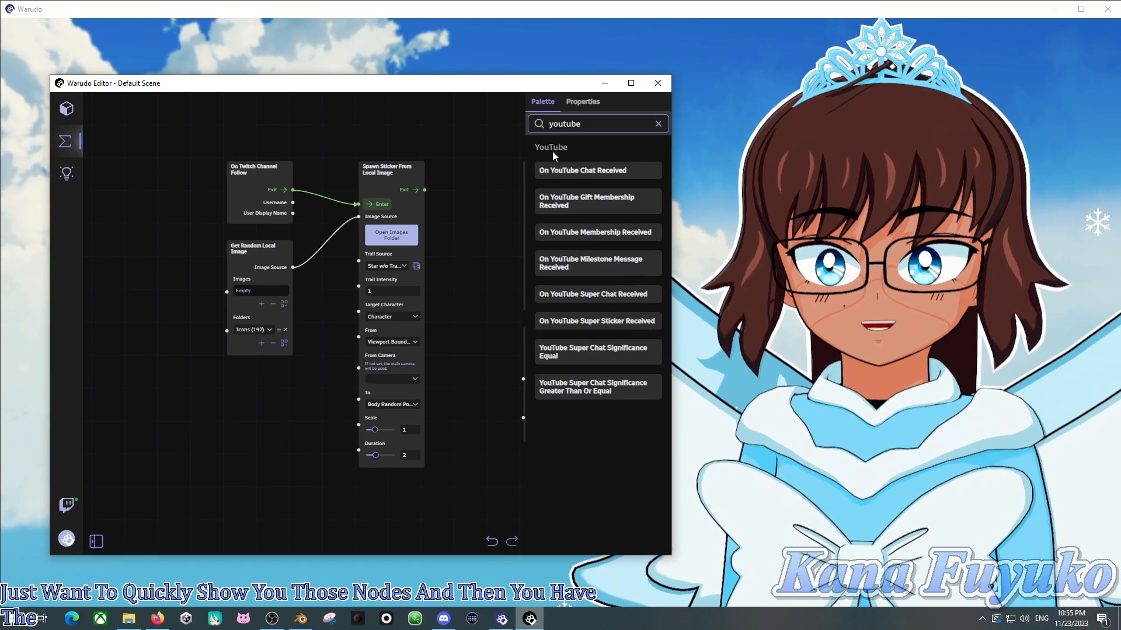
Place the On YouTube Chat, Gift Membership, Membership, Milestone Message, Super Chat and Super Sticker Received nodes on an empty canvas area.
{"action": "left_click_drag", "start_coordinate": [126, 395], "coordinate": [420, 398]}
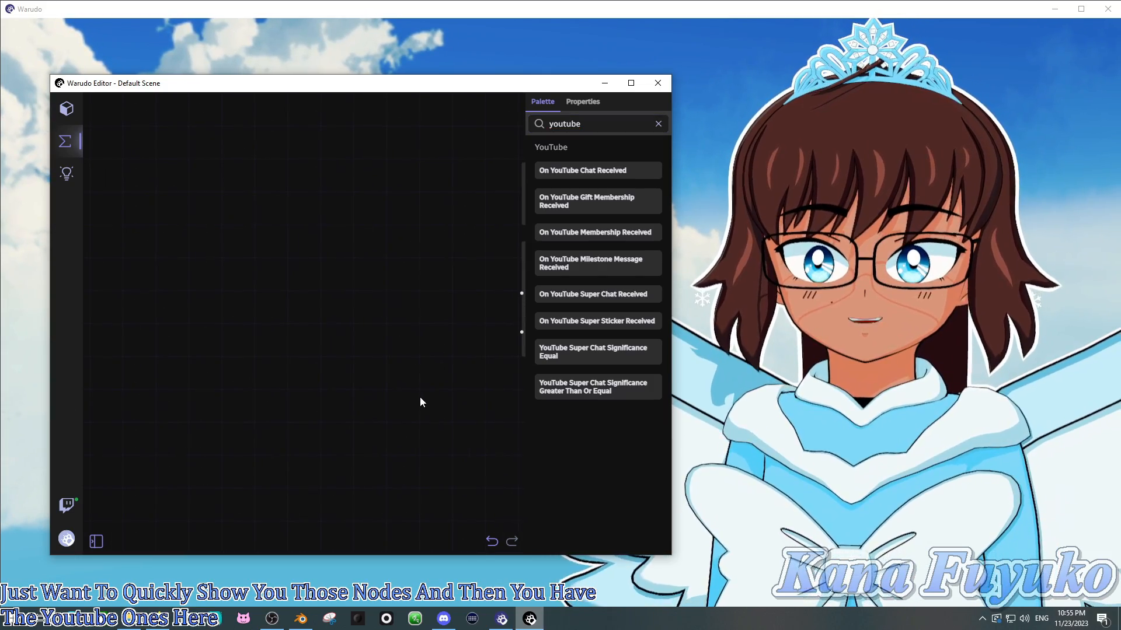
{"action": "left_click_drag", "start_coordinate": [197, 165], "coordinate": [198, 166]}
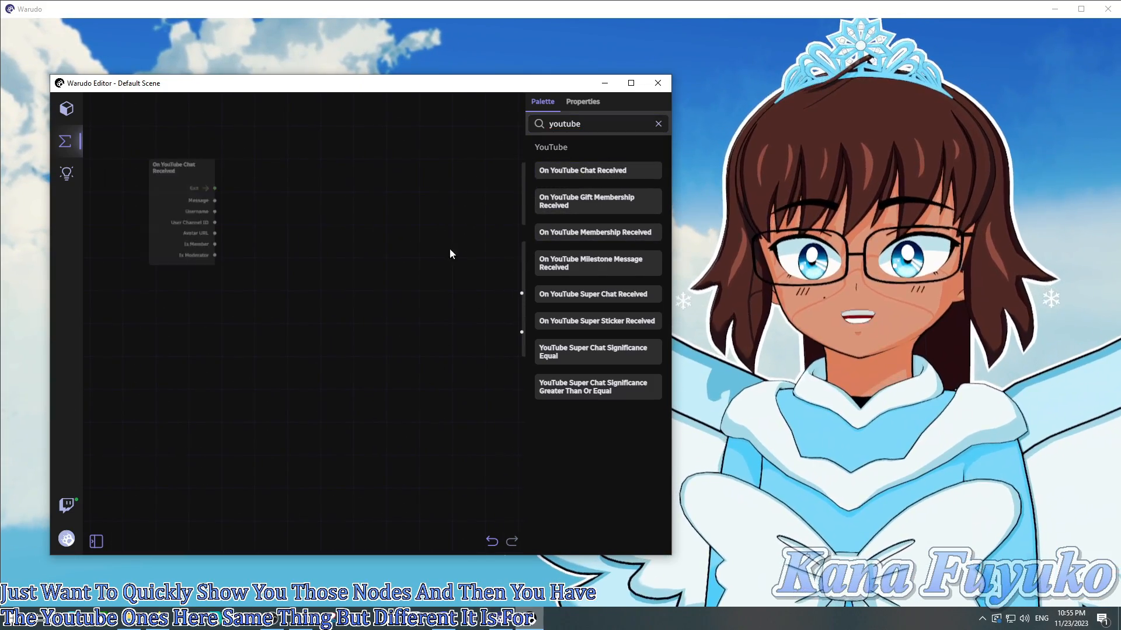
{"action": "left_click_drag", "start_coordinate": [292, 185], "coordinate": [276, 170]}
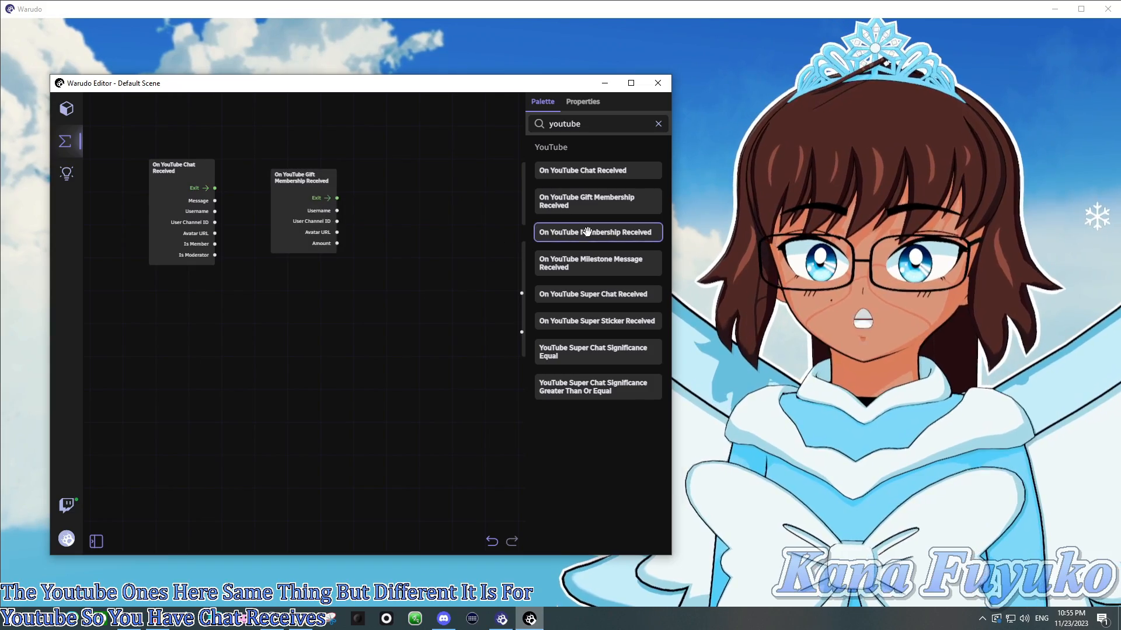
{"action": "left_click_drag", "start_coordinate": [180, 288], "coordinate": [173, 281]}
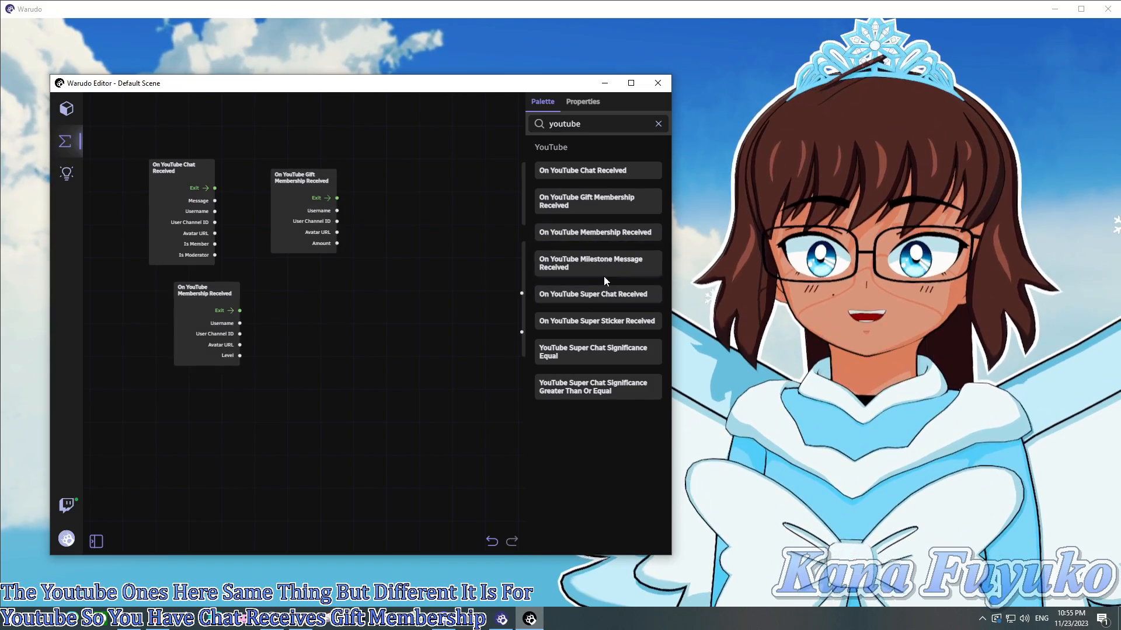
{"action": "left_click_drag", "start_coordinate": [524, 280], "coordinate": [274, 288]}
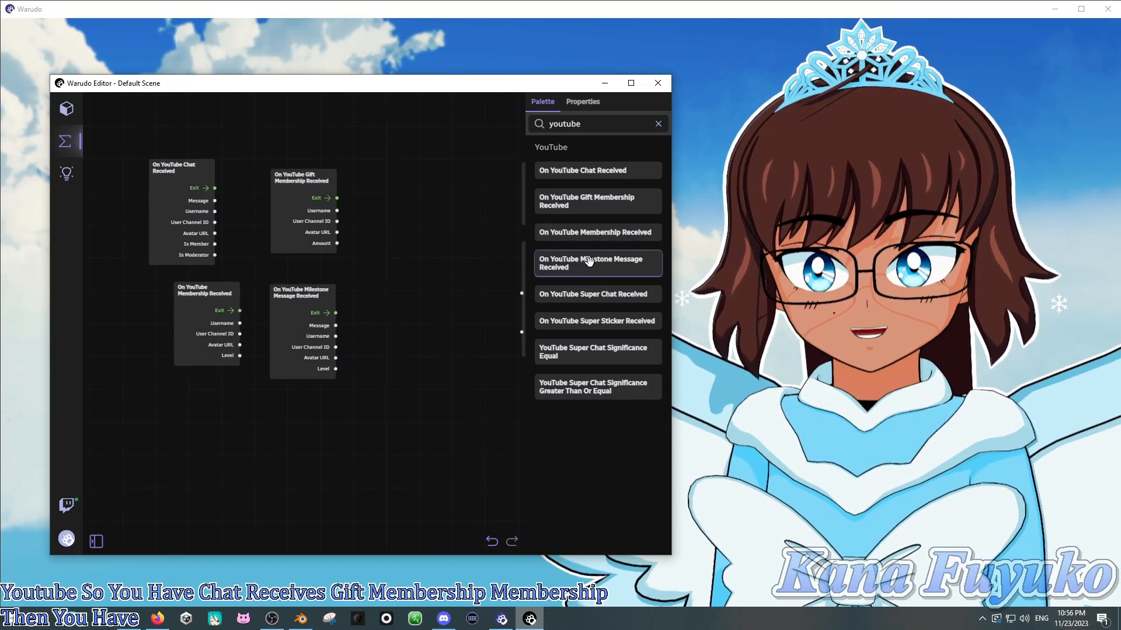
{"action": "left_click_drag", "start_coordinate": [122, 382], "coordinate": [138, 385]}
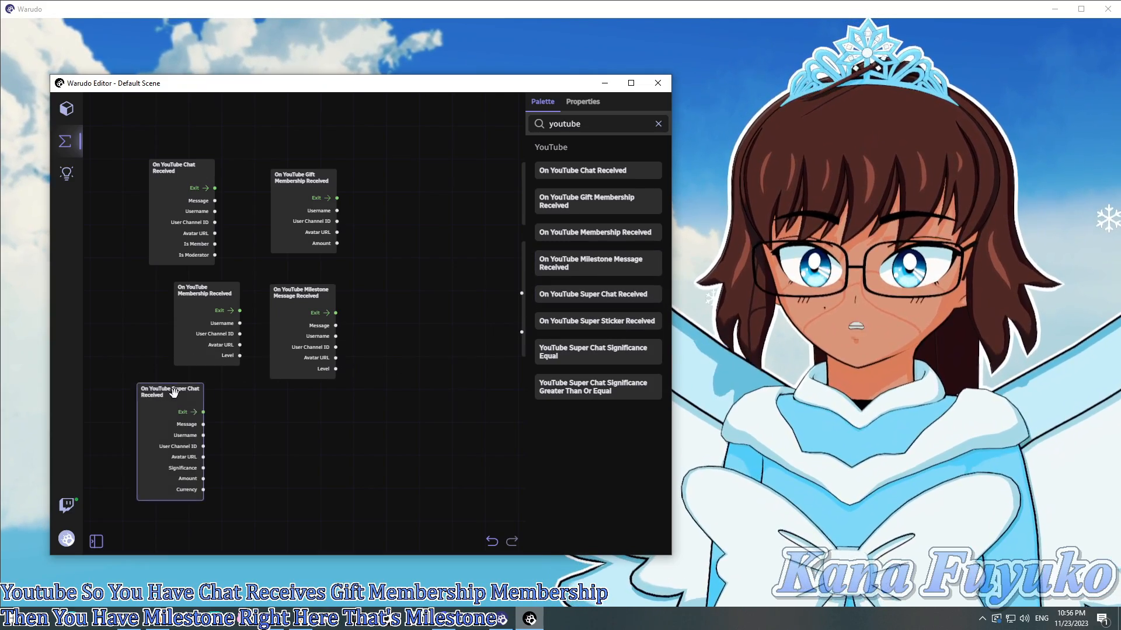
{"action": "left_click_drag", "start_coordinate": [567, 322], "coordinate": [223, 408]}
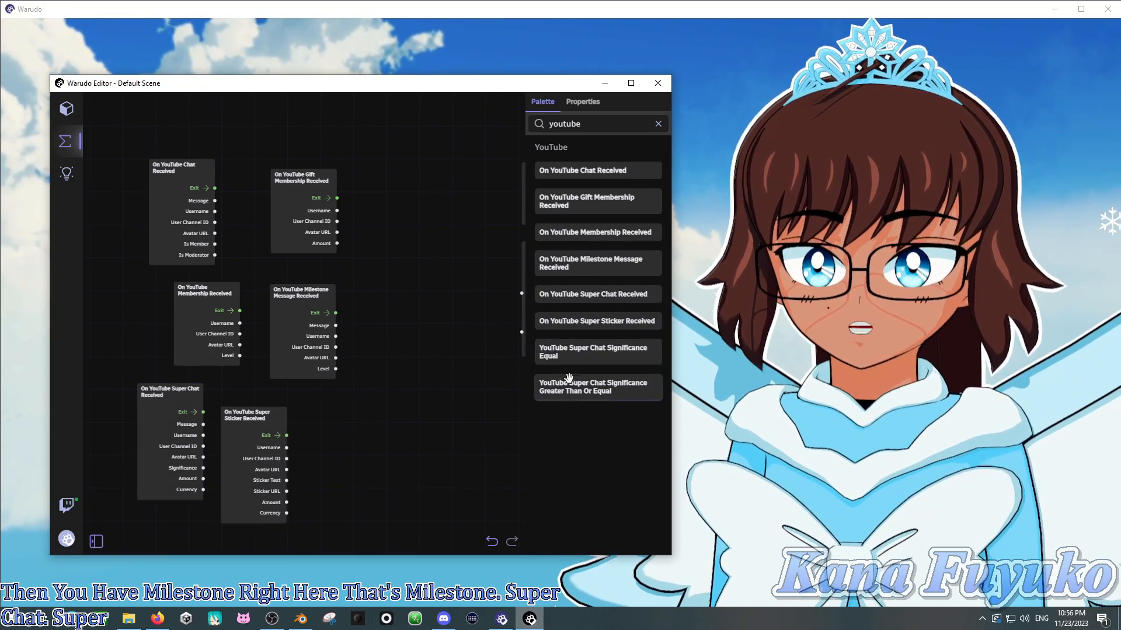
Place the YouTube Super Chat Significance Equal and Greater Than Or Equal nodes in turn, removing each after viewing its inputs.
{"action": "left_click_drag", "start_coordinate": [334, 416], "coordinate": [388, 222]}
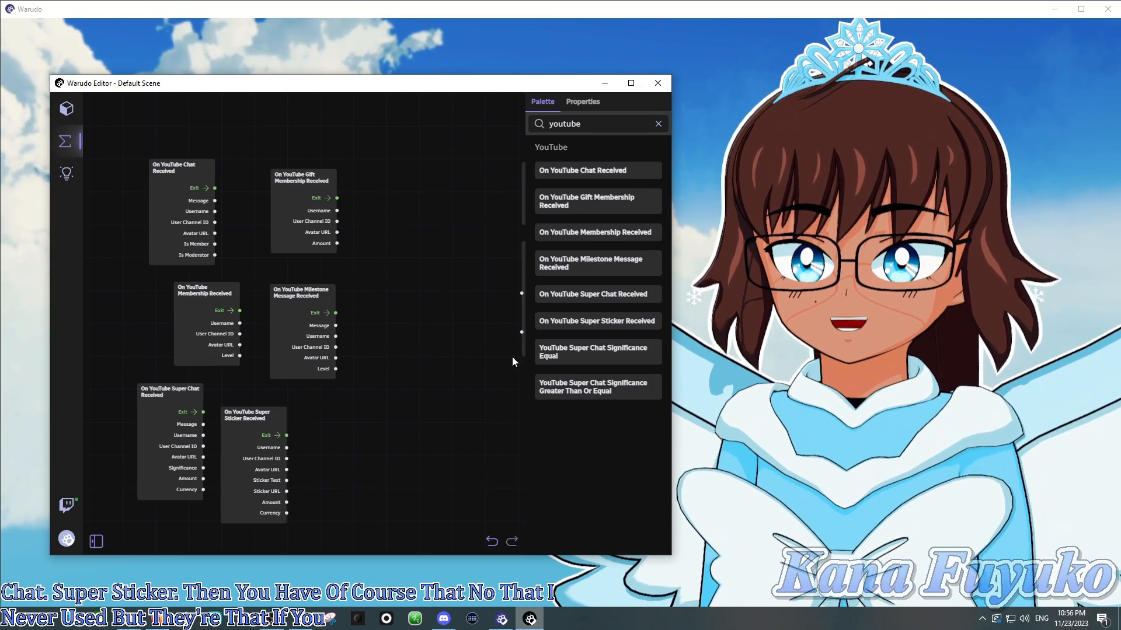
{"action": "left_click_drag", "start_coordinate": [563, 391], "coordinate": [408, 224]}
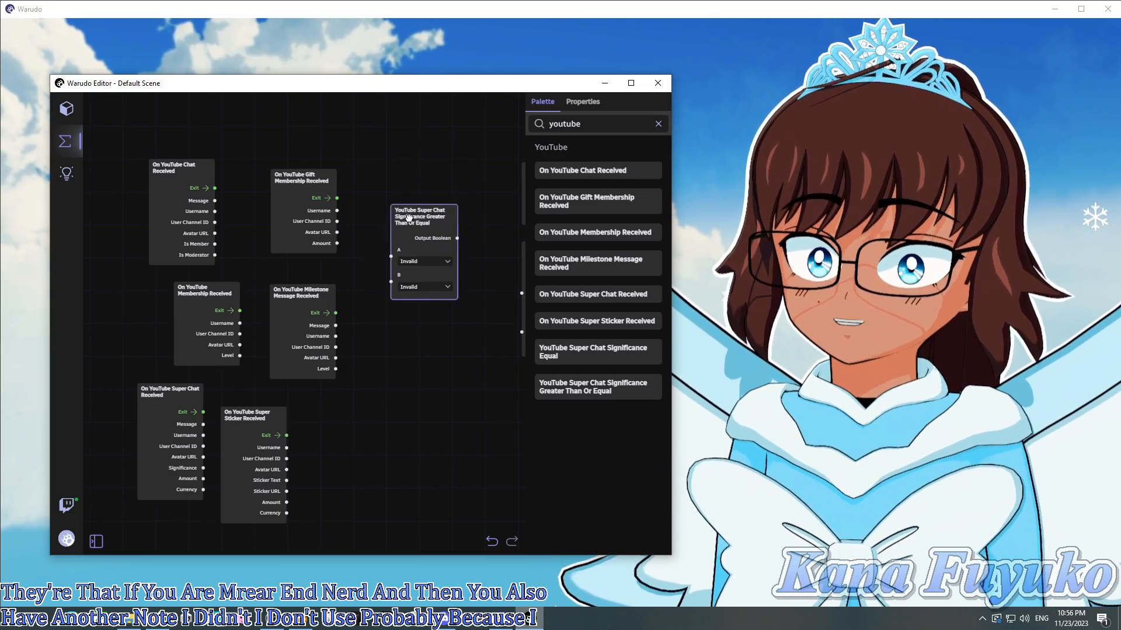
{"action": "key", "text": "Delete"}
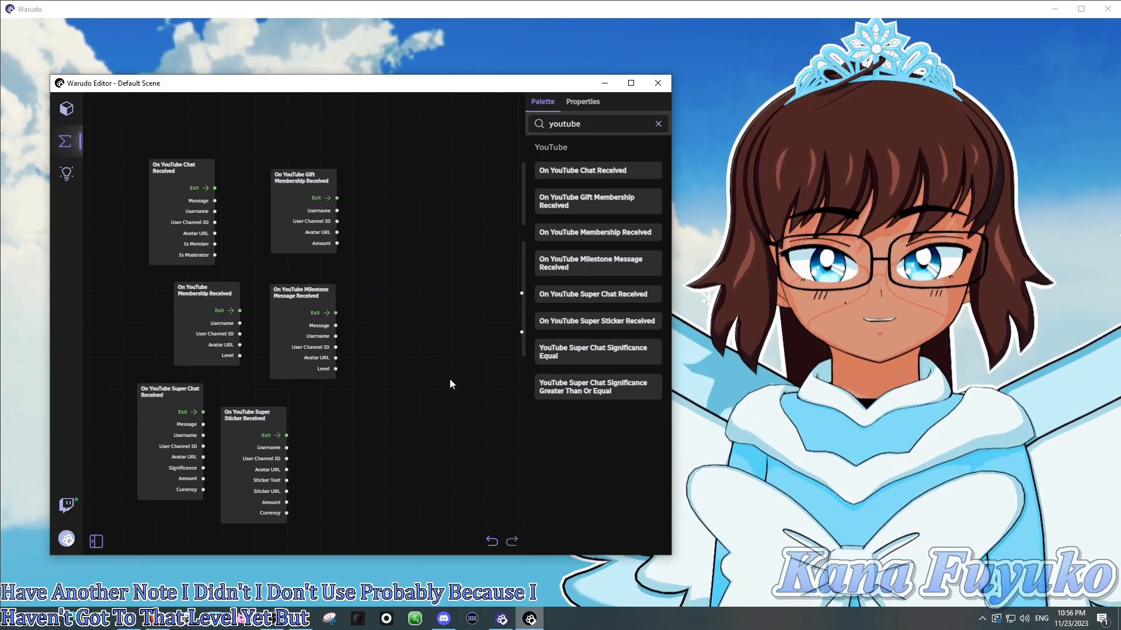
Delete all six YouTube event nodes from the canvas.
{"action": "left_click_drag", "start_coordinate": [351, 404], "coordinate": [447, 387]}
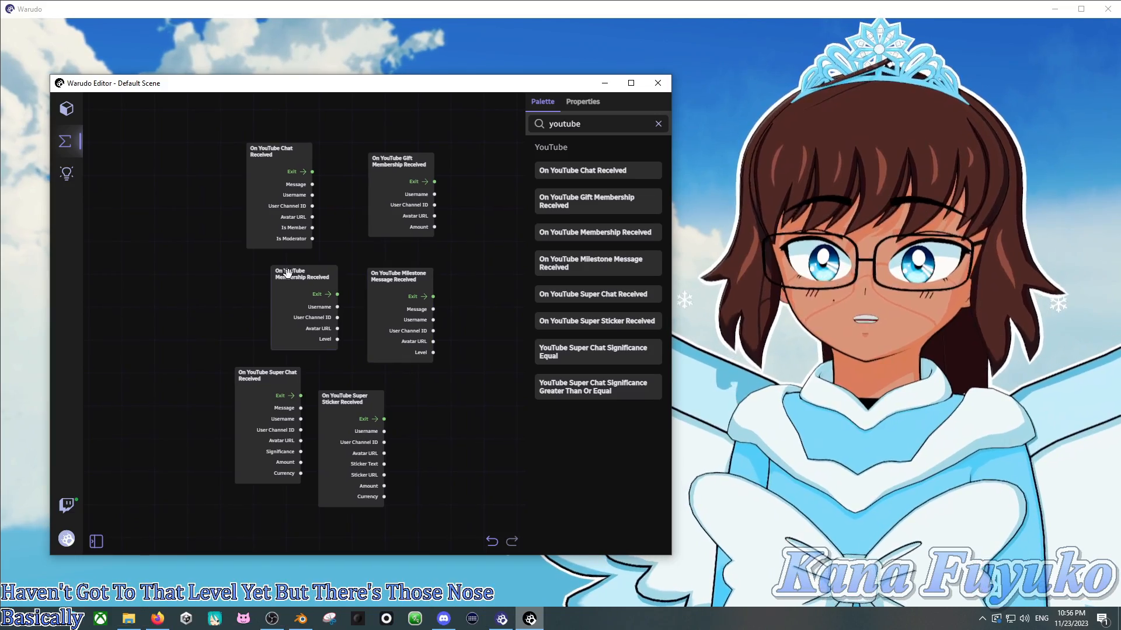
{"action": "left_click_drag", "start_coordinate": [181, 117], "coordinate": [472, 533]}
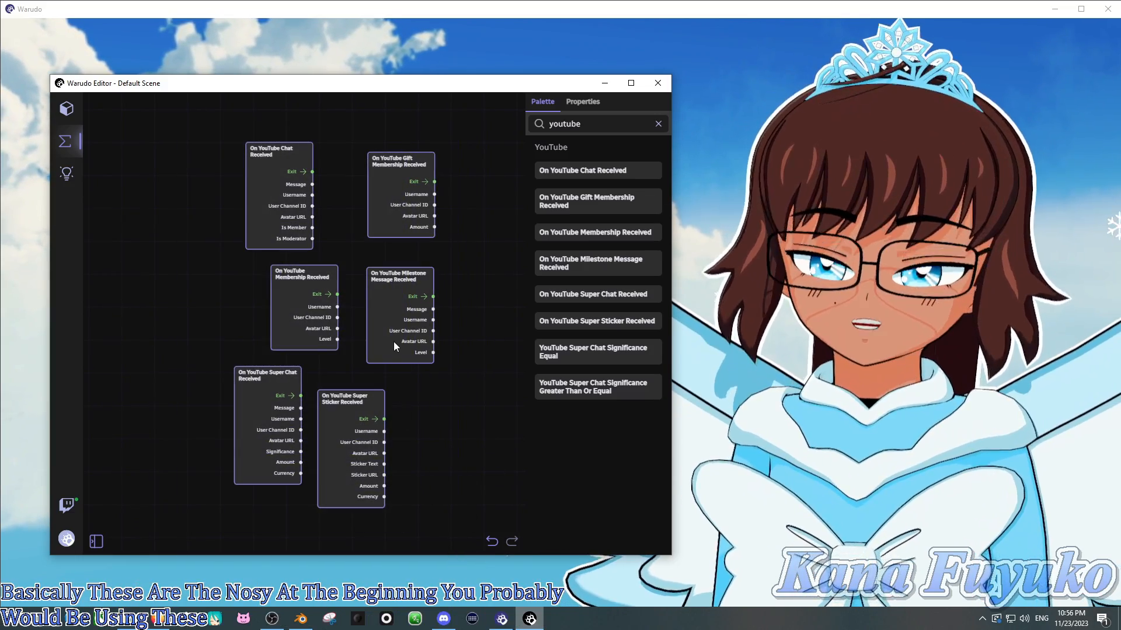
{"action": "key", "text": "Delete"}
{"action": "scroll", "coordinate": [416, 311], "scroll_direction": "down", "scroll_amount": 2}
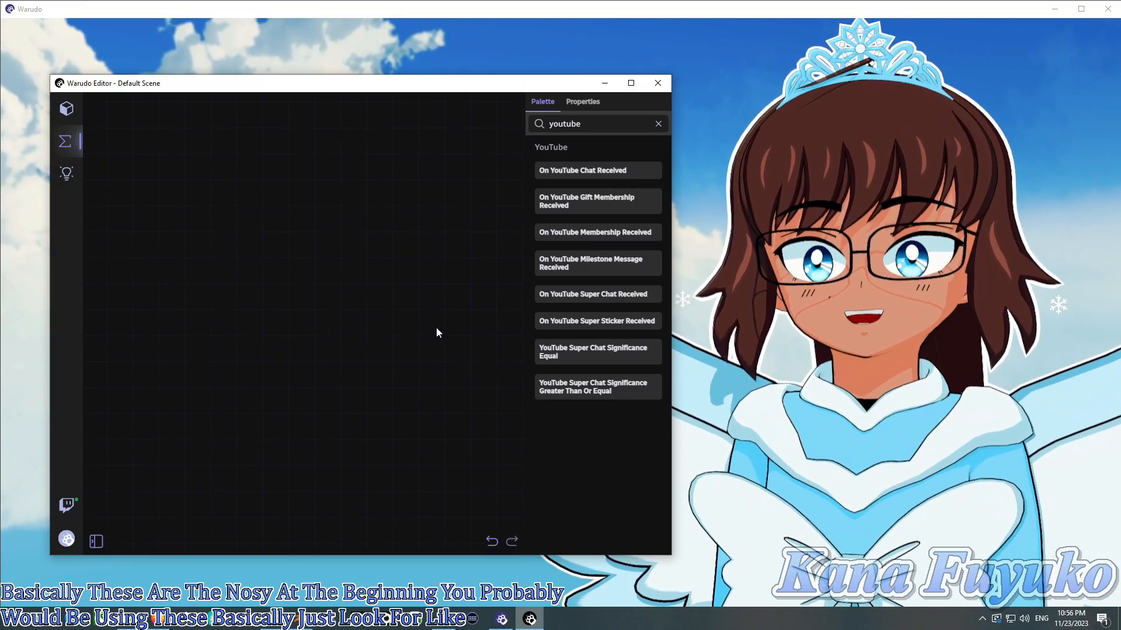
{"action": "left_click_drag", "start_coordinate": [436, 327], "coordinate": [173, 304]}
{"action": "left_click_drag", "start_coordinate": [384, 380], "coordinate": [246, 400]}
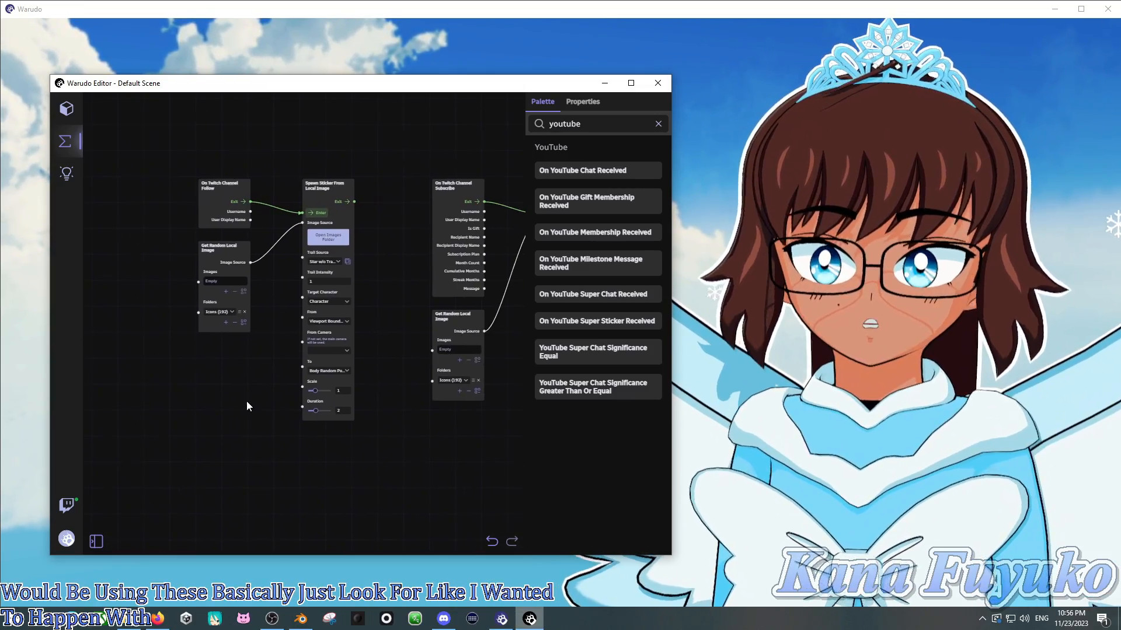
{"action": "scroll", "coordinate": [288, 411], "scroll_direction": "up", "scroll_amount": 1}
{"action": "left_click", "coordinate": [792, 345]}
{"action": "scroll", "coordinate": [792, 345], "scroll_direction": "up", "scroll_amount": 5}
{"action": "middle_click_drag", "start_coordinate": [791, 345], "coordinate": [681, 360]}
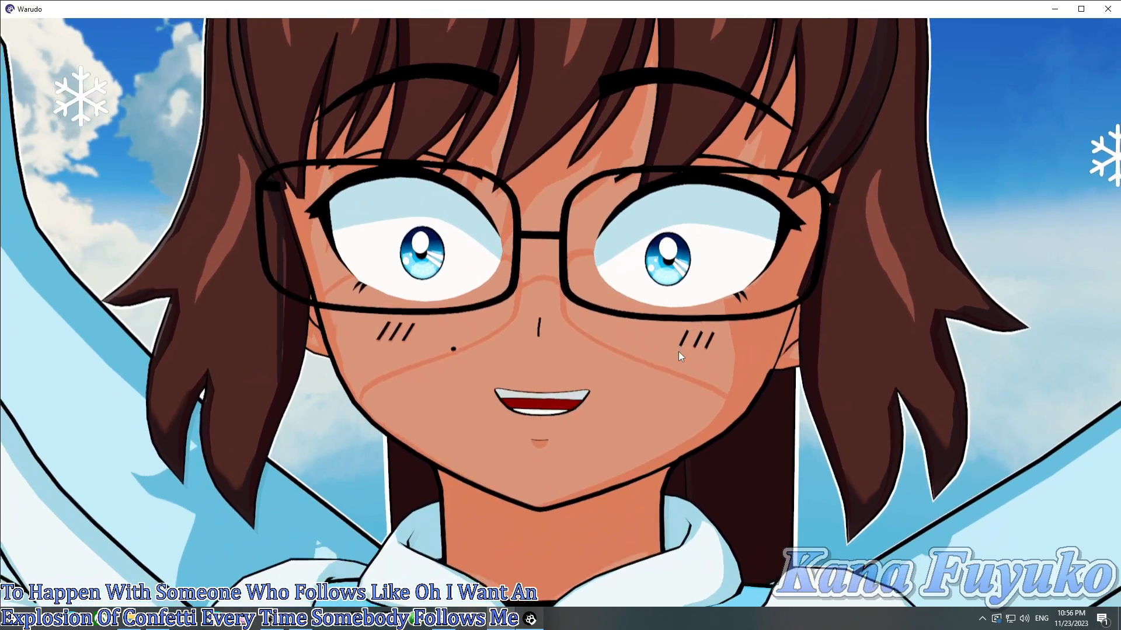
{"action": "scroll", "coordinate": [678, 351], "scroll_direction": "down", "scroll_amount": 5}
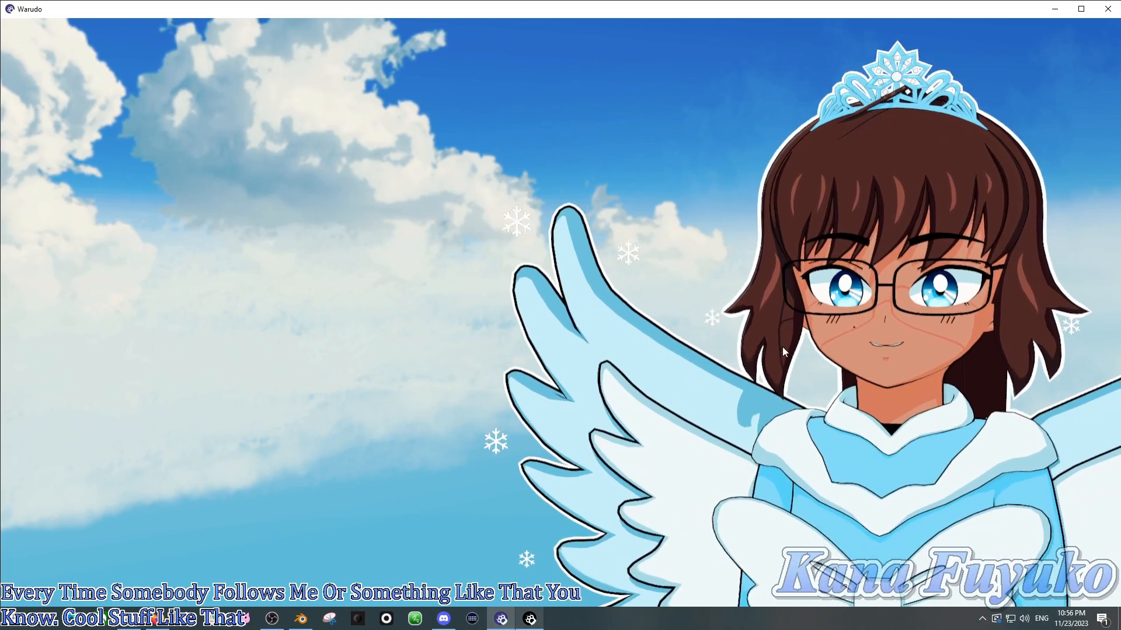
{"action": "left_click", "coordinate": [529, 618]}
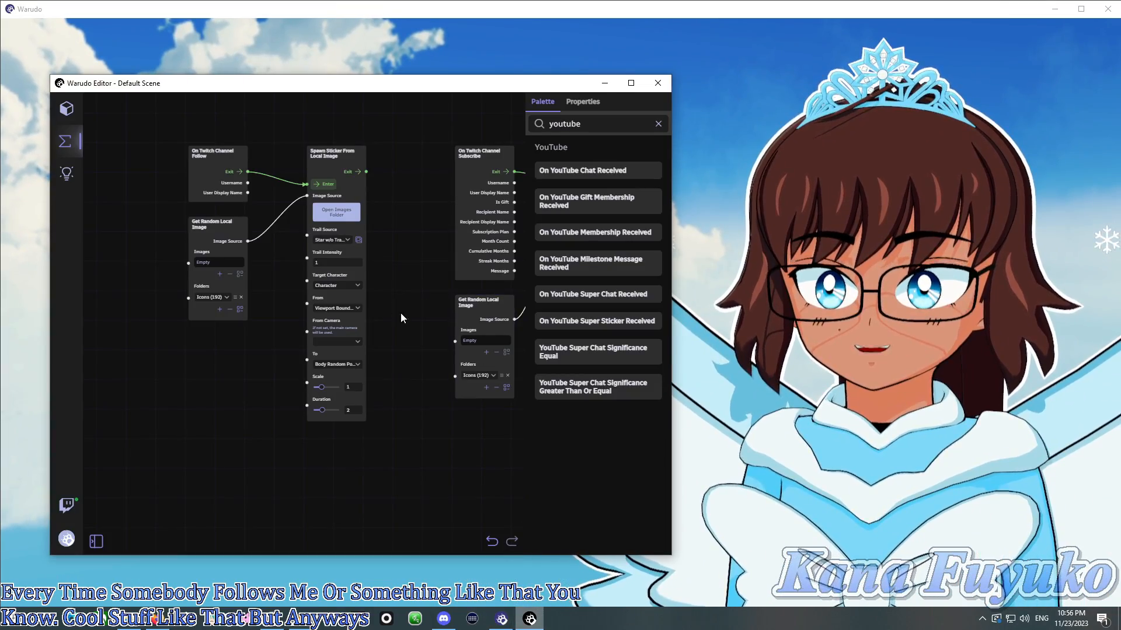
Examine the follow-triggered sticker node group, including the folder options of its Get Random Local Image node.
{"action": "left_click_drag", "start_coordinate": [401, 313], "coordinate": [444, 345]}
{"action": "scroll", "coordinate": [328, 304], "scroll_direction": "up", "scroll_amount": 2}
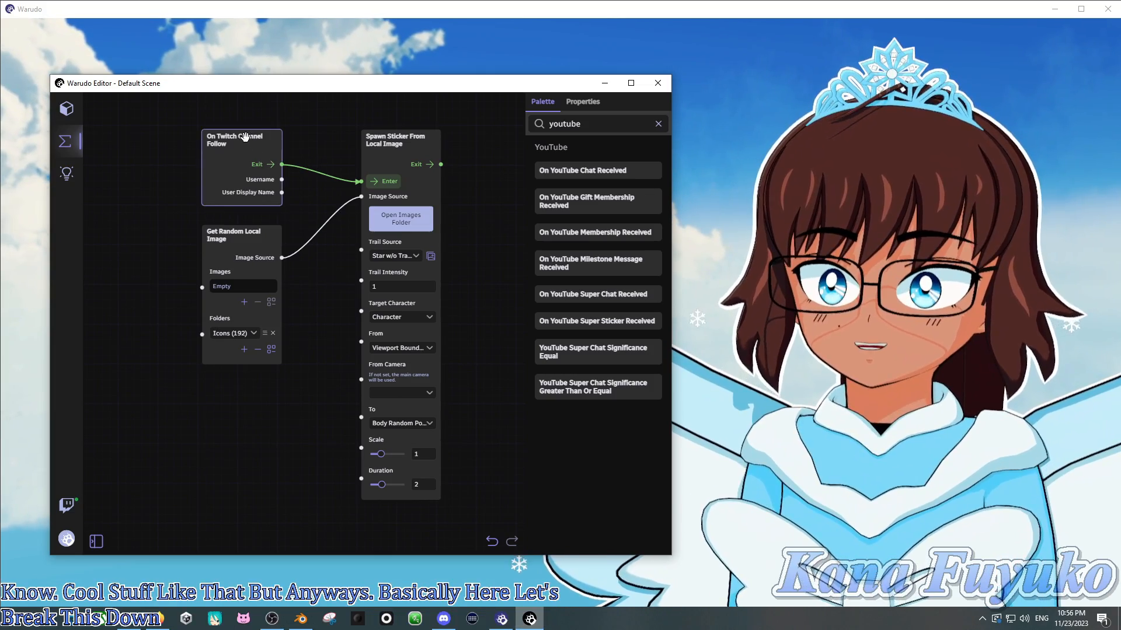
{"action": "left_click", "coordinate": [217, 145]}
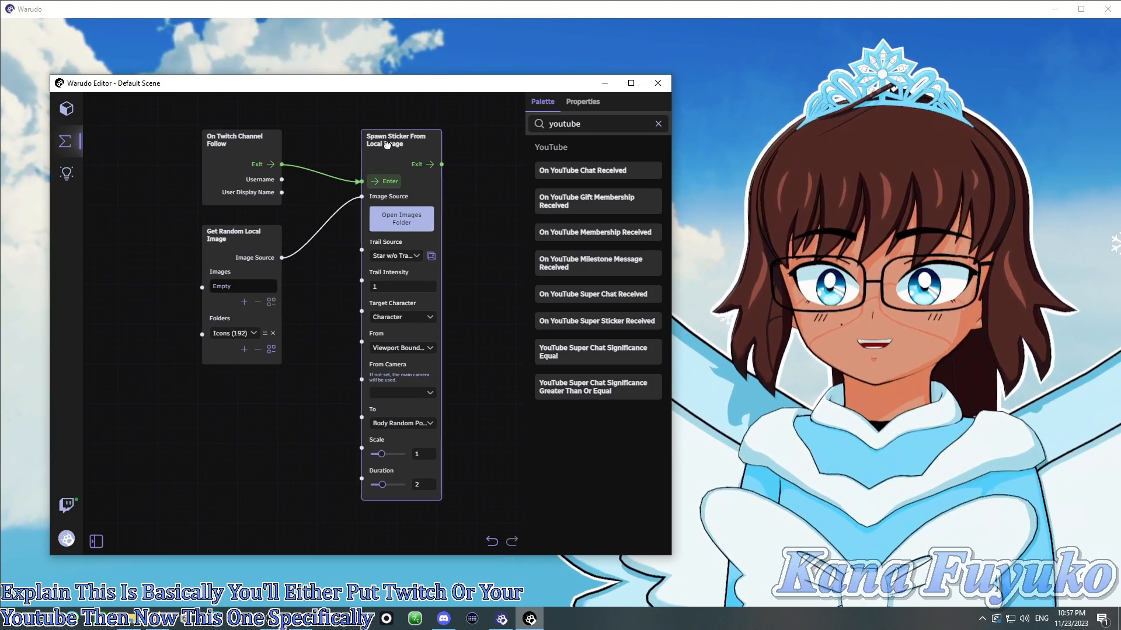
{"action": "left_click_drag", "start_coordinate": [396, 143], "coordinate": [391, 144]}
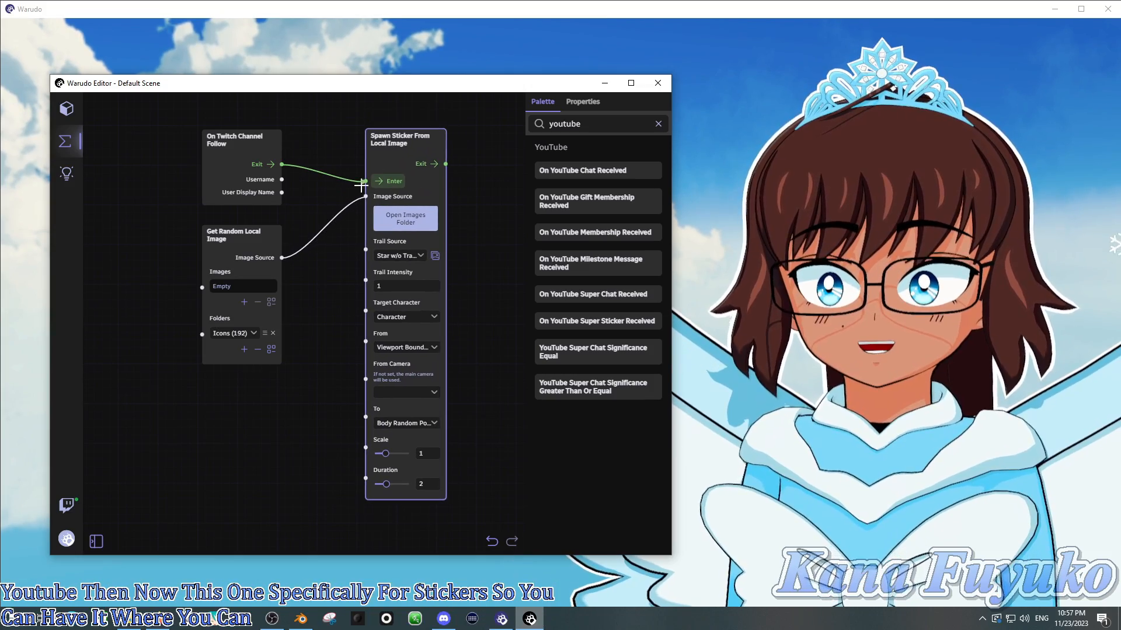
{"action": "mouse_move", "coordinate": [257, 238]}
{"action": "left_mouse_down"}
{"action": "mouse_move", "coordinate": [245, 249]}
{"action": "mouse_move", "coordinate": [261, 238]}
{"action": "left_mouse_up"}
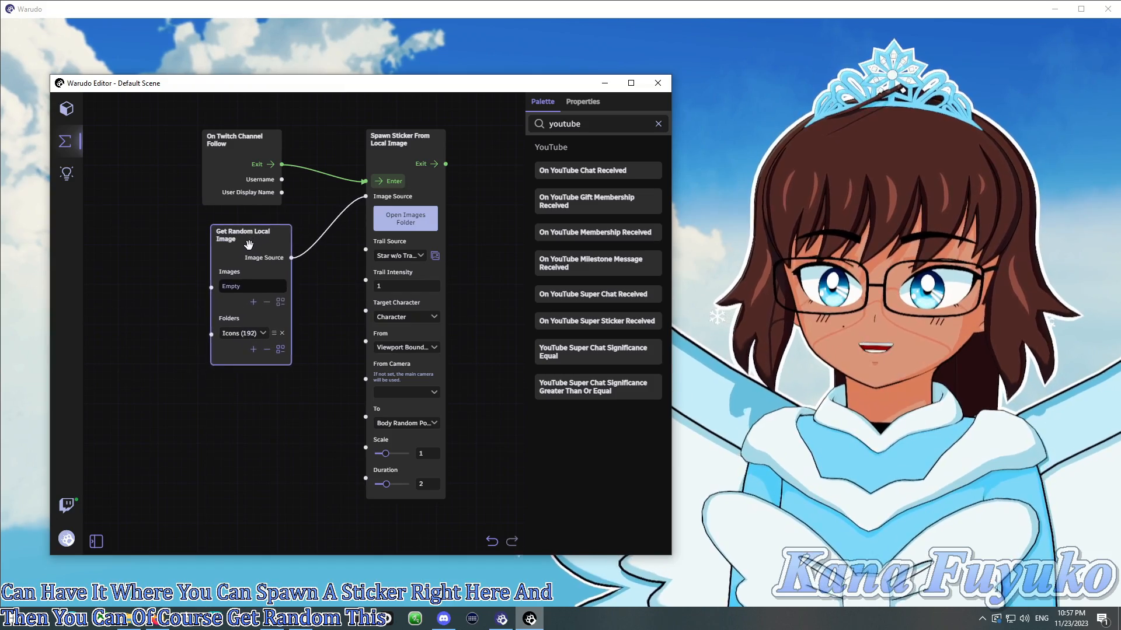
{"action": "left_click", "coordinate": [252, 339]}
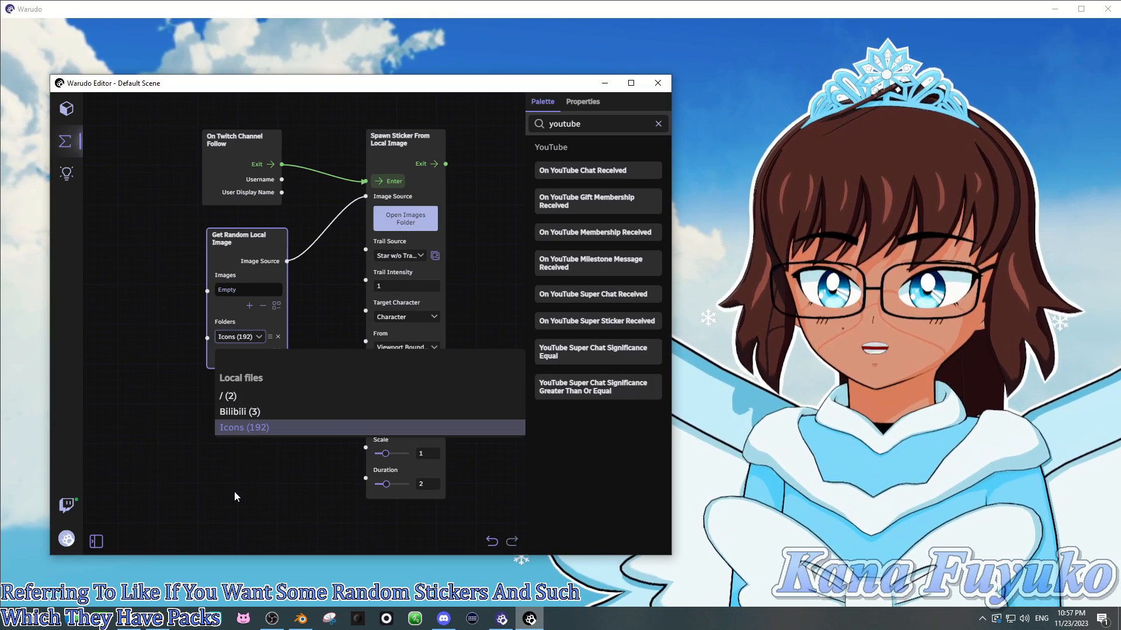
{"action": "left_click", "coordinate": [232, 484]}
{"action": "left_click_drag", "start_coordinate": [261, 241], "coordinate": [264, 239]}
{"action": "mouse_move", "coordinate": [409, 131]}
{"action": "left_mouse_down"}
{"action": "mouse_move", "coordinate": [403, 141]}
{"action": "mouse_move", "coordinate": [403, 118]}
{"action": "left_mouse_up"}
Compare the sticker-spawning node groups for the Twitch follow and subscribe events.
{"action": "scroll", "coordinate": [466, 241], "scroll_direction": "down", "scroll_amount": 1}
{"action": "left_click_drag", "start_coordinate": [467, 242], "coordinate": [209, 240]}
{"action": "scroll", "coordinate": [209, 289], "scroll_direction": "down", "scroll_amount": 3}
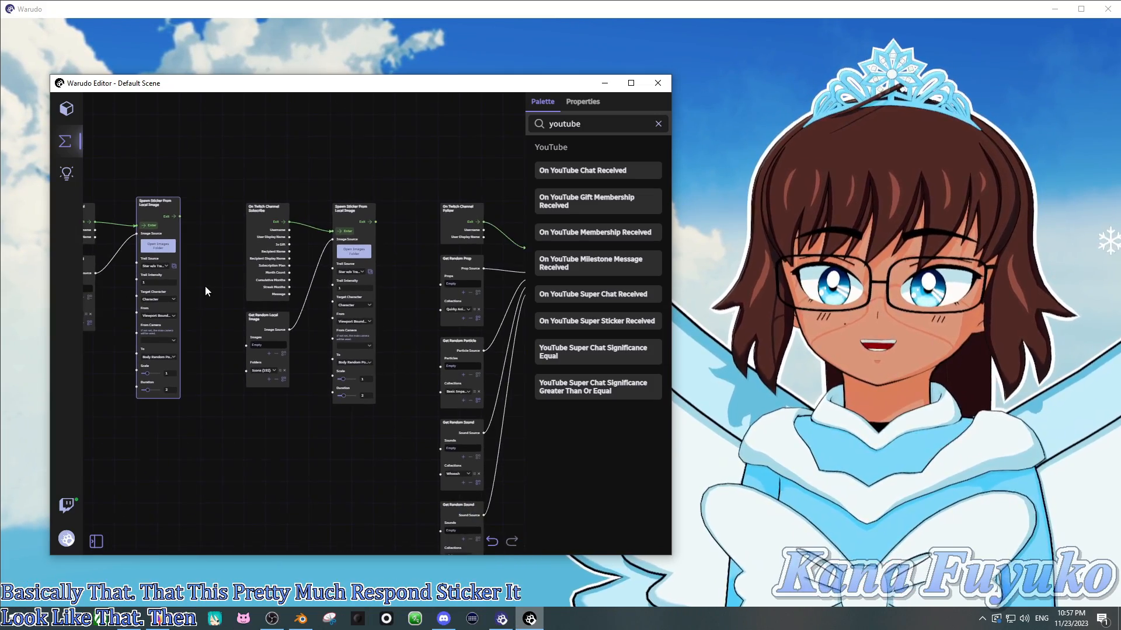
{"action": "scroll", "coordinate": [205, 286], "scroll_direction": "up", "scroll_amount": 1}
{"action": "left_click_drag", "start_coordinate": [205, 285], "coordinate": [323, 251]}
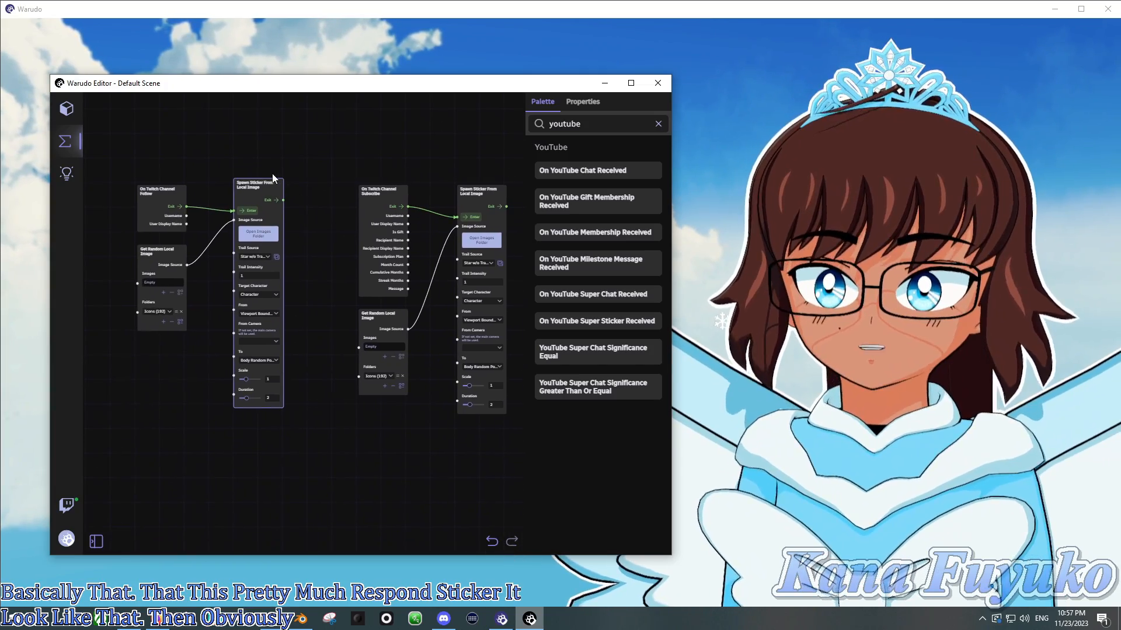
{"action": "scroll", "coordinate": [313, 309], "scroll_direction": "down", "scroll_amount": 1}
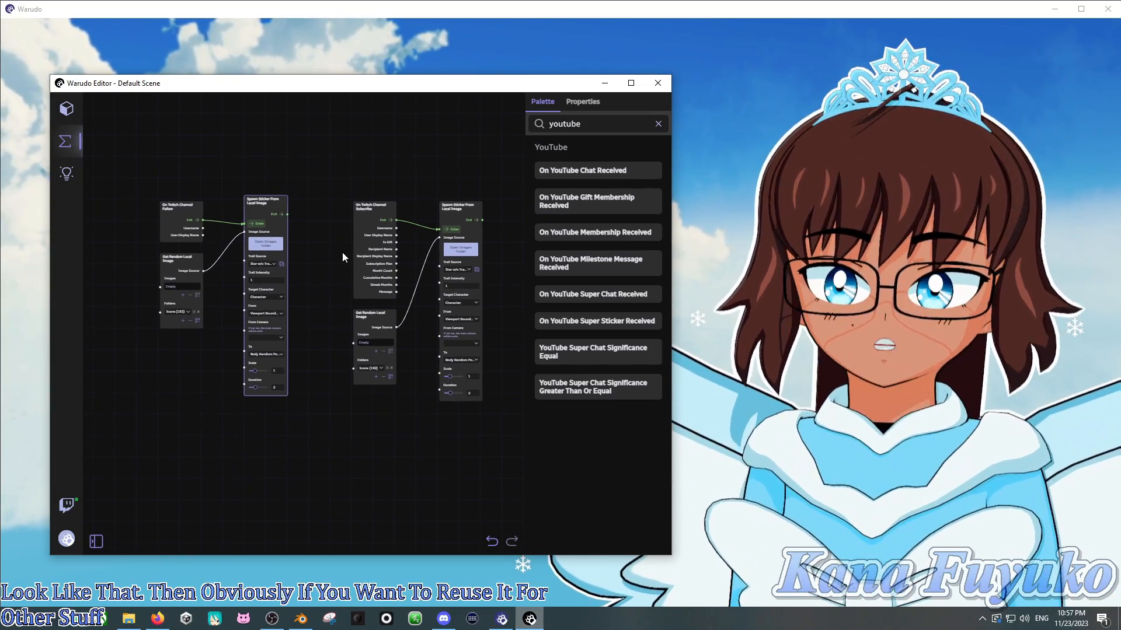
{"action": "scroll", "coordinate": [343, 257], "scroll_direction": "up", "scroll_amount": 1}
{"action": "scroll", "coordinate": [323, 330], "scroll_direction": "down", "scroll_amount": 1}
Examine the follow-triggered Throw Prop At Character group and select its four random prop, particle and sound nodes.
{"action": "left_click_drag", "start_coordinate": [335, 313], "coordinate": [133, 293]}
{"action": "scroll", "coordinate": [500, 278], "scroll_direction": "up", "scroll_amount": 1}
{"action": "left_click_drag", "start_coordinate": [513, 243], "coordinate": [459, 211]}
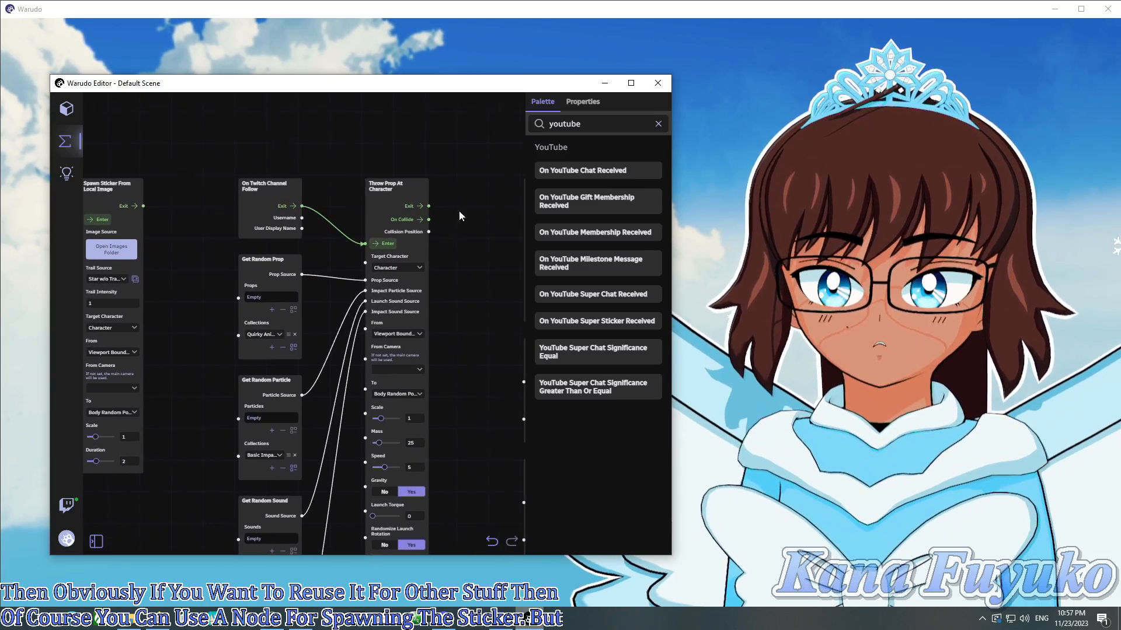
{"action": "left_click_drag", "start_coordinate": [449, 313], "coordinate": [430, 274]}
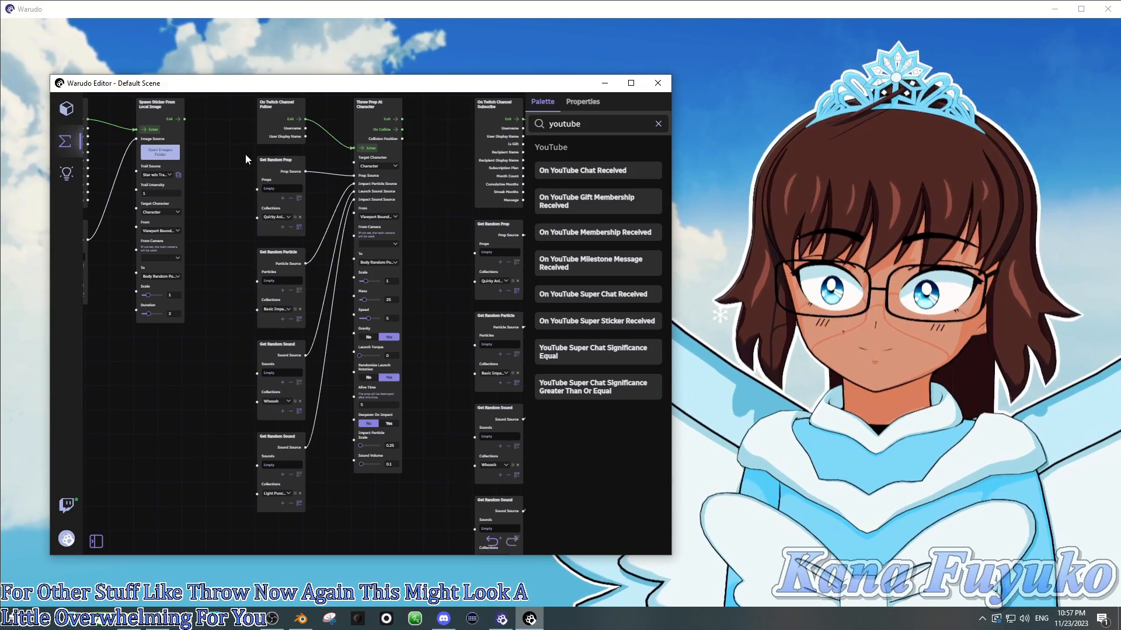
{"action": "left_click_drag", "start_coordinate": [240, 159], "coordinate": [312, 530]}
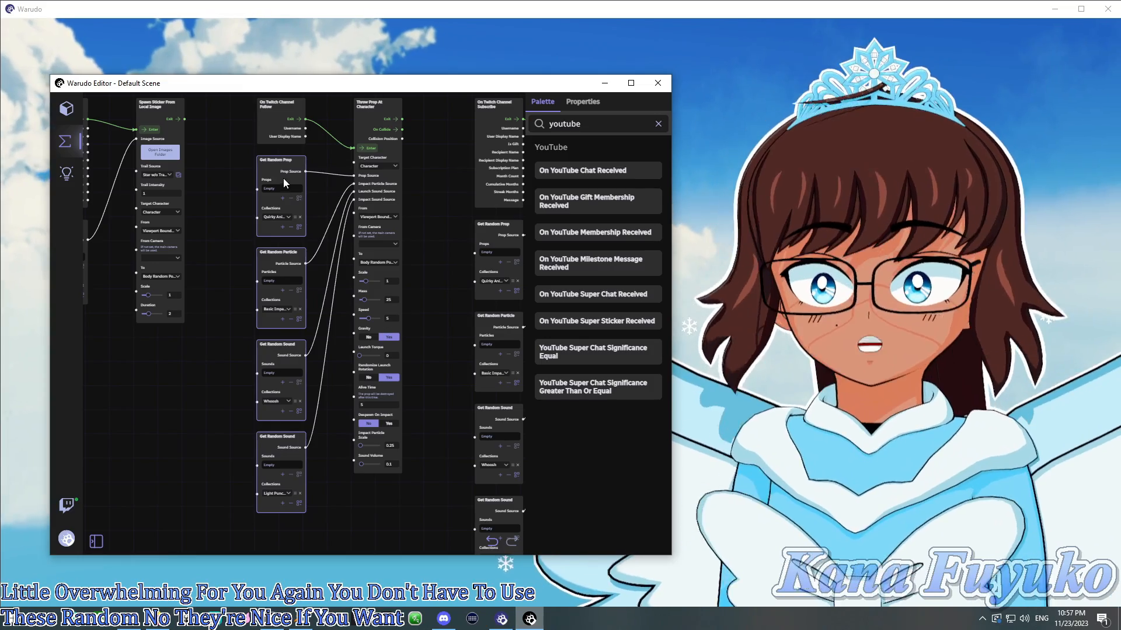
Examine how the On Twitch Channel Follow node connects to the Throw Prop At Character node.
{"action": "left_click", "coordinate": [325, 145]}
{"action": "left_click_drag", "start_coordinate": [325, 146], "coordinate": [307, 306]}
{"action": "scroll", "coordinate": [303, 303], "scroll_direction": "up", "scroll_amount": 3}
{"action": "left_click", "coordinate": [266, 250]}
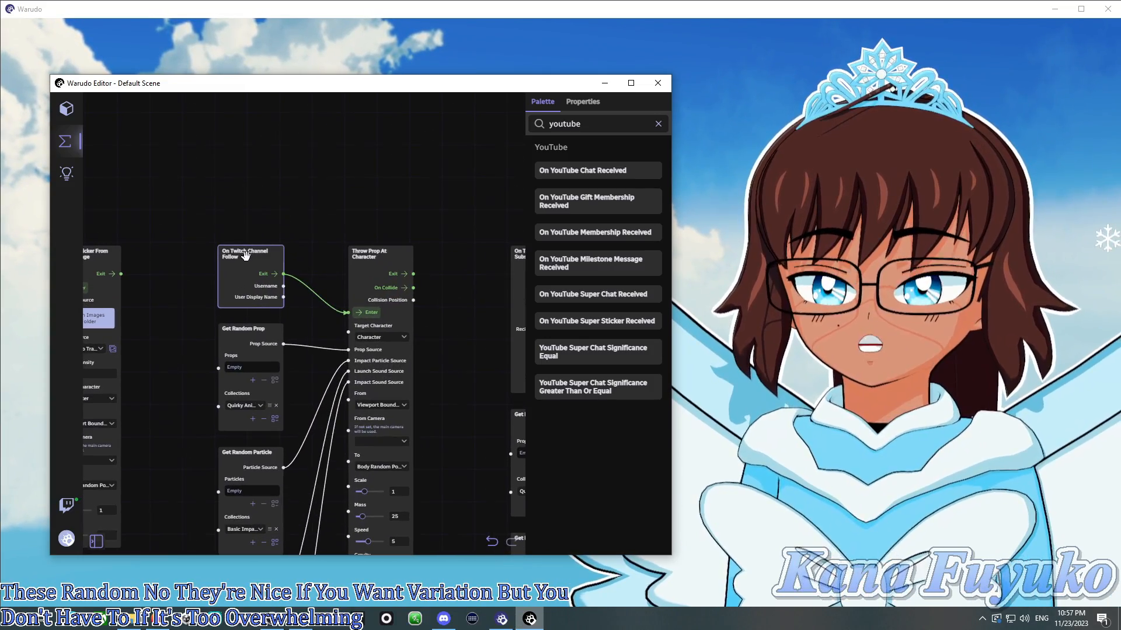
{"action": "scroll", "coordinate": [204, 273], "scroll_direction": "up", "scroll_amount": 2}
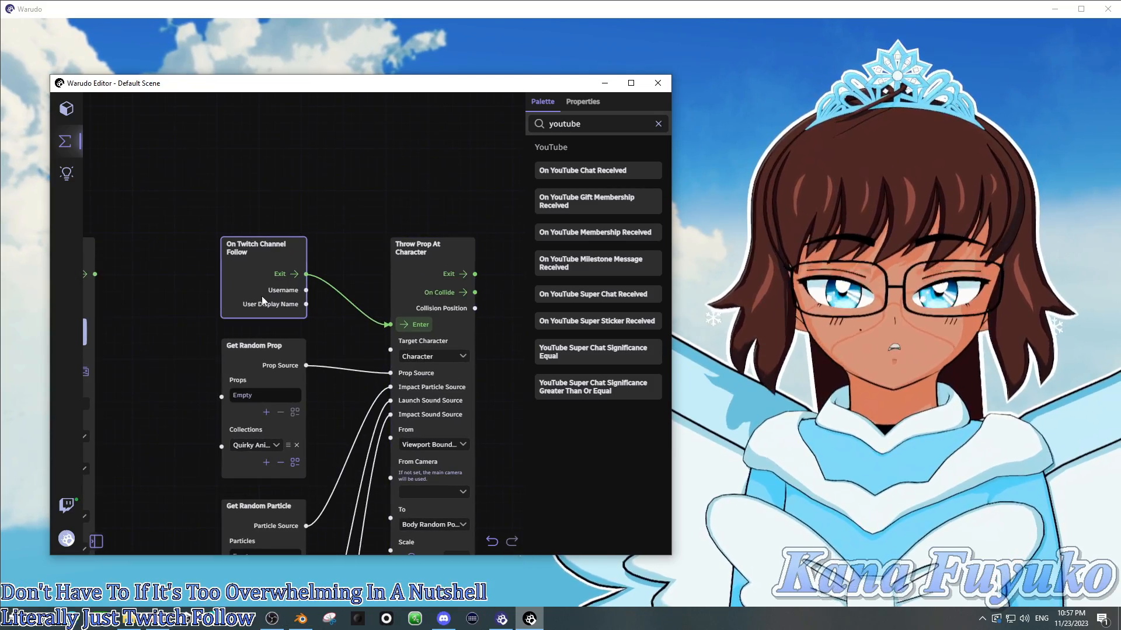
{"action": "left_click_drag", "start_coordinate": [348, 304], "coordinate": [234, 288]}
{"action": "left_click", "coordinate": [335, 228]}
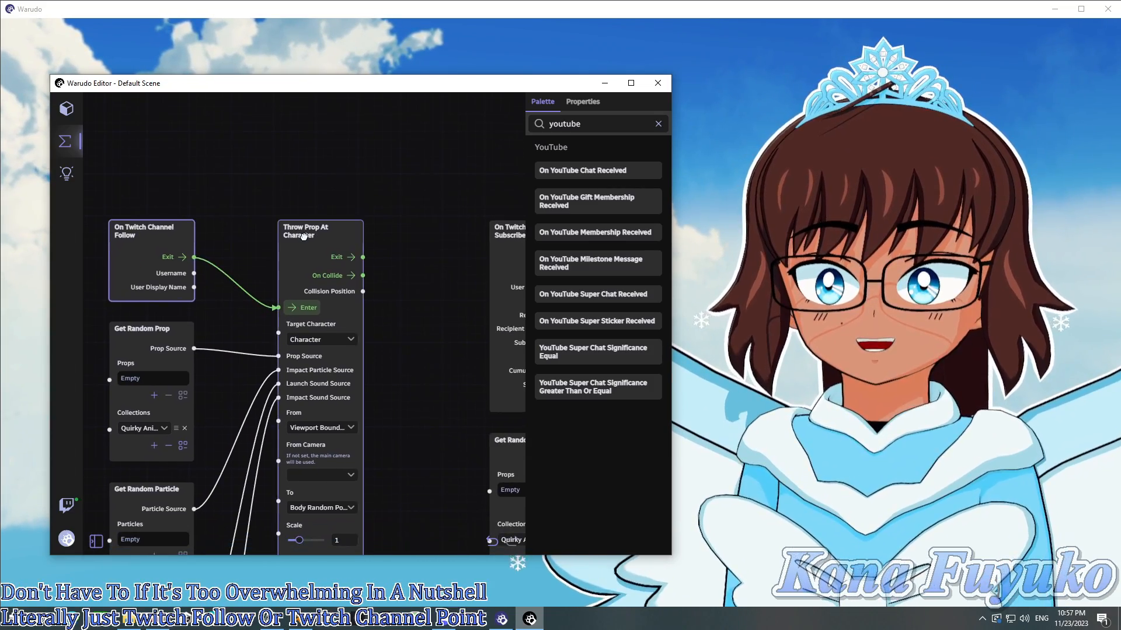
{"action": "scroll", "coordinate": [412, 325], "scroll_direction": "down", "scroll_amount": 4}
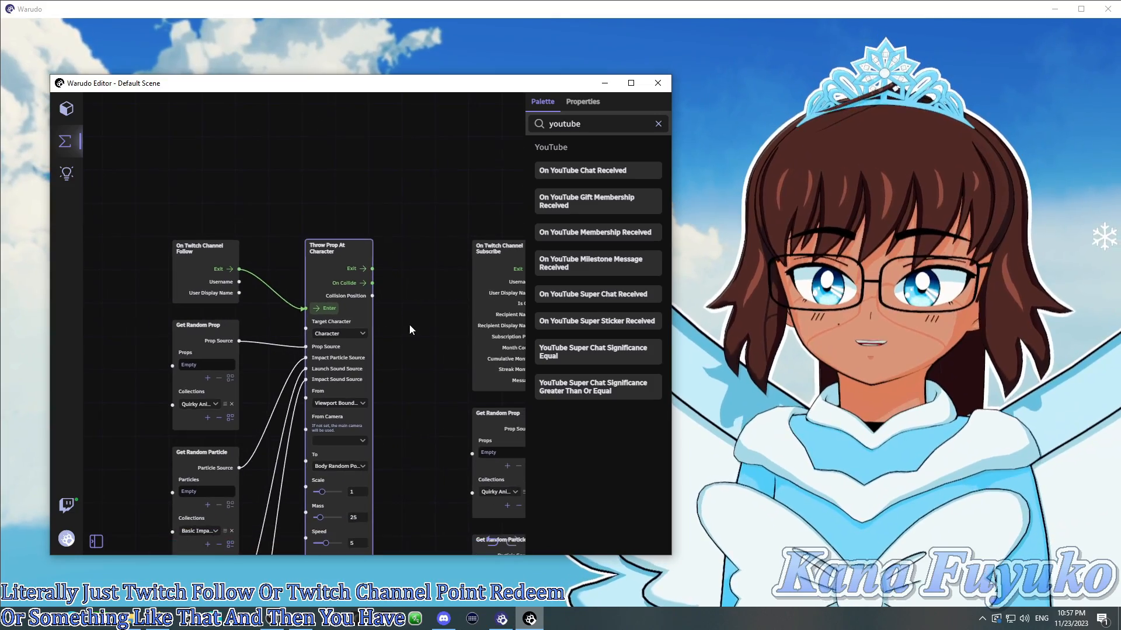
Remove the Quirky Animals collection from the Get Random Prop node in the Twitch follow prop-throwing group.
{"action": "left_click", "coordinate": [255, 416]}
{"action": "left_click_drag", "start_coordinate": [286, 386], "coordinate": [341, 250]}
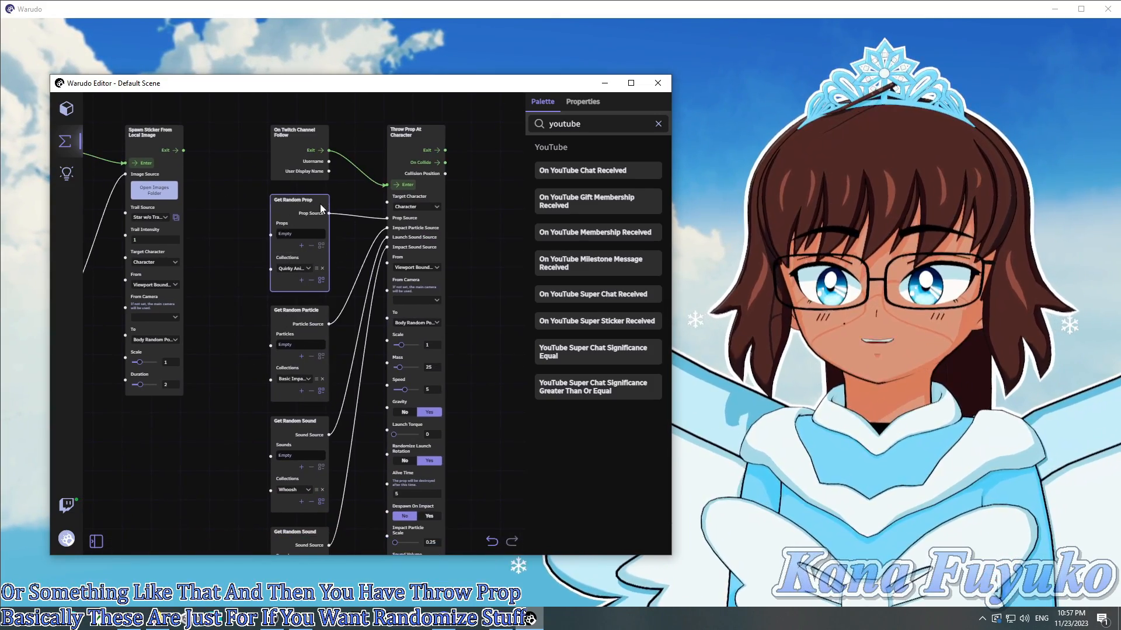
{"action": "scroll", "coordinate": [282, 265], "scroll_direction": "up", "scroll_amount": 2}
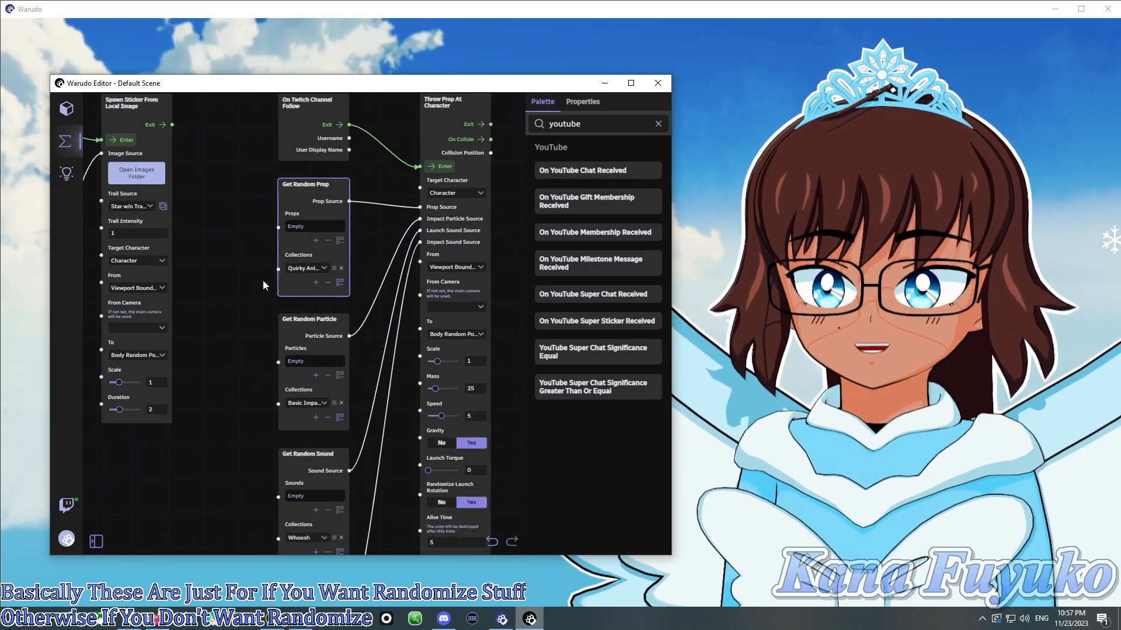
{"action": "left_click", "coordinate": [337, 285]}
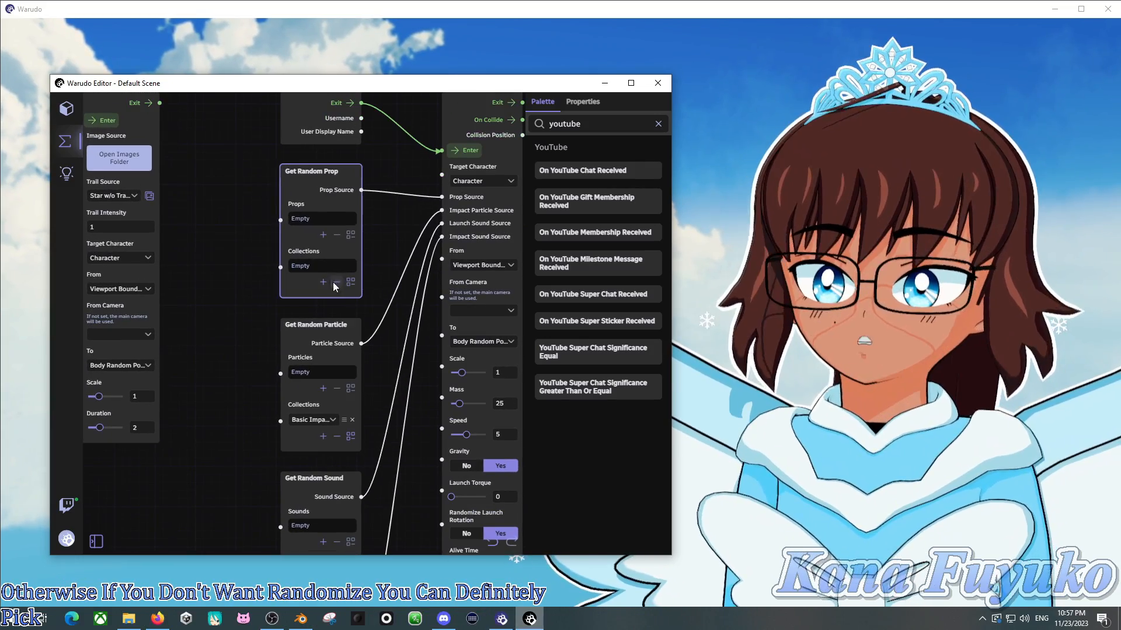
Add a prop entry to the follow-triggered Get Random Prop node and choose Giraffe from the preview gallery.
{"action": "left_click", "coordinate": [322, 234]}
{"action": "left_click", "coordinate": [332, 217]}
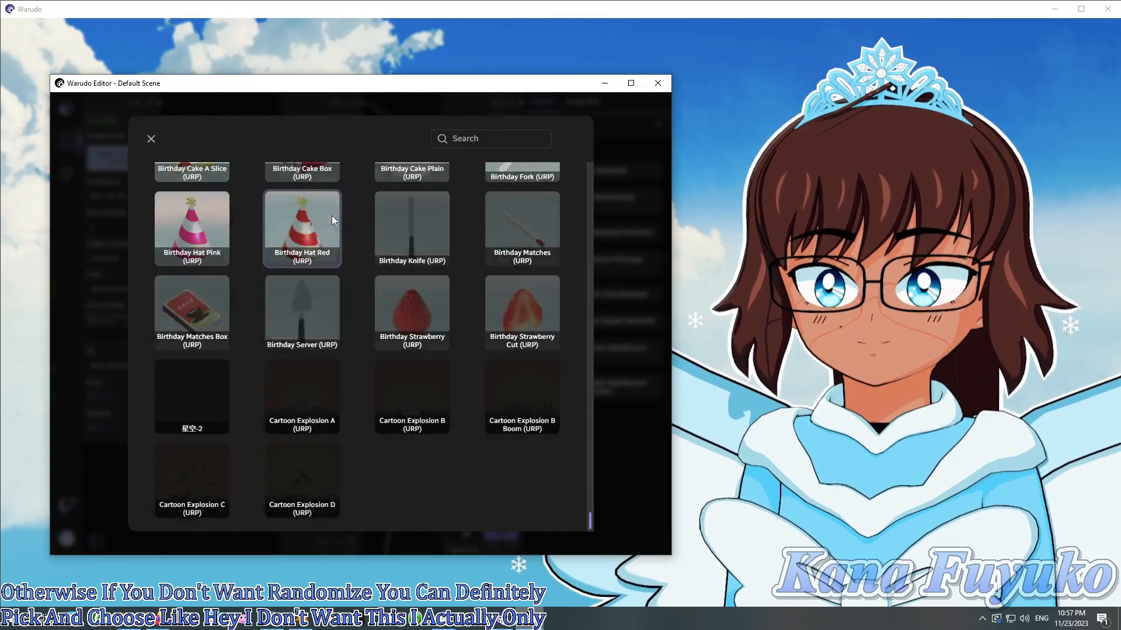
{"action": "scroll", "coordinate": [405, 384], "scroll_direction": "up", "scroll_amount": 10}
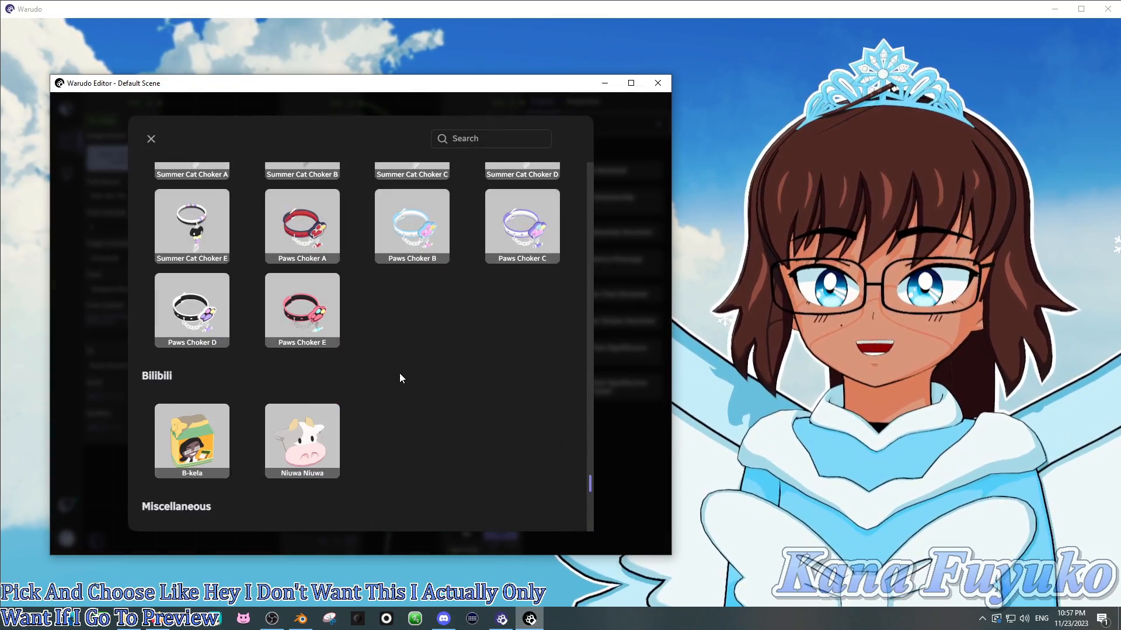
{"action": "scroll", "coordinate": [352, 356], "scroll_direction": "down", "scroll_amount": 2}
{"action": "scroll", "coordinate": [271, 362], "scroll_direction": "up", "scroll_amount": 10}
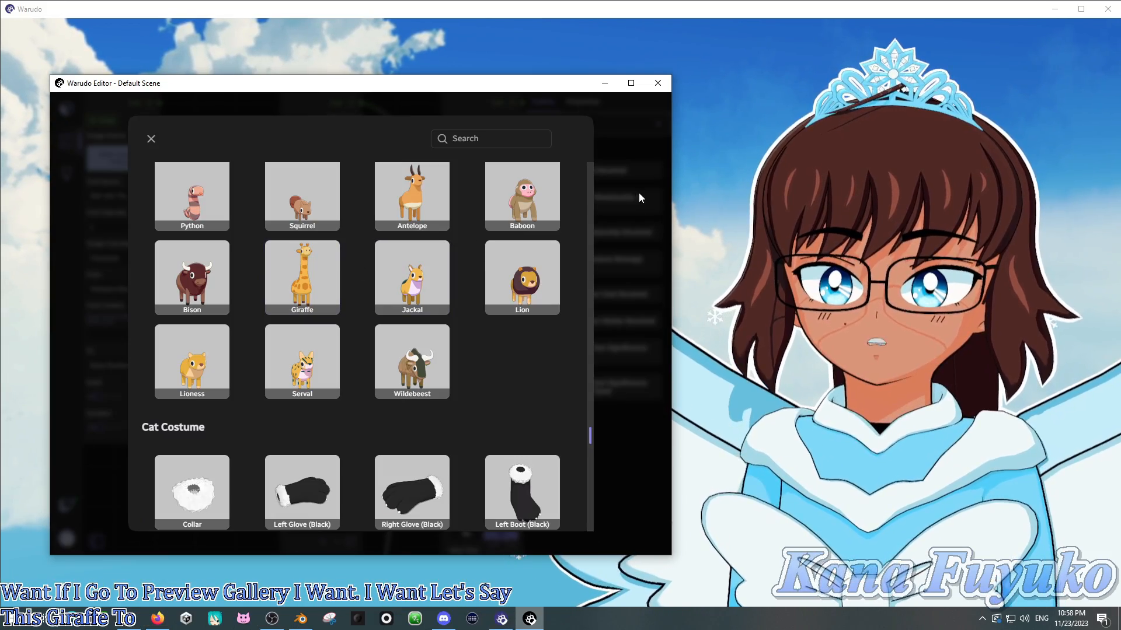
{"action": "left_click", "coordinate": [608, 216]}
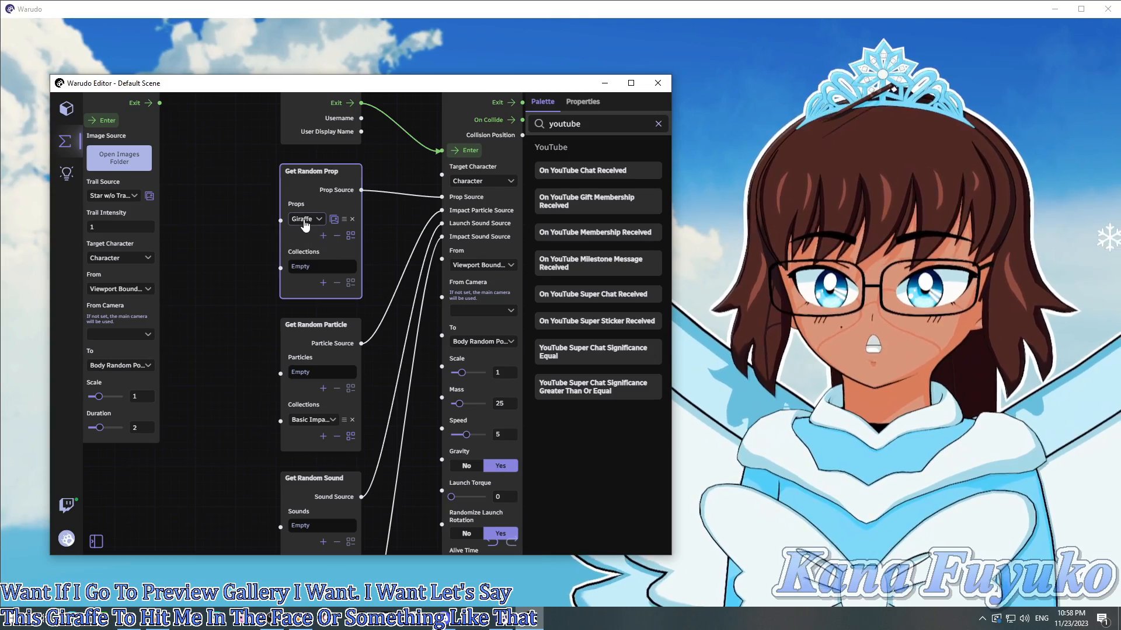
Add the Animal Accessories collection to the follow-triggered Get Random Prop node.
{"action": "scroll", "coordinate": [379, 312], "scroll_direction": "down", "scroll_amount": 2}
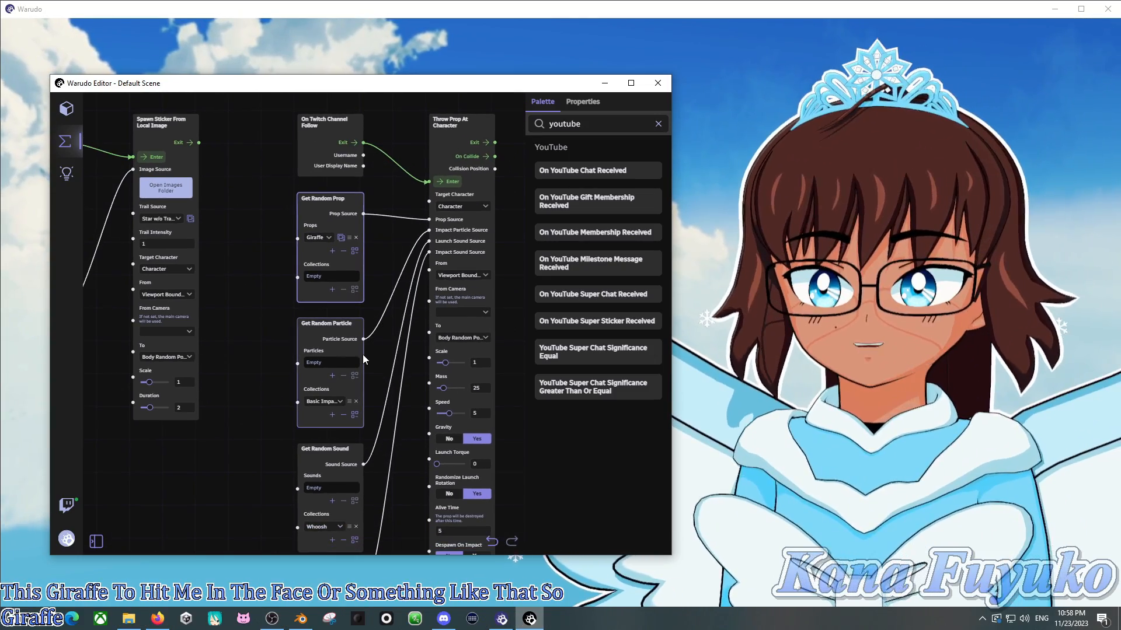
{"action": "scroll", "coordinate": [373, 351], "scroll_direction": "down", "scroll_amount": 3}
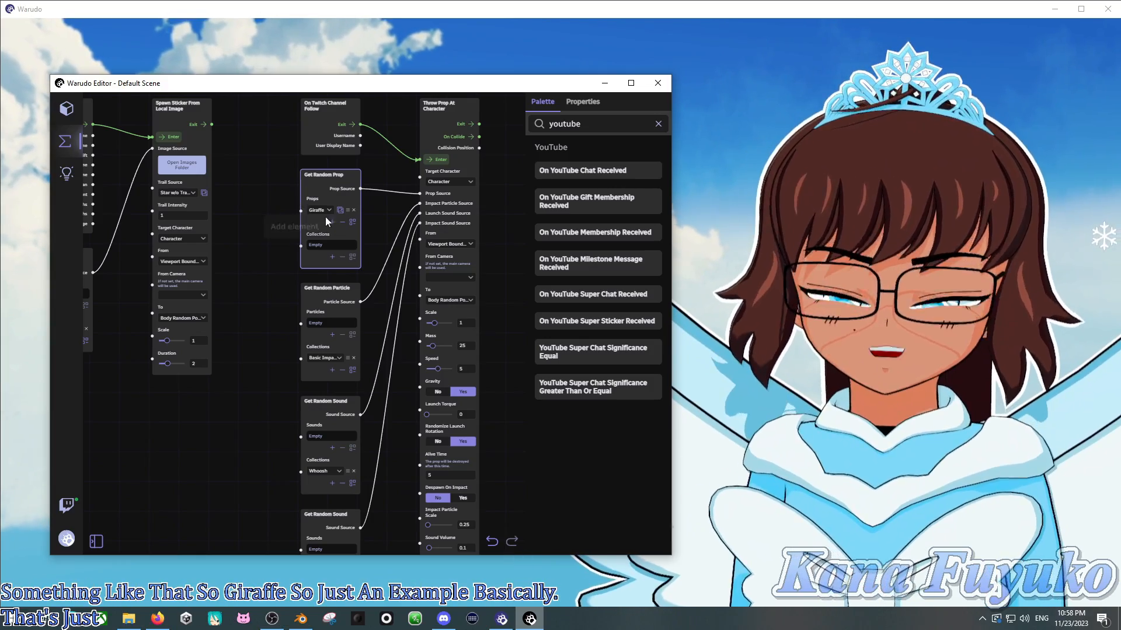
{"action": "scroll", "coordinate": [267, 303], "scroll_direction": "up", "scroll_amount": 1}
{"action": "scroll", "coordinate": [267, 299], "scroll_direction": "up", "scroll_amount": 1}
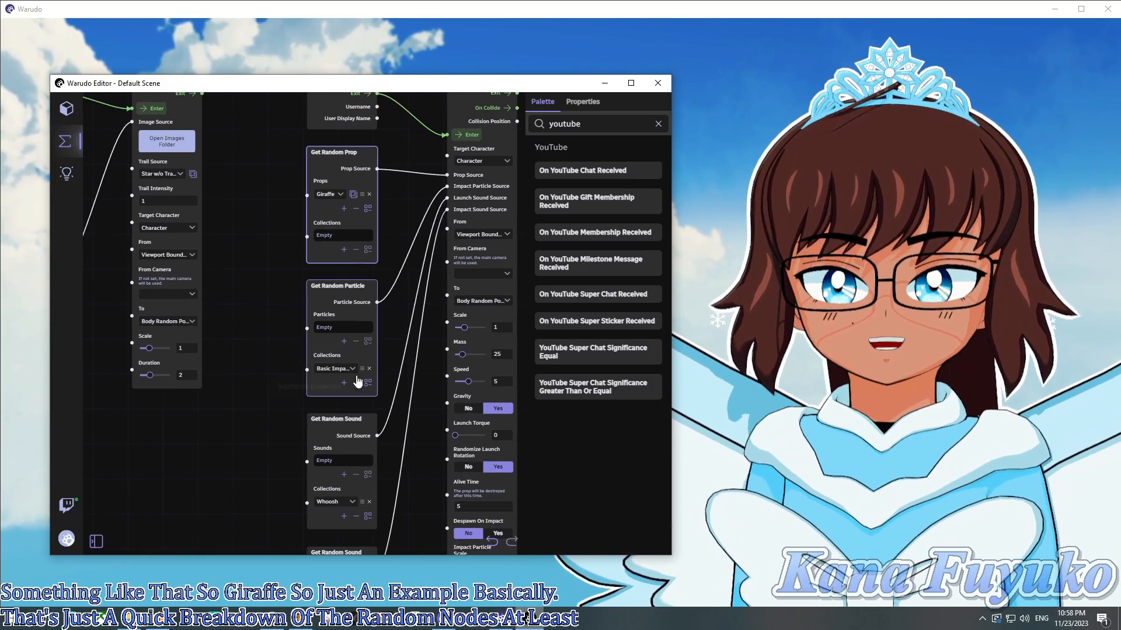
{"action": "scroll", "coordinate": [383, 249], "scroll_direction": "up", "scroll_amount": 2}
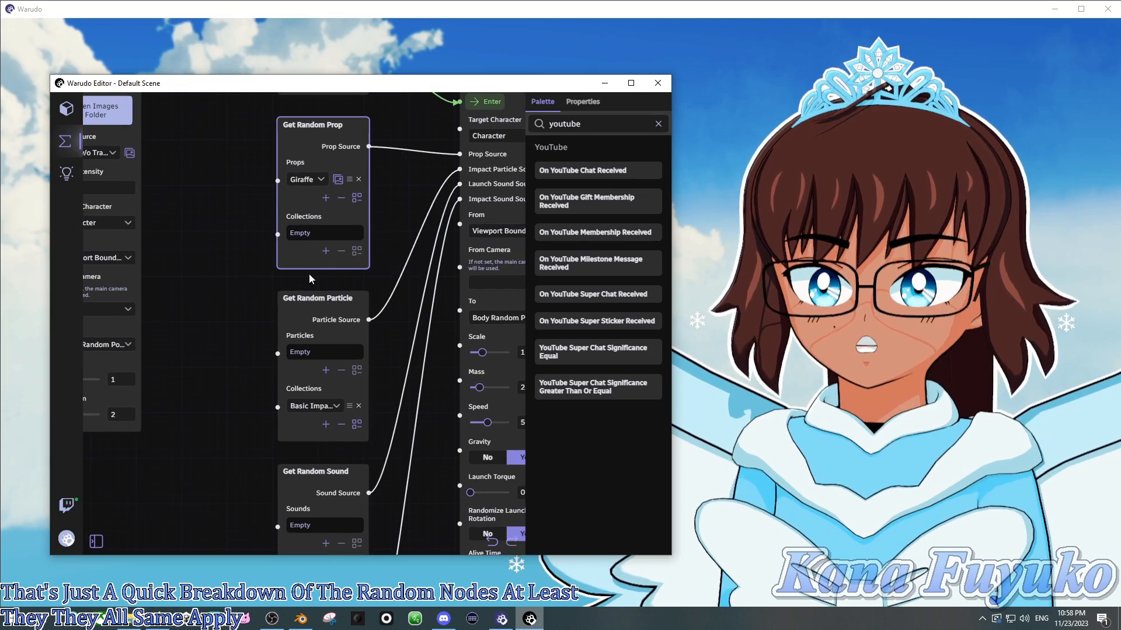
{"action": "left_click", "coordinate": [331, 234]}
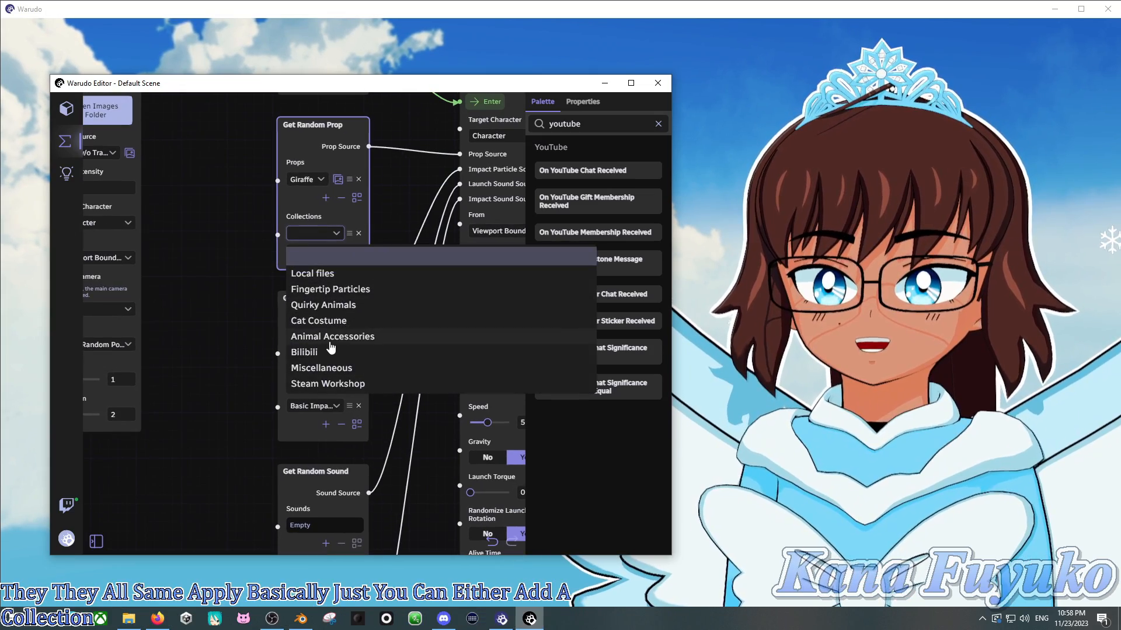
{"action": "left_click", "coordinate": [344, 336]}
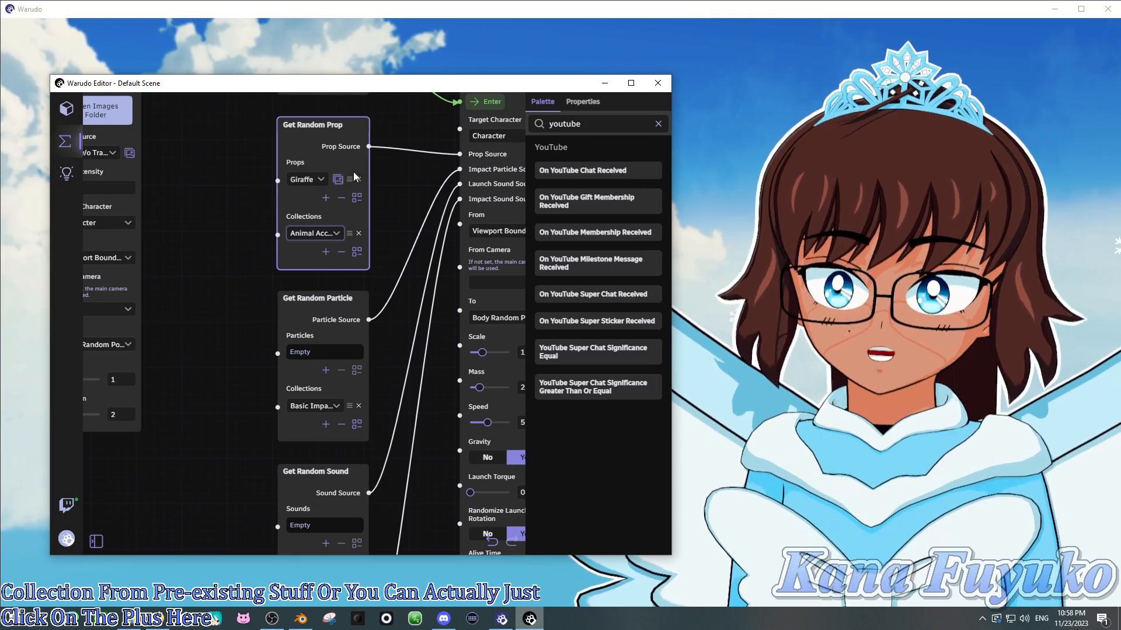
Examine the Launch Liquid At Character node and the Yeet Le Water redeem condition that triggers it.
{"action": "scroll", "coordinate": [426, 263], "scroll_direction": "down", "scroll_amount": 5}
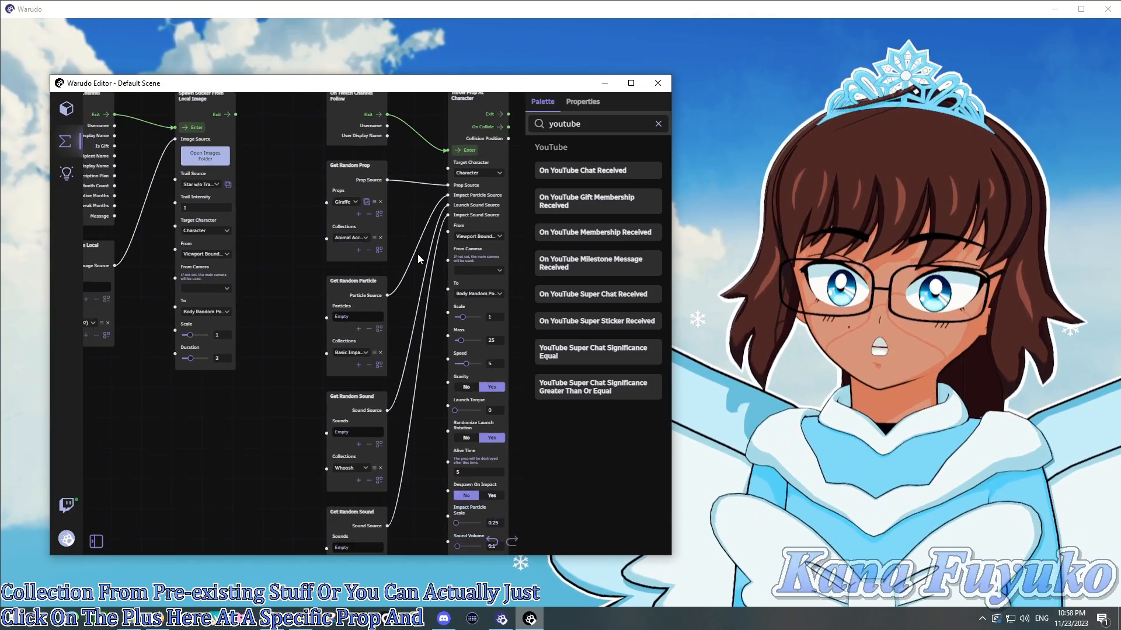
{"action": "left_click_drag", "start_coordinate": [410, 290], "coordinate": [242, 305]}
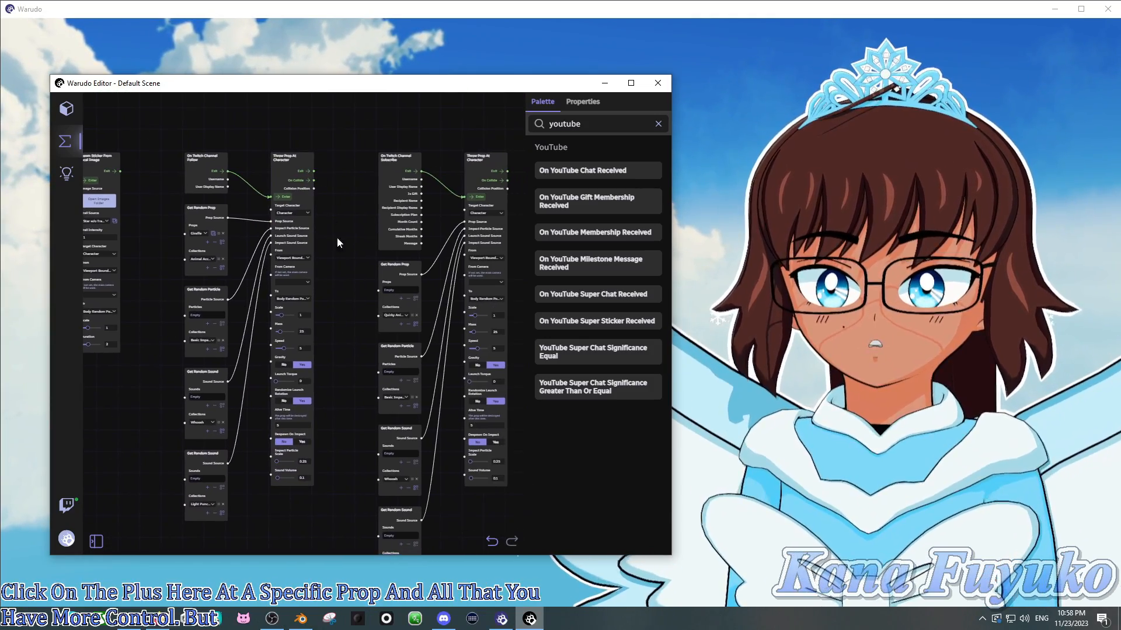
{"action": "left_click_drag", "start_coordinate": [317, 259], "coordinate": [181, 190]}
{"action": "scroll", "coordinate": [234, 333], "scroll_direction": "down", "scroll_amount": 3}
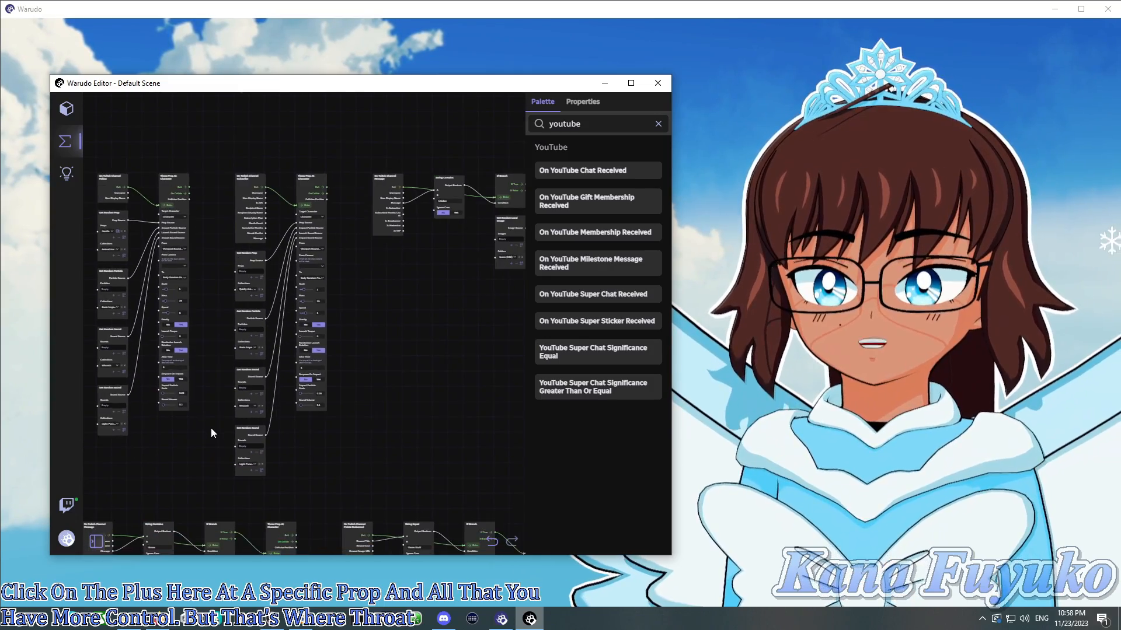
{"action": "left_click_drag", "start_coordinate": [212, 428], "coordinate": [141, 185]}
{"action": "scroll", "coordinate": [342, 436], "scroll_direction": "down", "scroll_amount": 3}
{"action": "left_click_drag", "start_coordinate": [312, 452], "coordinate": [204, 201]}
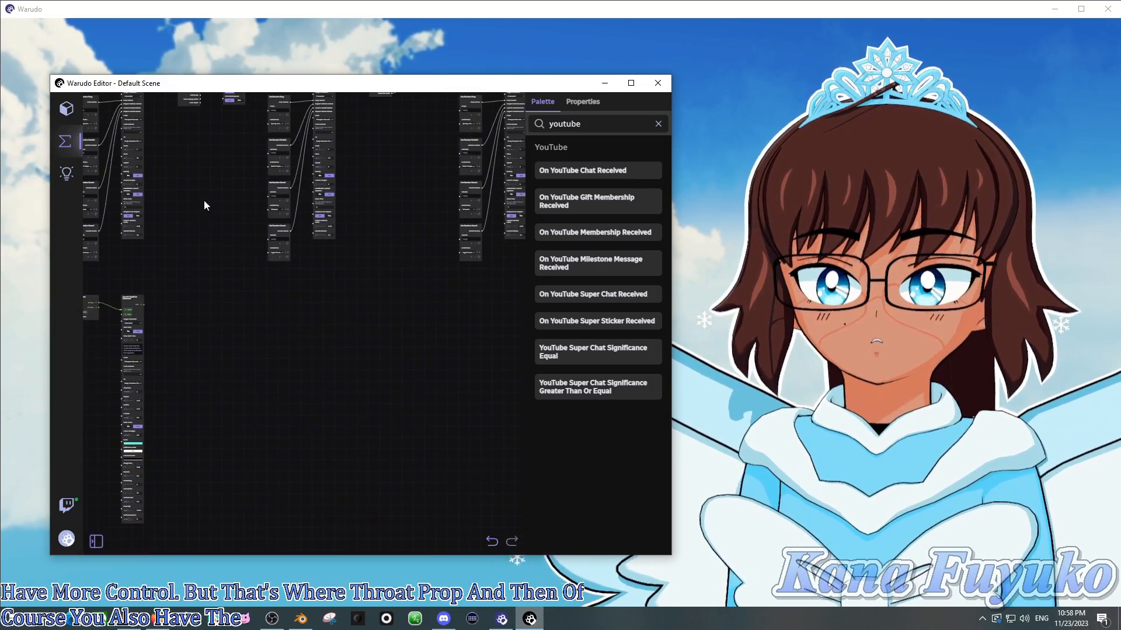
{"action": "scroll", "coordinate": [204, 200], "scroll_direction": "down", "scroll_amount": 1}
{"action": "left_click_drag", "start_coordinate": [124, 341], "coordinate": [328, 318]}
{"action": "scroll", "coordinate": [402, 300], "scroll_direction": "up", "scroll_amount": 3}
{"action": "scroll", "coordinate": [394, 296], "scroll_direction": "up", "scroll_amount": 2}
{"action": "scroll", "coordinate": [391, 278], "scroll_direction": "up", "scroll_amount": 2}
{"action": "scroll", "coordinate": [330, 315], "scroll_direction": "up", "scroll_amount": 1}
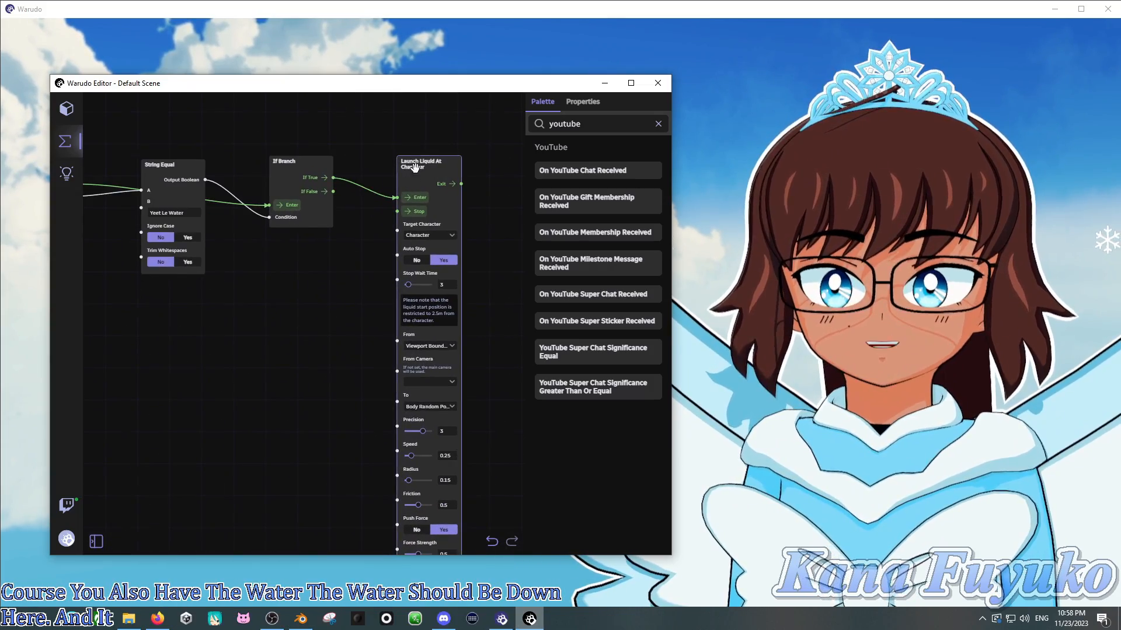
{"action": "scroll", "coordinate": [381, 174], "scroll_direction": "down", "scroll_amount": 4}
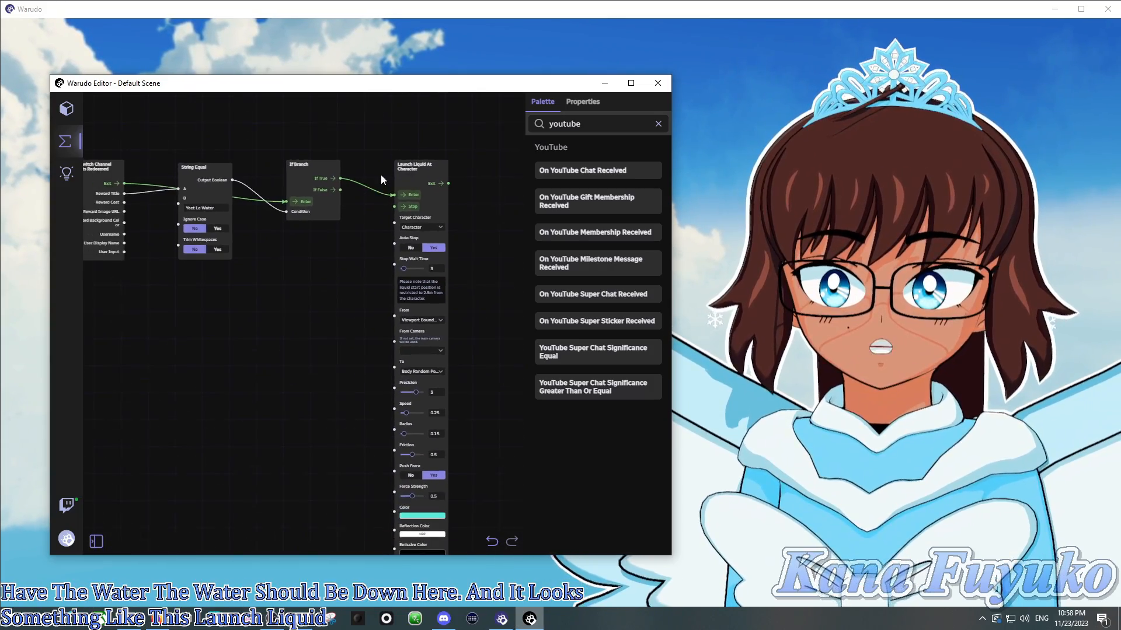
Examine how the On Twitch Channel Subscribe node connects to its Throw Prop At Character node.
{"action": "left_click_drag", "start_coordinate": [366, 199], "coordinate": [380, 416]}
{"action": "left_click_drag", "start_coordinate": [481, 261], "coordinate": [475, 435]}
{"action": "scroll", "coordinate": [280, 223], "scroll_direction": "down", "scroll_amount": 4}
{"action": "left_click_drag", "start_coordinate": [298, 261], "coordinate": [331, 481]}
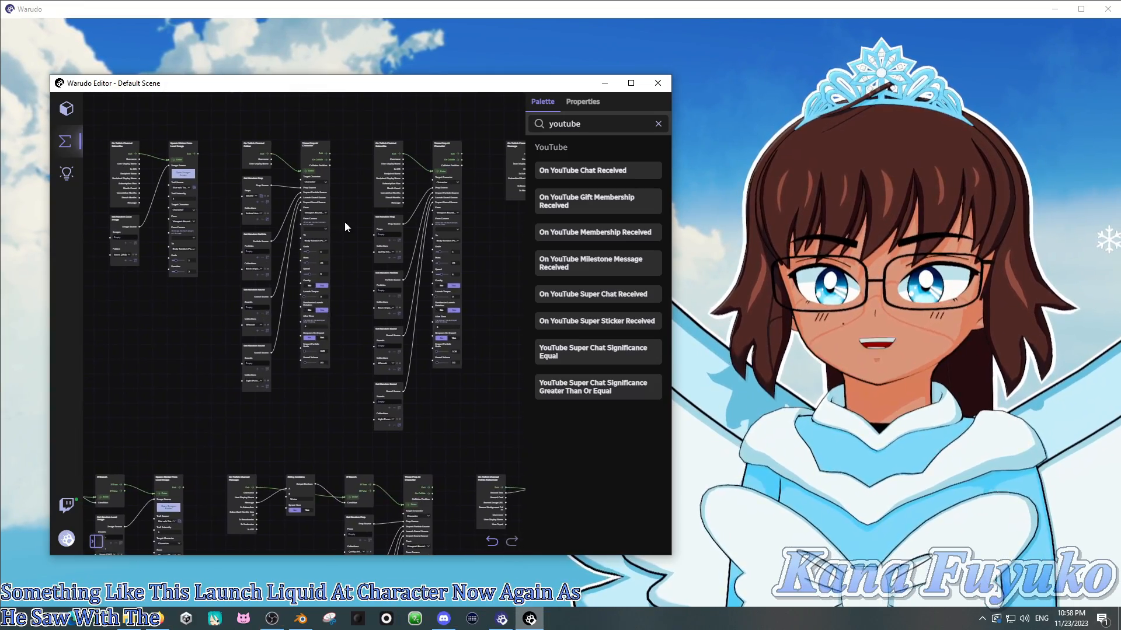
{"action": "scroll", "coordinate": [355, 193], "scroll_direction": "up", "scroll_amount": 4}
{"action": "left_click_drag", "start_coordinate": [342, 201], "coordinate": [294, 263]}
{"action": "scroll", "coordinate": [328, 195], "scroll_direction": "up", "scroll_amount": 3}
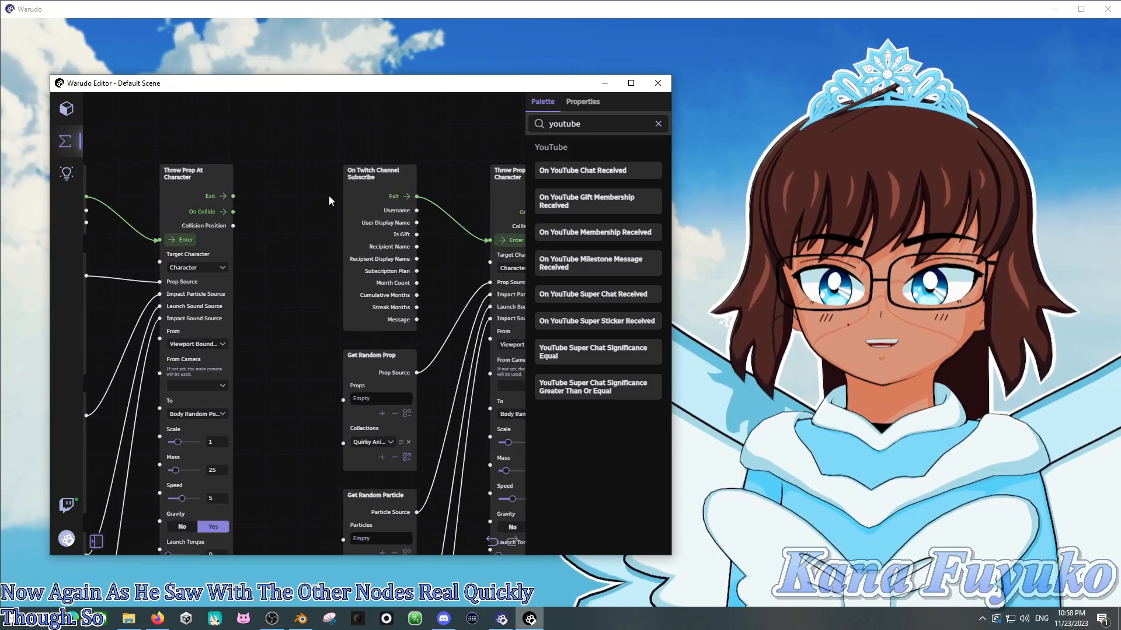
{"action": "left_click_drag", "start_coordinate": [303, 215], "coordinate": [236, 226]}
{"action": "left_click_drag", "start_coordinate": [394, 188], "coordinate": [343, 138]}
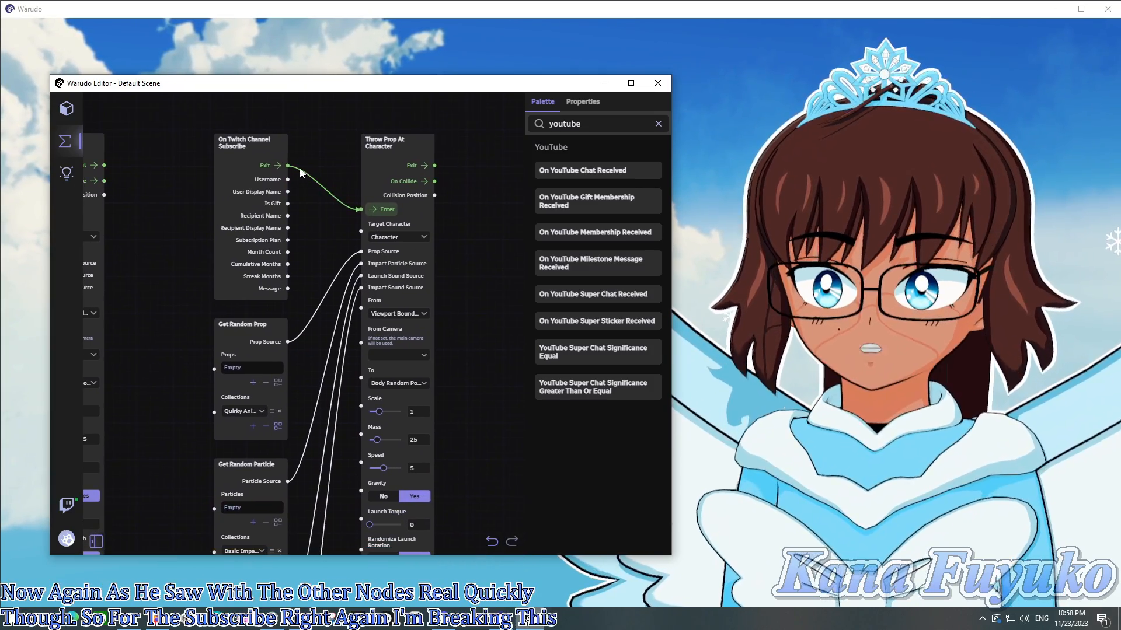
{"action": "left_click", "coordinate": [263, 143]}
{"action": "left_click", "coordinate": [177, 209]}
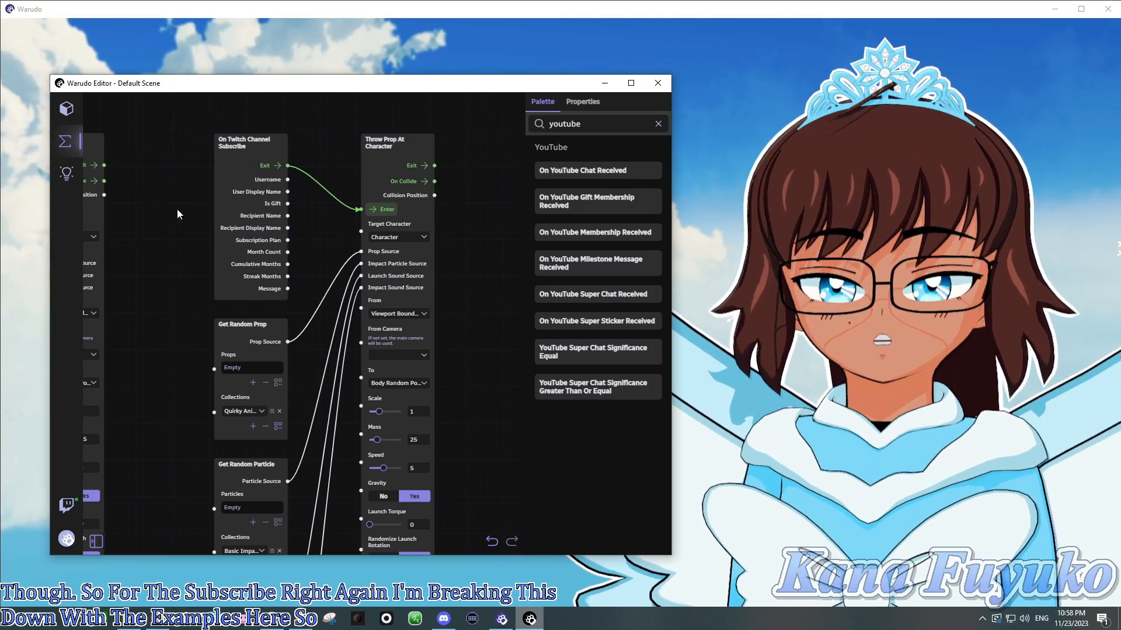
Examine the Exit-to-Enter connection between On Twitch Channel Subscribe and Spawn Sticker From Local Image.
{"action": "scroll", "coordinate": [174, 239], "scroll_direction": "down", "scroll_amount": 1}
{"action": "left_click_drag", "start_coordinate": [173, 241], "coordinate": [370, 235]}
{"action": "scroll", "coordinate": [347, 255], "scroll_direction": "down", "scroll_amount": 3}
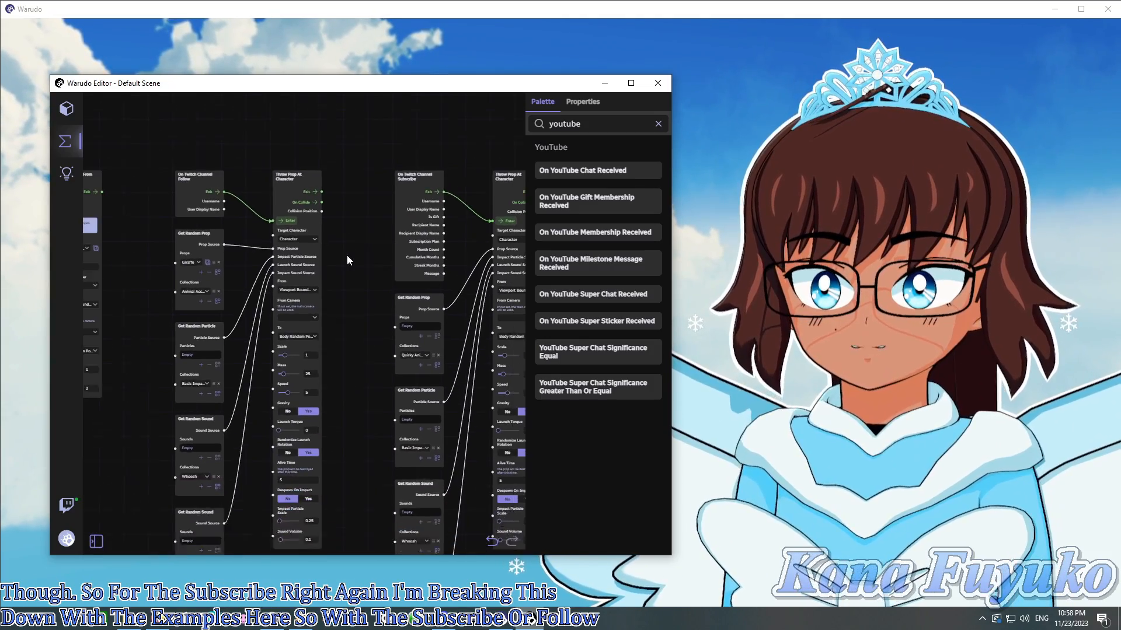
{"action": "left_click_drag", "start_coordinate": [192, 211], "coordinate": [401, 256]}
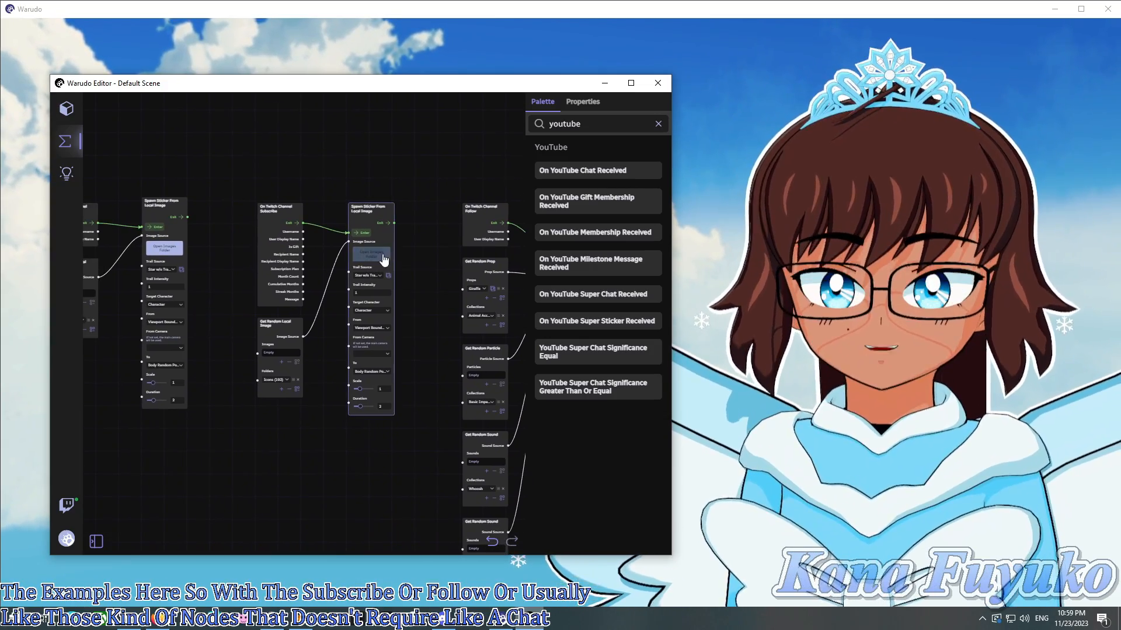
{"action": "scroll", "coordinate": [330, 227], "scroll_direction": "up", "scroll_amount": 3}
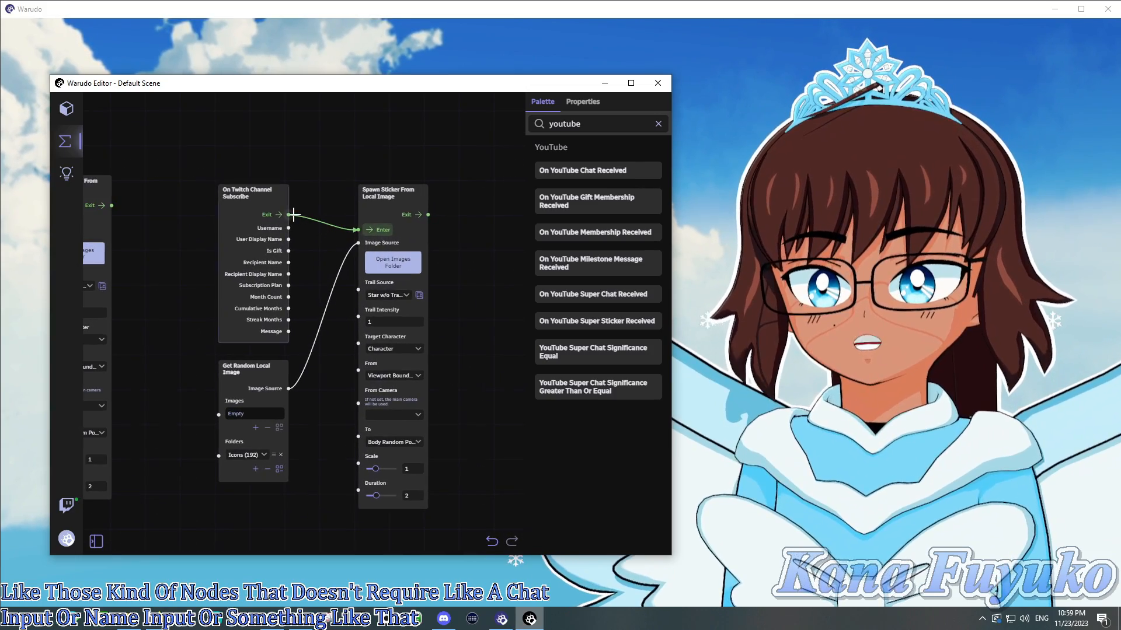
{"action": "scroll", "coordinate": [187, 225], "scroll_direction": "up", "scroll_amount": 2}
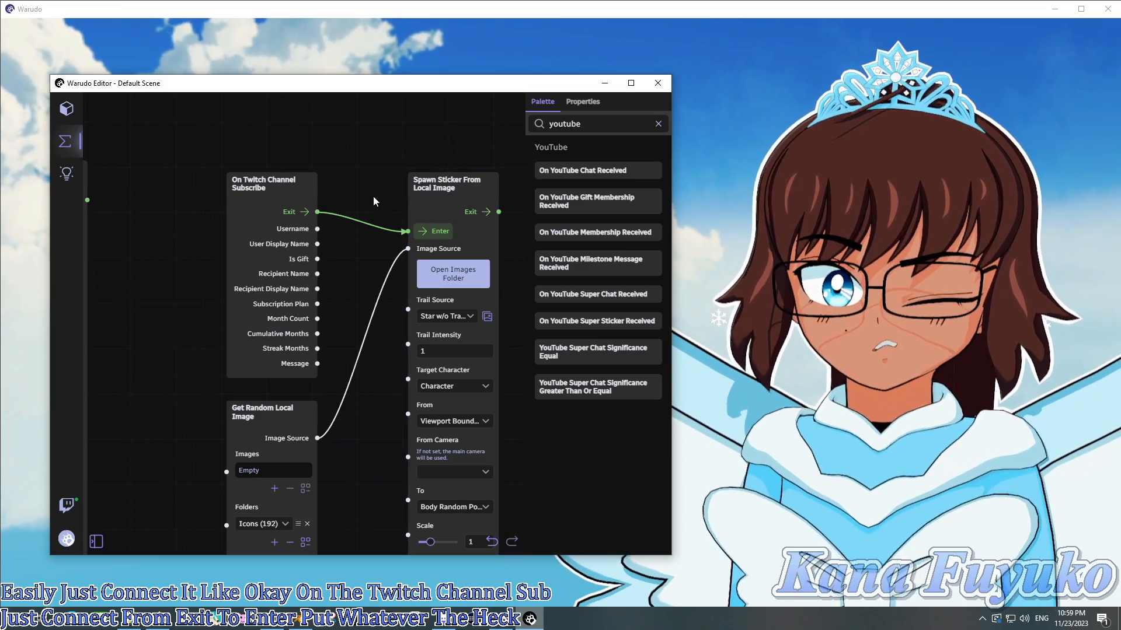
Examine the channel-points prop-throwing group with its String Equal and If Branch nodes.
{"action": "scroll", "coordinate": [339, 327], "scroll_direction": "down", "scroll_amount": 3}
{"action": "scroll", "coordinate": [358, 380], "scroll_direction": "down", "scroll_amount": 4}
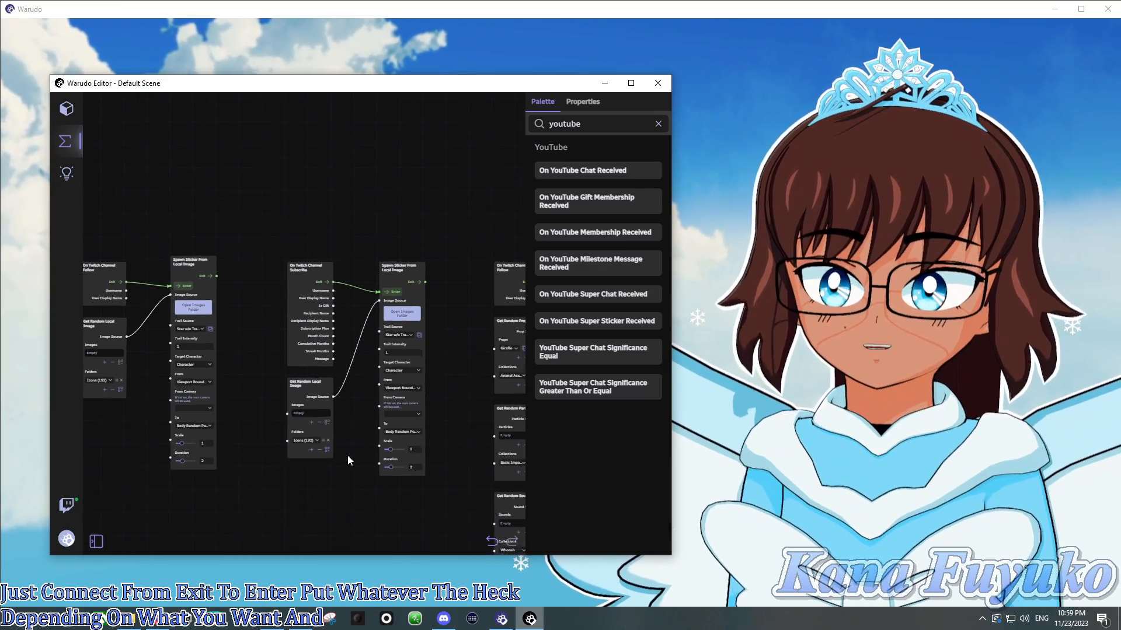
{"action": "left_click_drag", "start_coordinate": [352, 476], "coordinate": [254, 176]}
{"action": "left_click_drag", "start_coordinate": [330, 412], "coordinate": [173, 242]}
{"action": "scroll", "coordinate": [269, 338], "scroll_direction": "up", "scroll_amount": 3}
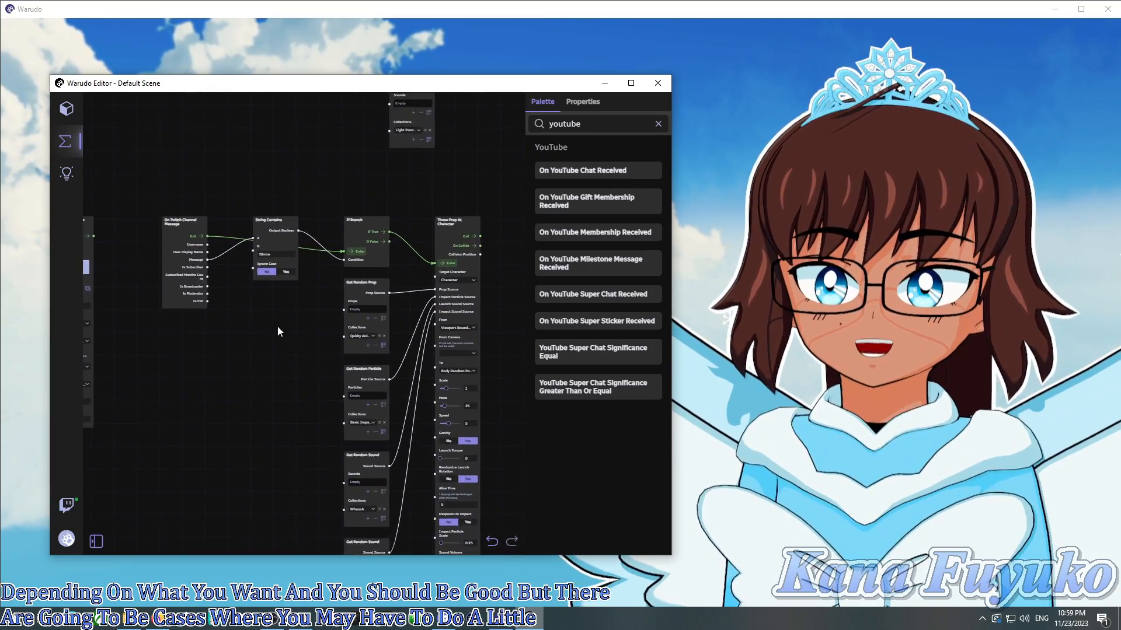
{"action": "left_click_drag", "start_coordinate": [286, 314], "coordinate": [172, 303]}
{"action": "scroll", "coordinate": [411, 349], "scroll_direction": "down", "scroll_amount": 3}
{"action": "left_click_drag", "start_coordinate": [411, 349], "coordinate": [163, 365]}
{"action": "scroll", "coordinate": [276, 370], "scroll_direction": "up", "scroll_amount": 1}
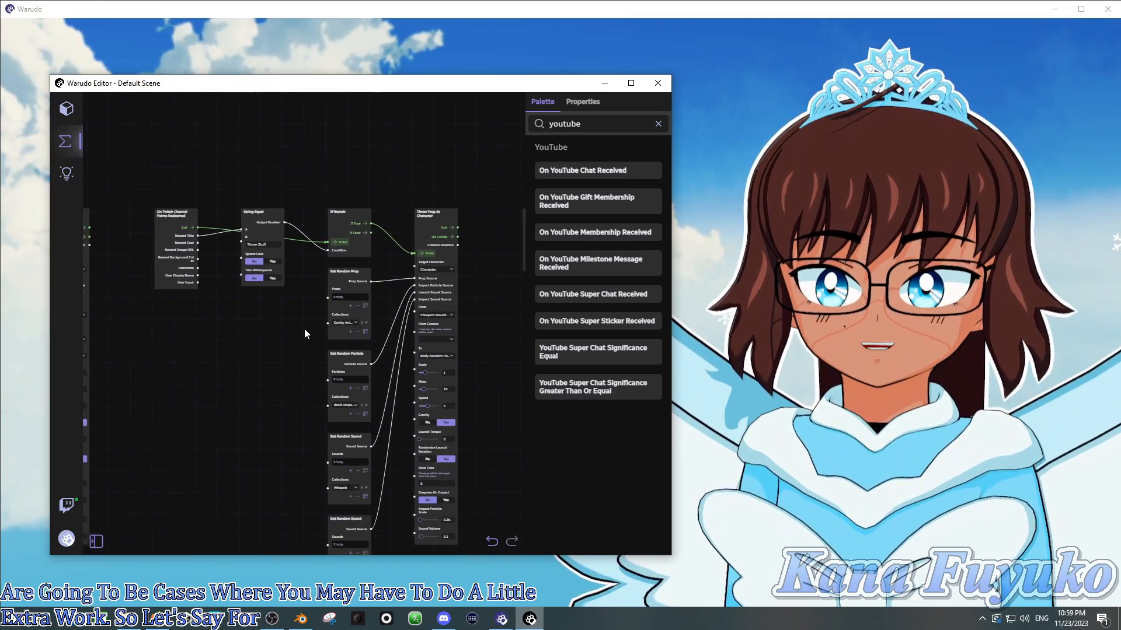
{"action": "scroll", "coordinate": [303, 328], "scroll_direction": "up", "scroll_amount": 2}
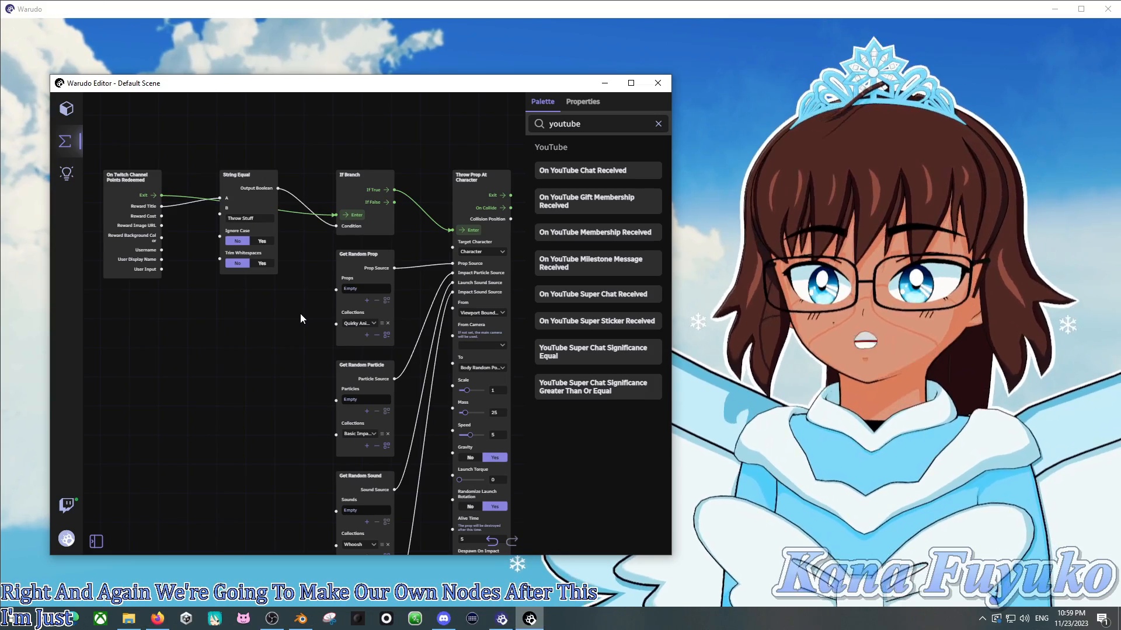
{"action": "left_click_drag", "start_coordinate": [277, 304], "coordinate": [278, 281]}
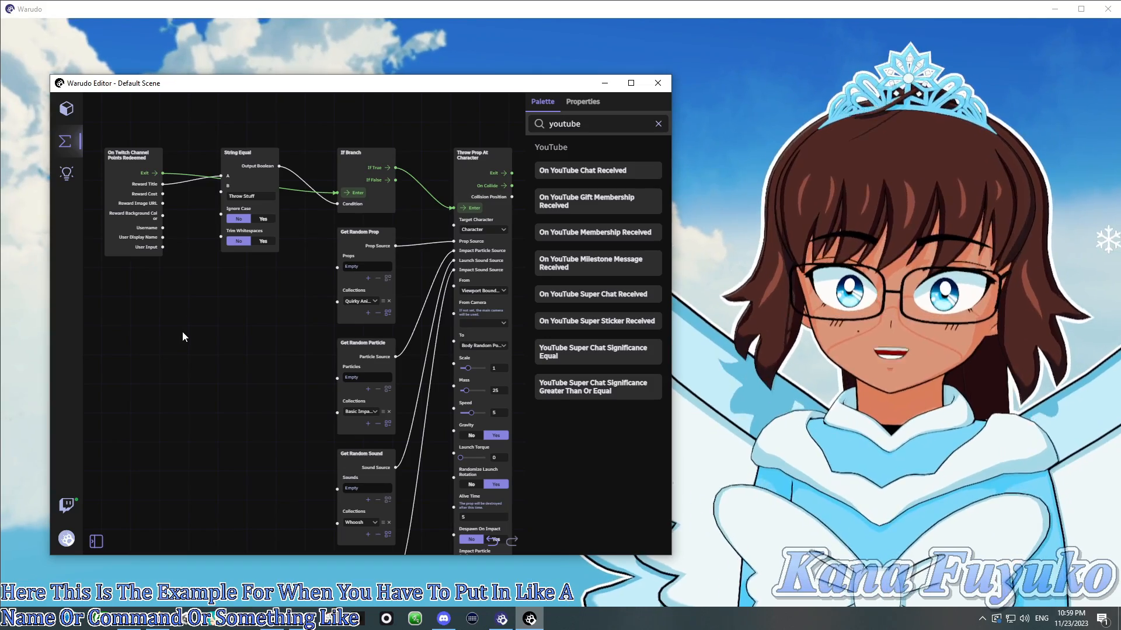
Move the String Equal node slightly lower beside On Twitch Channel Points Redeemed and select its Throw Stuff text.
{"action": "left_click_drag", "start_coordinate": [193, 296], "coordinate": [294, 358]}
{"action": "scroll", "coordinate": [187, 258], "scroll_direction": "up", "scroll_amount": 5}
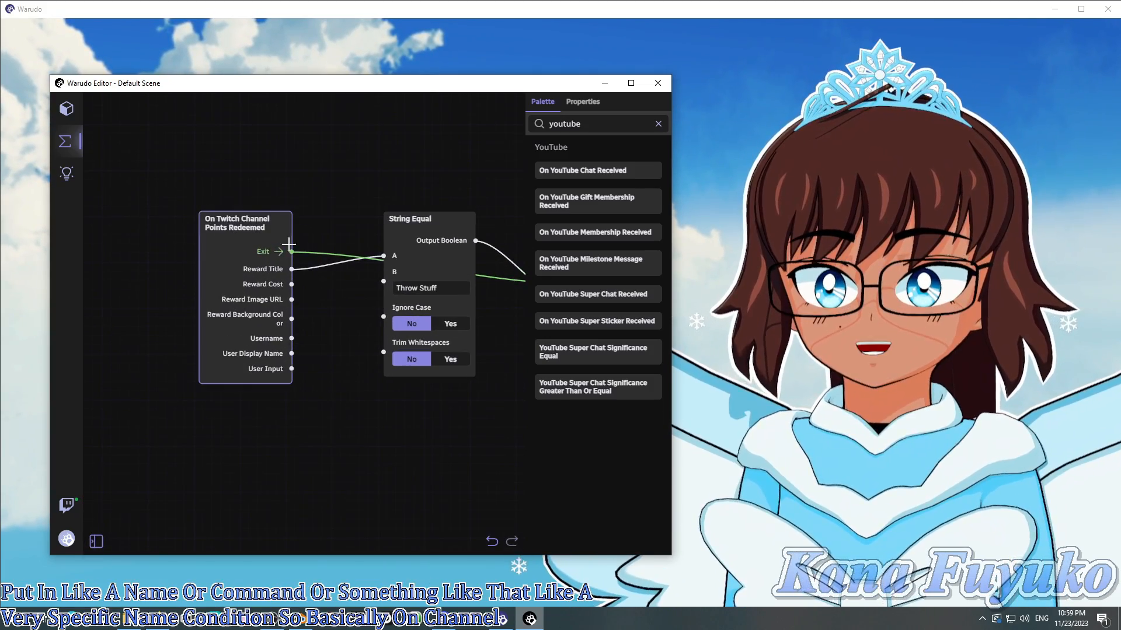
{"action": "left_click_drag", "start_coordinate": [403, 220], "coordinate": [385, 300]}
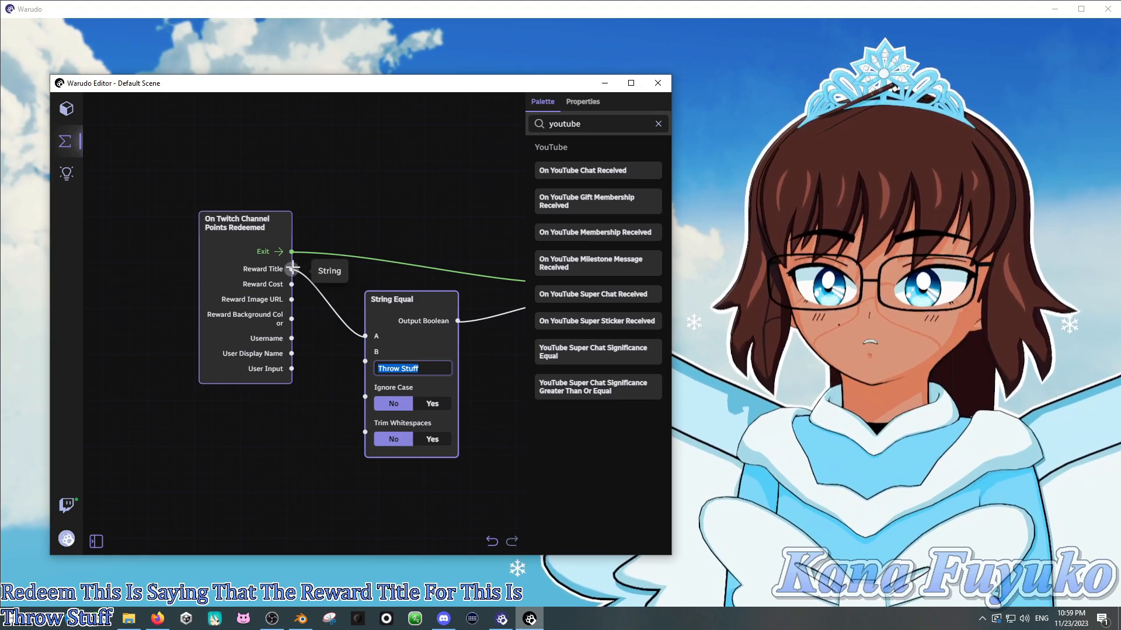
{"action": "left_click_drag", "start_coordinate": [393, 302], "coordinate": [404, 288]}
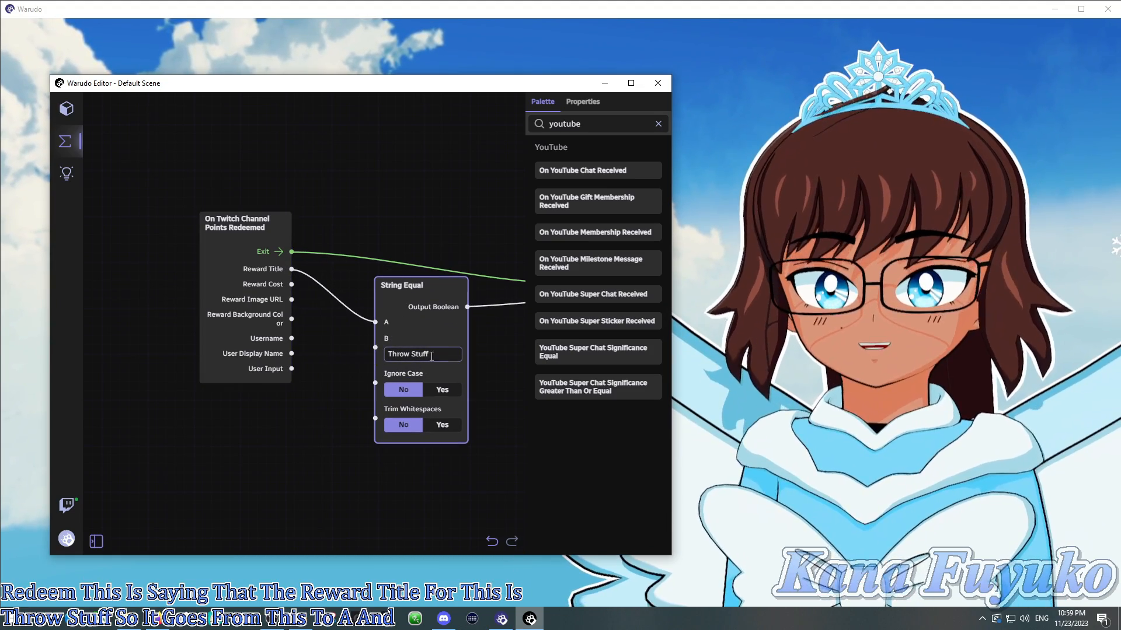
{"action": "left_click_drag", "start_coordinate": [437, 353], "coordinate": [403, 341]}
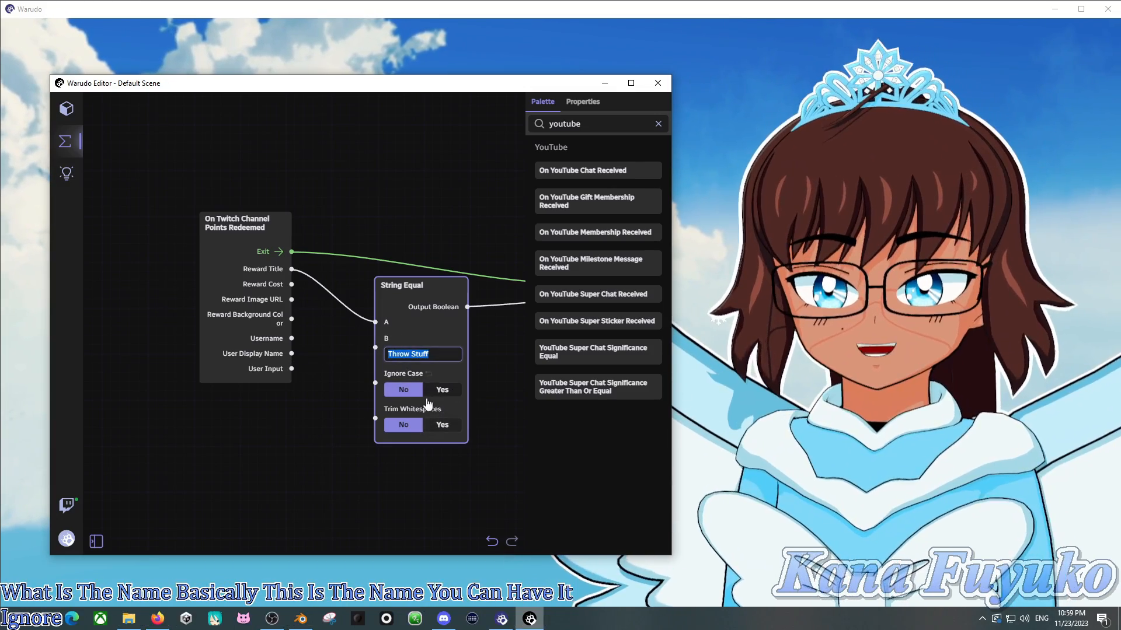
Examine the channel points chain from On Twitch Channel Points Redeemed through String Equal and If Branch to Throw Prop At Character.
{"action": "left_click", "coordinate": [485, 338]}
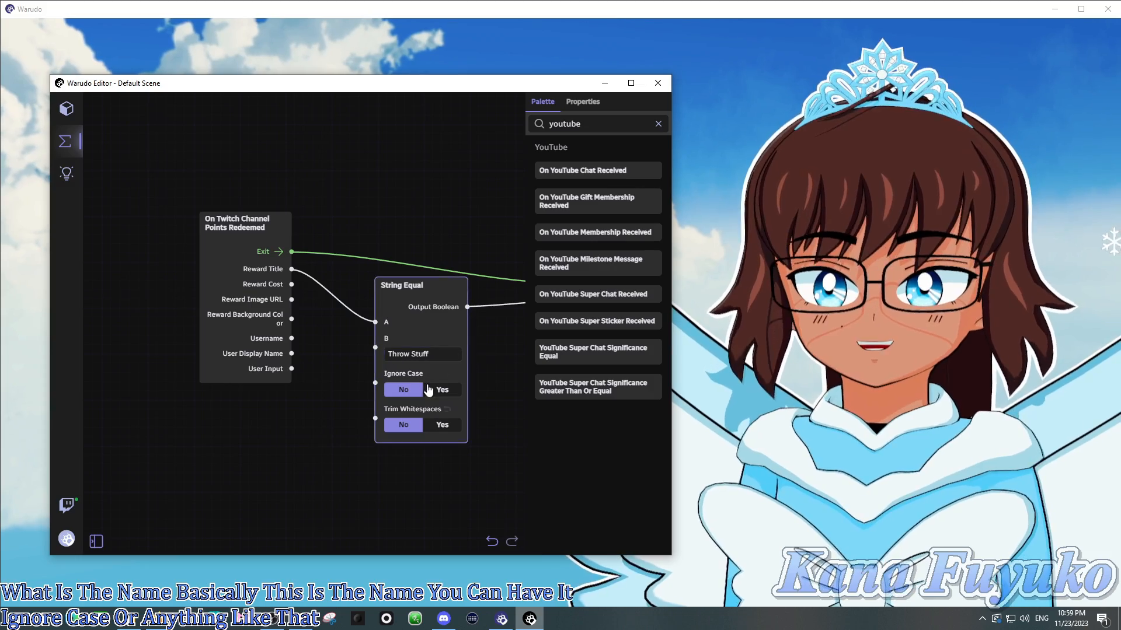
{"action": "left_click_drag", "start_coordinate": [468, 398], "coordinate": [314, 321]}
{"action": "left_click_drag", "start_coordinate": [228, 369], "coordinate": [236, 410]}
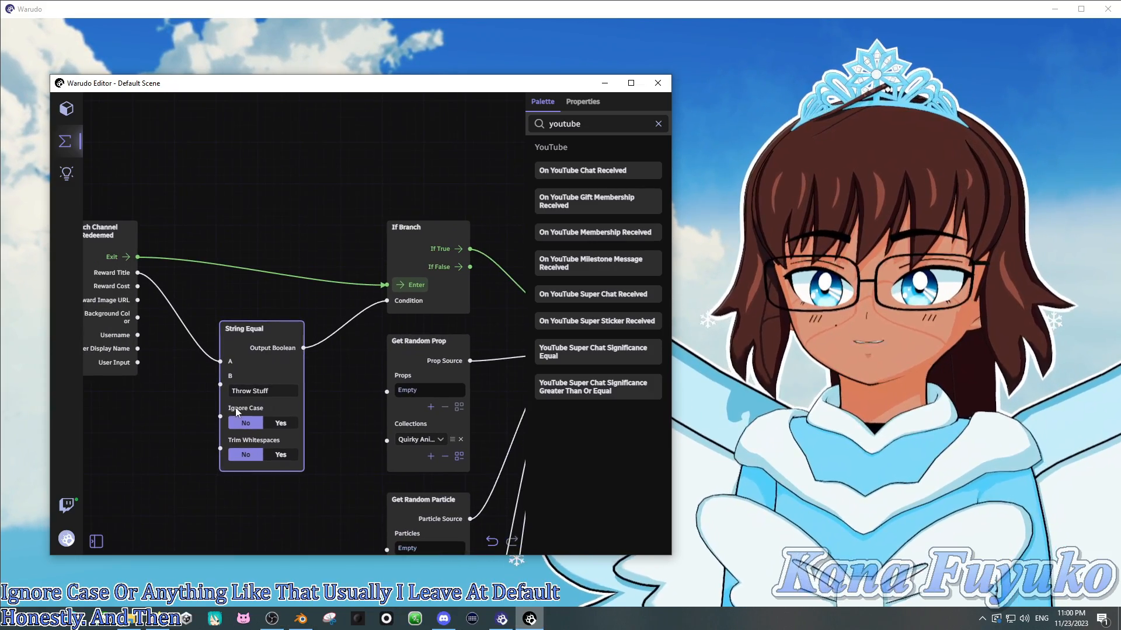
{"action": "left_click_drag", "start_coordinate": [414, 229], "coordinate": [415, 225]}
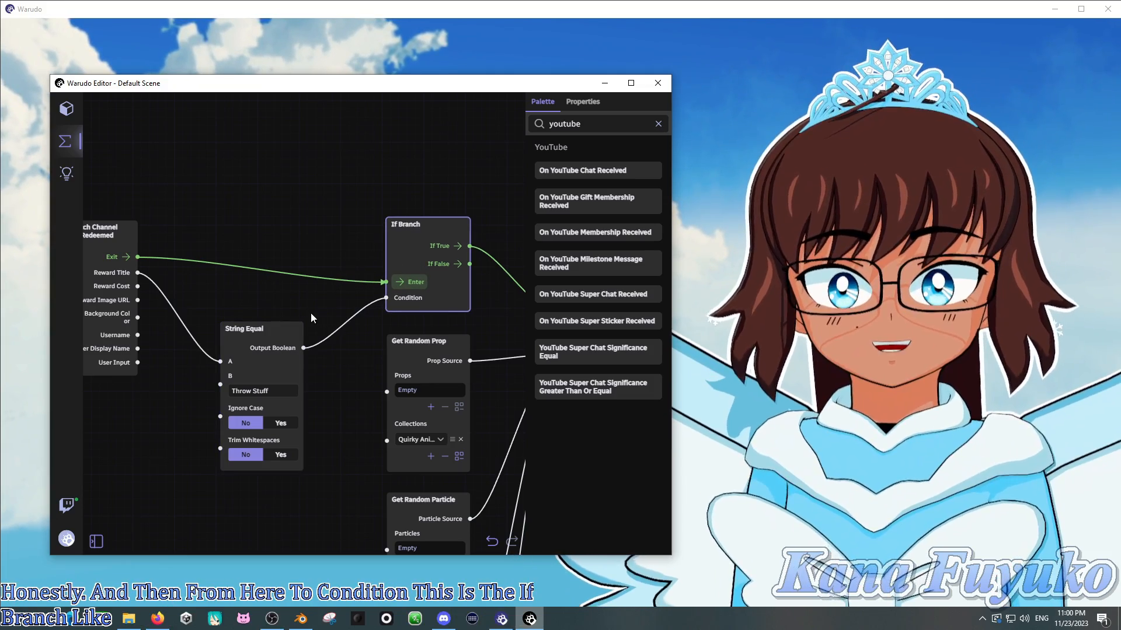
{"action": "left_click_drag", "start_coordinate": [246, 270], "coordinate": [302, 273]}
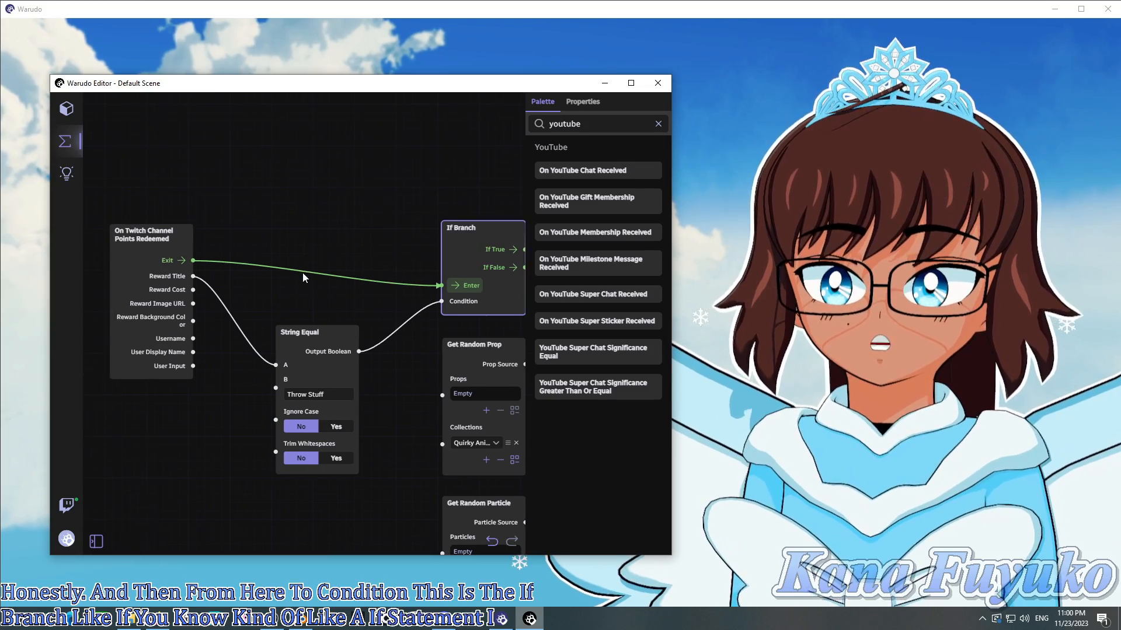
{"action": "scroll", "coordinate": [310, 268], "scroll_direction": "down", "scroll_amount": 1}
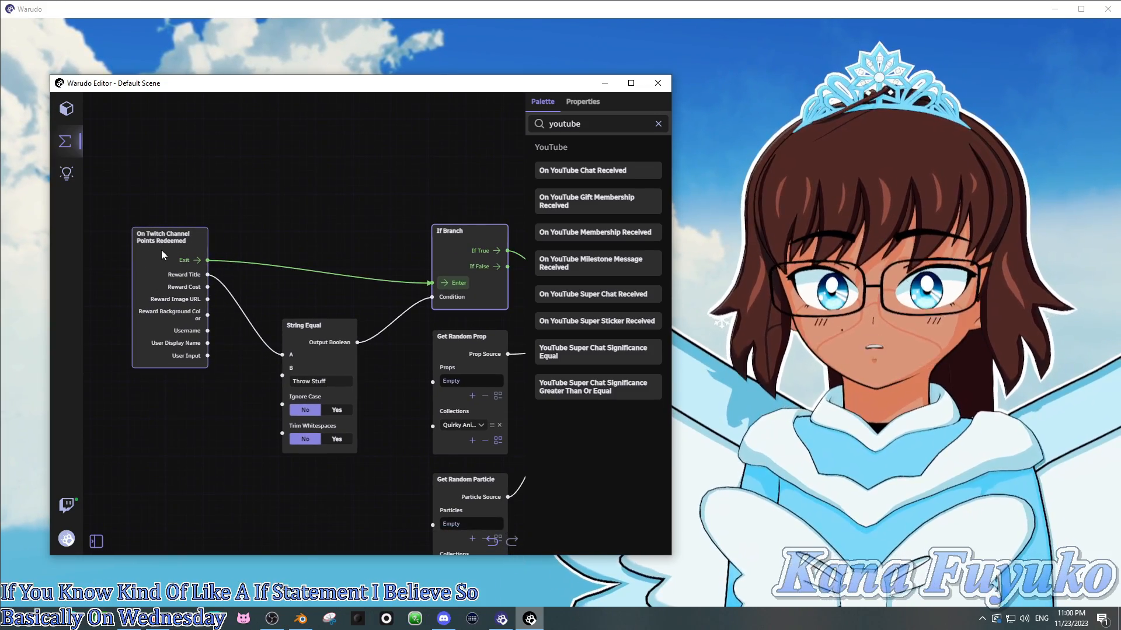
{"action": "left_click_drag", "start_coordinate": [325, 325], "coordinate": [316, 297]}
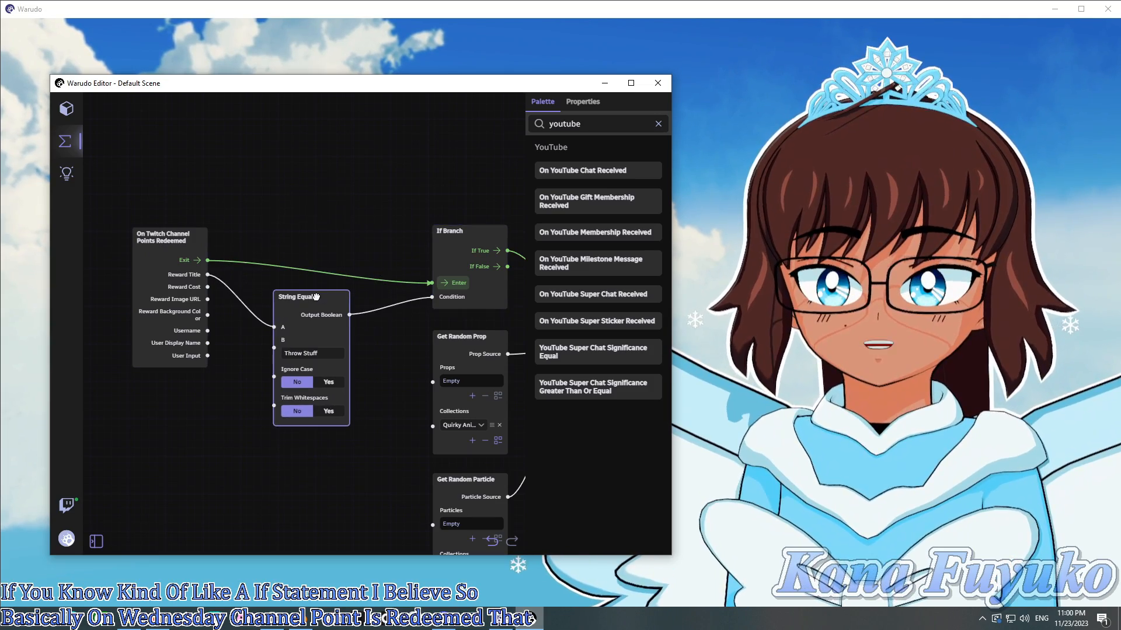
{"action": "left_click_drag", "start_coordinate": [376, 276], "coordinate": [229, 258]}
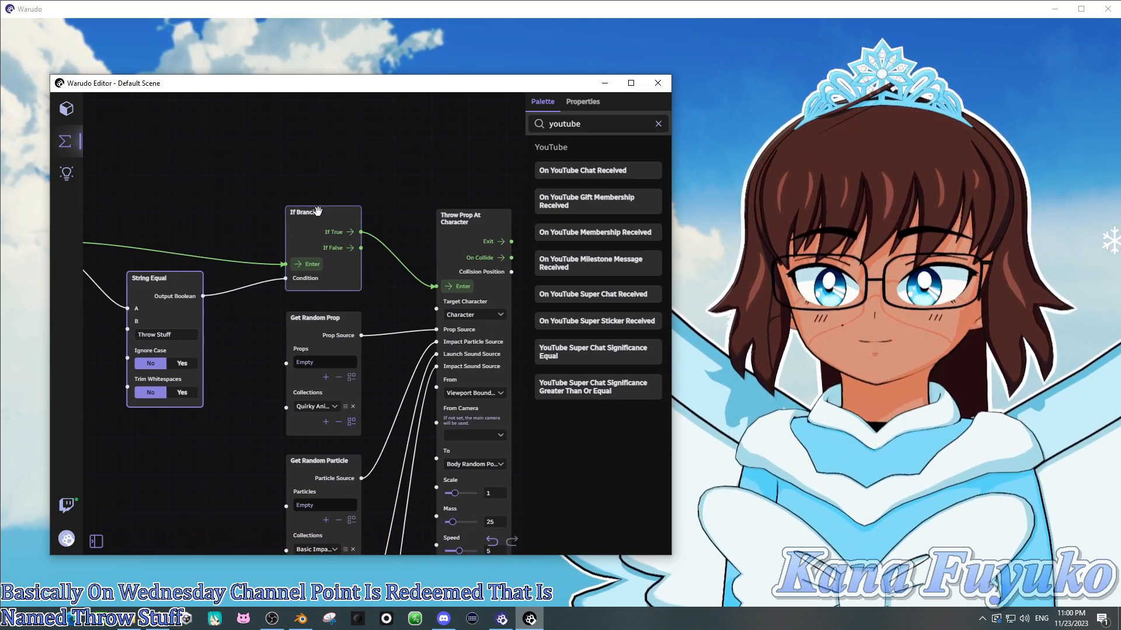
{"action": "left_click_drag", "start_coordinate": [388, 187], "coordinate": [316, 178]}
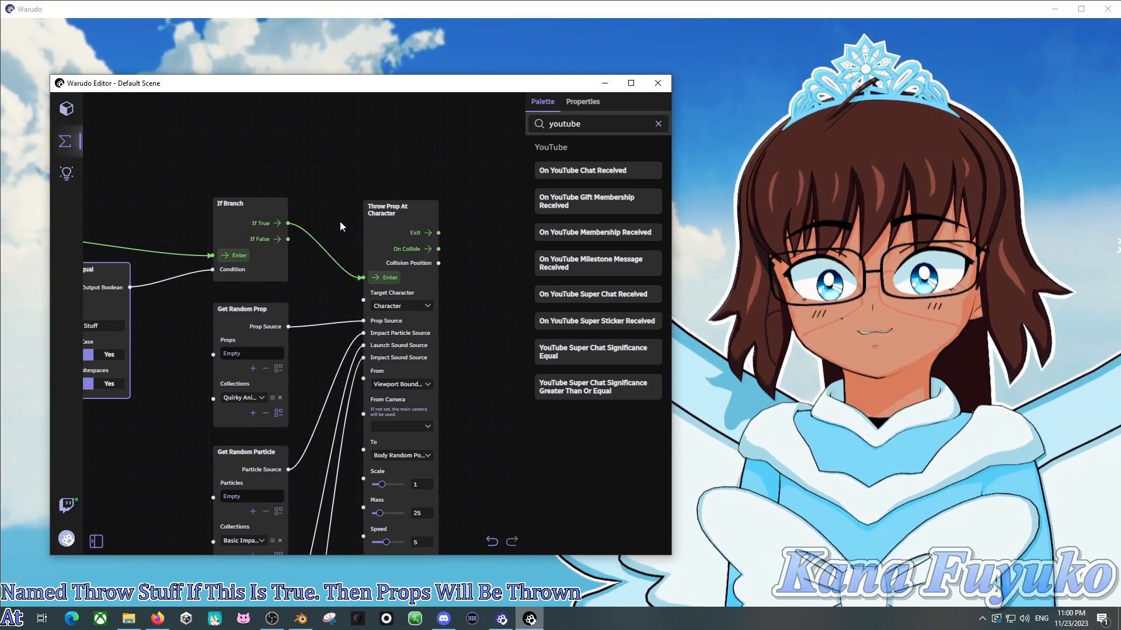
{"action": "scroll", "coordinate": [327, 224], "scroll_direction": "down", "scroll_amount": 3}
{"action": "scroll", "coordinate": [315, 261], "scroll_direction": "down", "scroll_amount": 3}
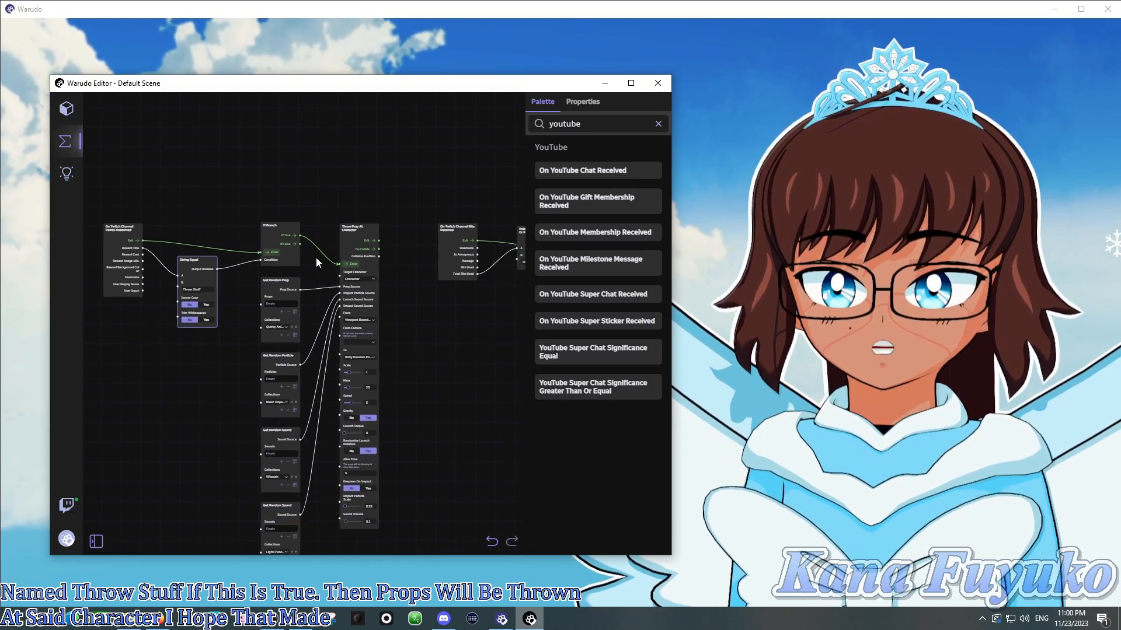
Find the chat command chain that starts at On Twitch Channel Message and examine its String Contains connections.
{"action": "left_click_drag", "start_coordinate": [423, 310], "coordinate": [455, 327]}
{"action": "scroll", "coordinate": [278, 314], "scroll_direction": "up", "scroll_amount": 3}
{"action": "scroll", "coordinate": [222, 334], "scroll_direction": "down", "scroll_amount": 4}
{"action": "left_click_drag", "start_coordinate": [262, 345], "coordinate": [481, 345]}
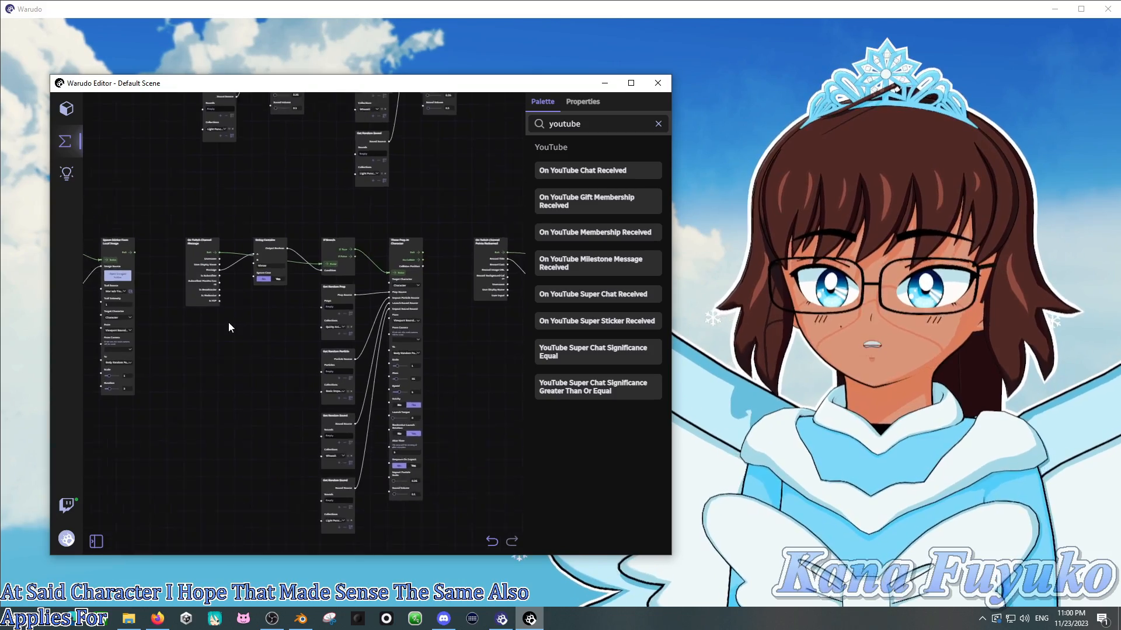
{"action": "scroll", "coordinate": [239, 325], "scroll_direction": "up", "scroll_amount": 5}
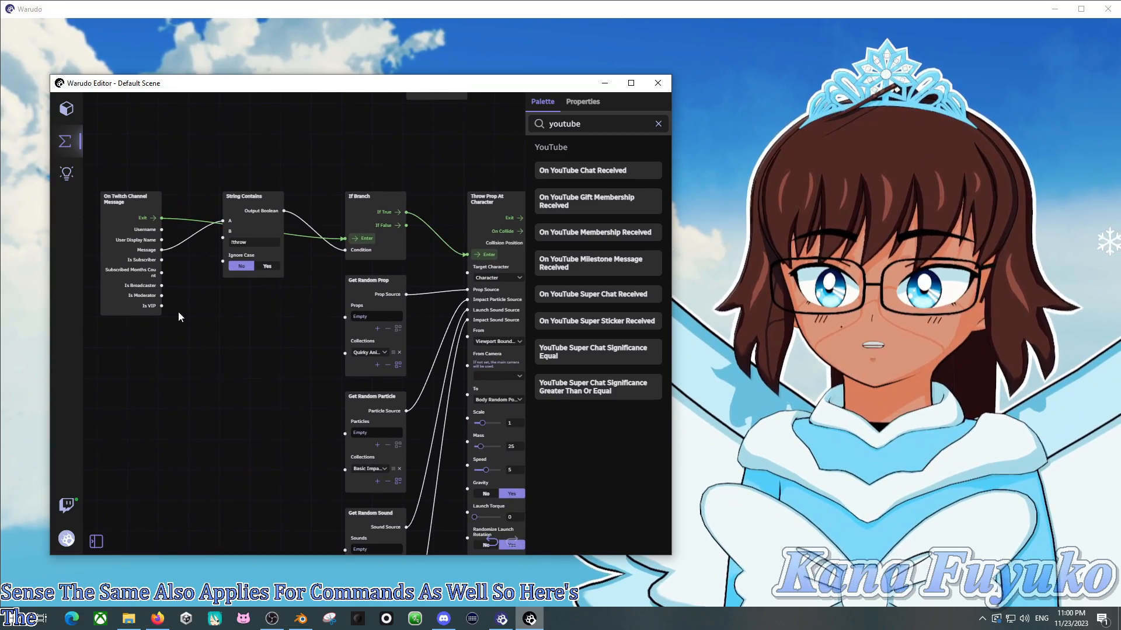
{"action": "left_click_drag", "start_coordinate": [198, 321], "coordinate": [223, 349]}
{"action": "scroll", "coordinate": [192, 315], "scroll_direction": "up", "scroll_amount": 1}
{"action": "left_click_drag", "start_coordinate": [152, 216], "coordinate": [154, 214]}
{"action": "scroll", "coordinate": [219, 265], "scroll_direction": "up", "scroll_amount": 2}
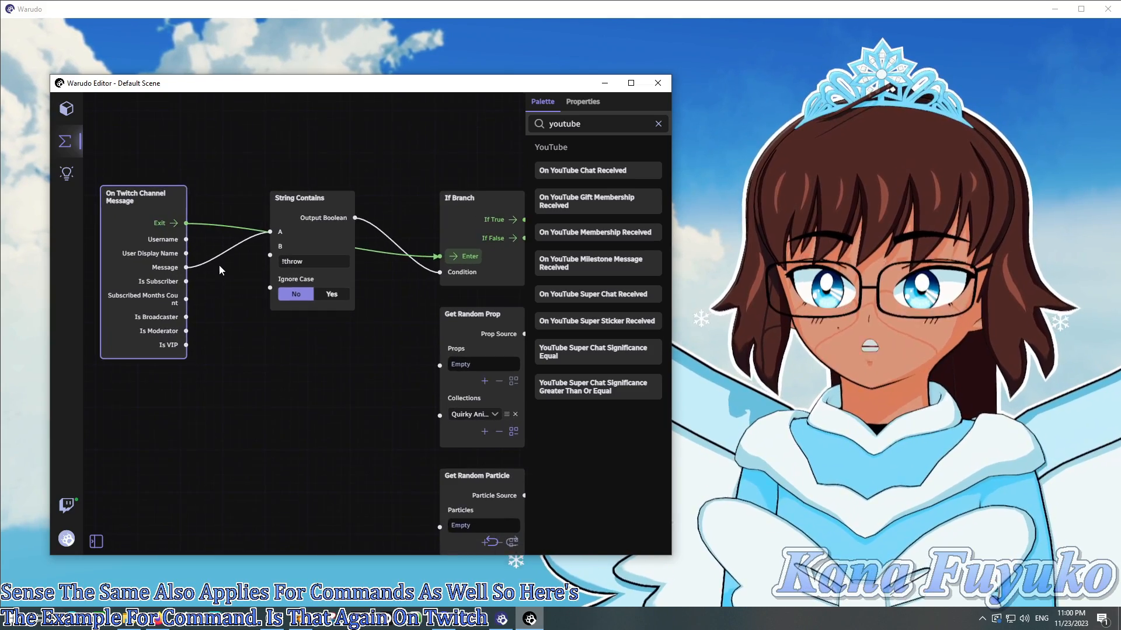
Reposition the String Contains and On Twitch Channel Message nodes so the wires between them and If Branch are easy to follow.
{"action": "left_click_drag", "start_coordinate": [303, 188], "coordinate": [298, 302]}
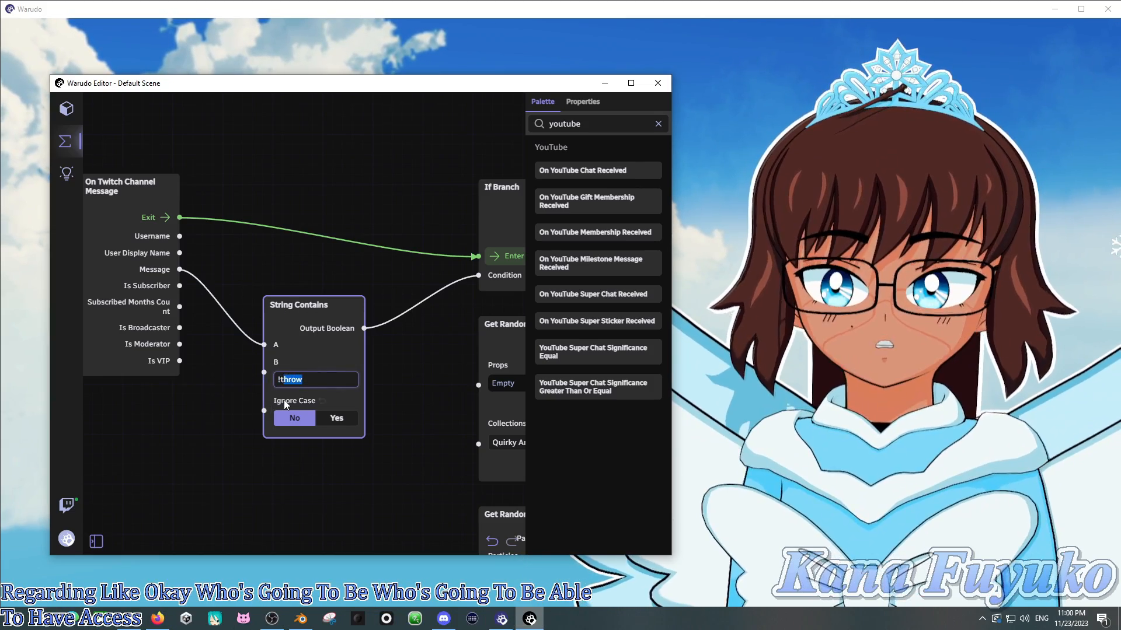
{"action": "left_click", "coordinate": [307, 378]}
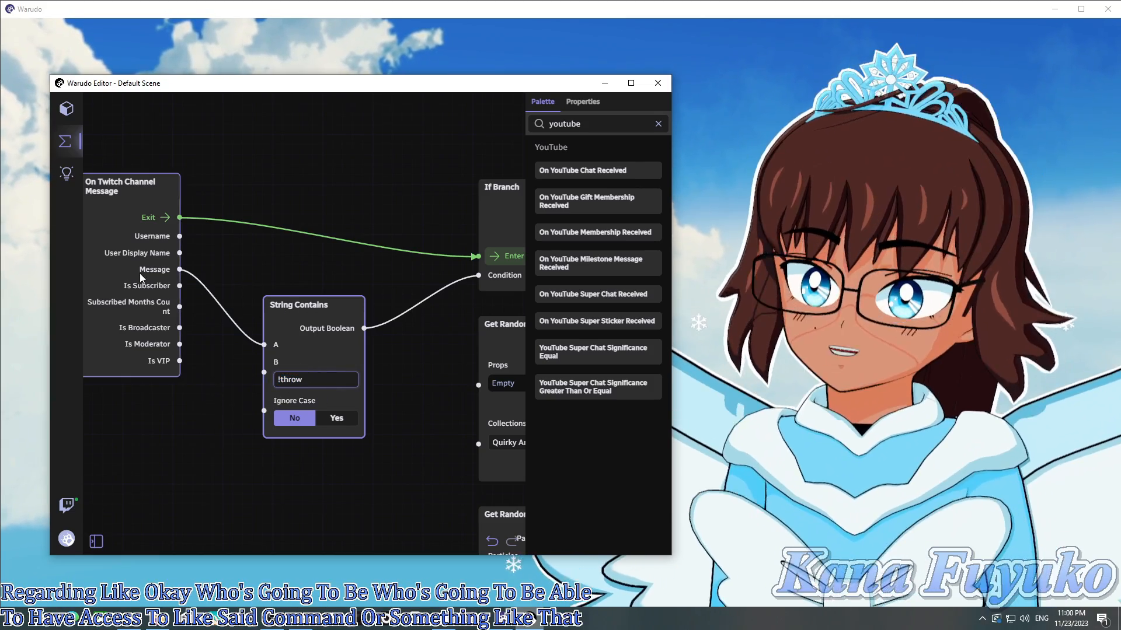
{"action": "left_click_drag", "start_coordinate": [299, 302], "coordinate": [299, 270]}
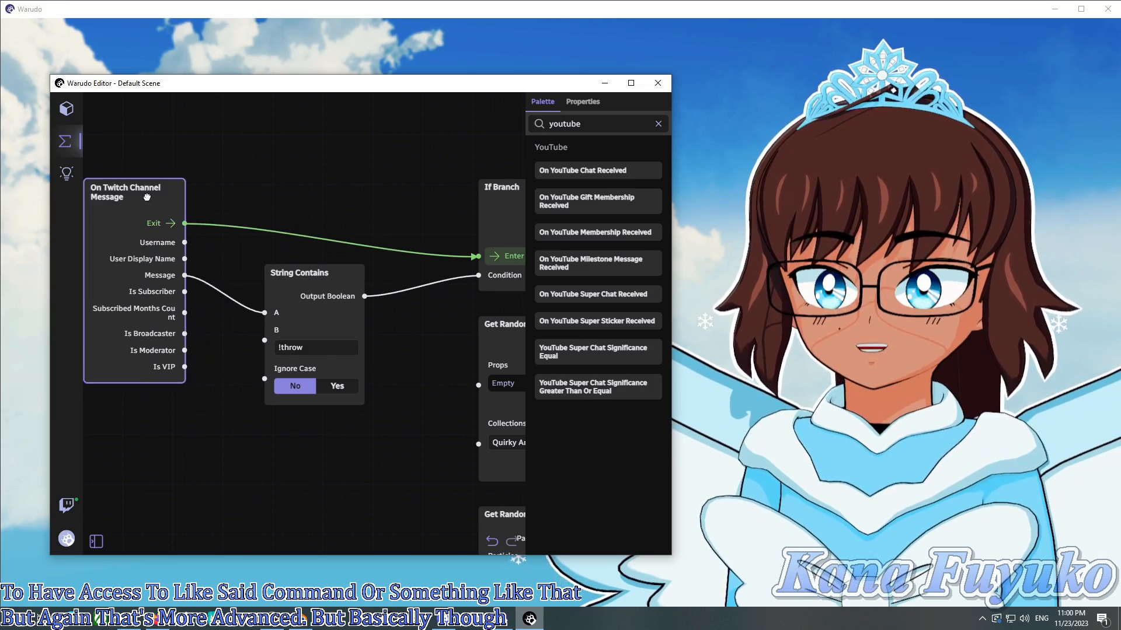
{"action": "mouse_move", "coordinate": [141, 195]}
{"action": "left_mouse_down"}
{"action": "mouse_move", "coordinate": [161, 187]}
{"action": "mouse_move", "coordinate": [153, 182]}
{"action": "left_mouse_up"}
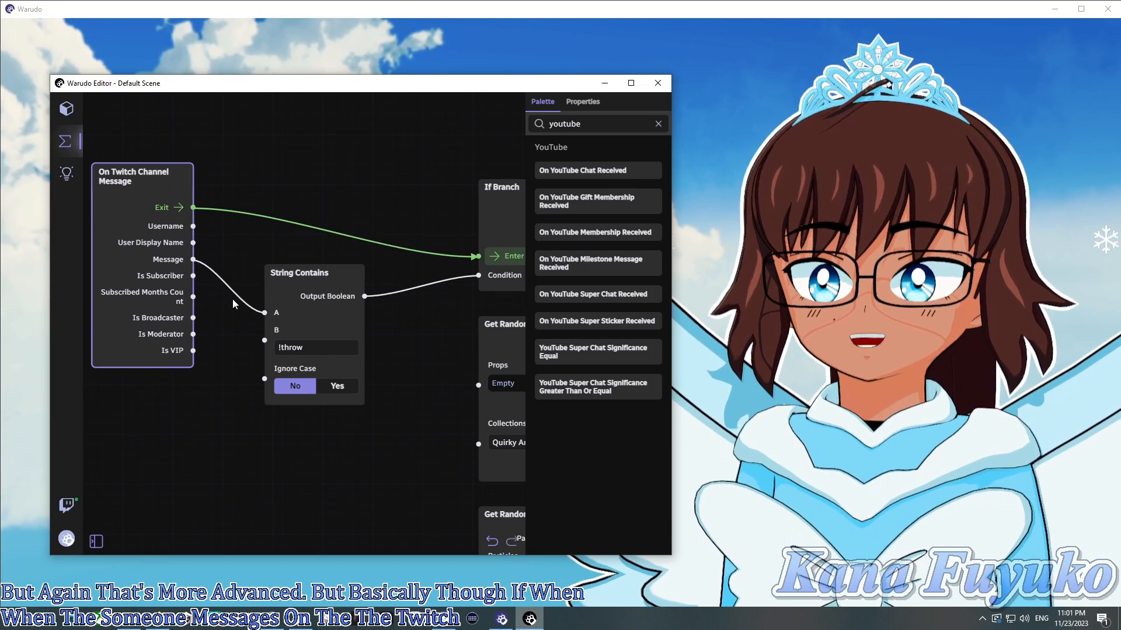
Try Ignore Case set to Yes on the !throw String Contains node, and set it back to No.
{"action": "mouse_move", "coordinate": [304, 348]}
{"action": "left_mouse_down"}
{"action": "mouse_move", "coordinate": [266, 341]}
{"action": "mouse_move", "coordinate": [291, 347]}
{"action": "left_mouse_up"}
{"action": "left_click_drag", "start_coordinate": [397, 329], "coordinate": [364, 334]}
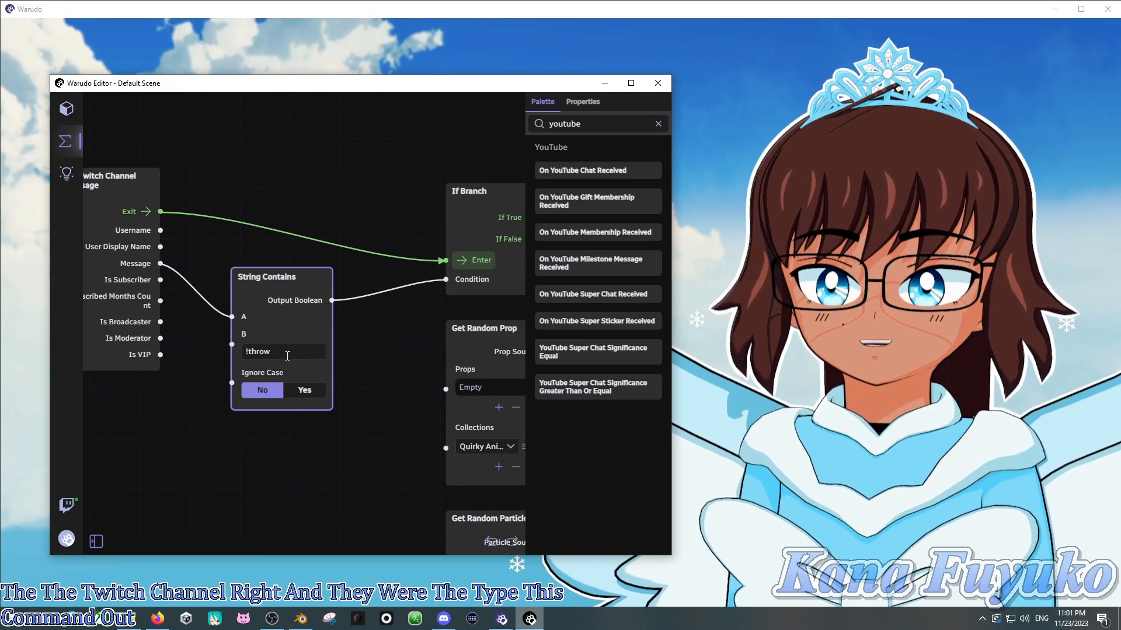
{"action": "left_click", "coordinate": [274, 352]}
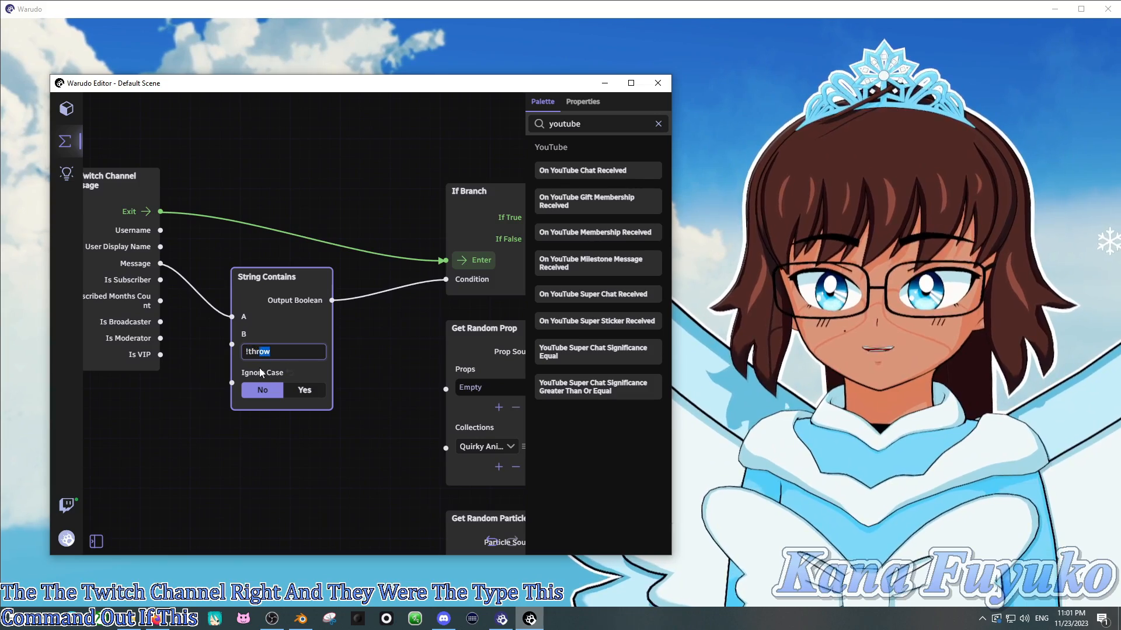
{"action": "left_click", "coordinate": [304, 390]}
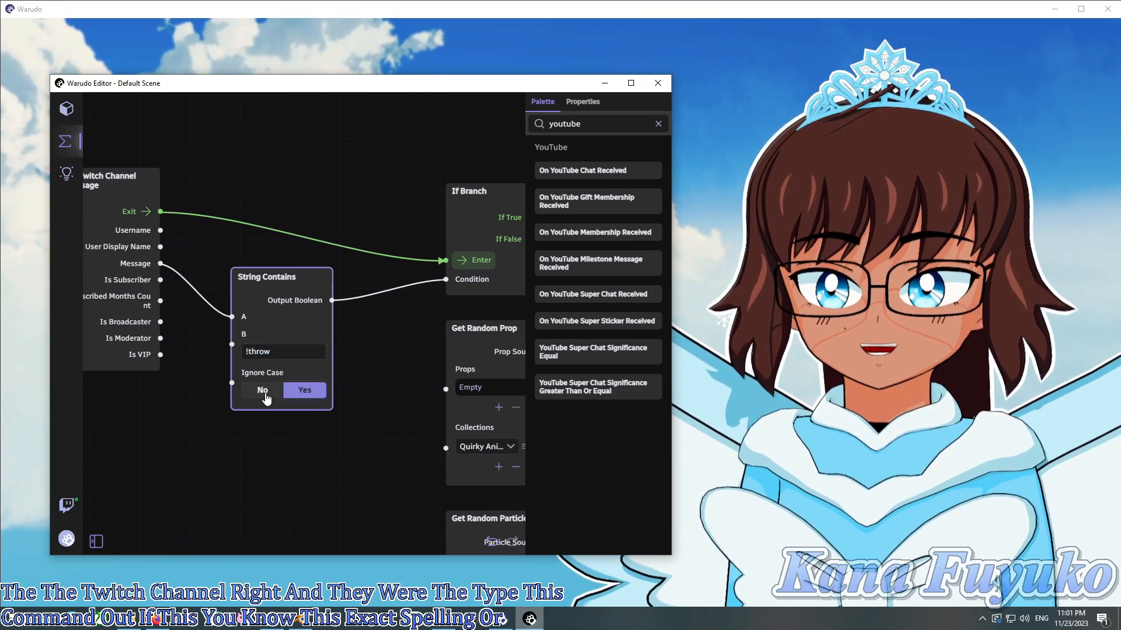
{"action": "left_click", "coordinate": [264, 392]}
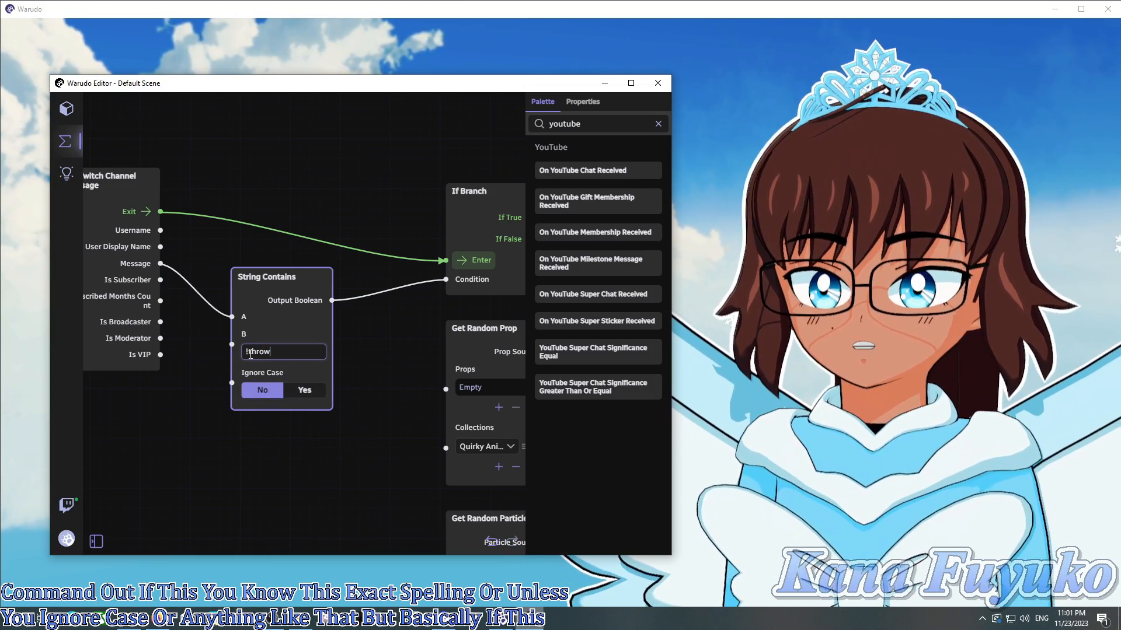
Examine how the command chain's If Branch leads to Throw Prop At Character, and survey the neighbouring Twitch chains.
{"action": "left_click_drag", "start_coordinate": [375, 324], "coordinate": [300, 338]}
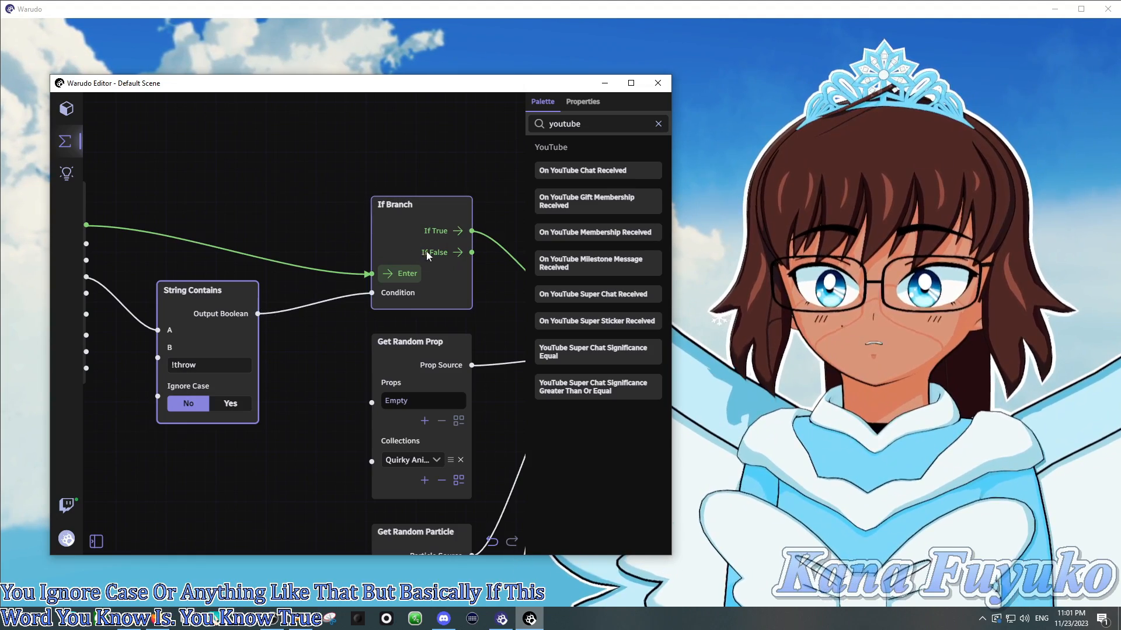
{"action": "left_click_drag", "start_coordinate": [502, 324], "coordinate": [257, 339]}
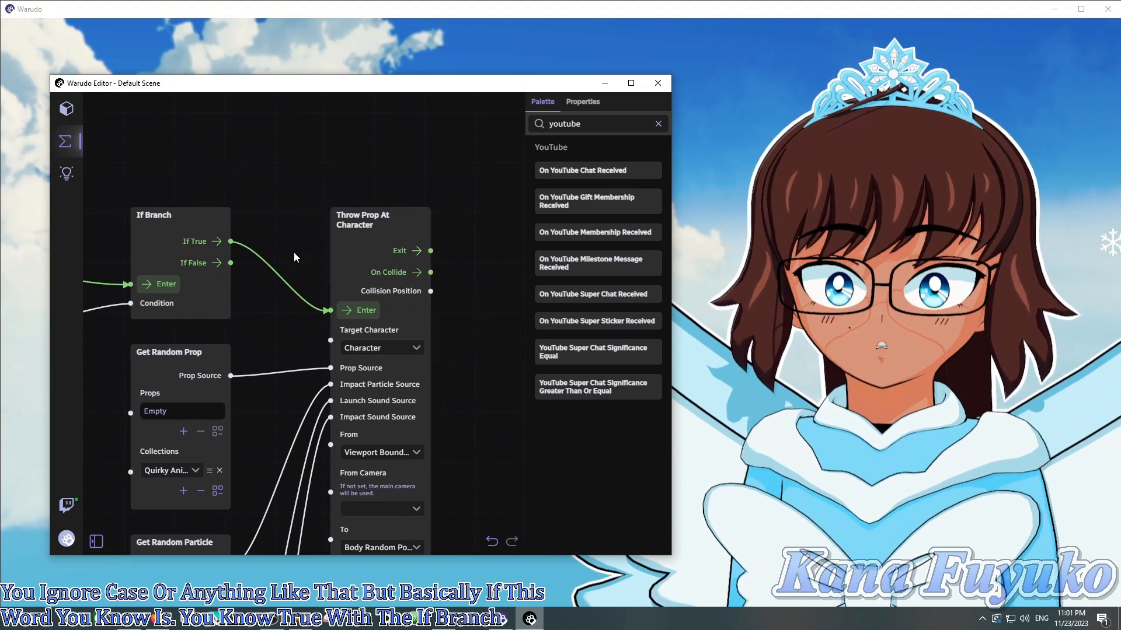
{"action": "scroll", "coordinate": [272, 337], "scroll_direction": "down", "scroll_amount": 4}
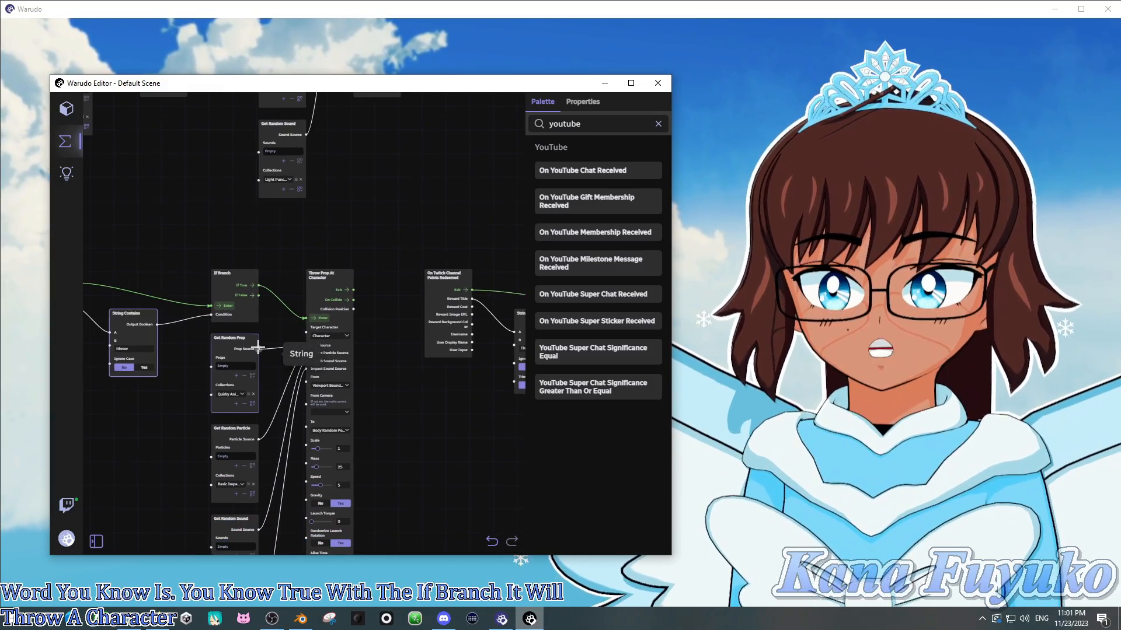
{"action": "scroll", "coordinate": [184, 369], "scroll_direction": "down", "scroll_amount": 1}
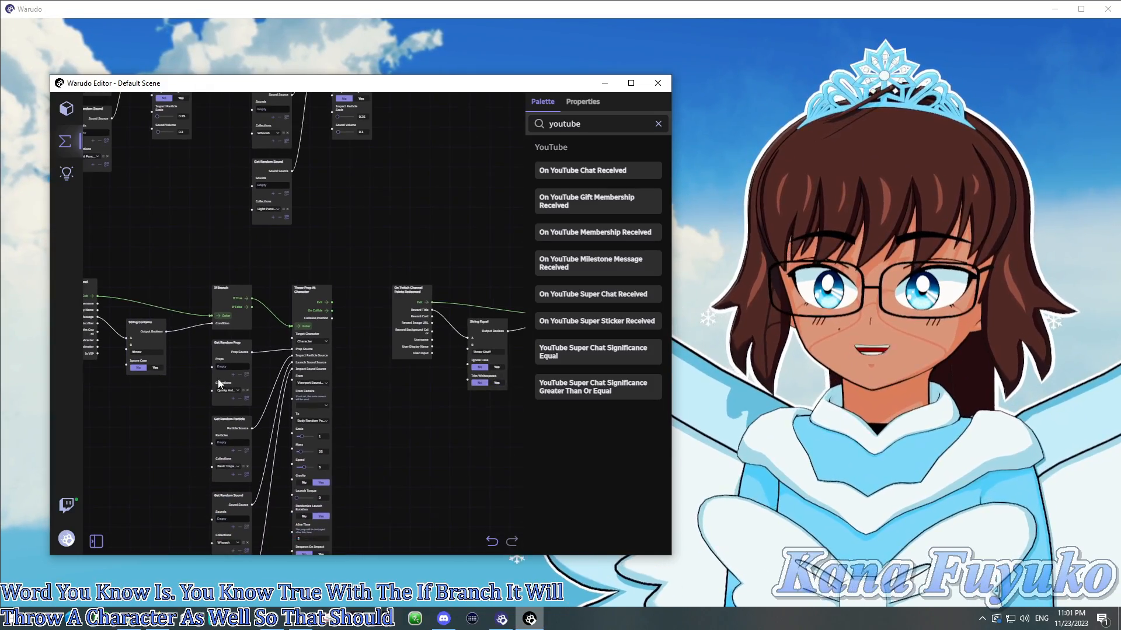
{"action": "left_click_drag", "start_coordinate": [184, 369], "coordinate": [324, 347]}
{"action": "scroll", "coordinate": [217, 356], "scroll_direction": "up", "scroll_amount": 3}
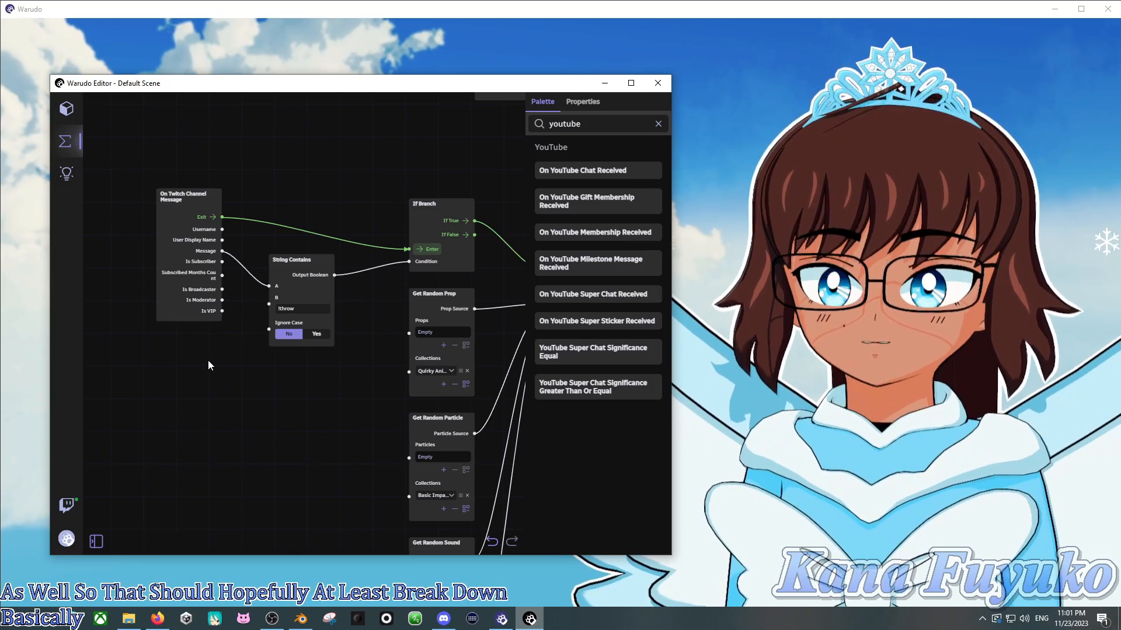
{"action": "scroll", "coordinate": [269, 390], "scroll_direction": "down", "scroll_amount": 8}
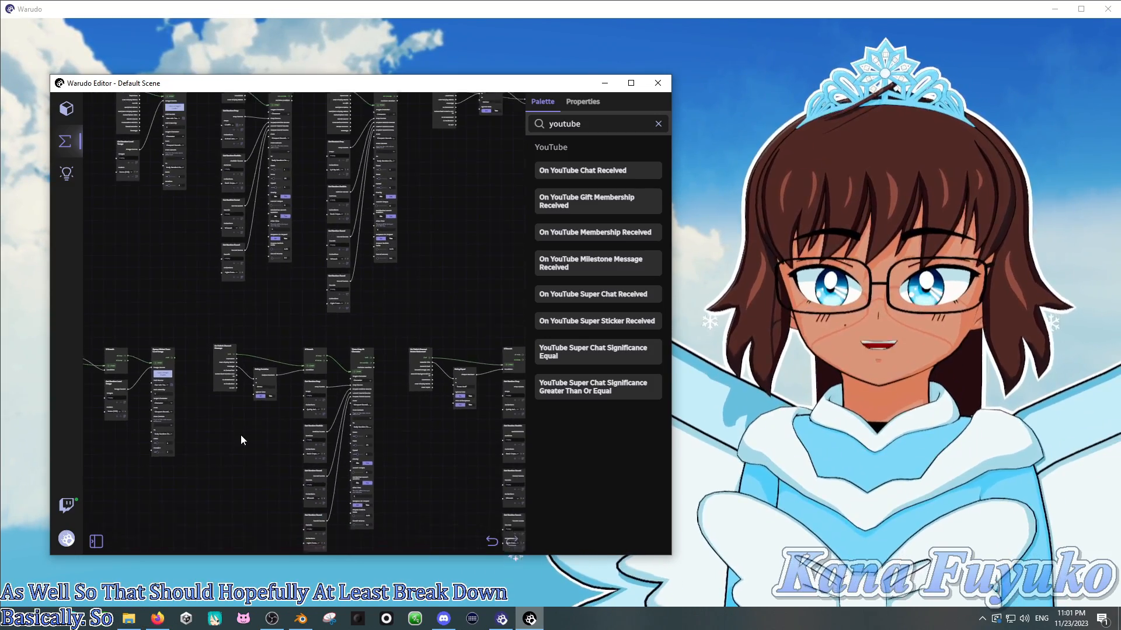
{"action": "left_click_drag", "start_coordinate": [231, 430], "coordinate": [367, 328]}
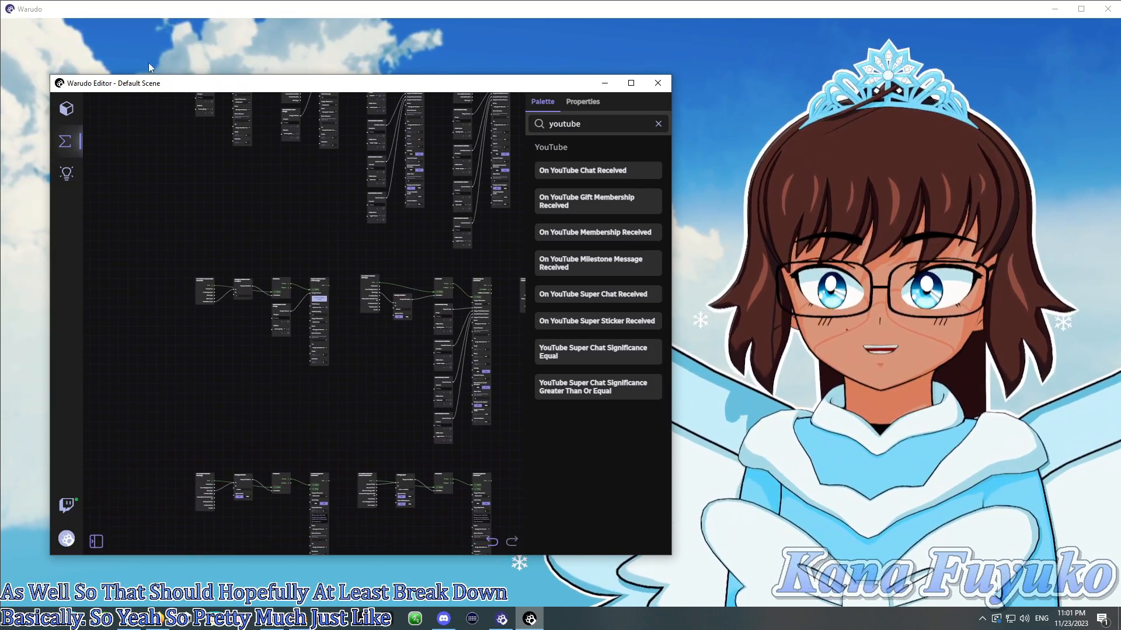
Show the list of blueprints and create a new empty blueprint.
{"action": "left_click", "coordinate": [97, 542]}
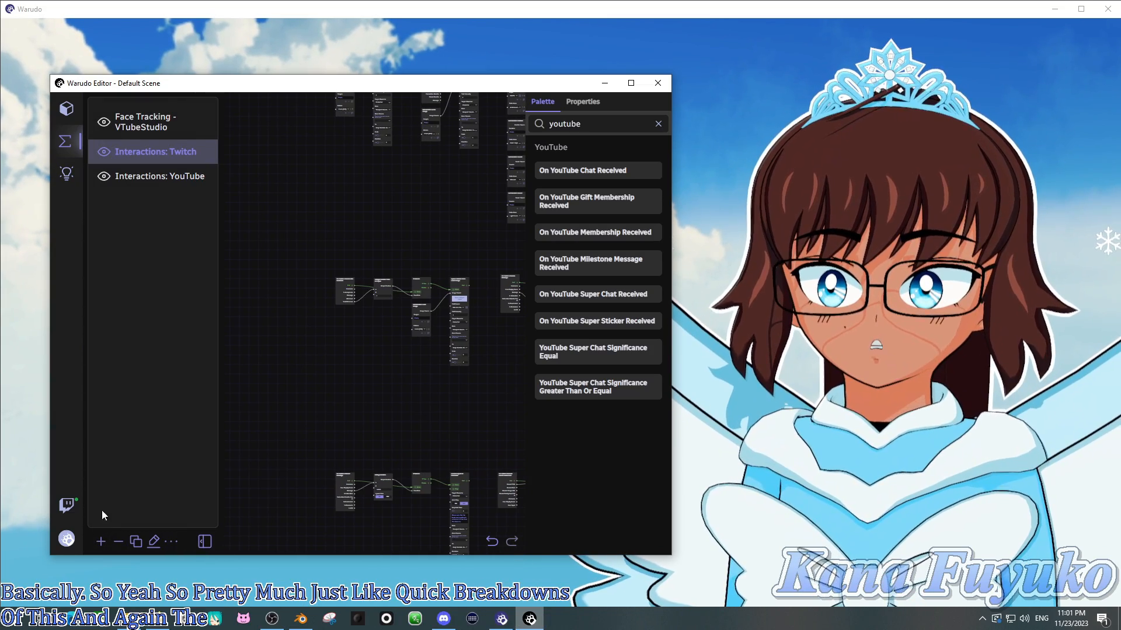
{"action": "left_click", "coordinate": [146, 186]}
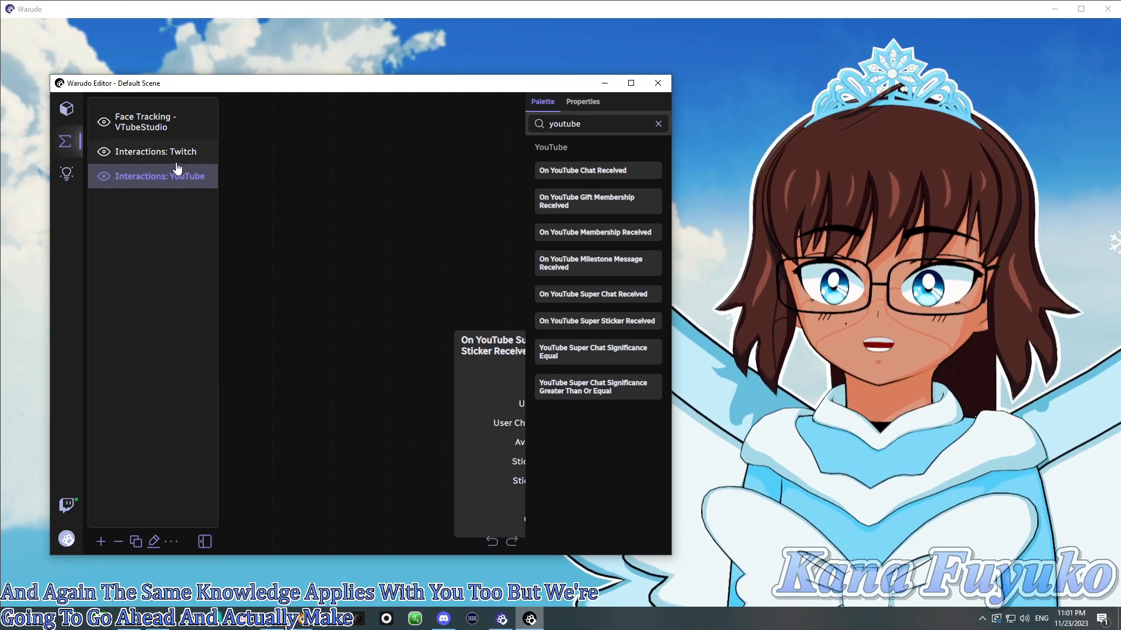
{"action": "left_click_drag", "start_coordinate": [503, 87], "coordinate": [511, 53]}
{"action": "left_click", "coordinate": [108, 508]}
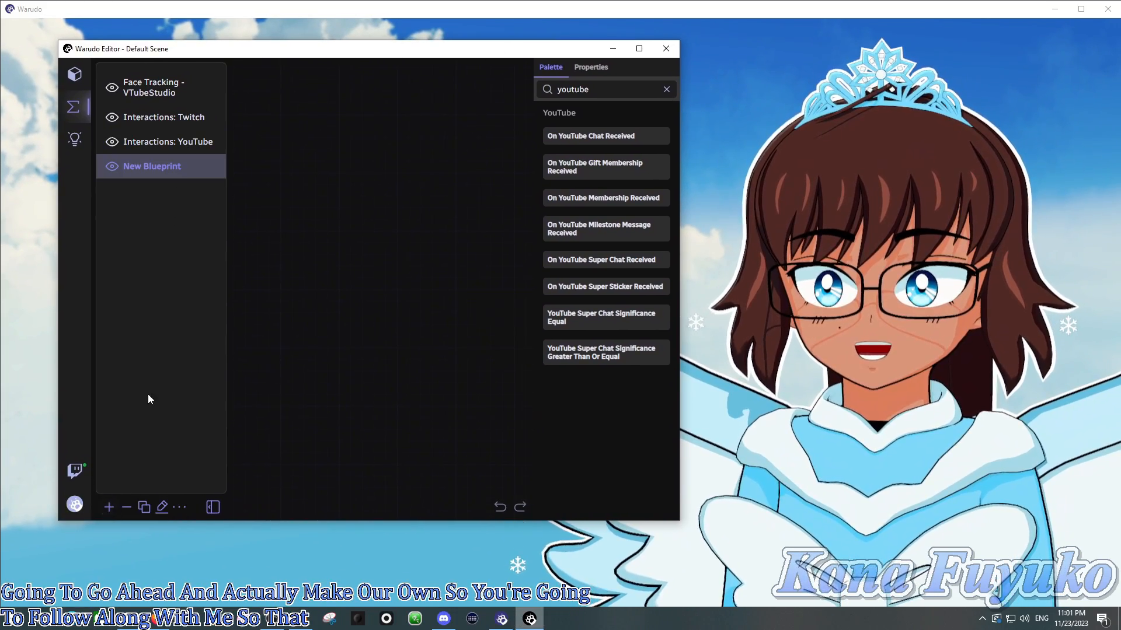
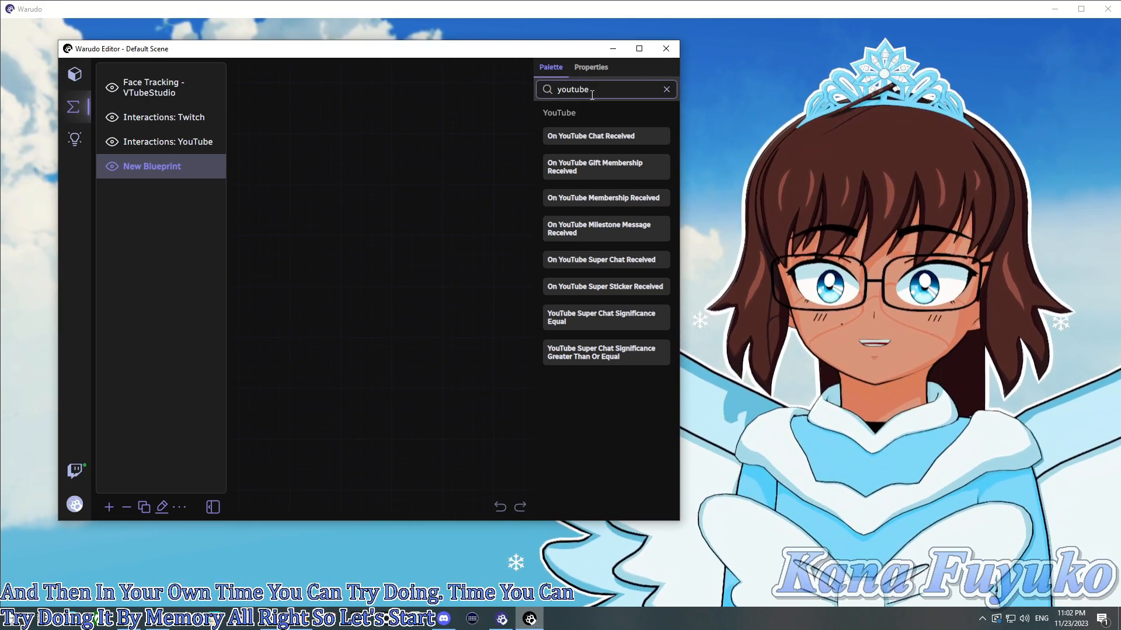
Search the available nodes for "twitch" and add an On Twitch Channel Follow node to the new blueprint.
{"action": "type", "text": "tw"}
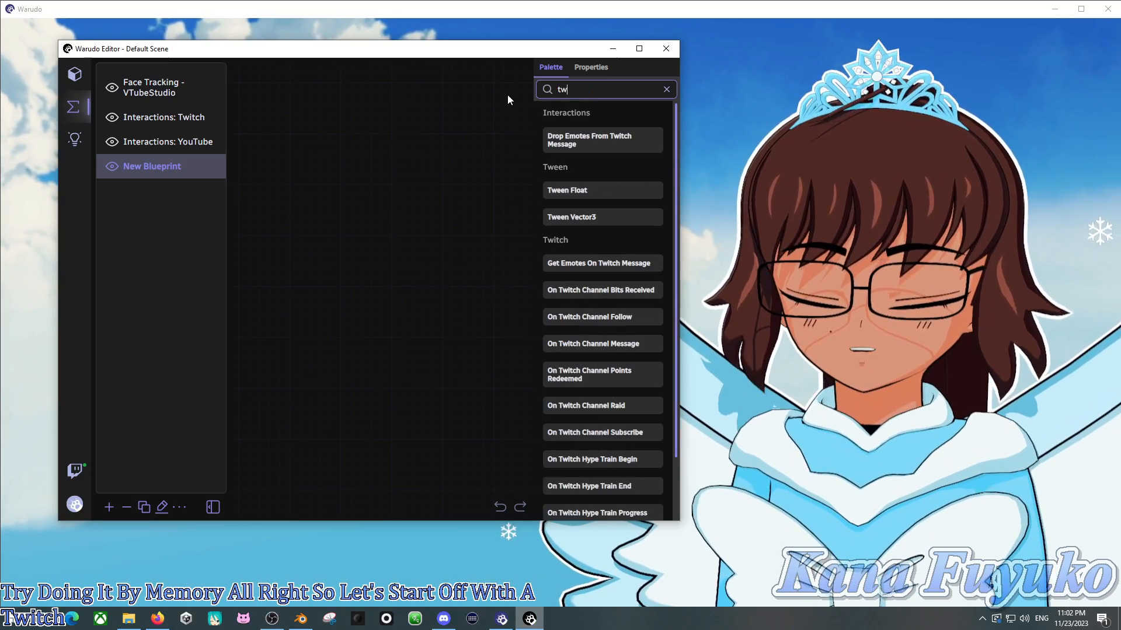
{"action": "type", "text": "itch"}
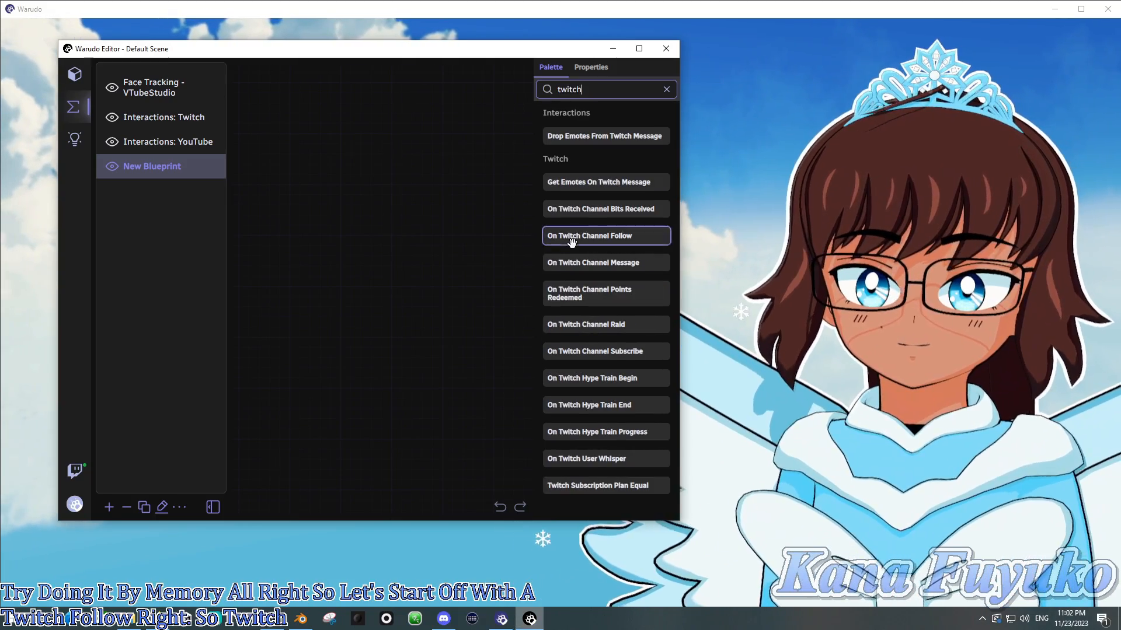
{"action": "left_click_drag", "start_coordinate": [570, 235], "coordinate": [256, 149]}
{"action": "scroll", "coordinate": [413, 221], "scroll_direction": "down", "scroll_amount": 1}
{"action": "left_click_drag", "start_coordinate": [414, 223], "coordinate": [379, 219]}
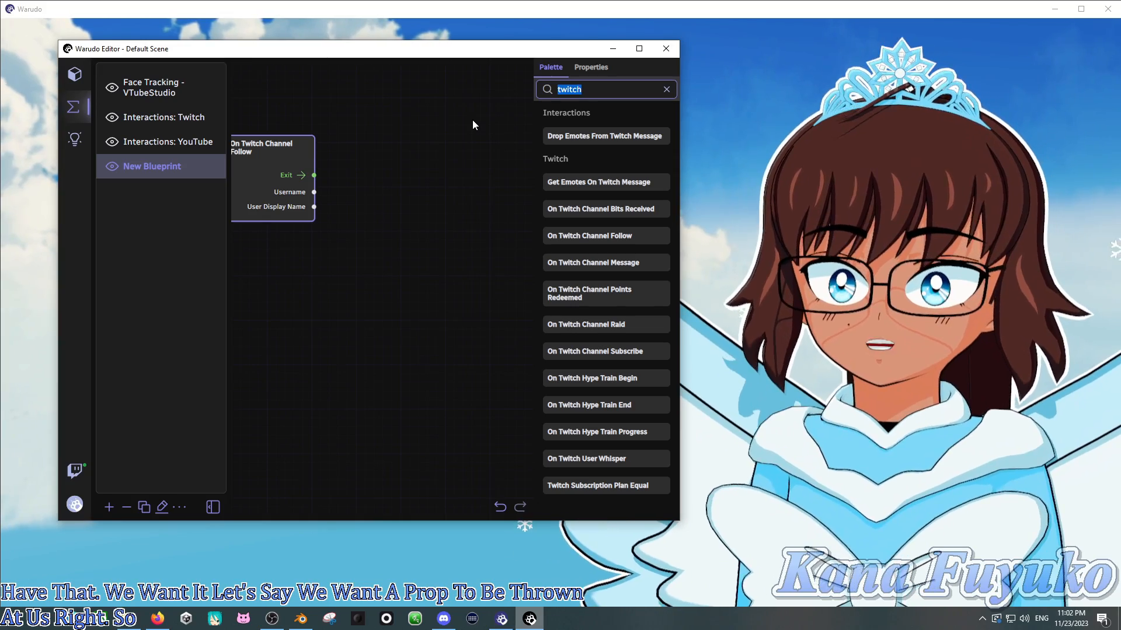
Find the "throw prop" nodes, add Throw Prop At Character, and connect On Twitch Channel Follow's Exit to its Enter.
{"action": "type", "text": "throw prop"}
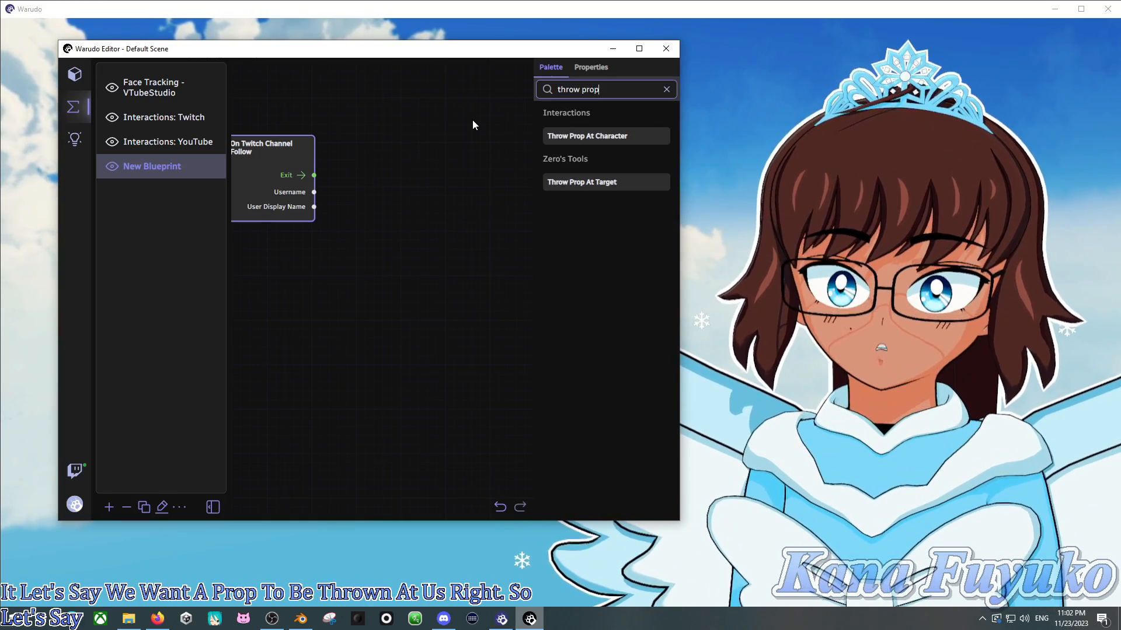
{"action": "left_click_drag", "start_coordinate": [575, 135], "coordinate": [433, 143]}
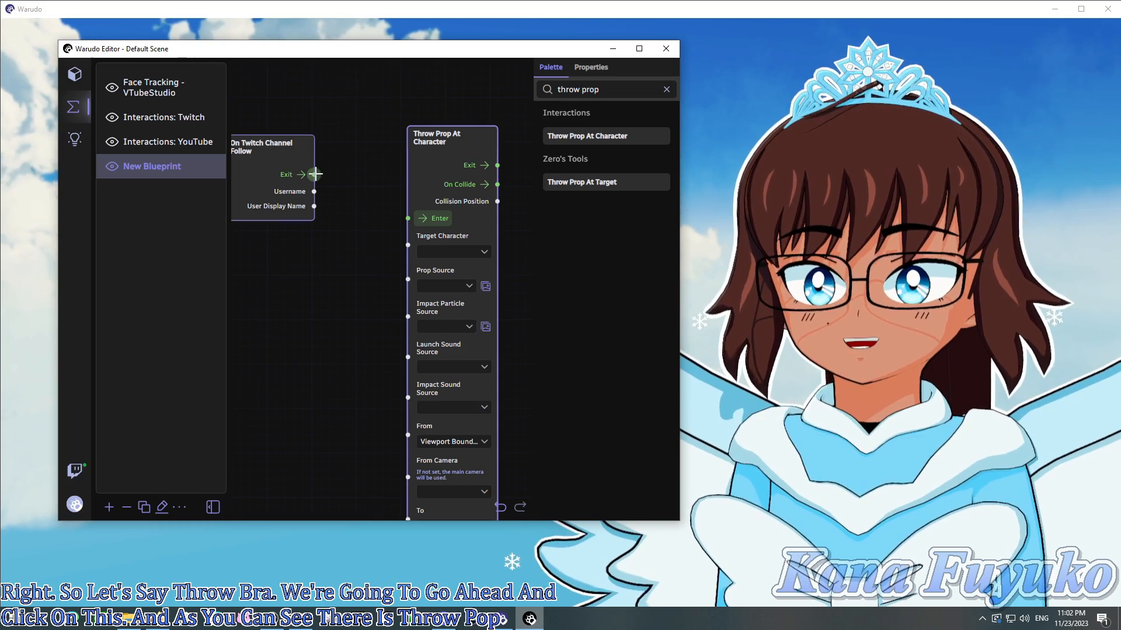
{"action": "left_click_drag", "start_coordinate": [315, 173], "coordinate": [407, 218]}
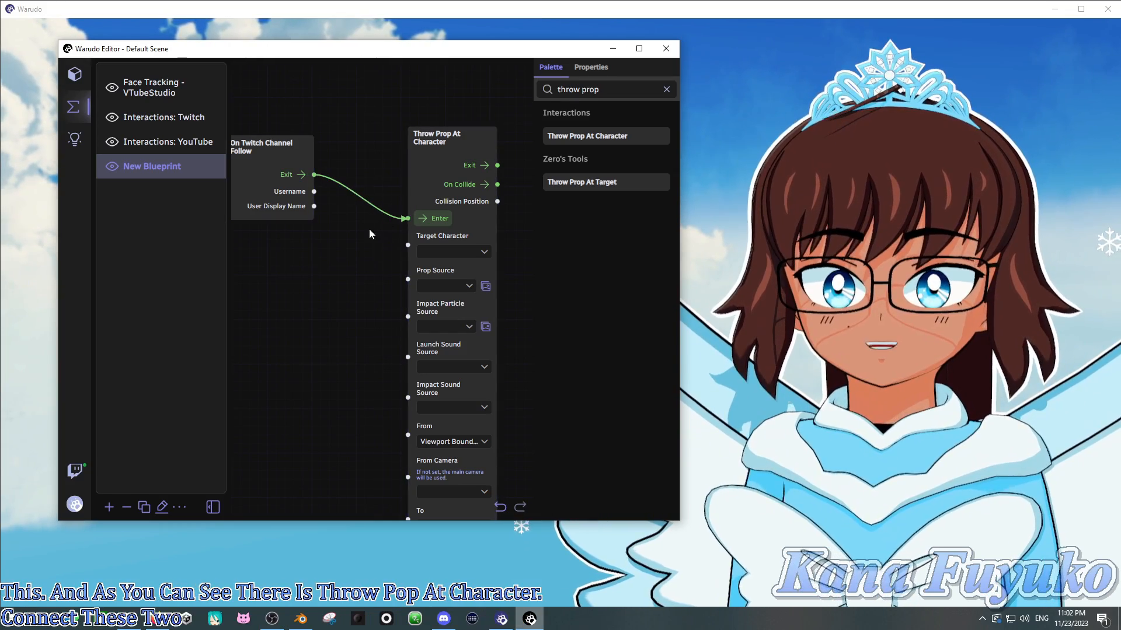
Set the Throw Prop At Character node's target character to Character.
{"action": "scroll", "coordinate": [359, 248], "scroll_direction": "down", "scroll_amount": 1}
{"action": "left_click", "coordinate": [447, 252]}
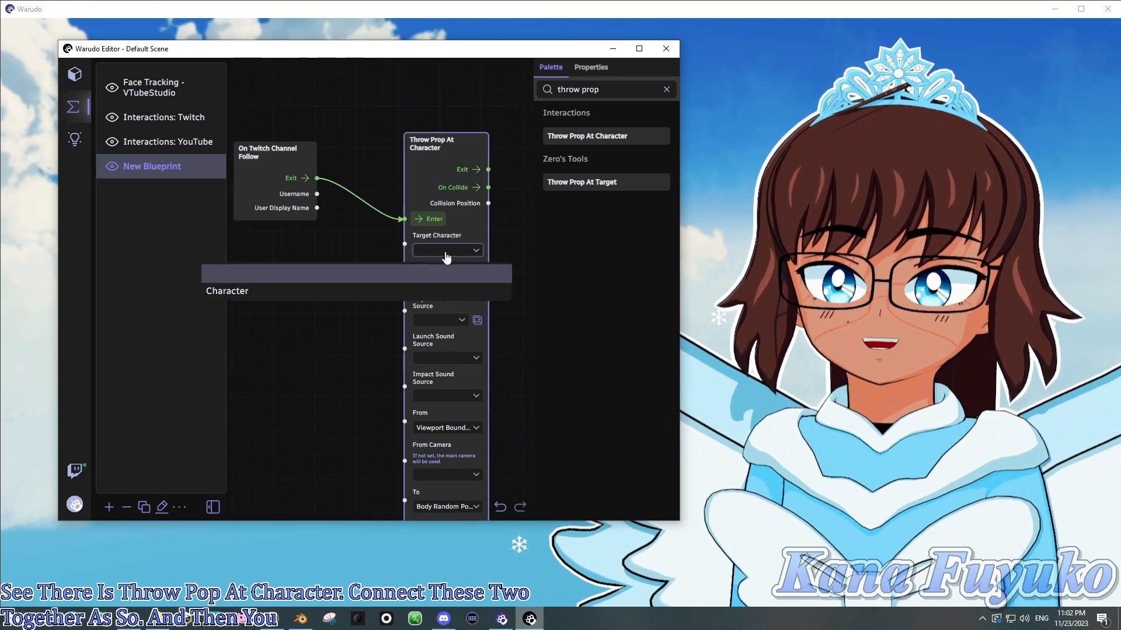
{"action": "left_click", "coordinate": [398, 290]}
Choose the Cat as the prop source of the Throw Prop At Character node.
{"action": "left_click_drag", "start_coordinate": [397, 298], "coordinate": [383, 267]}
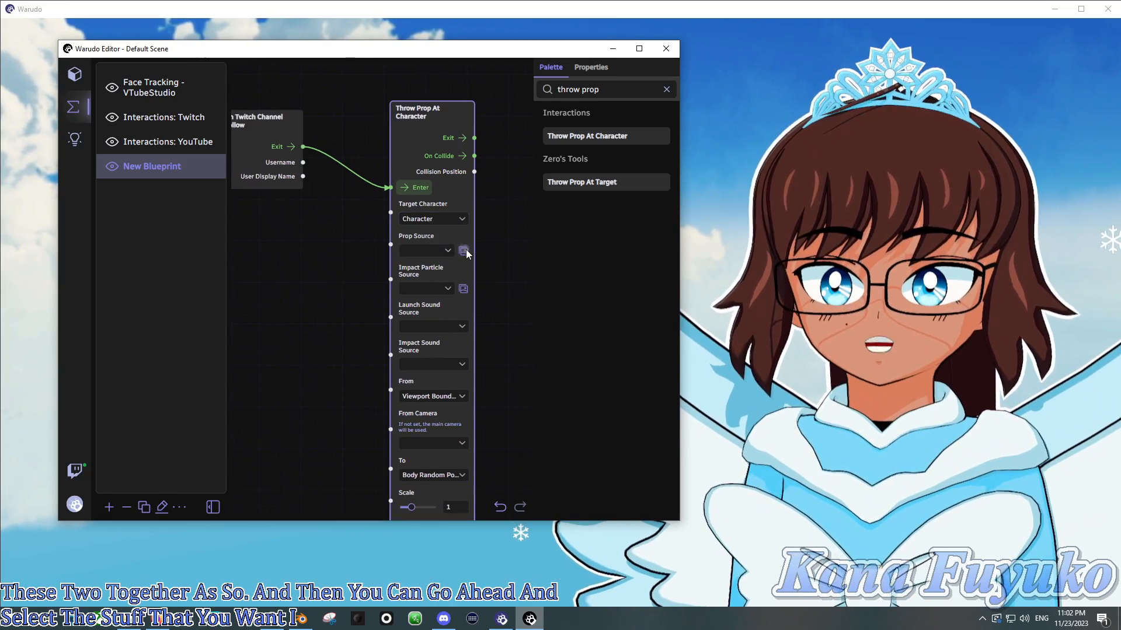
{"action": "left_click", "coordinate": [463, 251]}
{"action": "scroll", "coordinate": [416, 285], "scroll_direction": "down", "scroll_amount": 5}
{"action": "scroll", "coordinate": [404, 292], "scroll_direction": "down", "scroll_amount": 15}
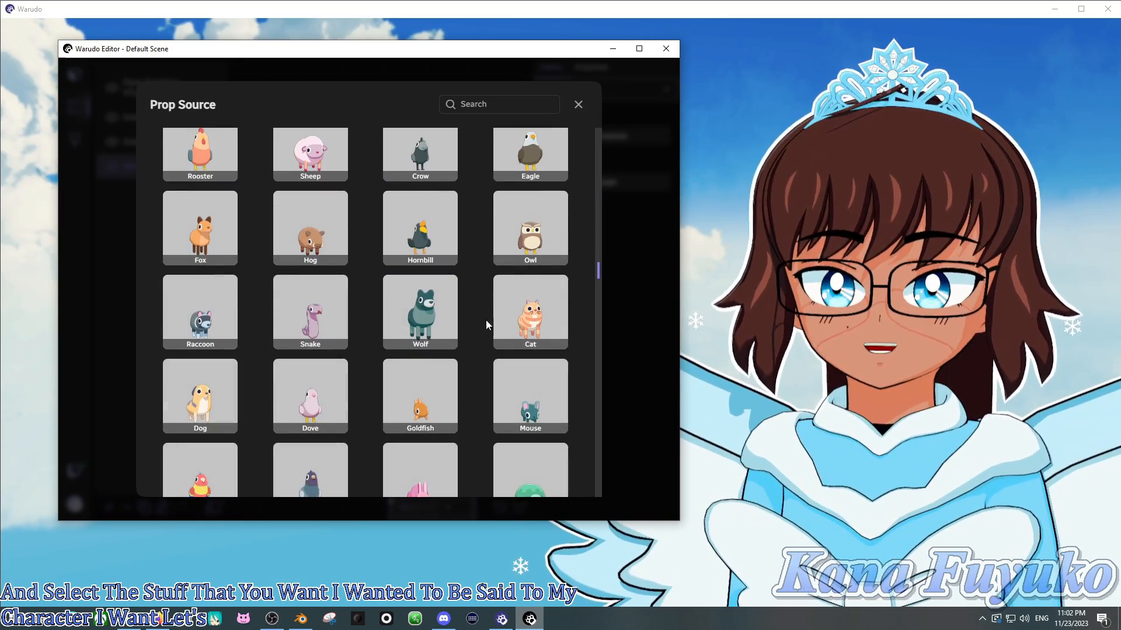
{"action": "left_click", "coordinate": [525, 318]}
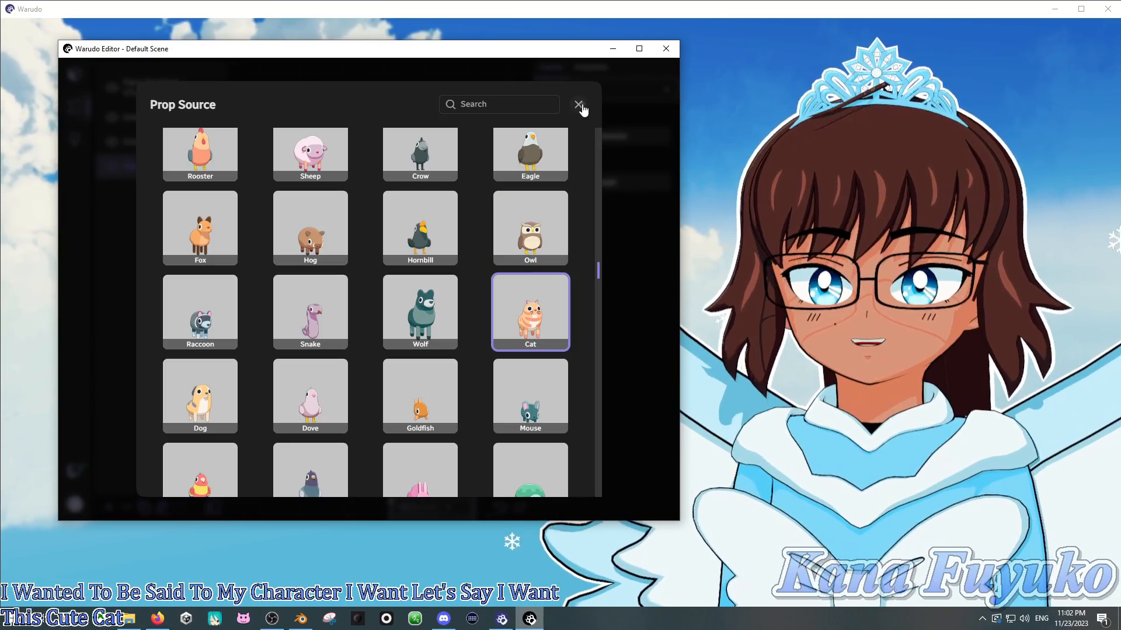
{"action": "left_click", "coordinate": [578, 104]}
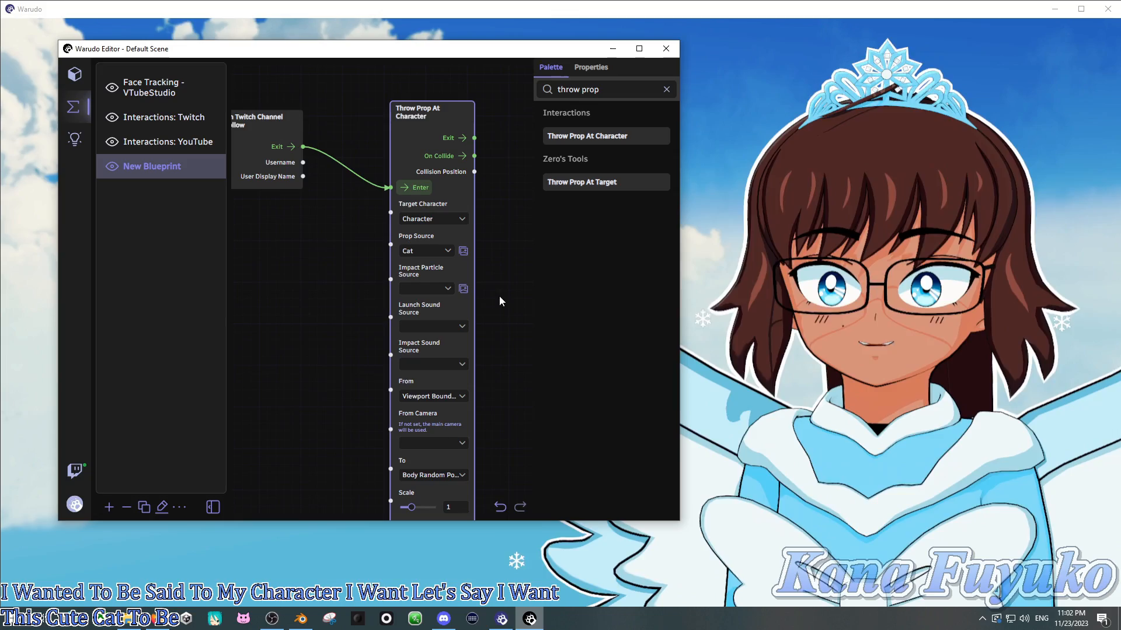
Choose Power Impact Lightning 02 as the node's impact particle source.
{"action": "left_click", "coordinate": [464, 289]}
{"action": "scroll", "coordinate": [399, 311], "scroll_direction": "down", "scroll_amount": 10}
{"action": "scroll", "coordinate": [377, 357], "scroll_direction": "down", "scroll_amount": 8}
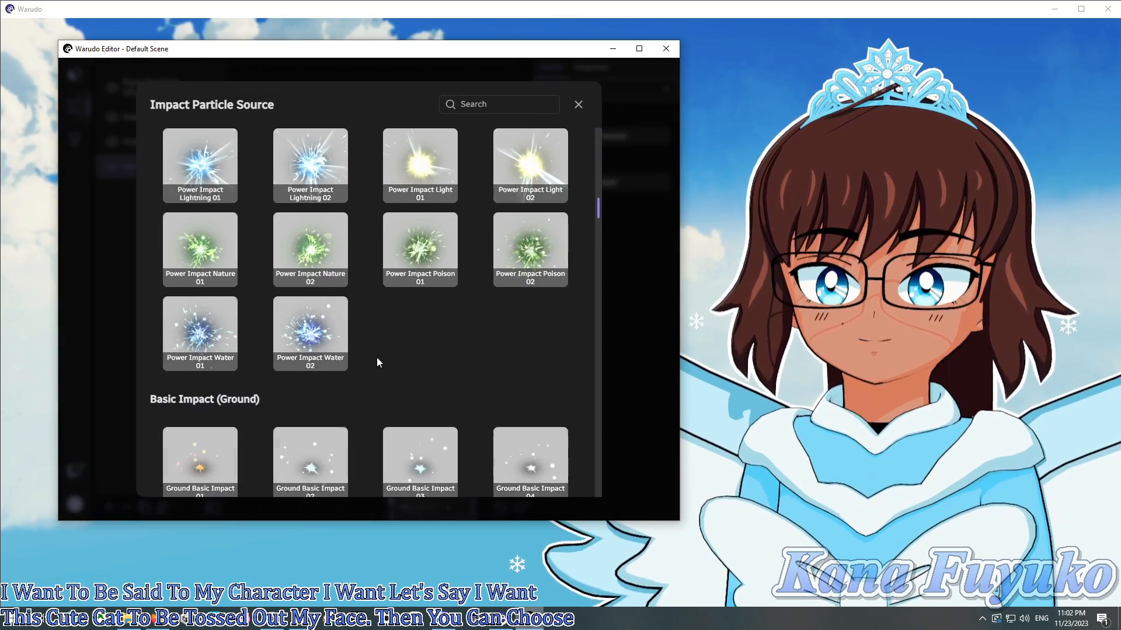
{"action": "scroll", "coordinate": [373, 359], "scroll_direction": "up", "scroll_amount": 3}
{"action": "scroll", "coordinate": [385, 251], "scroll_direction": "up", "scroll_amount": 1}
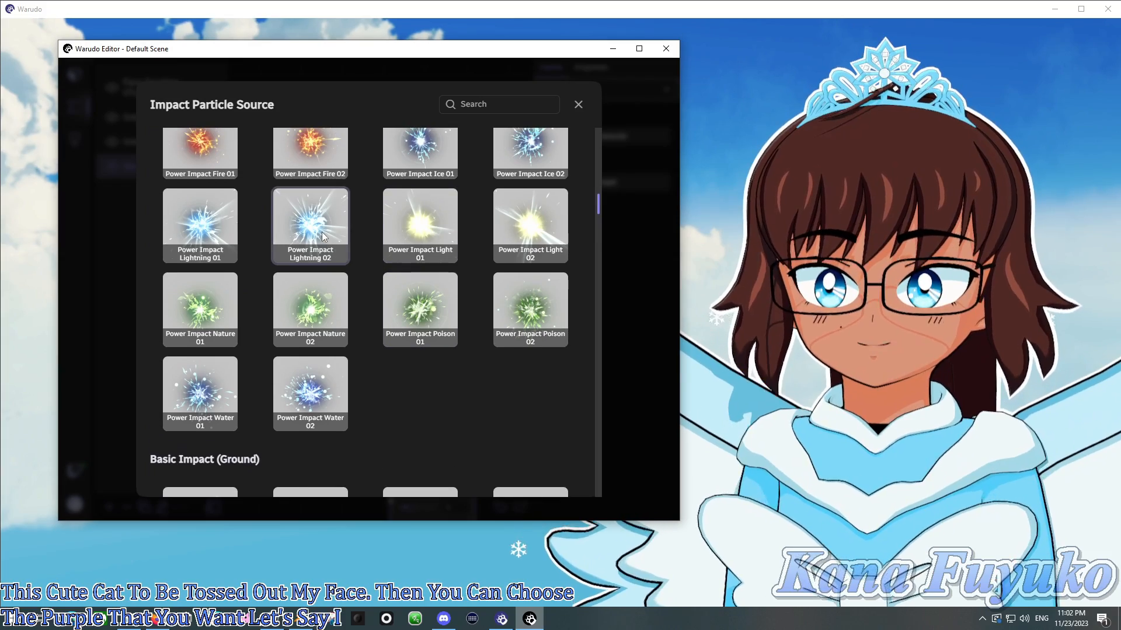
{"action": "left_click", "coordinate": [578, 105]}
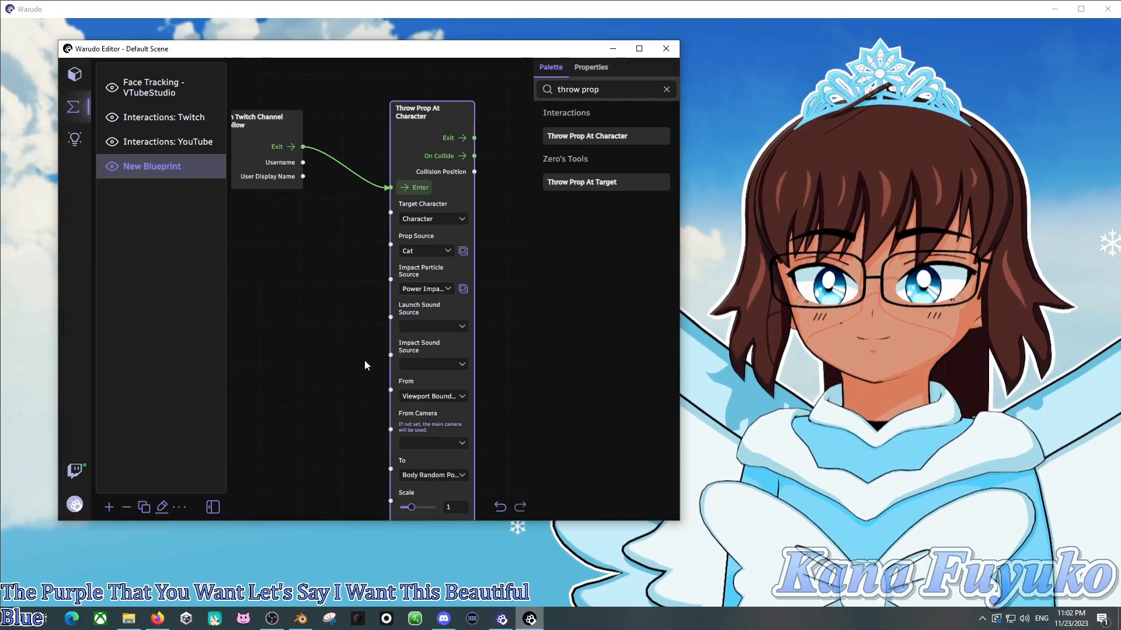
Set the launch sound source to Punch Light 03 and the impact sound source to Punch Light 04.
{"action": "left_click", "coordinate": [458, 307]}
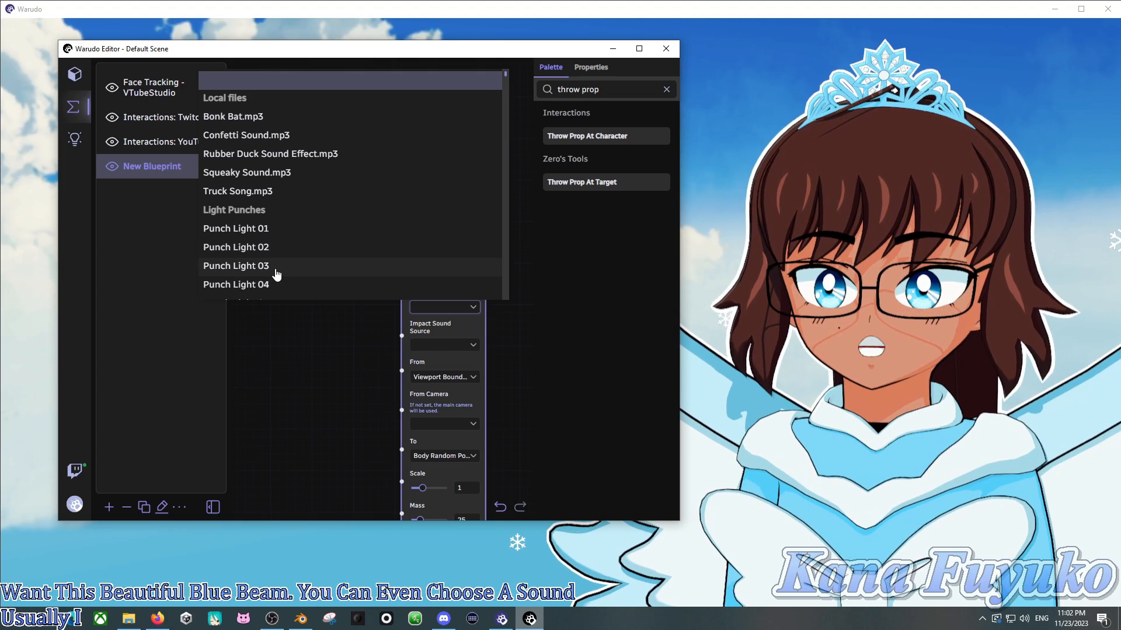
{"action": "left_click", "coordinate": [277, 272]}
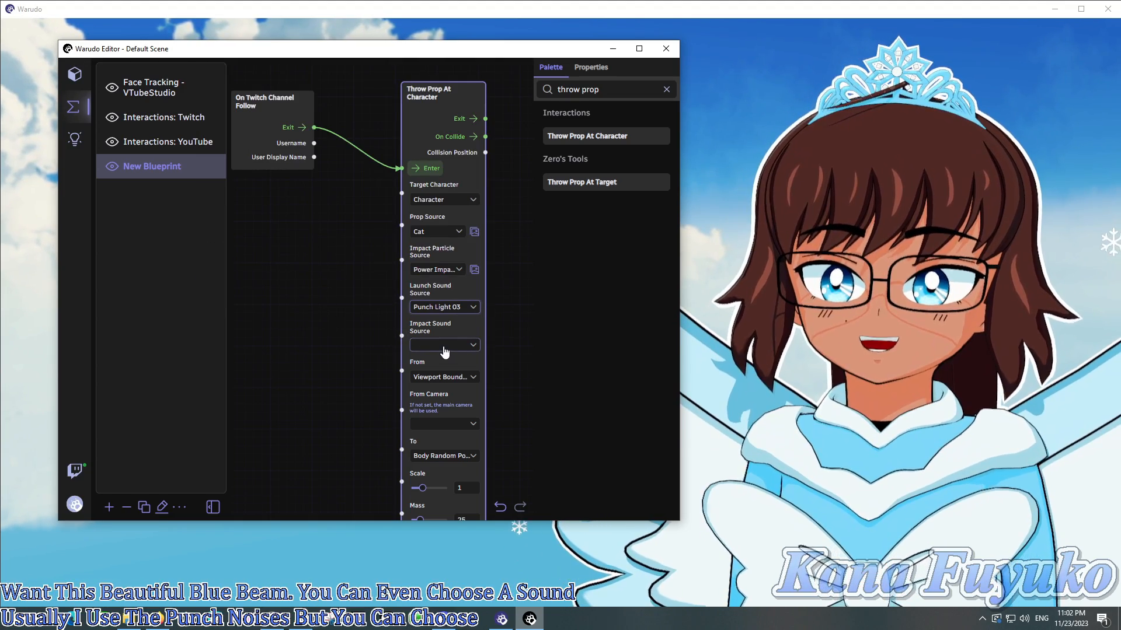
{"action": "left_click", "coordinate": [445, 350]}
{"action": "left_click", "coordinate": [280, 324]}
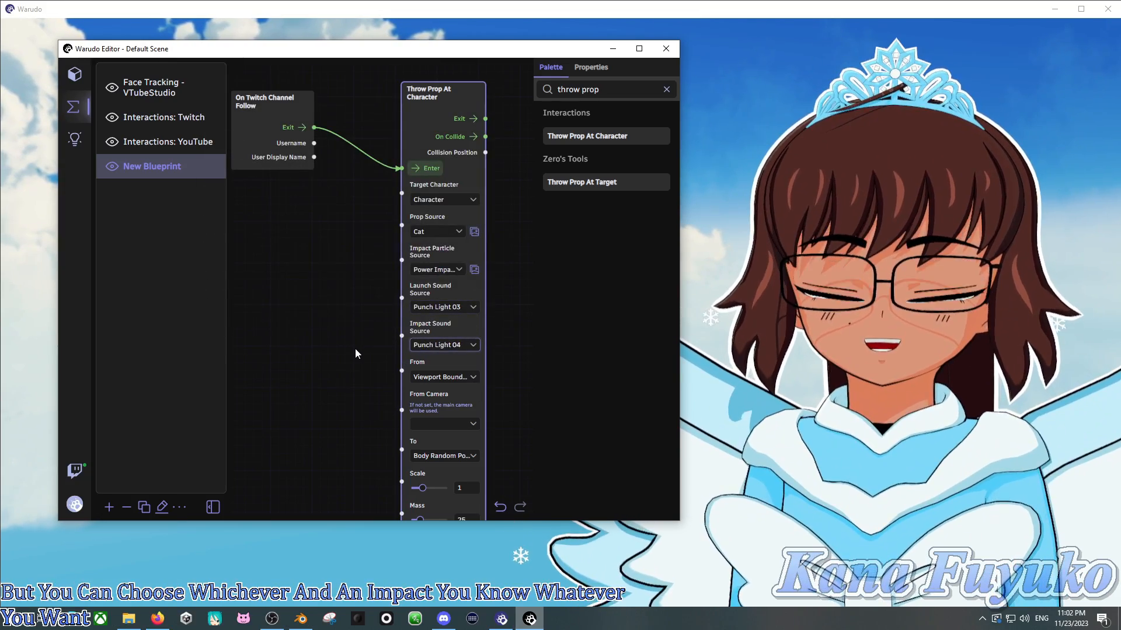
Examine the remaining Throw Prop At Character settings, such as From, From Camera, Mass, Speed and Gravity.
{"action": "scroll", "coordinate": [355, 348], "scroll_direction": "down", "scroll_amount": 1}
{"action": "left_click_drag", "start_coordinate": [377, 362], "coordinate": [402, 125]}
{"action": "scroll", "coordinate": [352, 356], "scroll_direction": "down", "scroll_amount": 1}
{"action": "left_click_drag", "start_coordinate": [386, 339], "coordinate": [399, 274]}
{"action": "left_click_drag", "start_coordinate": [387, 358], "coordinate": [393, 422]}
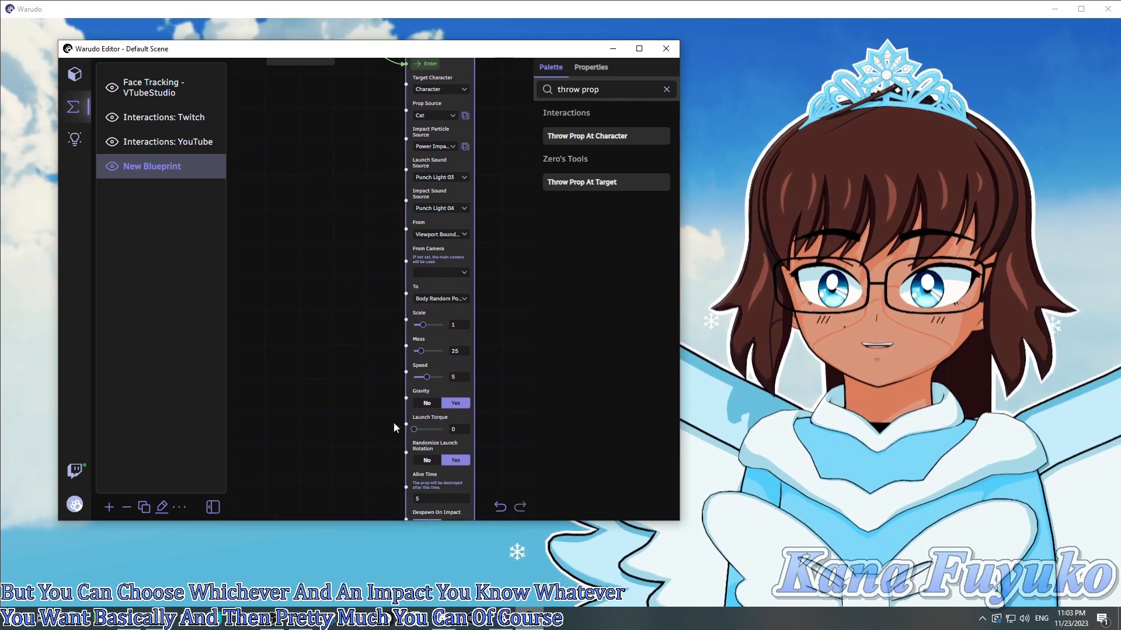
{"action": "scroll", "coordinate": [397, 298], "scroll_direction": "up", "scroll_amount": 2}
{"action": "scroll", "coordinate": [396, 320], "scroll_direction": "up", "scroll_amount": 1}
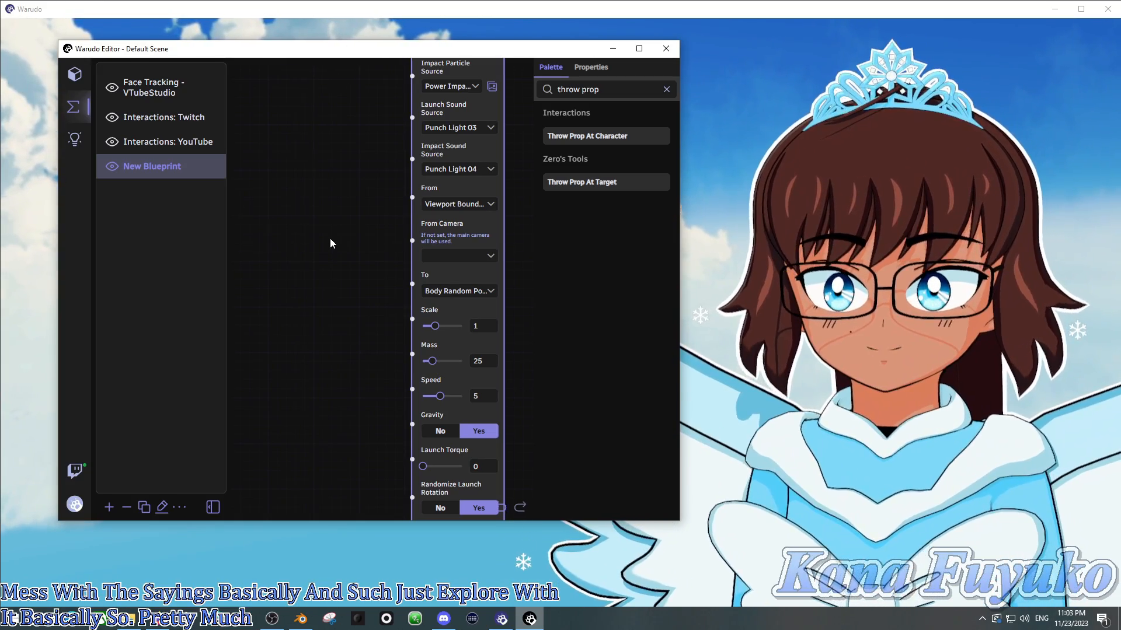
{"action": "left_click_drag", "start_coordinate": [330, 238], "coordinate": [320, 389]}
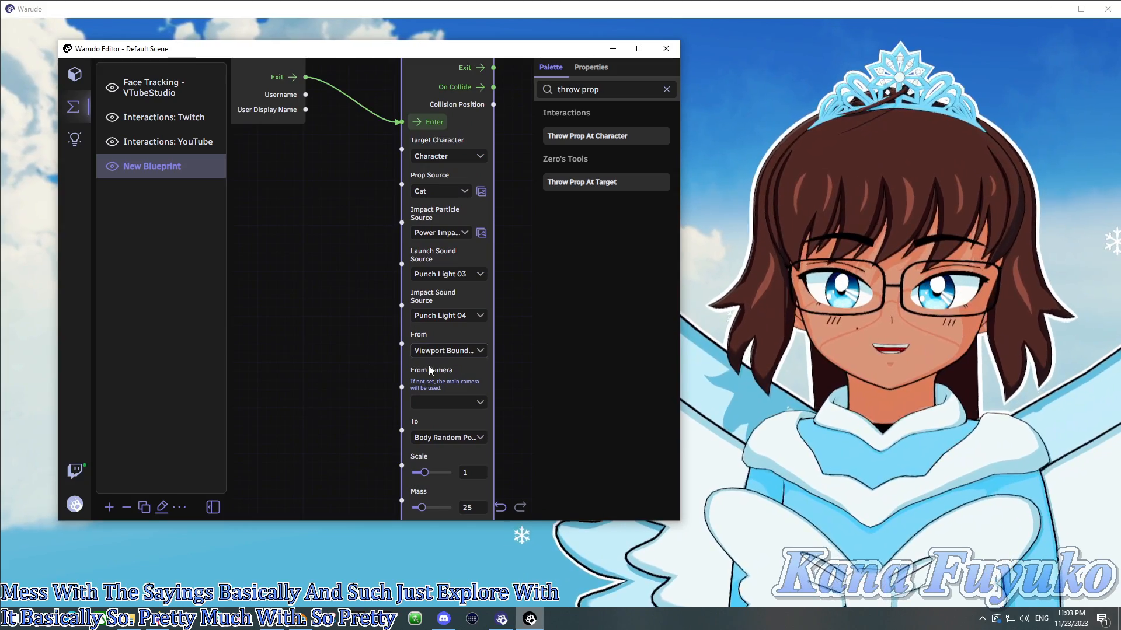
{"action": "left_click_drag", "start_coordinate": [347, 374], "coordinate": [368, 266]}
{"action": "scroll", "coordinate": [363, 317], "scroll_direction": "down", "scroll_amount": 2}
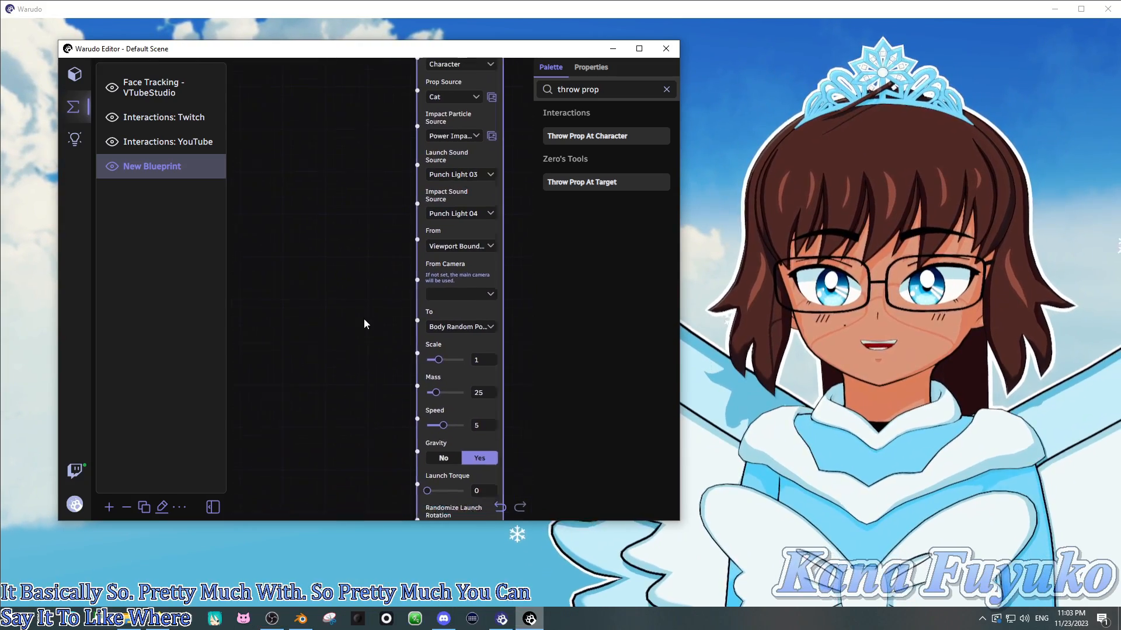
{"action": "left_click_drag", "start_coordinate": [356, 399], "coordinate": [367, 262]}
Check the options for where the prop is thrown, keep Body Random Position, and set the prop's scale to 1.29.
{"action": "left_click", "coordinate": [462, 184]}
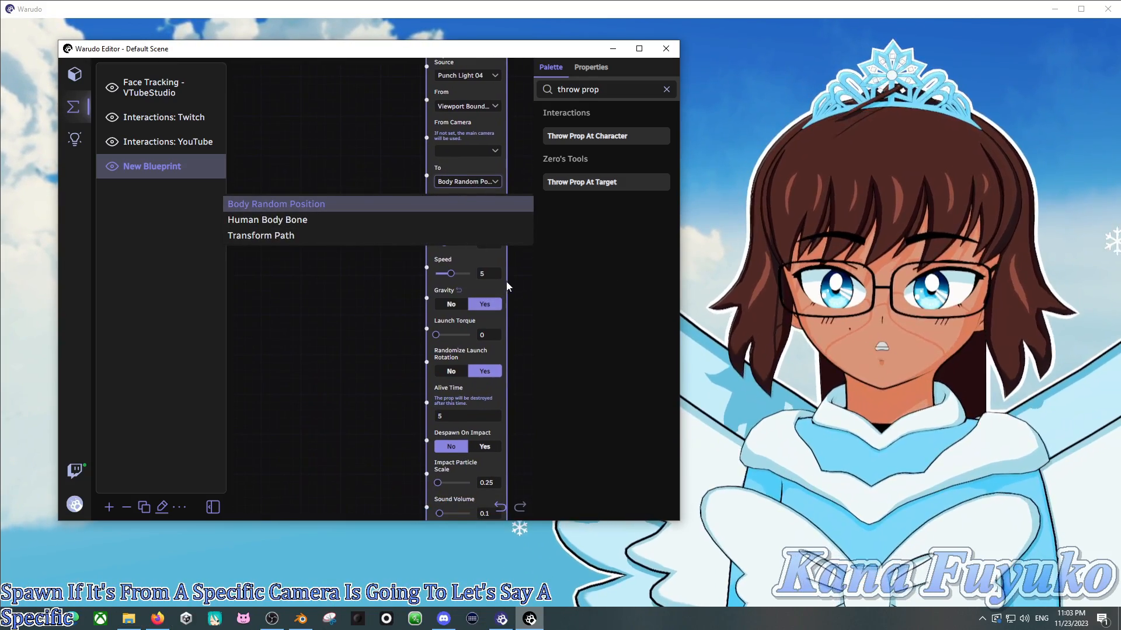
{"action": "left_click", "coordinate": [520, 274]}
{"action": "left_click_drag", "start_coordinate": [520, 275], "coordinate": [510, 250]}
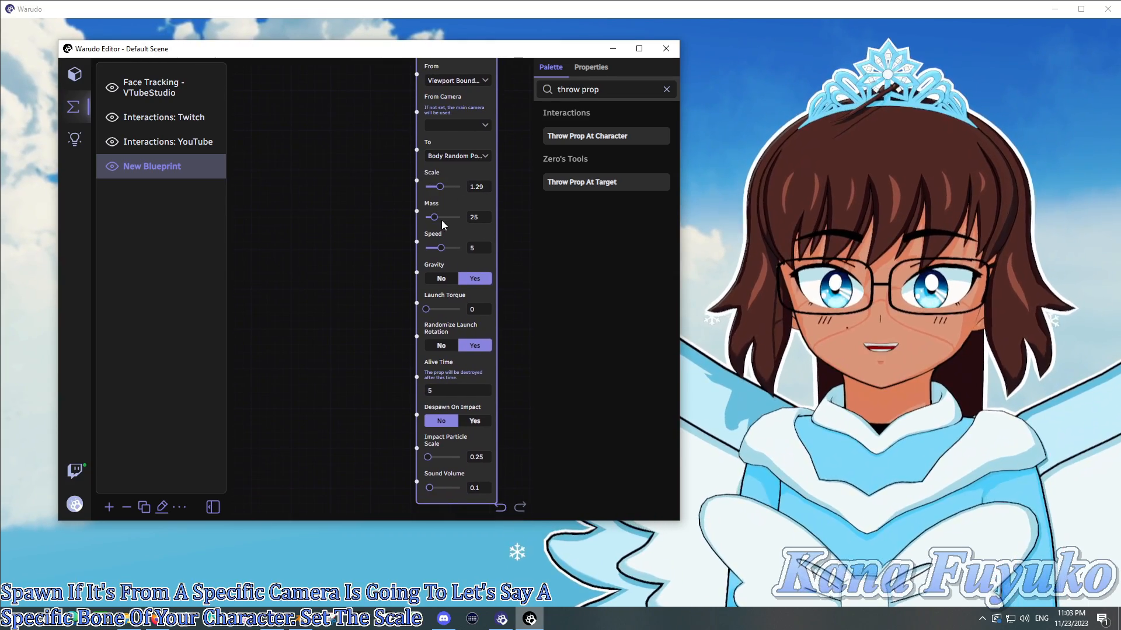
{"action": "left_click_drag", "start_coordinate": [386, 305], "coordinate": [392, 275]}
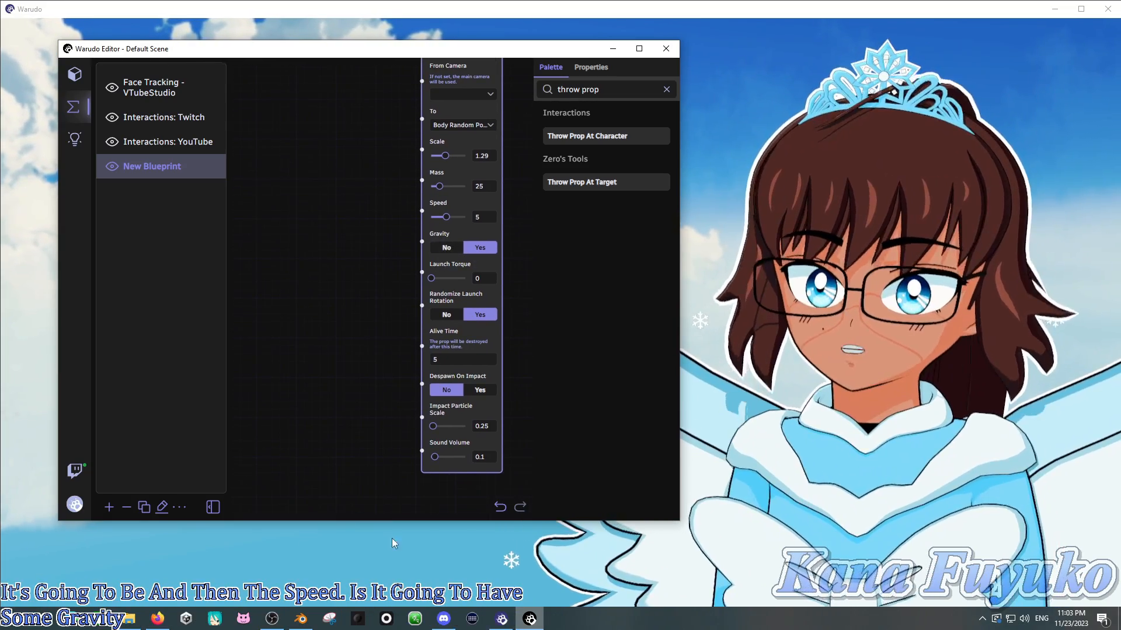
{"action": "scroll", "coordinate": [380, 391], "scroll_direction": "down", "scroll_amount": 1}
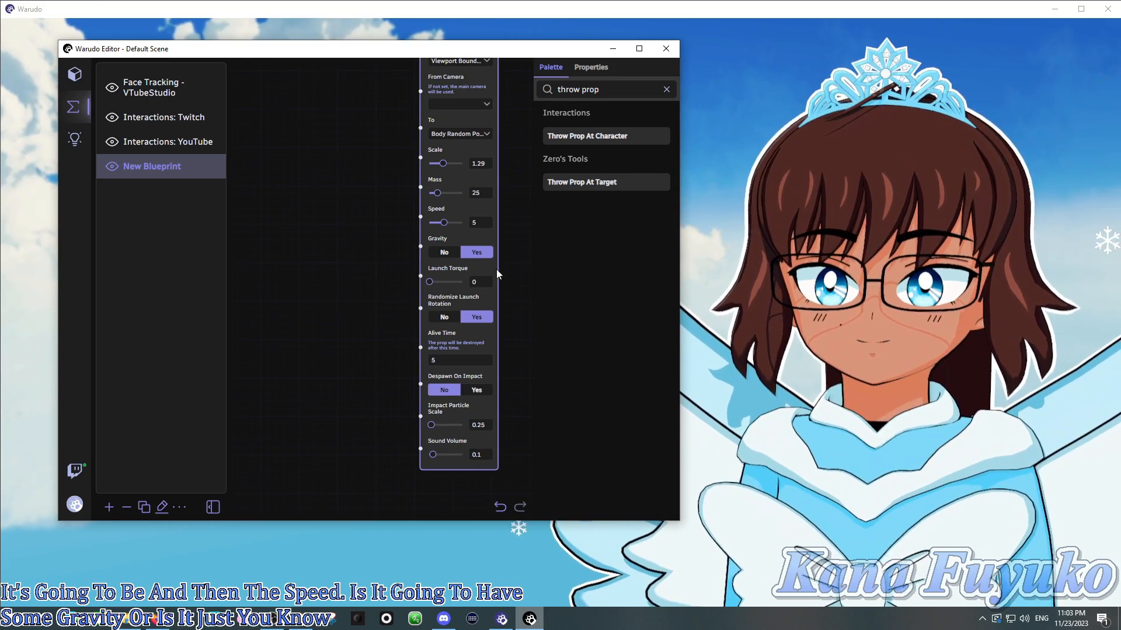
{"action": "scroll", "coordinate": [366, 296], "scroll_direction": "down", "scroll_amount": 2}
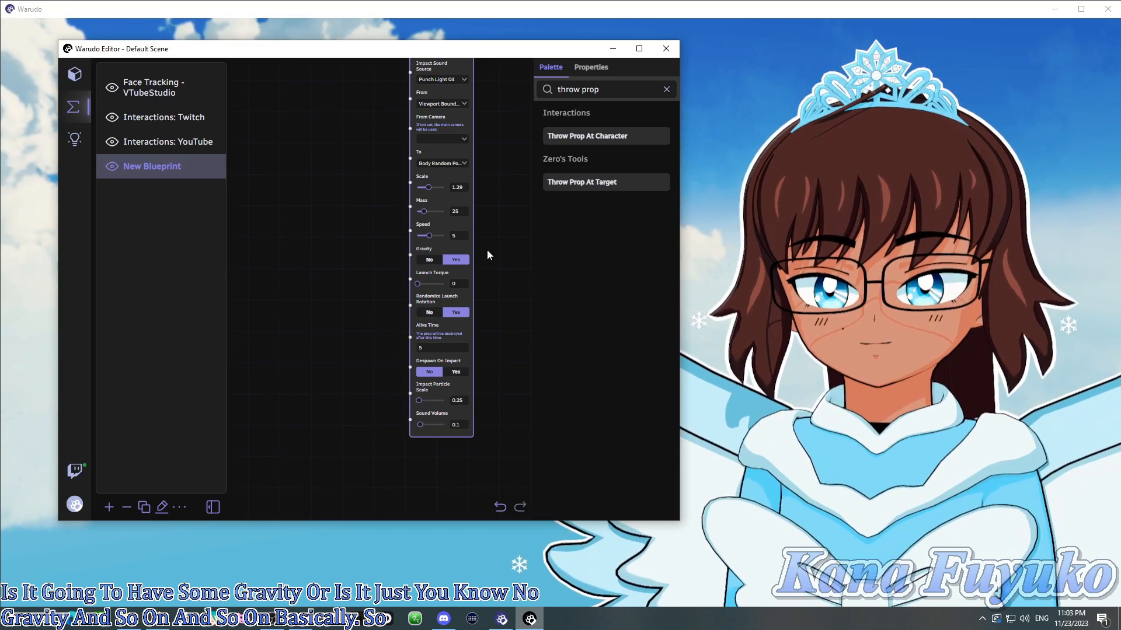
Test the Throw Prop At Character node with the character in view, and move the node closer to On Twitch Channel Follow.
{"action": "left_click_drag", "start_coordinate": [385, 172], "coordinate": [368, 414]}
{"action": "left_click_drag", "start_coordinate": [382, 208], "coordinate": [404, 251]}
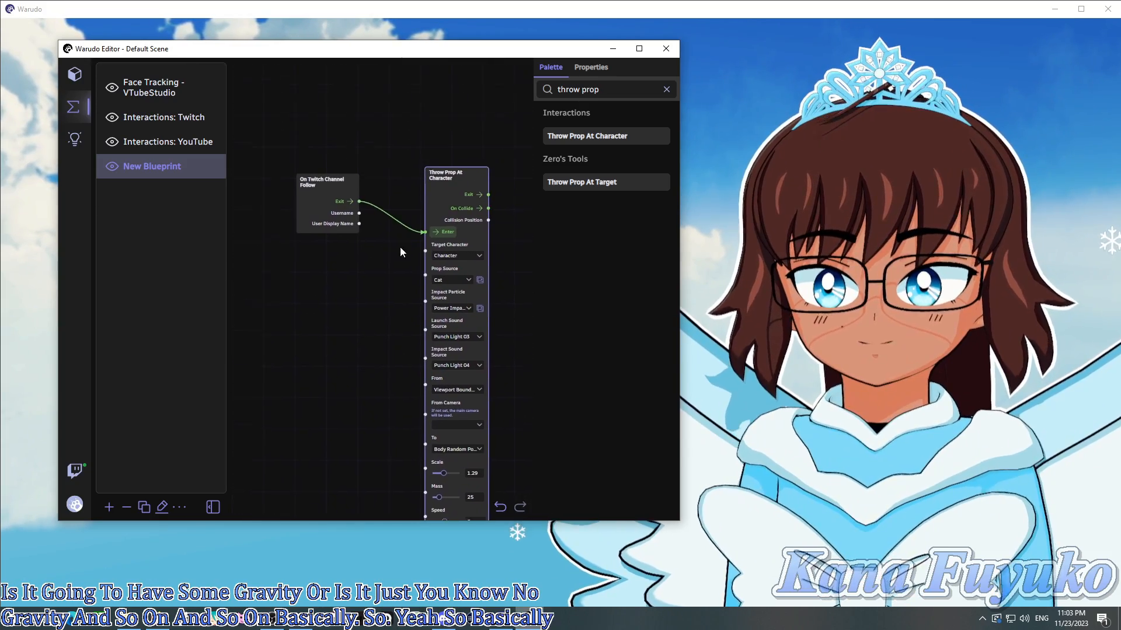
{"action": "left_click_drag", "start_coordinate": [503, 52], "coordinate": [403, 66]}
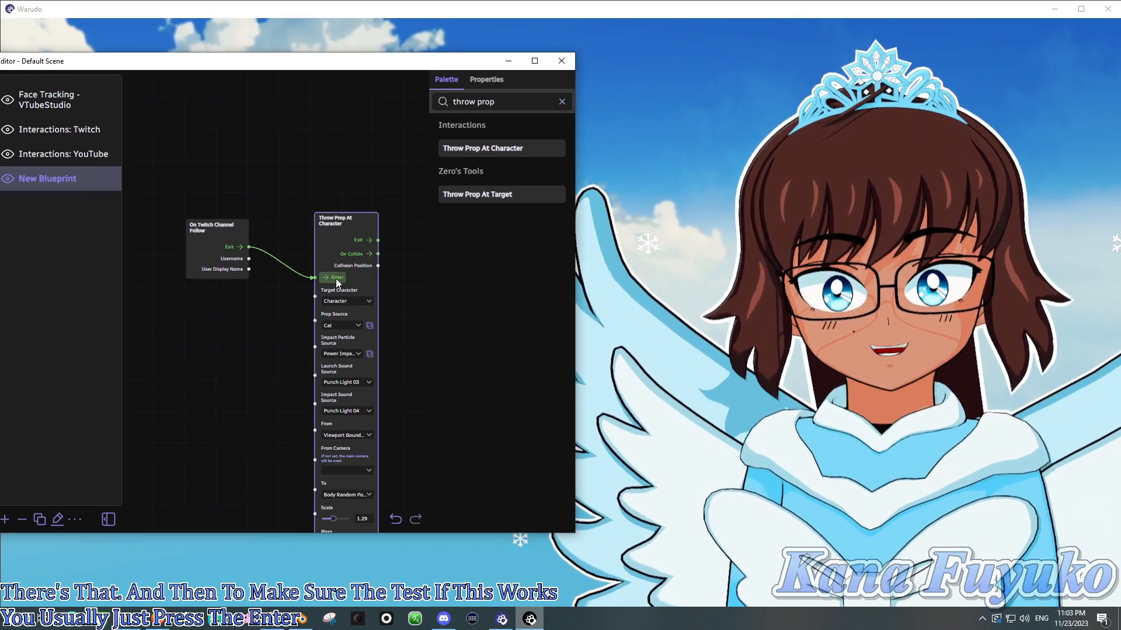
{"action": "left_click", "coordinate": [335, 279]}
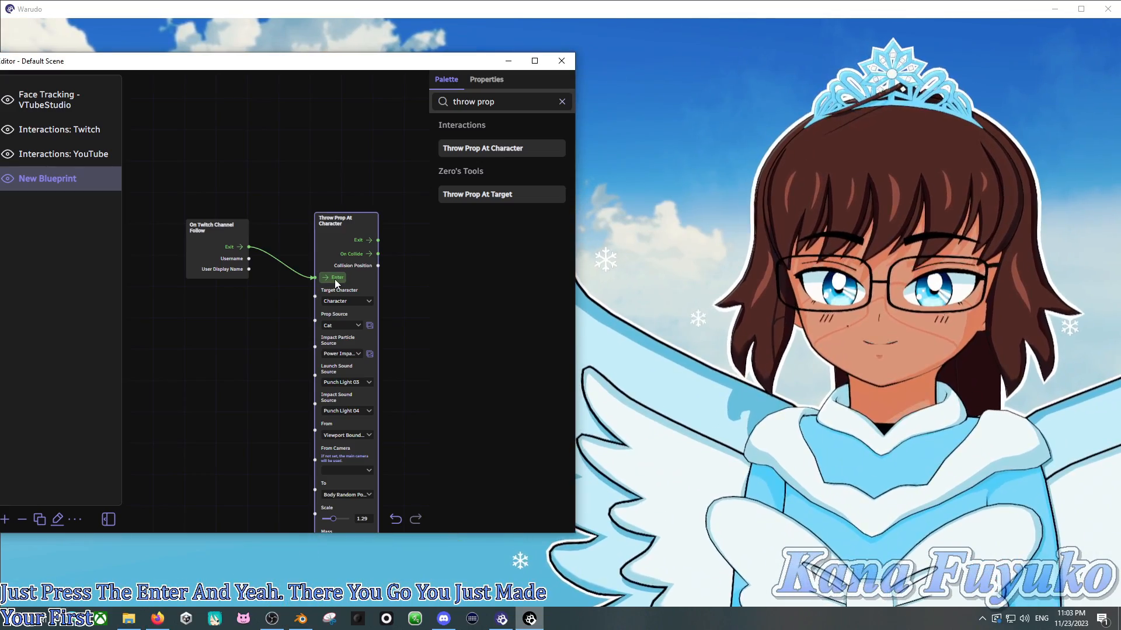
{"action": "left_click_drag", "start_coordinate": [328, 220], "coordinate": [283, 225]}
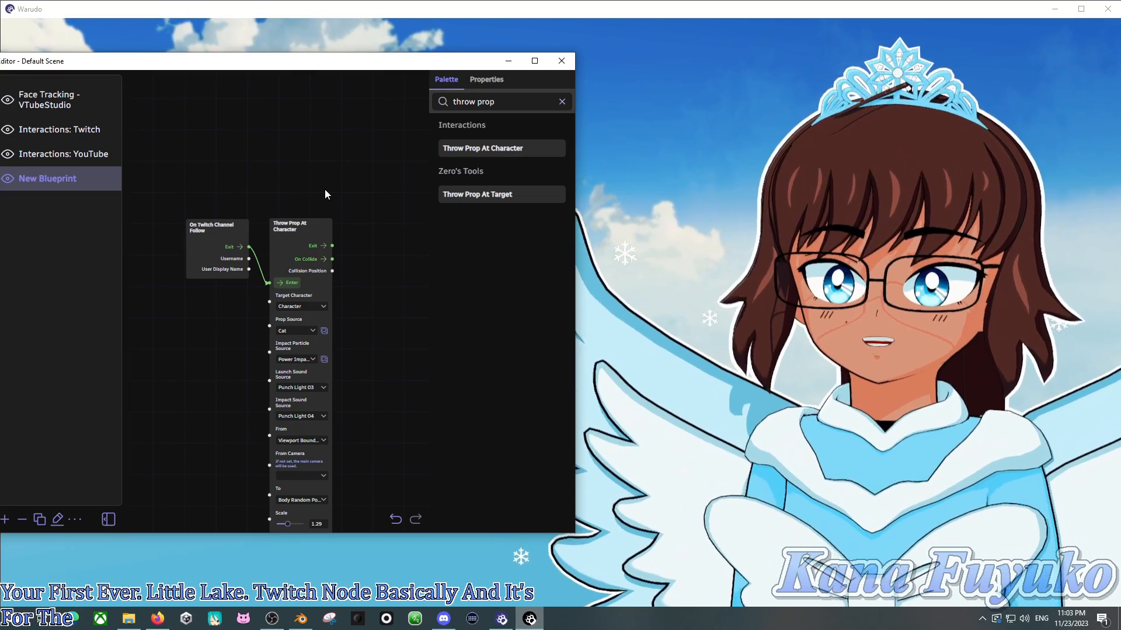
Search the available nodes for "twitch" and add an On Twitch Channel Points Redeemed node in empty space beside the follow chain.
{"action": "scroll", "coordinate": [324, 191], "scroll_direction": "down", "scroll_amount": 1}
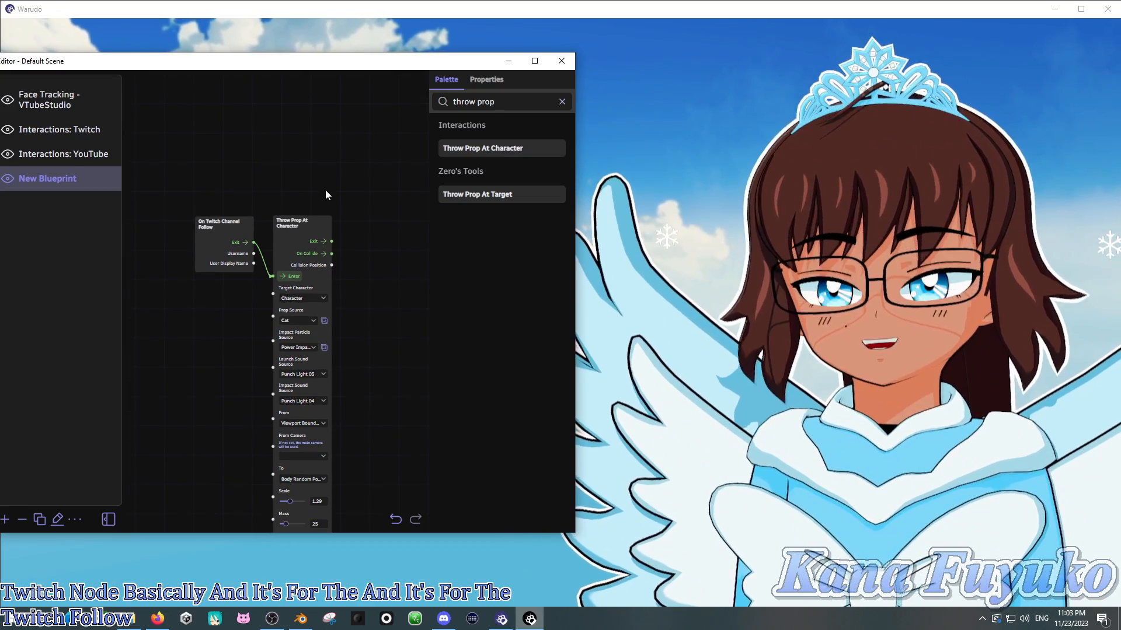
{"action": "left_click_drag", "start_coordinate": [321, 170], "coordinate": [260, 155]}
{"action": "scroll", "coordinate": [266, 184], "scroll_direction": "down", "scroll_amount": 2}
{"action": "left_click_drag", "start_coordinate": [364, 248], "coordinate": [296, 249]}
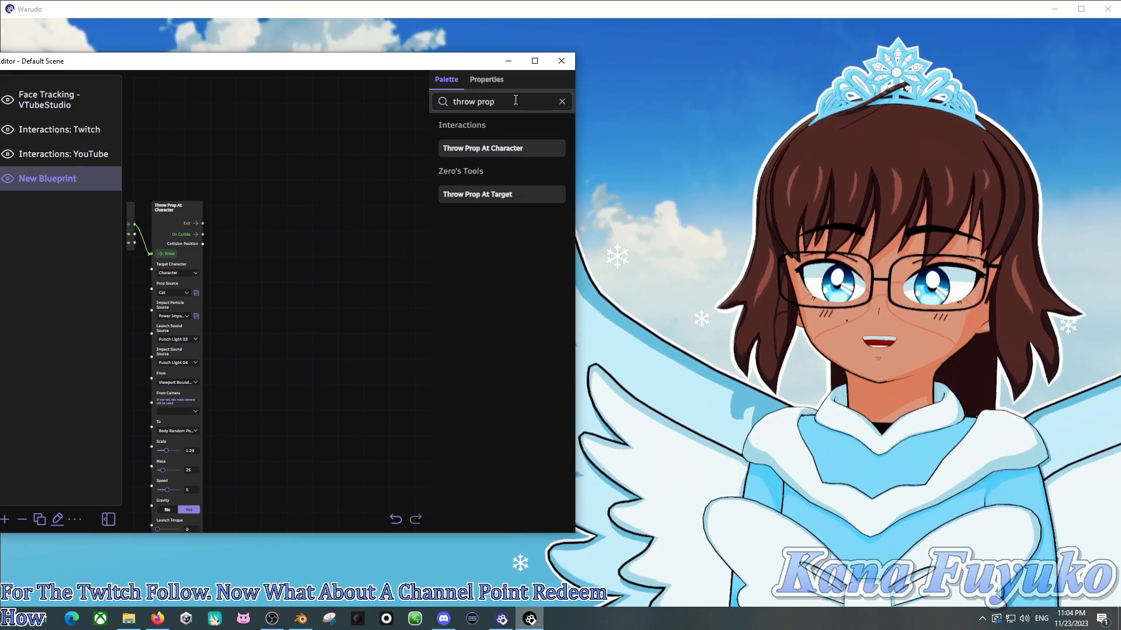
{"action": "left_click", "coordinate": [432, 108]}
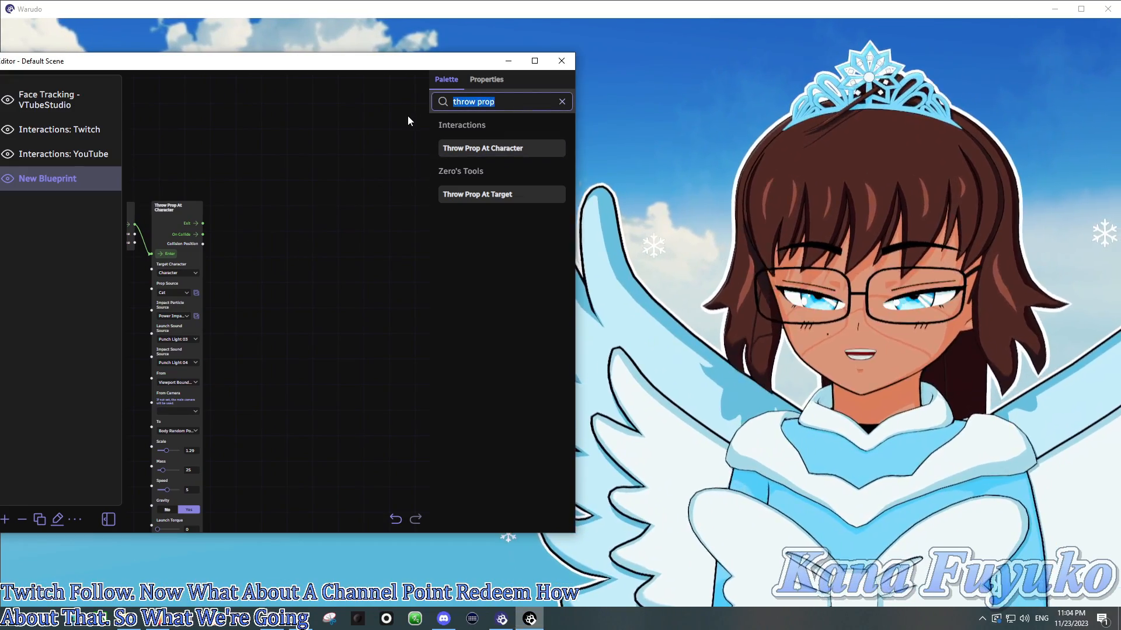
{"action": "type", "text": "twitch"}
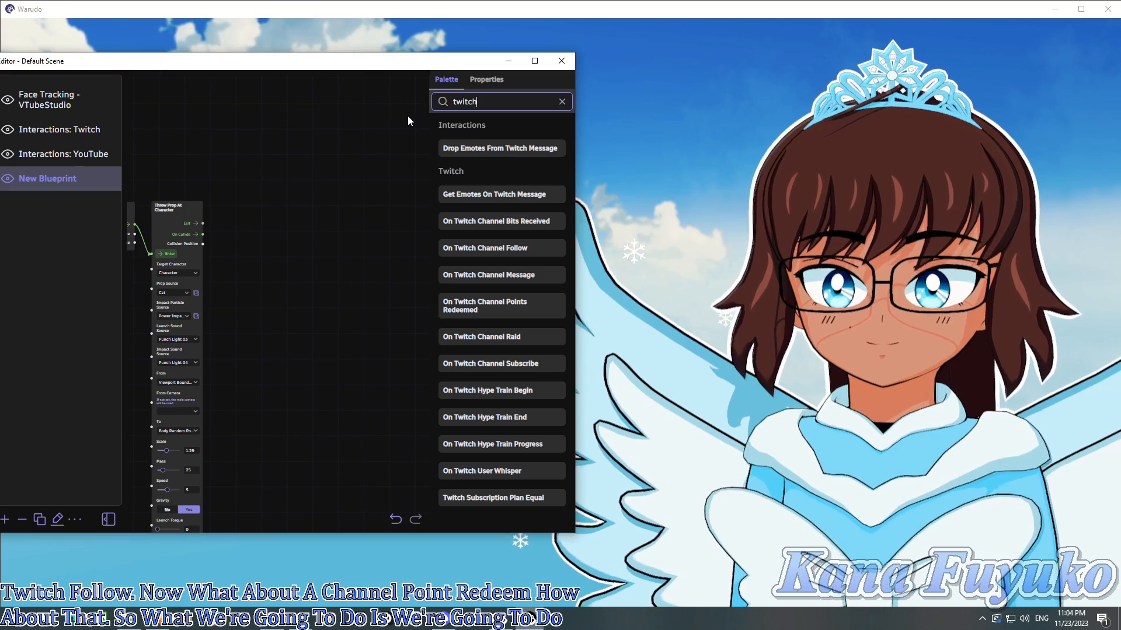
{"action": "left_click_drag", "start_coordinate": [376, 229], "coordinate": [350, 240]}
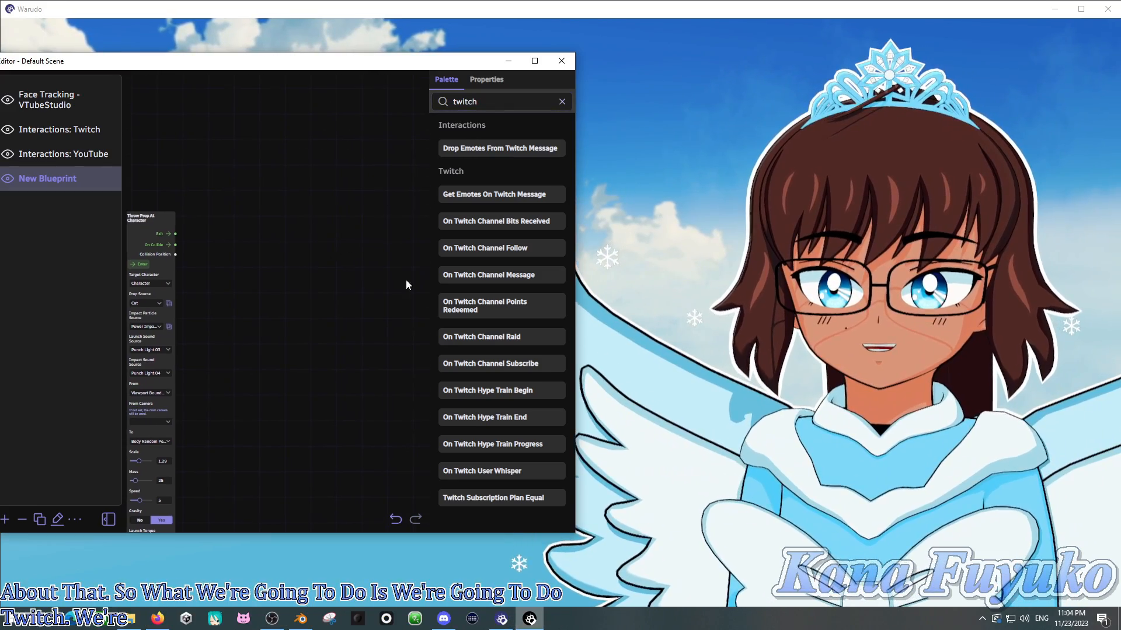
{"action": "left_click_drag", "start_coordinate": [430, 314], "coordinate": [239, 236]}
{"action": "scroll", "coordinate": [345, 271], "scroll_direction": "up", "scroll_amount": 2}
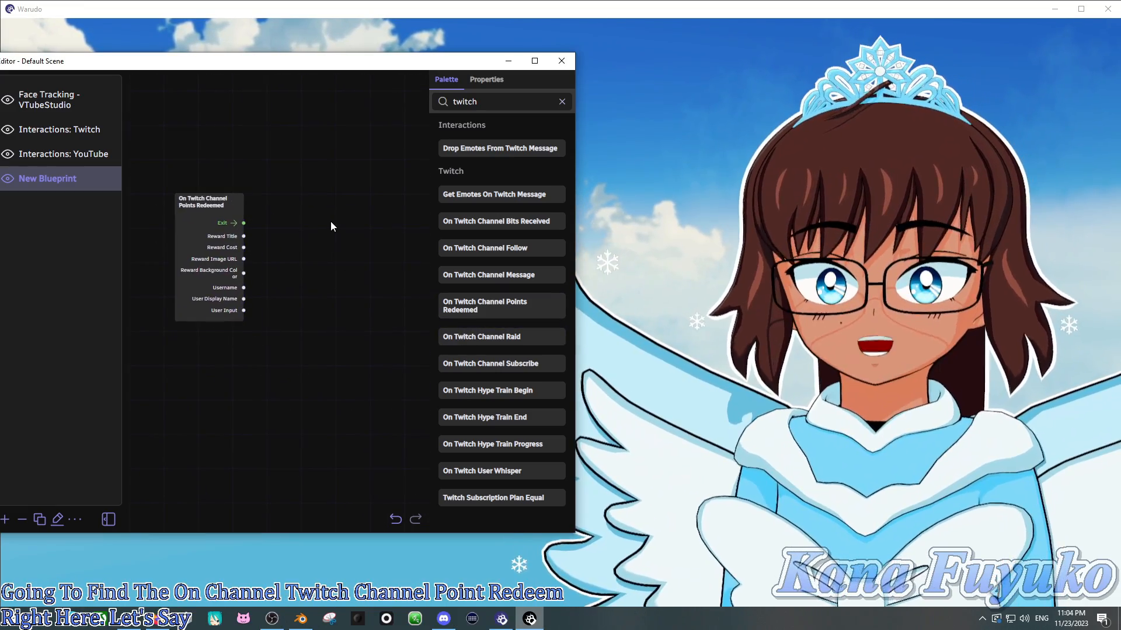
Find the String Contains node and add it beside On Twitch Channel Points Redeemed.
{"action": "left_click_drag", "start_coordinate": [310, 252], "coordinate": [371, 224]}
{"action": "scroll", "coordinate": [331, 272], "scroll_direction": "up", "scroll_amount": 1}
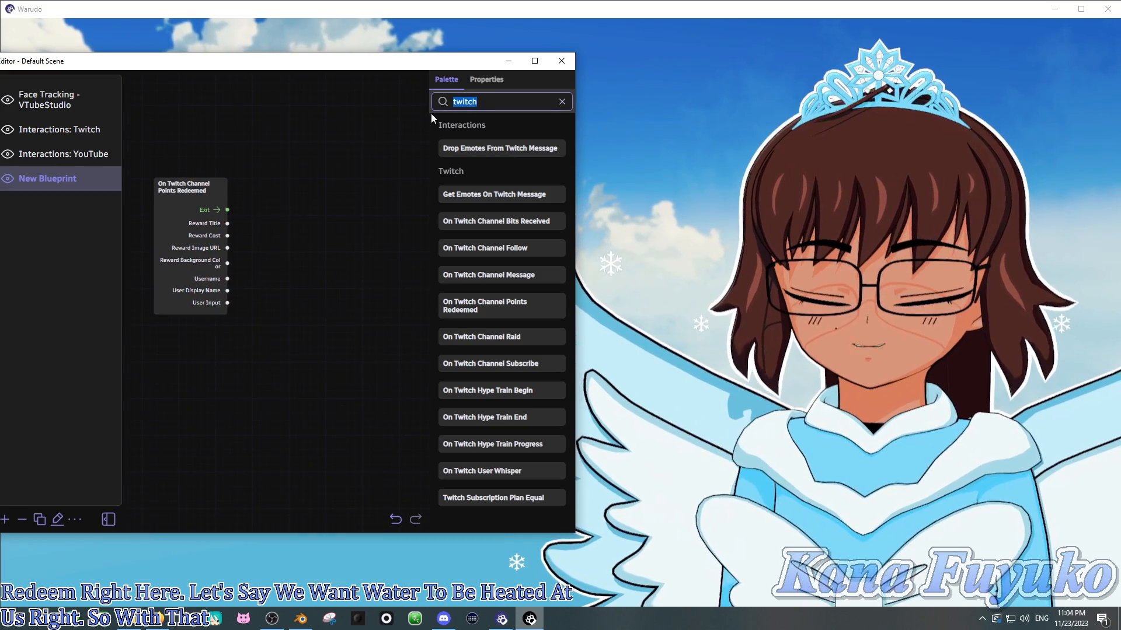
{"action": "type", "text": "string cont"}
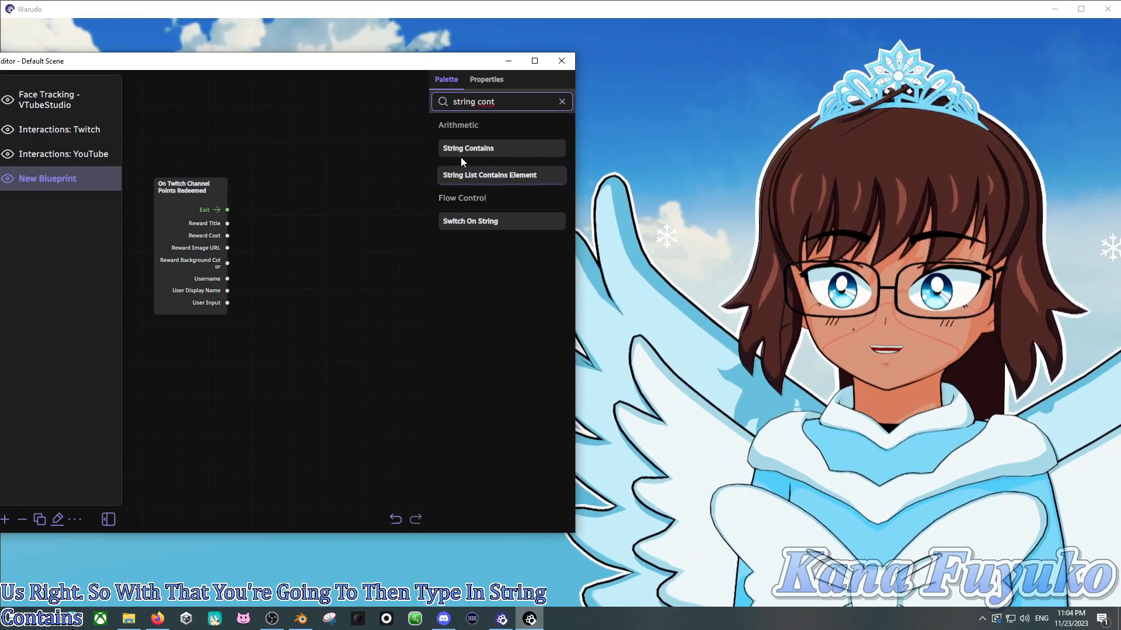
{"action": "left_click_drag", "start_coordinate": [460, 154], "coordinate": [283, 202]}
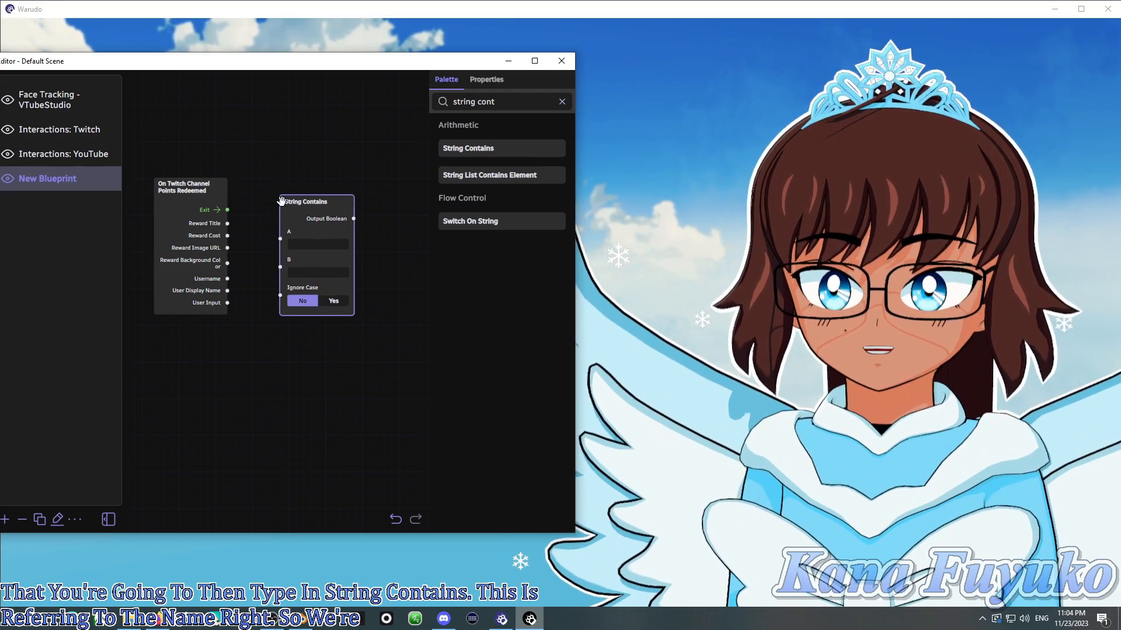
Connect Reward Title to input A of String Contains, move the node closer, and set B to "Potato".
{"action": "left_click", "coordinate": [253, 234]}
{"action": "scroll", "coordinate": [251, 233], "scroll_direction": "up", "scroll_amount": 1}
{"action": "scroll", "coordinate": [248, 231], "scroll_direction": "up", "scroll_amount": 3}
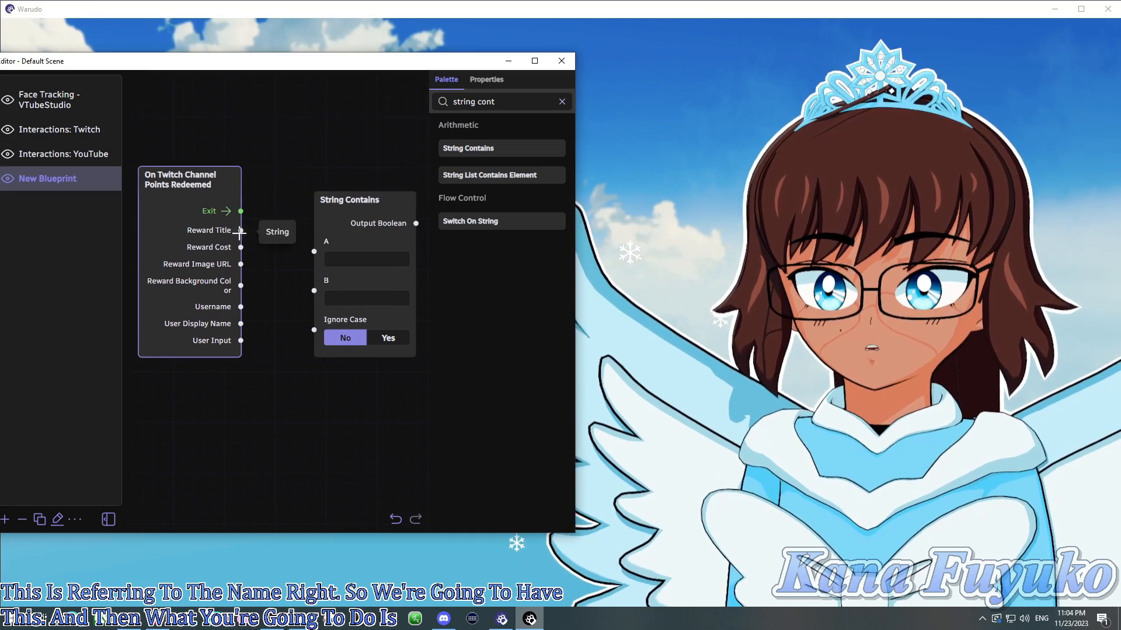
{"action": "left_click_drag", "start_coordinate": [239, 233], "coordinate": [313, 252]}
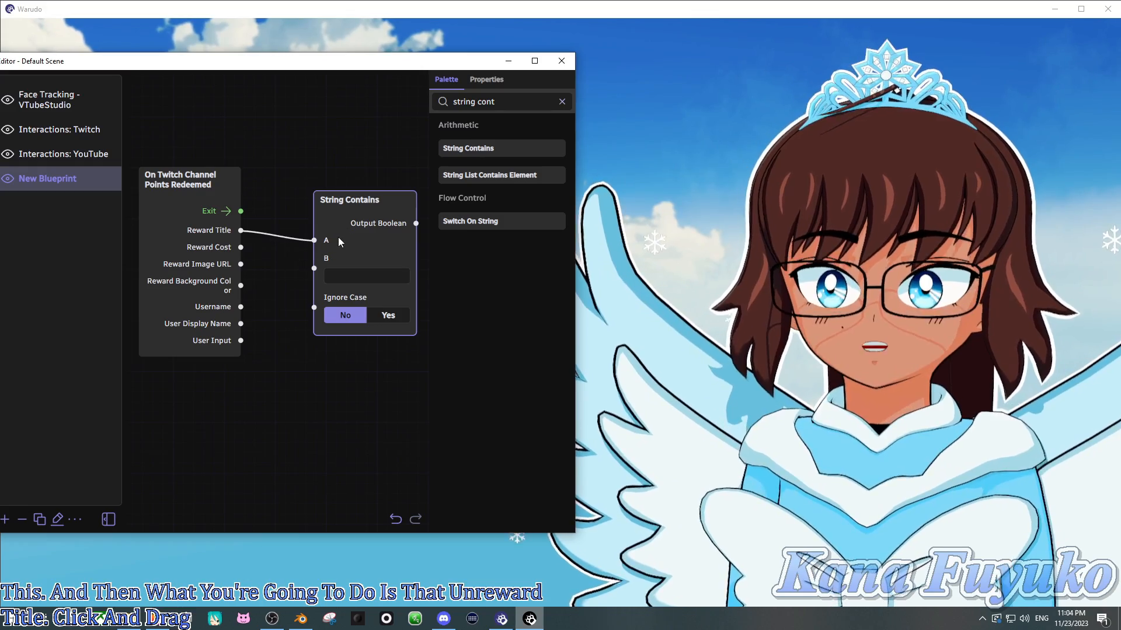
{"action": "left_click_drag", "start_coordinate": [339, 241], "coordinate": [316, 254]}
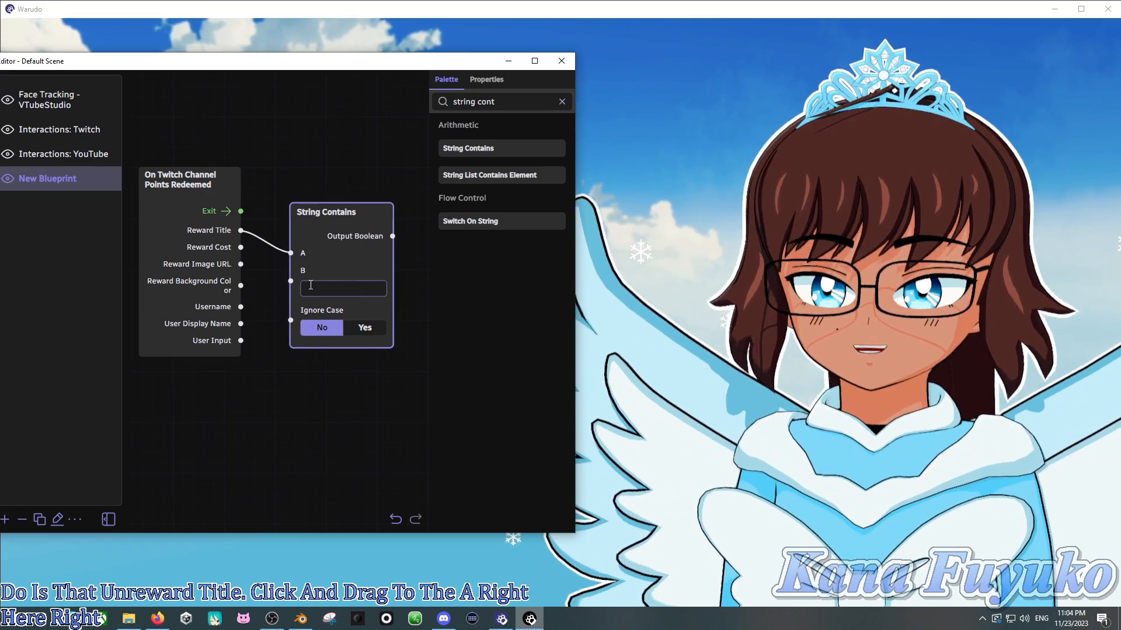
{"action": "left_click", "coordinate": [315, 288]}
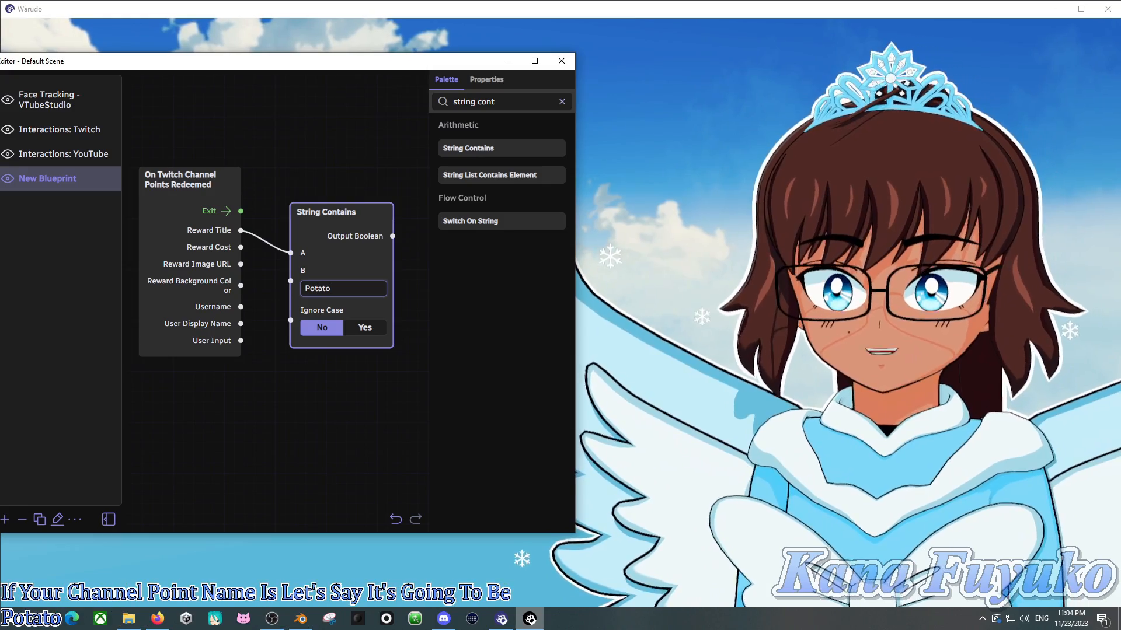
Find the If Branch node and add it after String Contains.
{"action": "scroll", "coordinate": [335, 385], "scroll_direction": "down", "scroll_amount": 2}
{"action": "left_click_drag", "start_coordinate": [335, 385], "coordinate": [258, 397]}
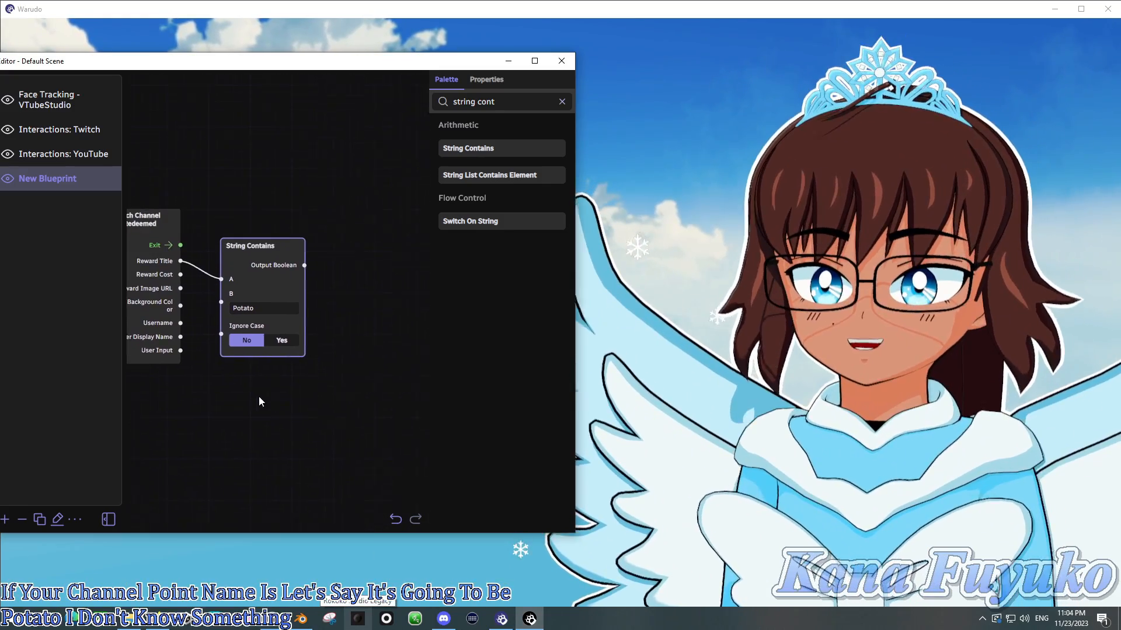
{"action": "scroll", "coordinate": [250, 400], "scroll_direction": "down", "scroll_amount": 2}
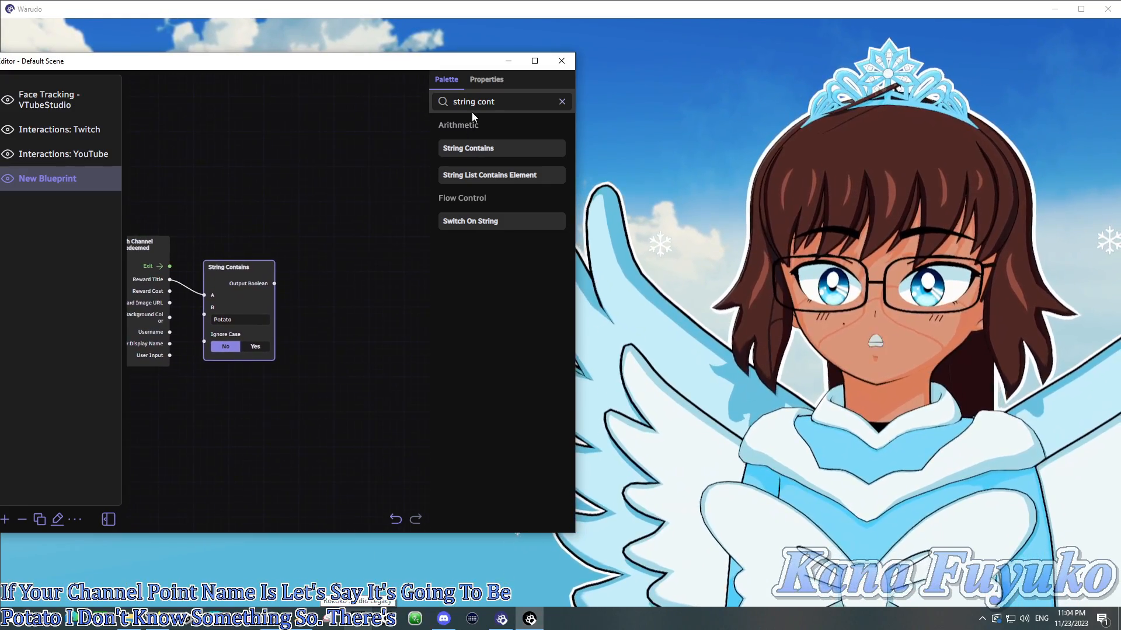
{"action": "left_click_drag", "start_coordinate": [507, 102], "coordinate": [440, 110]}
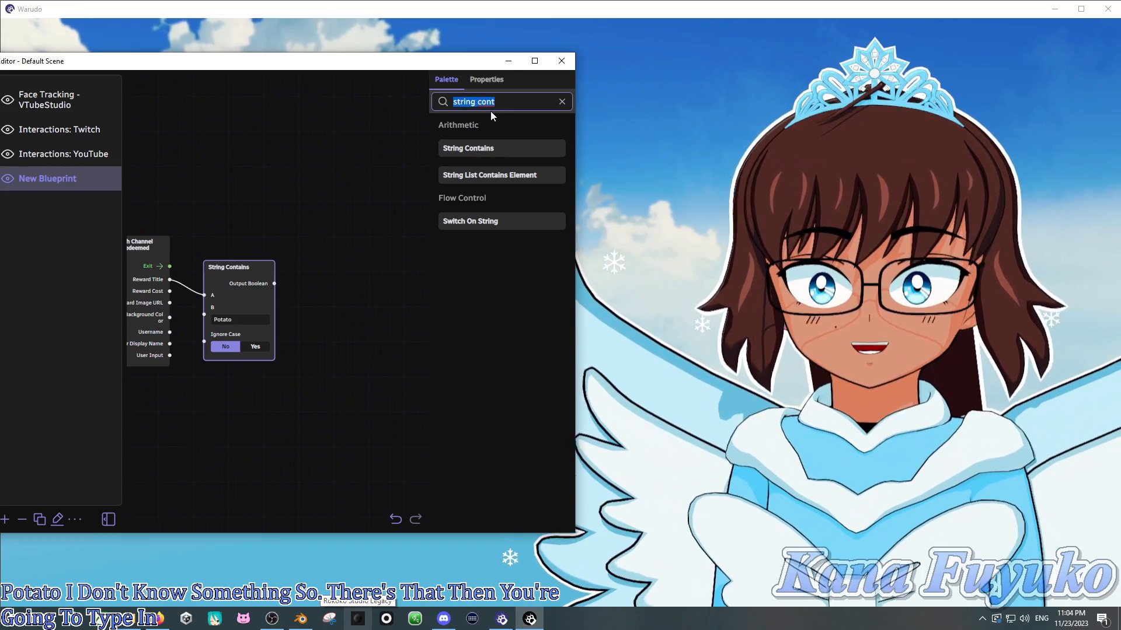
{"action": "type", "text": "if bran"}
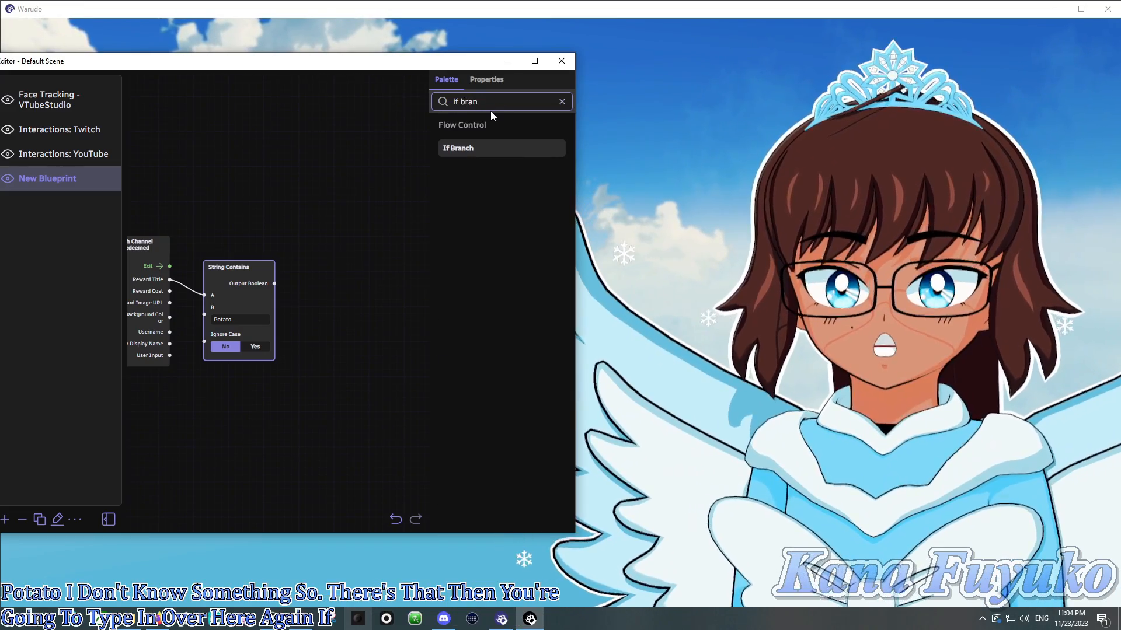
{"action": "left_click_drag", "start_coordinate": [487, 147], "coordinate": [310, 234]}
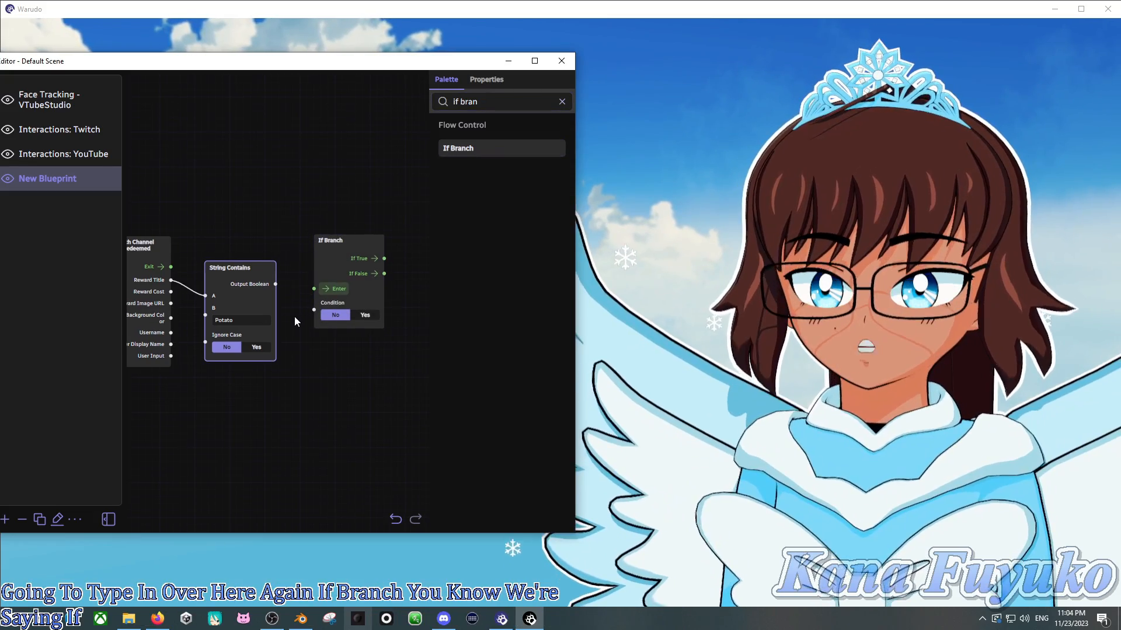
Connect the Output Boolean of String Contains to the Condition of If Branch.
{"action": "left_click_drag", "start_coordinate": [294, 316], "coordinate": [328, 336]}
{"action": "scroll", "coordinate": [328, 336], "scroll_direction": "up", "scroll_amount": 2}
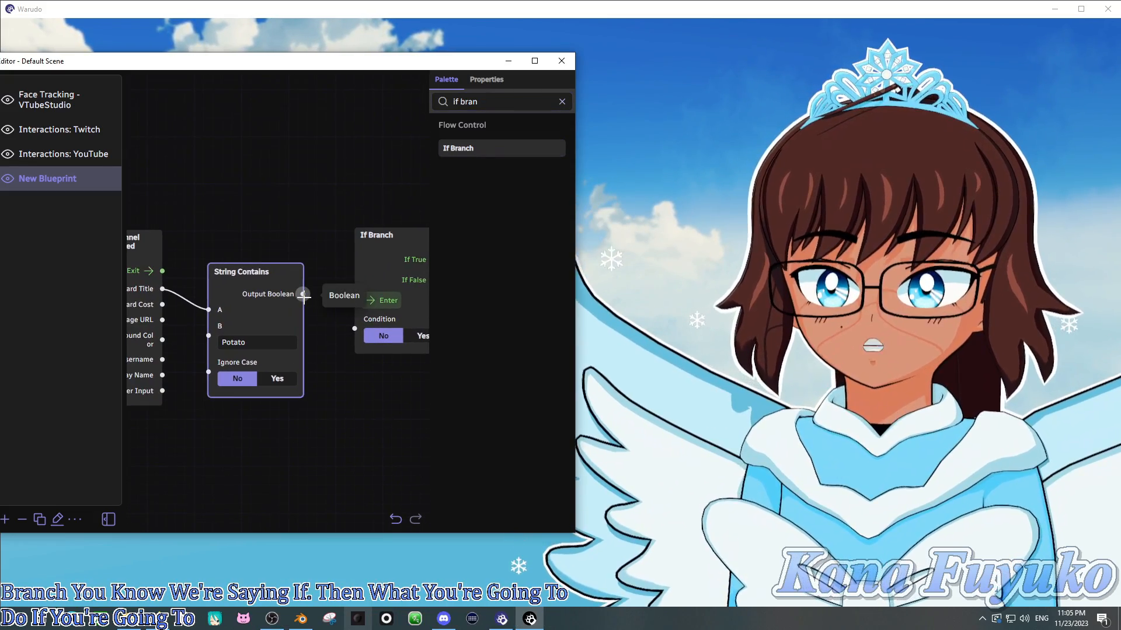
{"action": "left_click_drag", "start_coordinate": [303, 295], "coordinate": [354, 319]}
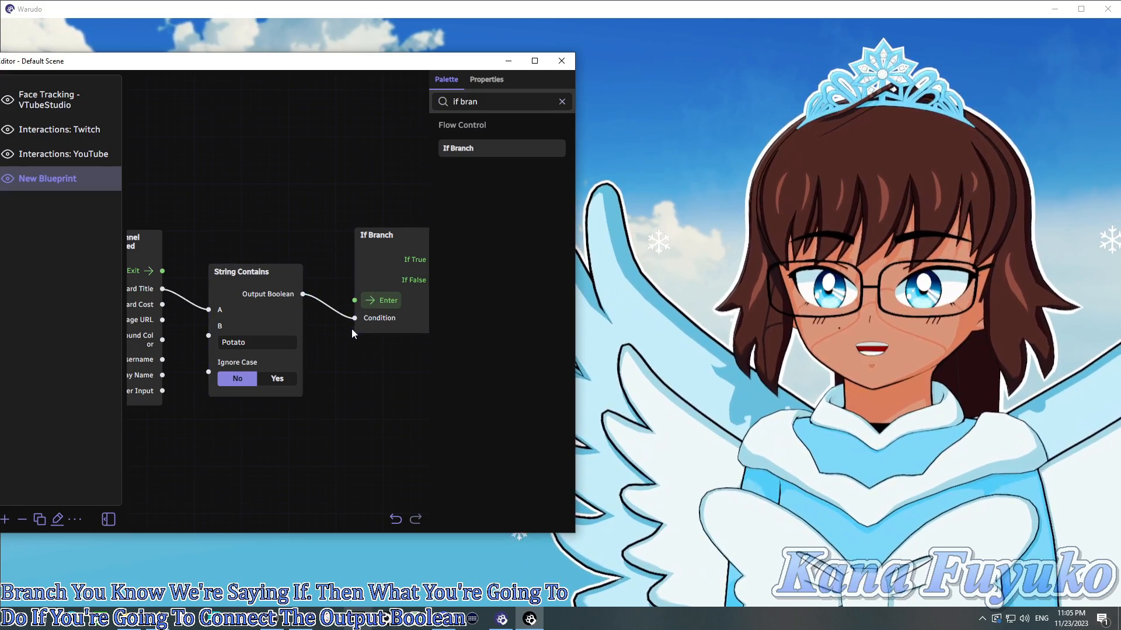
Connect the Exit of On Twitch Channel Points Redeemed to If Branch's Enter, and move String Contains below that connection.
{"action": "left_click_drag", "start_coordinate": [244, 214], "coordinate": [300, 194]}
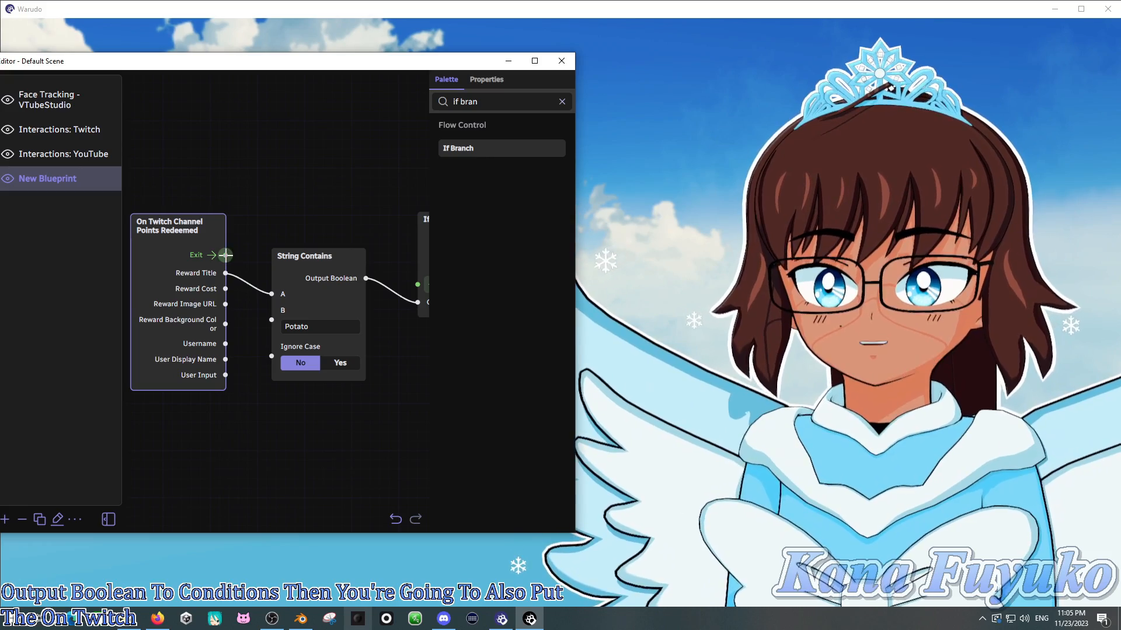
{"action": "left_click_drag", "start_coordinate": [225, 255], "coordinate": [353, 262]}
{"action": "left_click_drag", "start_coordinate": [401, 332], "coordinate": [326, 313]}
{"action": "scroll", "coordinate": [321, 335], "scroll_direction": "down", "scroll_amount": 1}
{"action": "left_click_drag", "start_coordinate": [287, 255], "coordinate": [292, 305]}
{"action": "scroll", "coordinate": [263, 232], "scroll_direction": "down", "scroll_amount": 1}
{"action": "left_click_drag", "start_coordinate": [263, 232], "coordinate": [276, 230]}
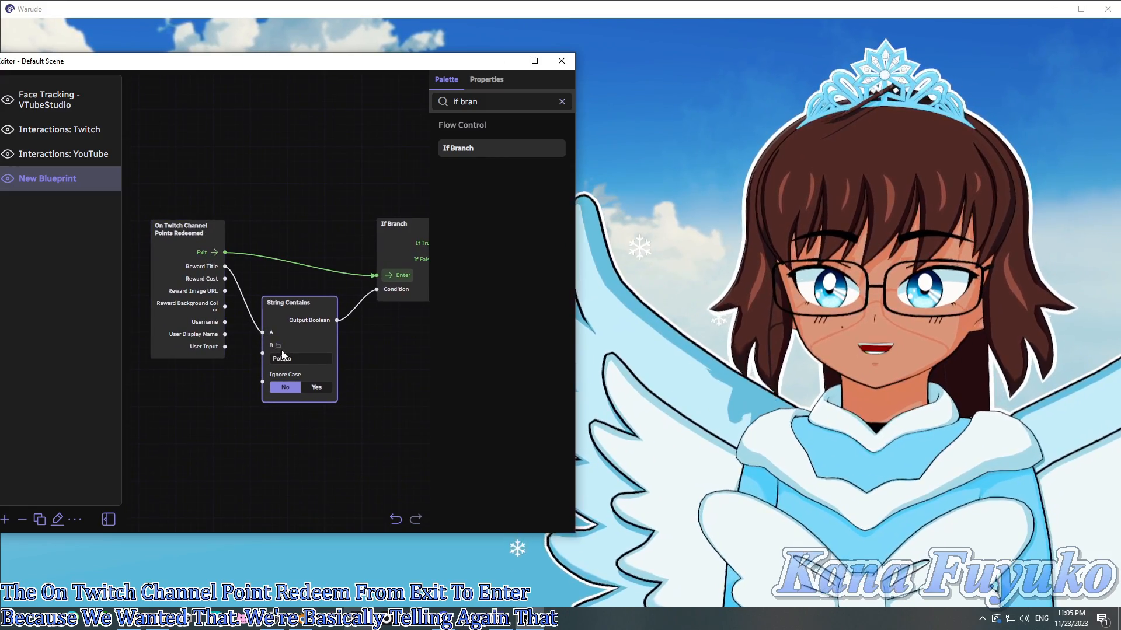
{"action": "left_click", "coordinate": [283, 356]}
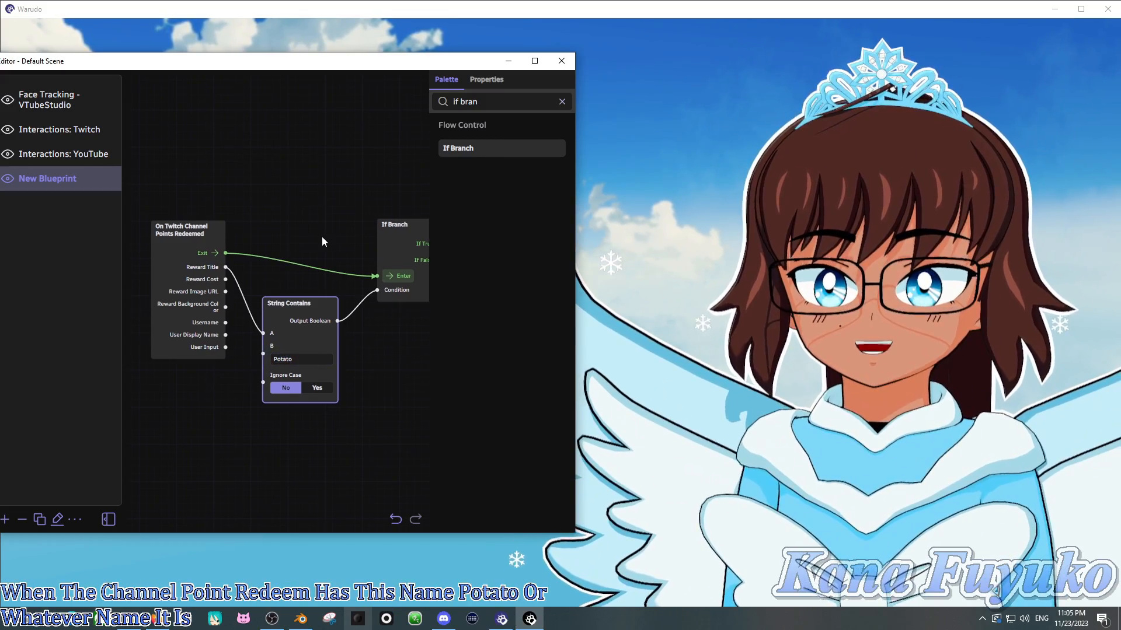
Search the available nodes for "liquid" and add a Launch Liquid At Character node after If Branch.
{"action": "left_click_drag", "start_coordinate": [368, 235], "coordinate": [266, 239]}
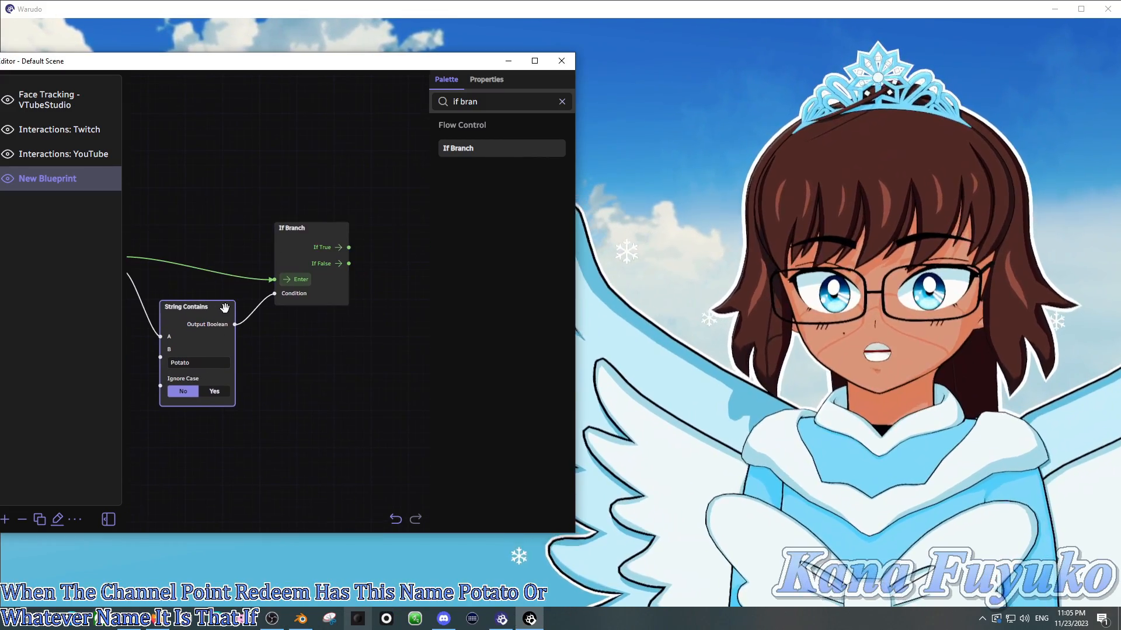
{"action": "left_click_drag", "start_coordinate": [325, 337], "coordinate": [288, 340]}
{"action": "key", "text": "ctrl+a"}
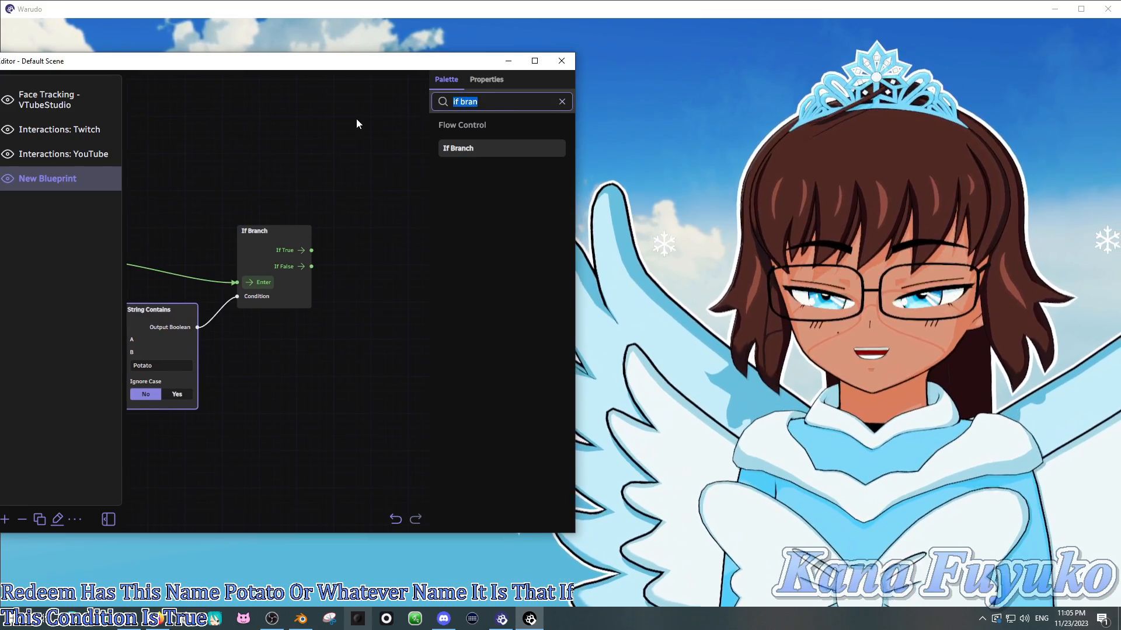
{"action": "type", "text": "wate"}
{"action": "key", "text": "ctrl+a"}
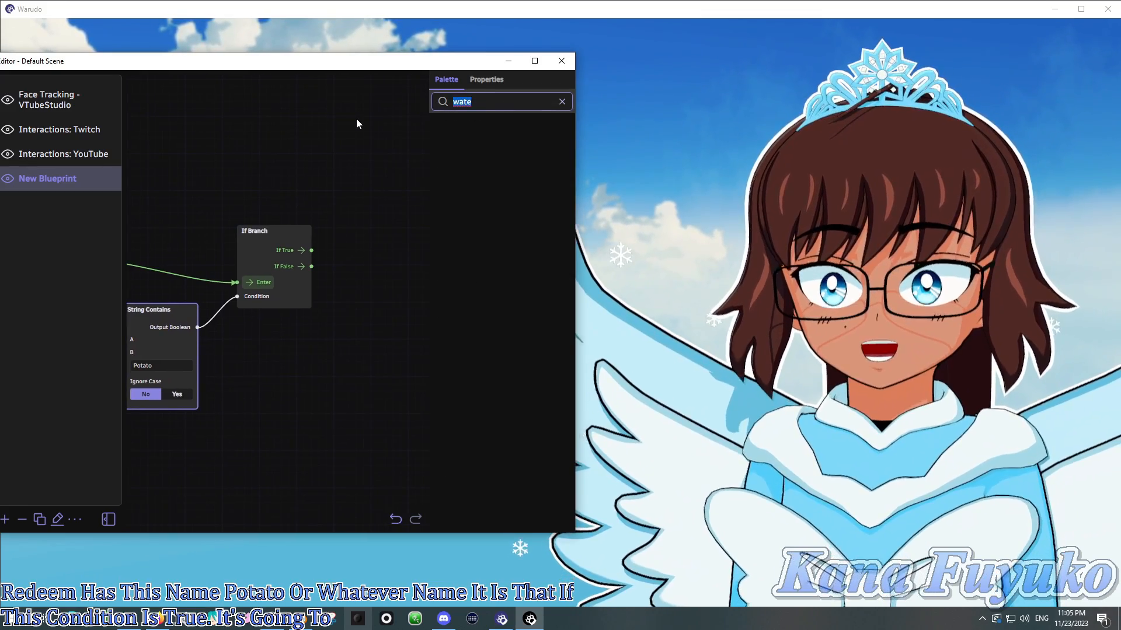
{"action": "key", "text": "BackSpace"}
{"action": "type", "text": "liquid"}
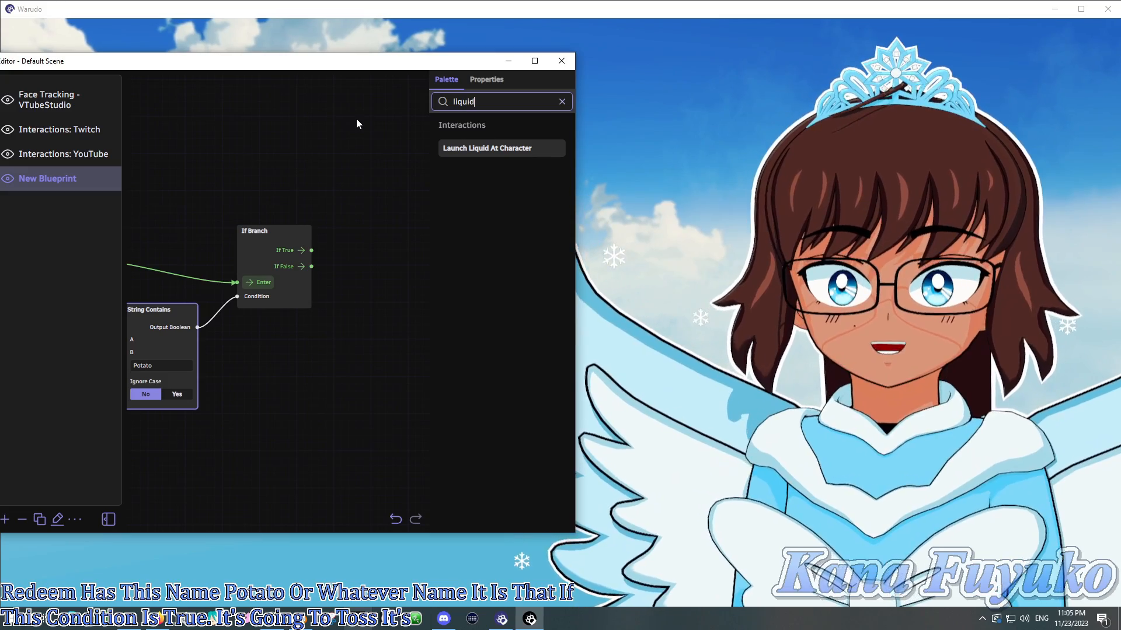
{"action": "left_click_drag", "start_coordinate": [452, 148], "coordinate": [376, 227]}
{"action": "scroll", "coordinate": [271, 351], "scroll_direction": "up", "scroll_amount": 2}
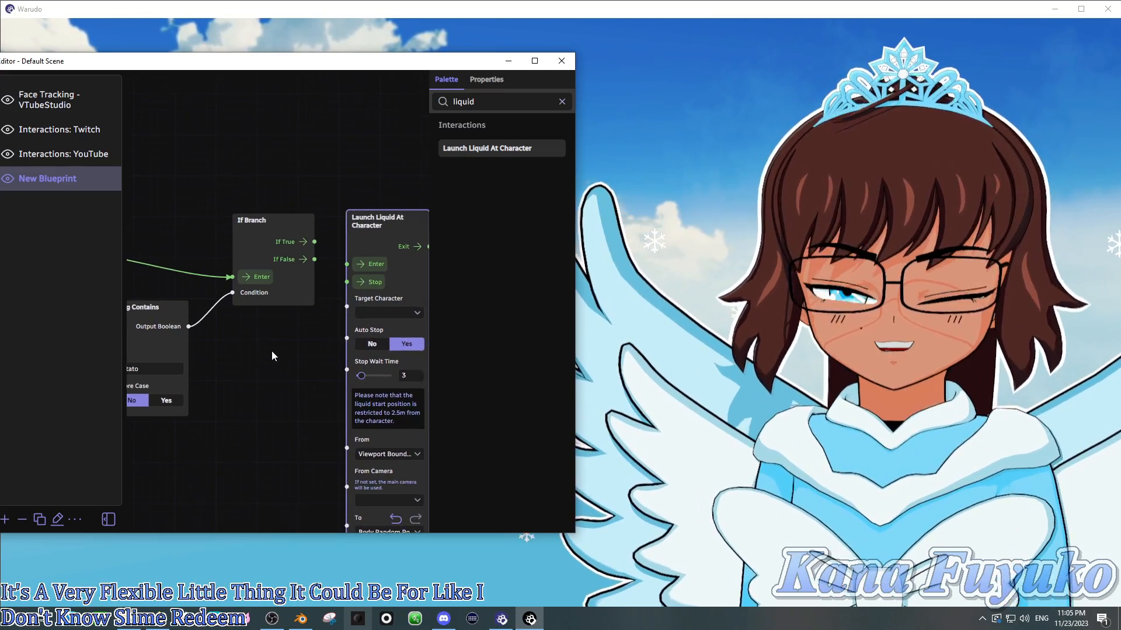
Connect If True to Launch Liquid At Character's Enter, set Target Character to Character, and keep Auto Stop at Yes.
{"action": "middle_click_drag", "start_coordinate": [272, 351], "coordinate": [240, 346]}
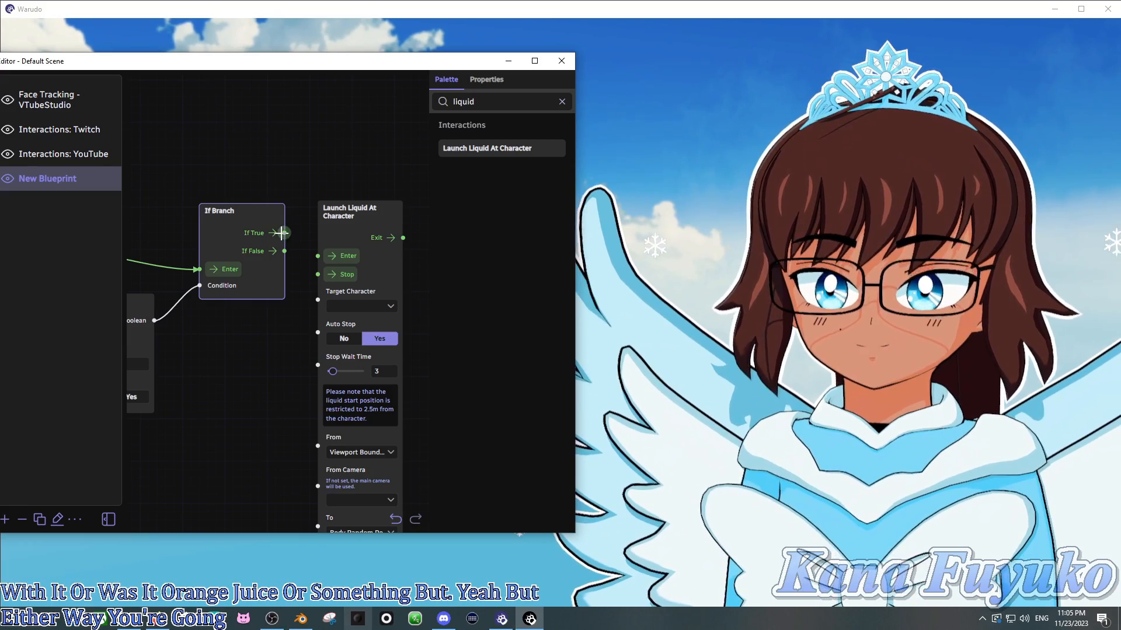
{"action": "left_click_drag", "start_coordinate": [301, 253], "coordinate": [318, 255]}
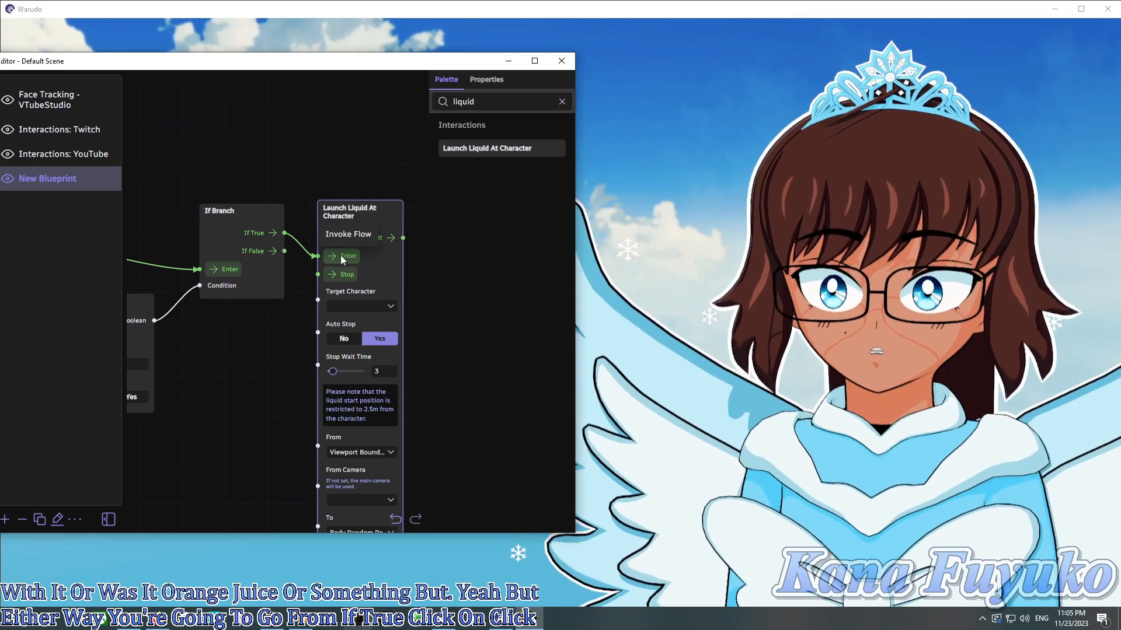
{"action": "left_click_drag", "start_coordinate": [292, 359], "coordinate": [255, 314]}
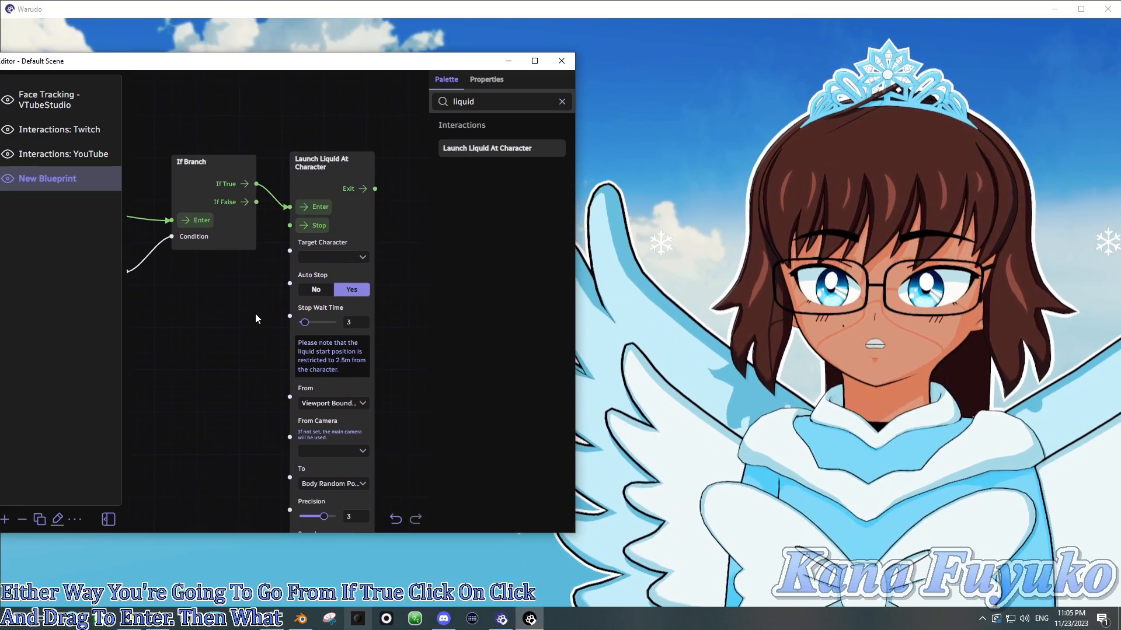
{"action": "left_click", "coordinate": [327, 255]}
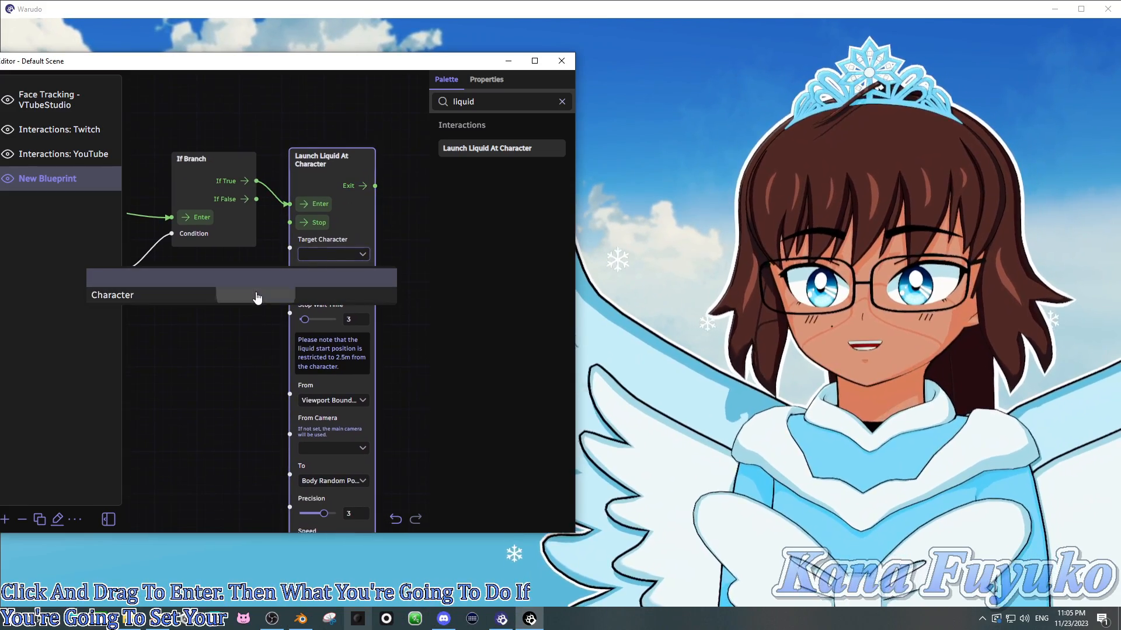
{"action": "left_click", "coordinate": [257, 297]}
{"action": "scroll", "coordinate": [253, 343], "scroll_direction": "down", "scroll_amount": 1}
{"action": "left_click_drag", "start_coordinate": [254, 343], "coordinate": [259, 311]}
{"action": "left_click", "coordinate": [343, 256]}
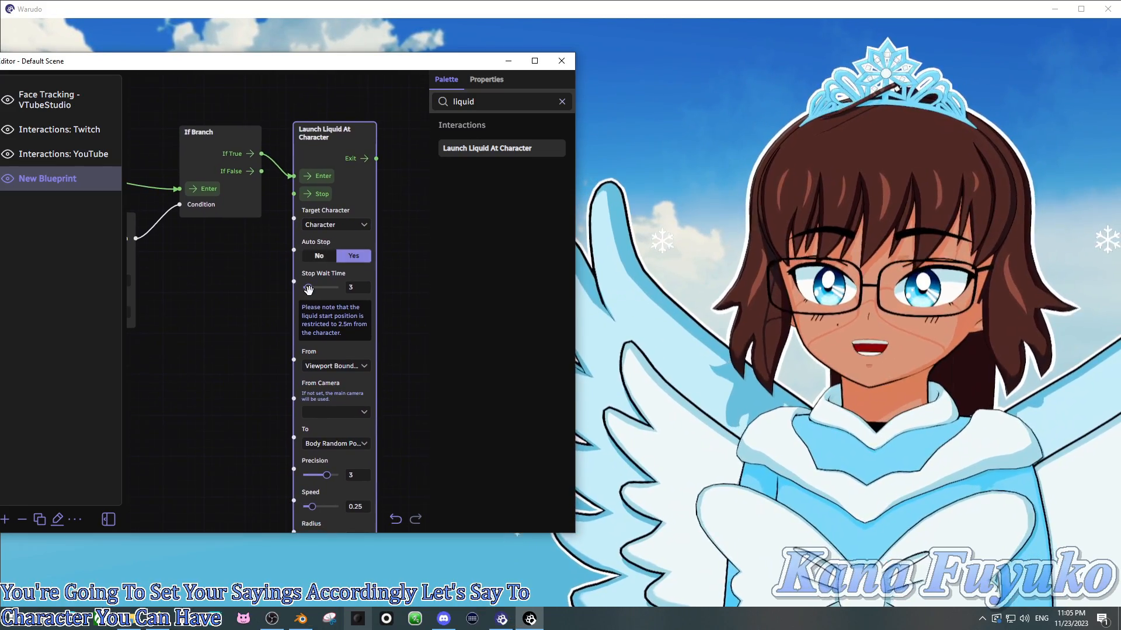
Look over the liquid's settings, such as Precision, Speed, Push Force and Color, and test-run the Launch Liquid At Character node.
{"action": "left_click_drag", "start_coordinate": [269, 337], "coordinate": [276, 118]}
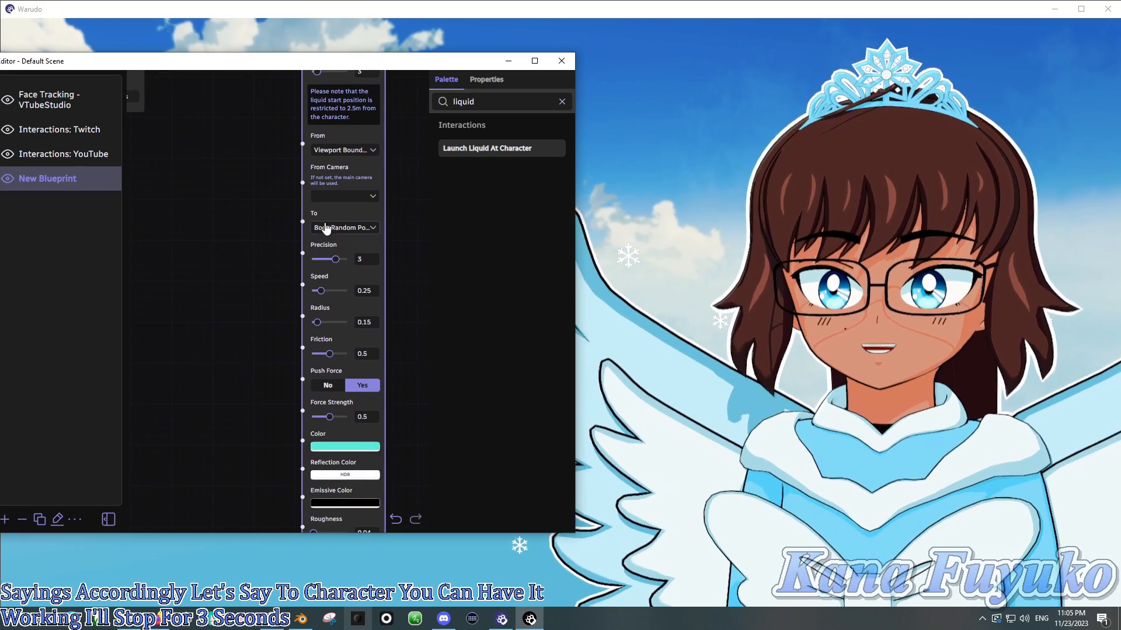
{"action": "left_click_drag", "start_coordinate": [289, 344], "coordinate": [268, 302]}
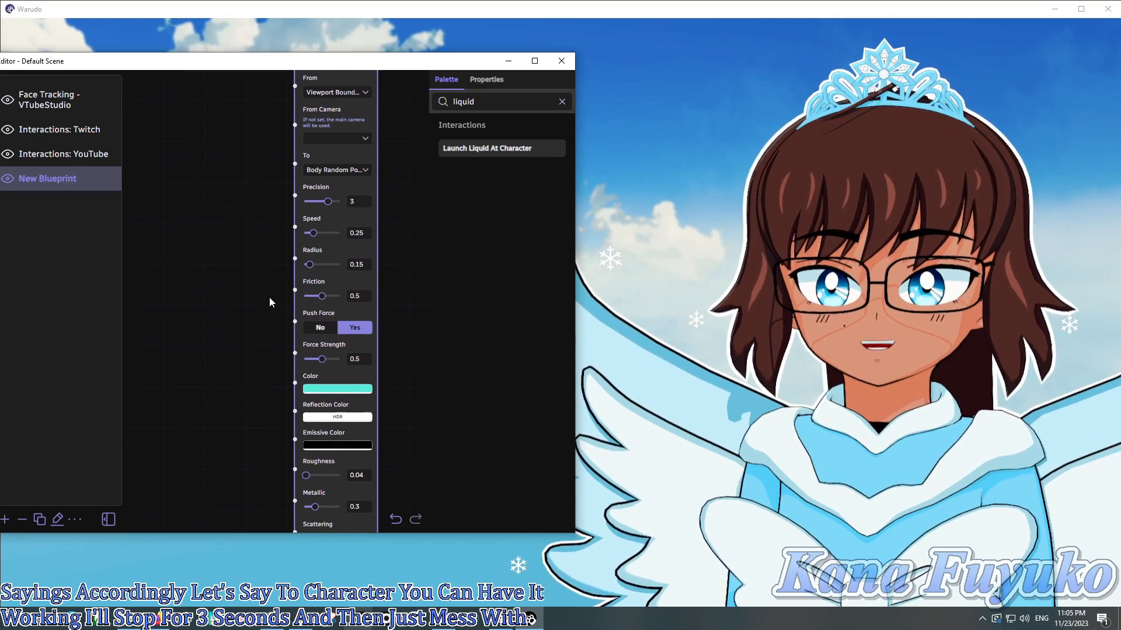
{"action": "left_click_drag", "start_coordinate": [270, 243], "coordinate": [299, 346]}
{"action": "left_click", "coordinate": [350, 222]}
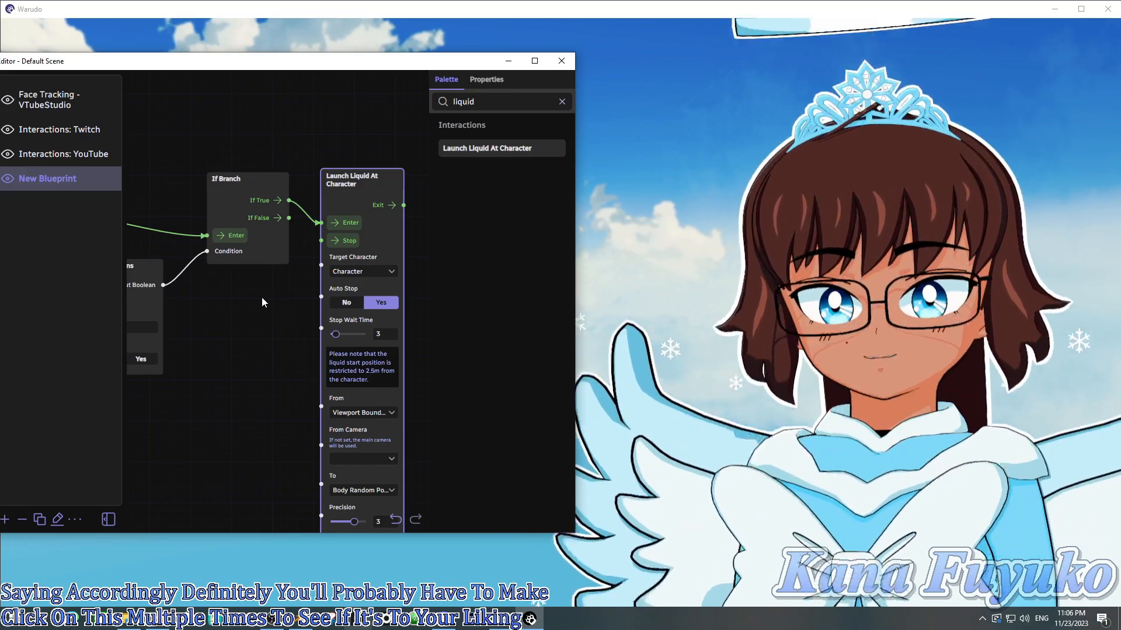
Examine the full list of Launch Liquid At Character settings, including Radius, Friction, Roughness, Scattering, Absorption and Surface Blur.
{"action": "left_click_drag", "start_coordinate": [261, 357], "coordinate": [256, 220]}
{"action": "scroll", "coordinate": [254, 313], "scroll_direction": "down", "scroll_amount": 2}
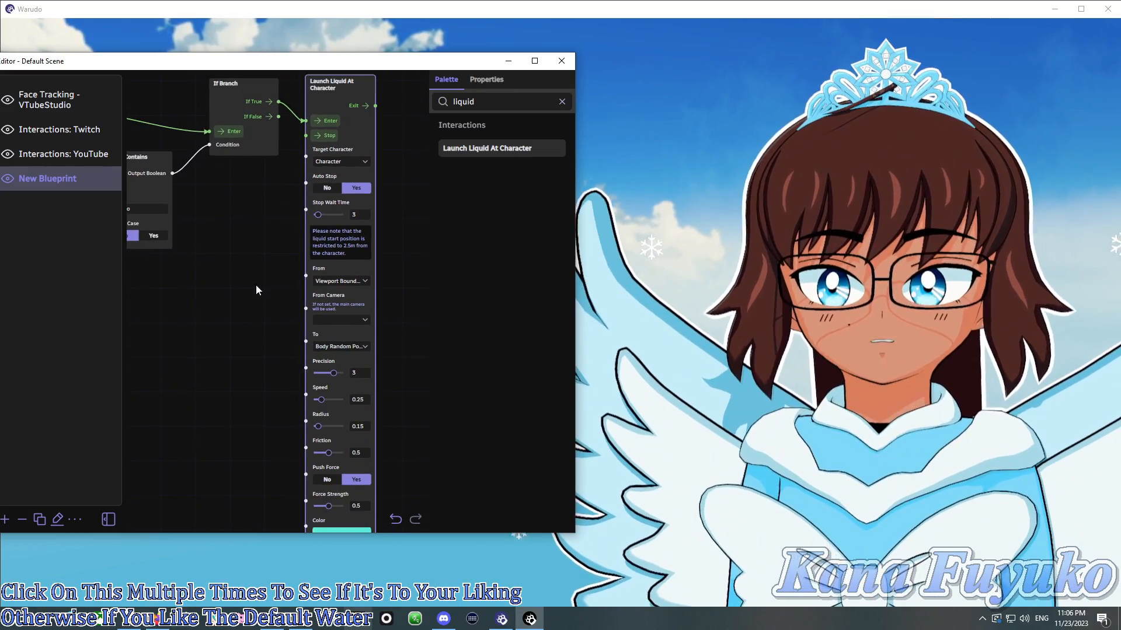
{"action": "left_click_drag", "start_coordinate": [256, 258], "coordinate": [265, 134]}
{"action": "left_click_drag", "start_coordinate": [268, 375], "coordinate": [265, 467]}
{"action": "left_click_drag", "start_coordinate": [269, 402], "coordinate": [279, 272]}
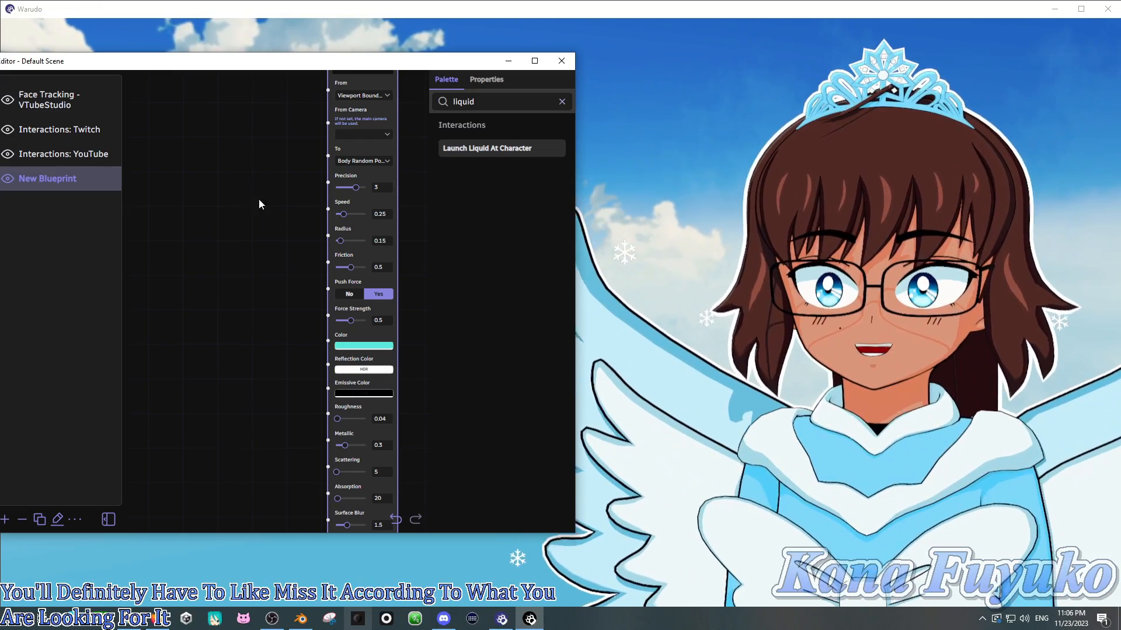
{"action": "left_click_drag", "start_coordinate": [257, 203], "coordinate": [267, 450]}
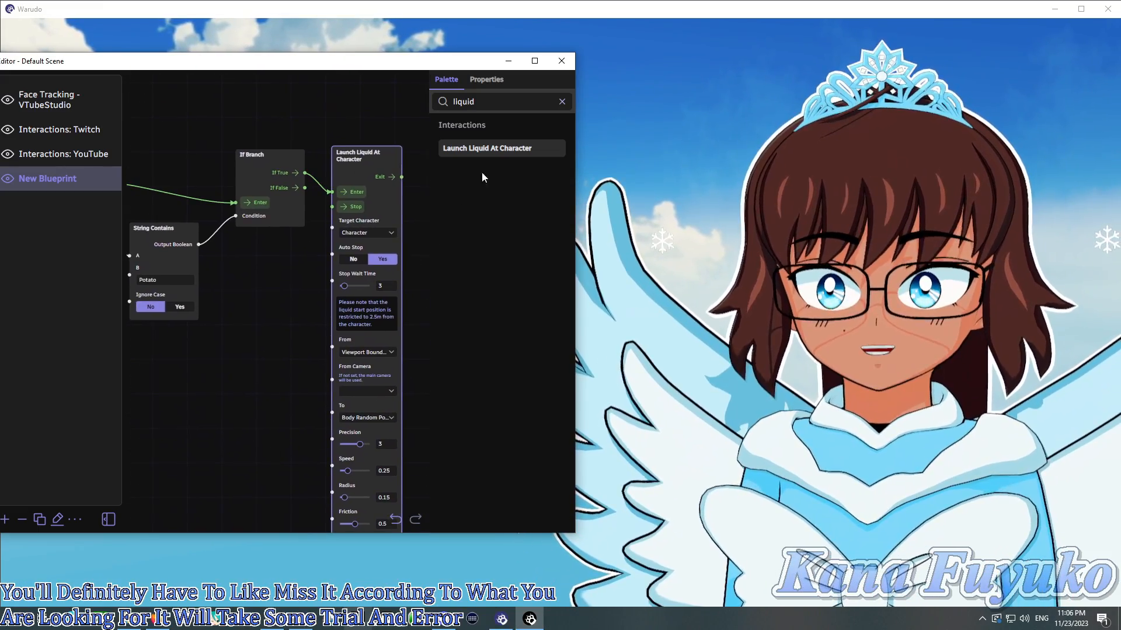
Search the nodes for "invoke", add an Invoke Flow node, and connect its Exit to Launch Liquid At Character's Enter.
{"action": "left_click_drag", "start_coordinate": [492, 102], "coordinate": [414, 108]}
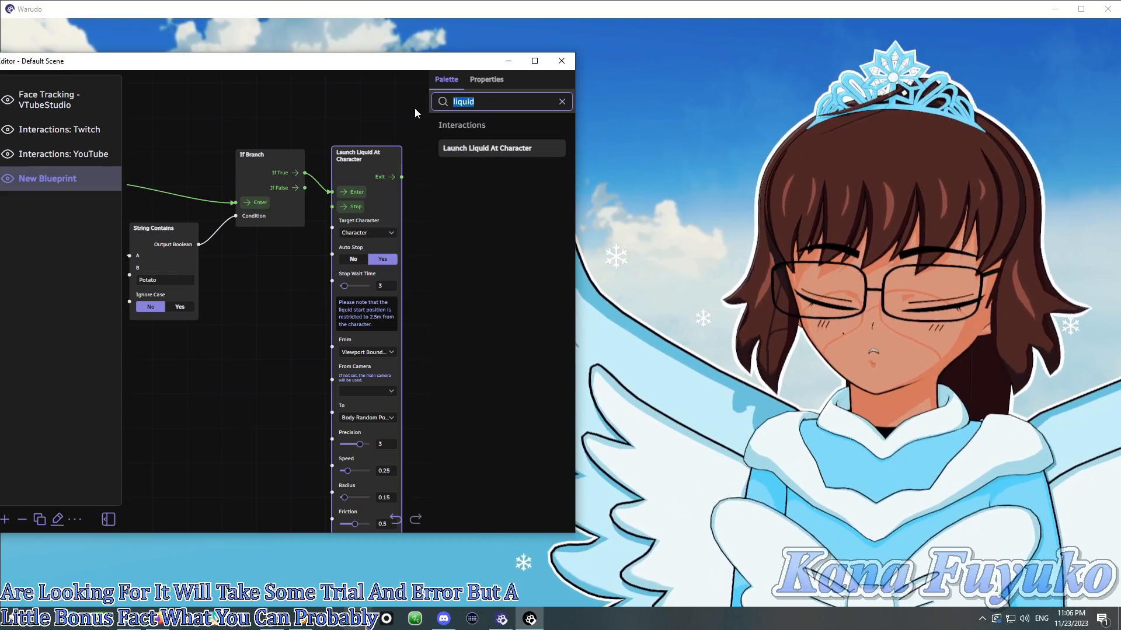
{"action": "type", "text": "invok"}
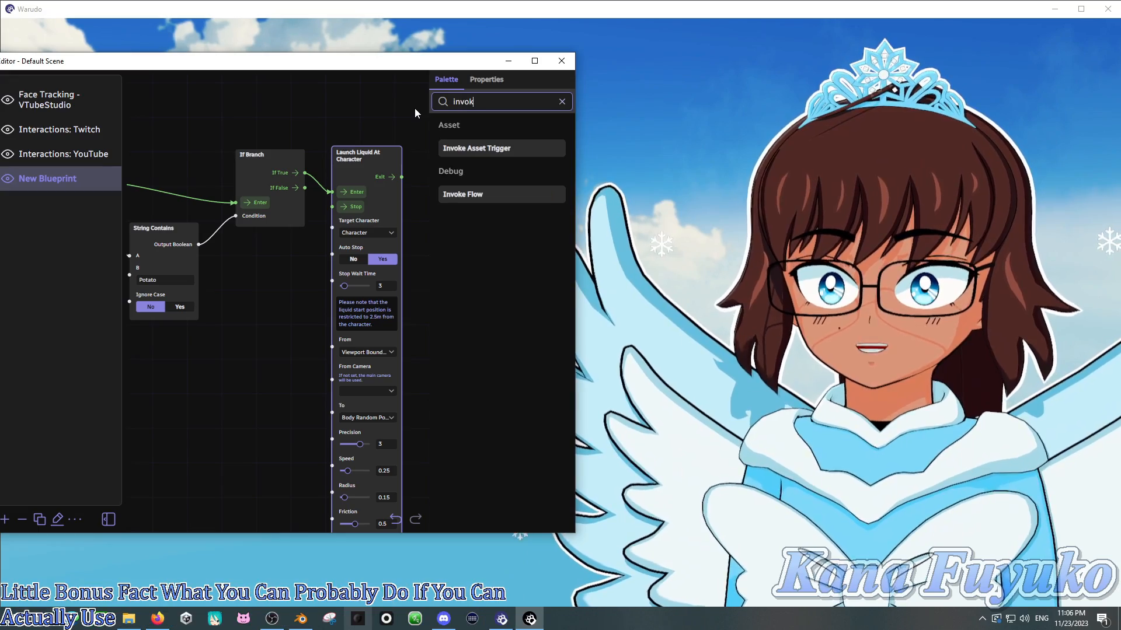
{"action": "type", "text": "e"}
{"action": "left_click_drag", "start_coordinate": [489, 194], "coordinate": [238, 261]}
{"action": "left_click_drag", "start_coordinate": [308, 289], "coordinate": [331, 192]}
Place the Invoke Flow node beside the liquid's settings and invoke it to test the liquid launch.
{"action": "scroll", "coordinate": [282, 381], "scroll_direction": "down", "scroll_amount": 3}
{"action": "left_click_drag", "start_coordinate": [277, 381], "coordinate": [274, 244]}
{"action": "left_click_drag", "start_coordinate": [282, 167], "coordinate": [283, 360]}
{"action": "scroll", "coordinate": [296, 429], "scroll_direction": "up", "scroll_amount": 3}
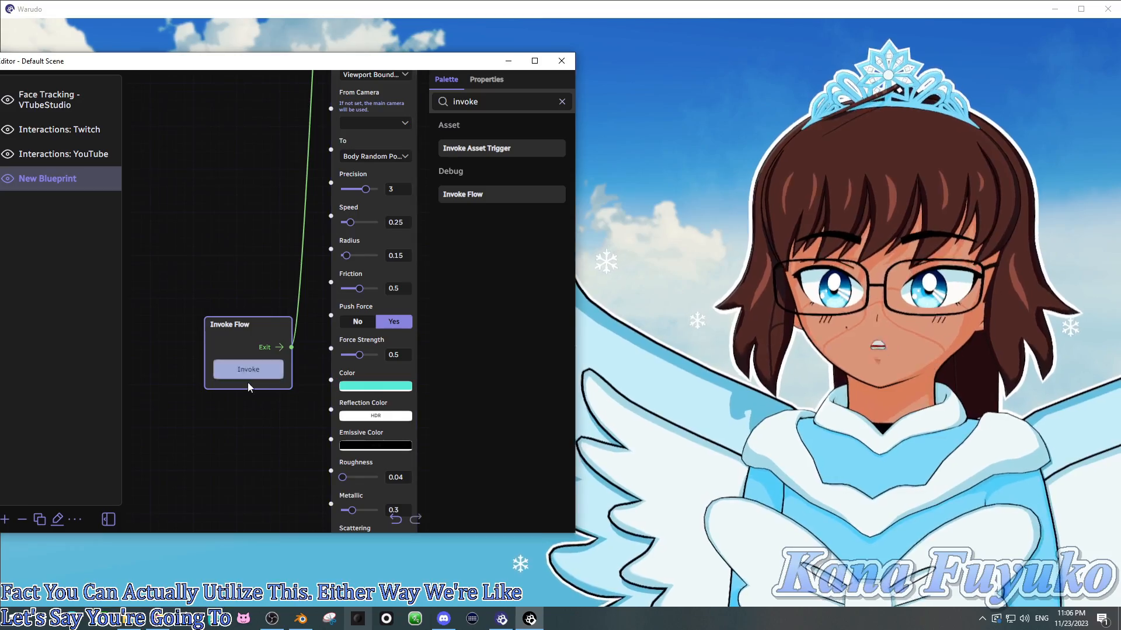
{"action": "left_click", "coordinate": [253, 370]}
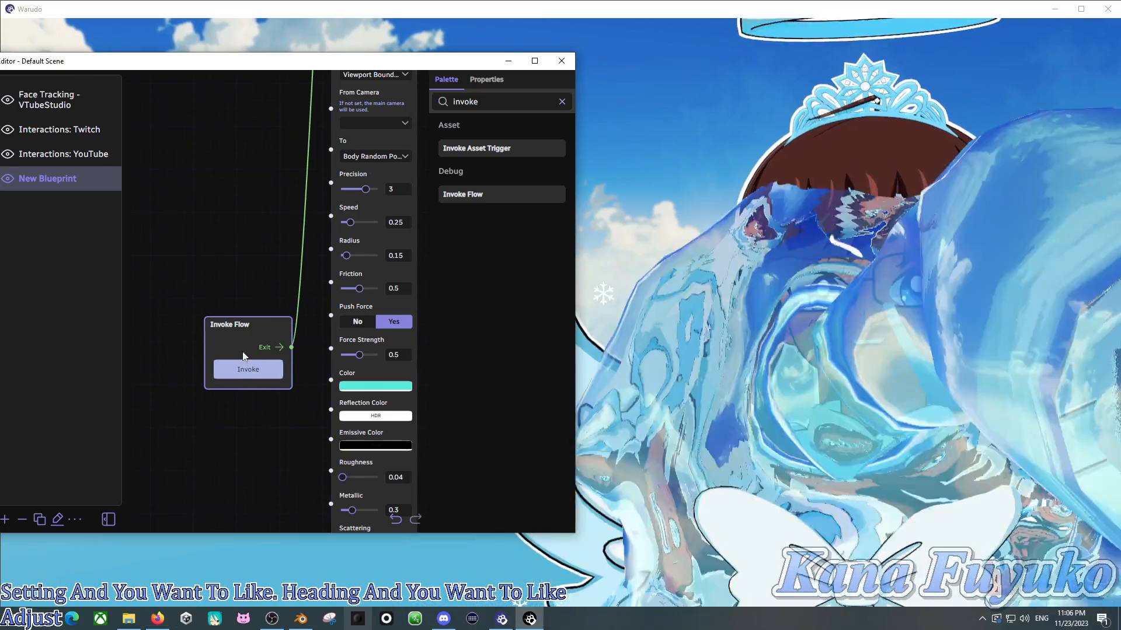
Move the Invoke Flow node down alongside the lower liquid settings, such as Color, Roughness and Viscosity.
{"action": "left_click_drag", "start_coordinate": [277, 198], "coordinate": [255, 263]}
{"action": "left_click_drag", "start_coordinate": [241, 330], "coordinate": [247, 386]}
{"action": "left_click_drag", "start_coordinate": [271, 316], "coordinate": [280, 138]}
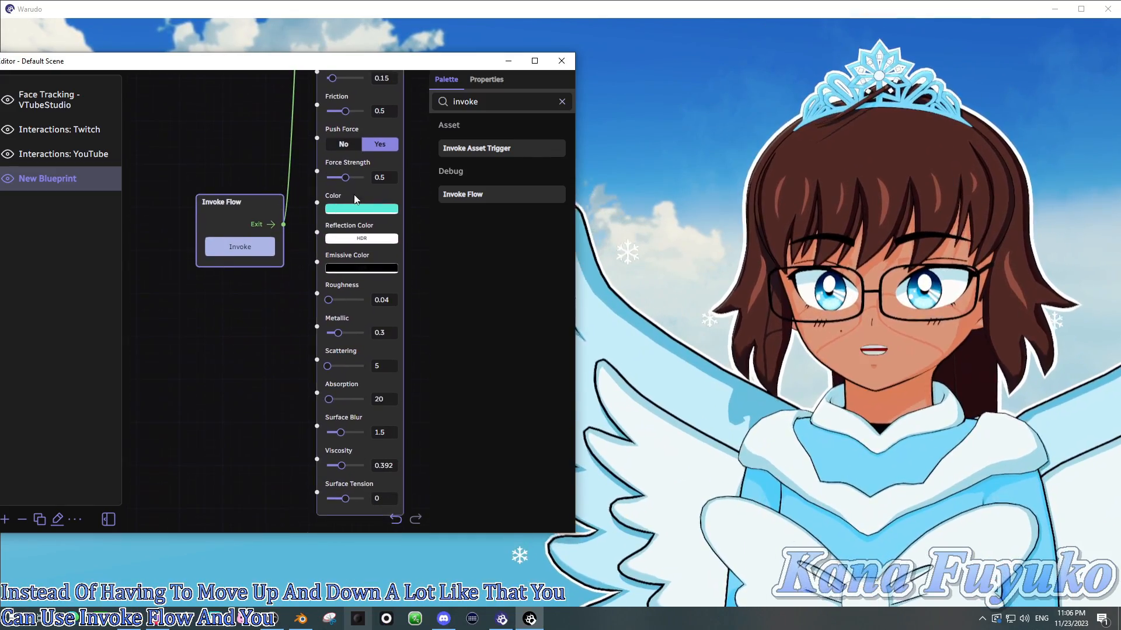
{"action": "left_click", "coordinate": [256, 242]}
{"action": "left_click_drag", "start_coordinate": [258, 236], "coordinate": [260, 270]}
{"action": "left_click_drag", "start_coordinate": [235, 369], "coordinate": [244, 239]}
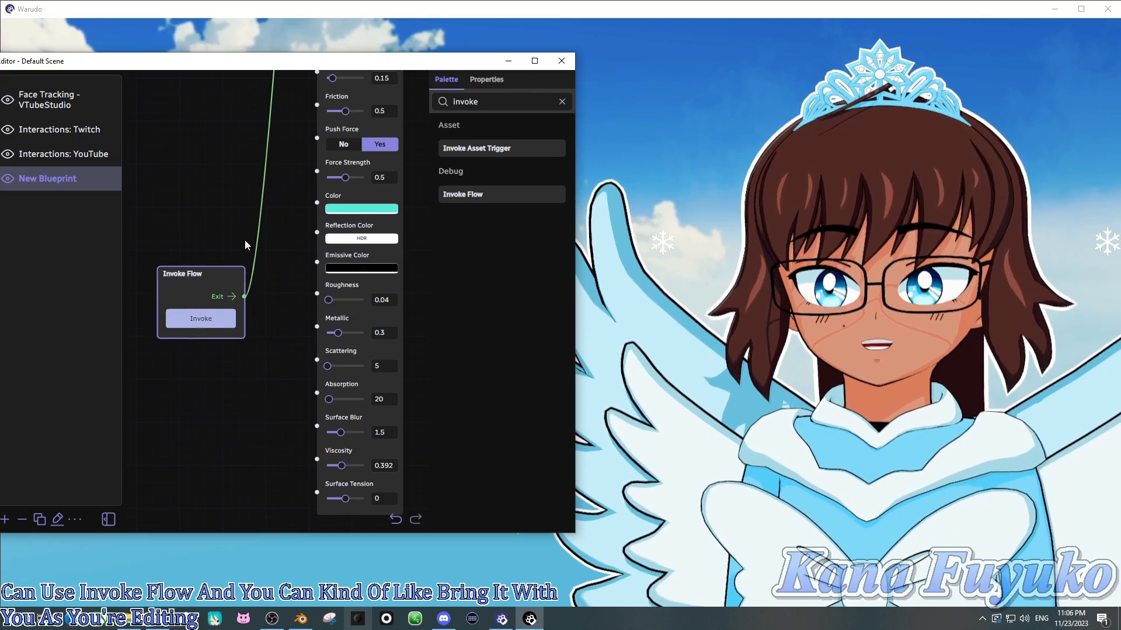
{"action": "scroll", "coordinate": [247, 237], "scroll_direction": "down", "scroll_amount": 2}
{"action": "scroll", "coordinate": [247, 251], "scroll_direction": "down", "scroll_amount": 1}
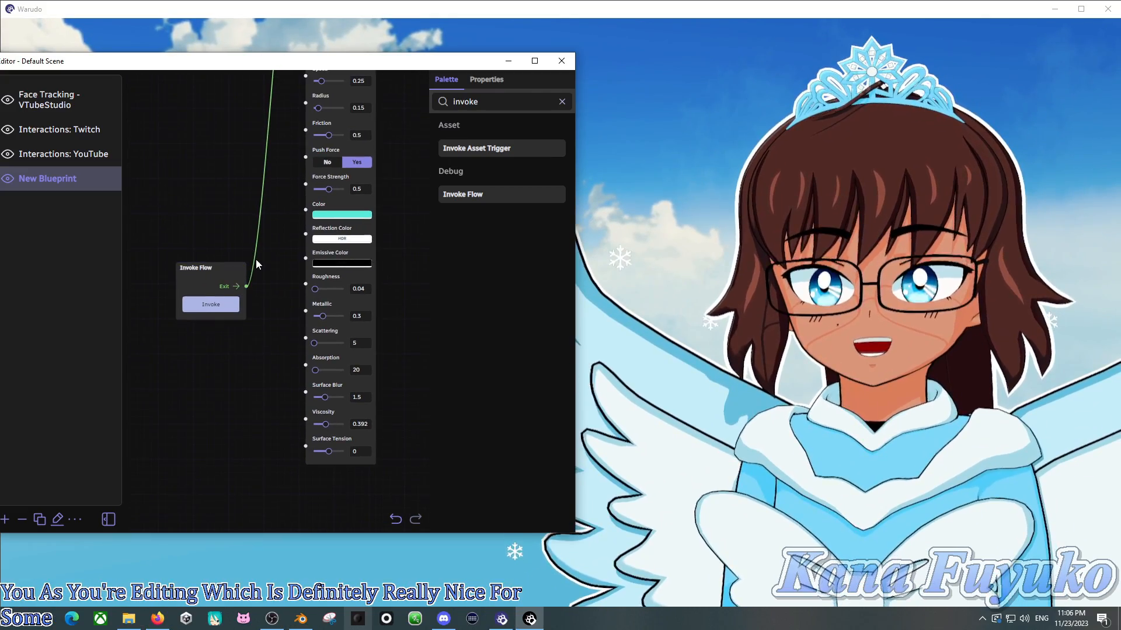
Delete the Invoke Flow node from the blueprint.
{"action": "left_click_drag", "start_coordinate": [243, 262], "coordinate": [235, 222]}
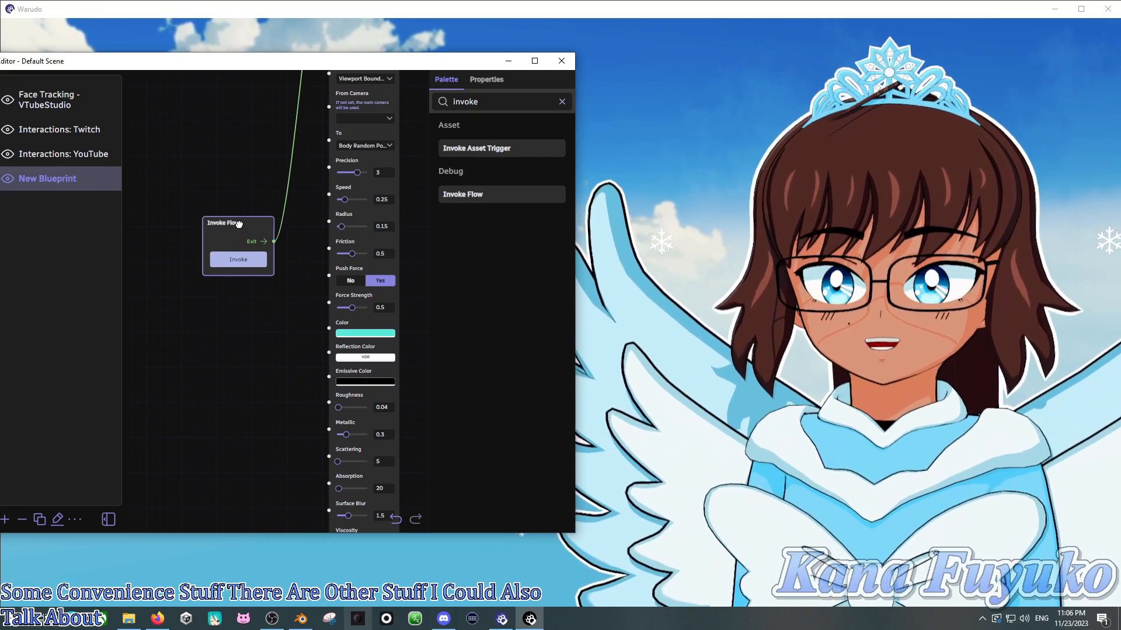
{"action": "key", "text": "Delete"}
{"action": "scroll", "coordinate": [237, 216], "scroll_direction": "down", "scroll_amount": 5}
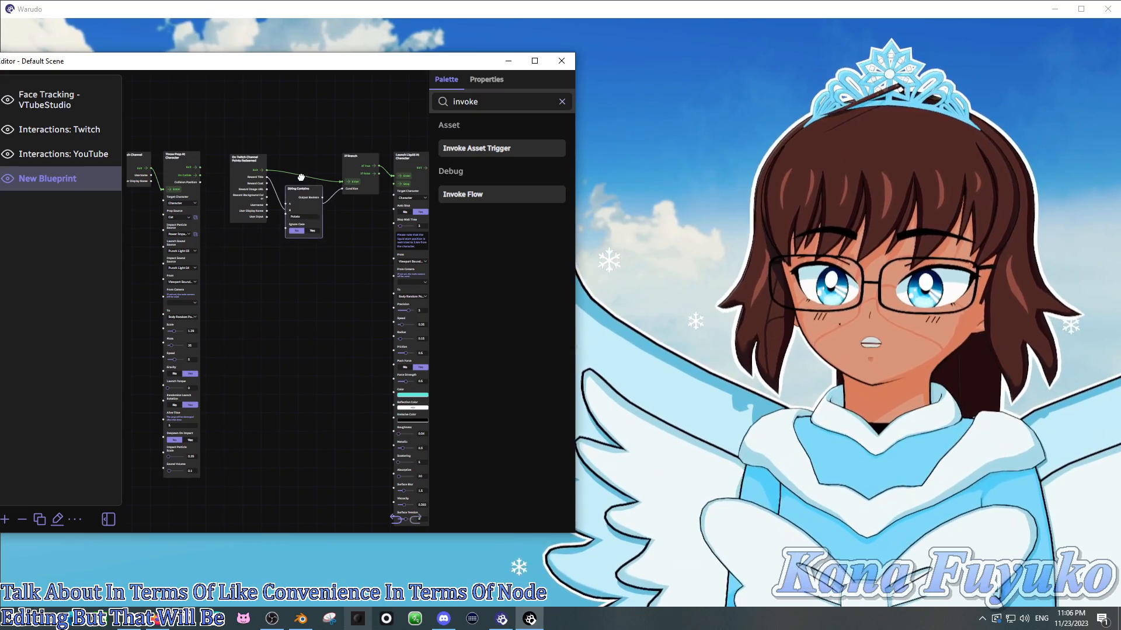
Look over the whole blueprint, examining the Twitch follow prop chain and the channel points liquid chain.
{"action": "scroll", "coordinate": [307, 290], "scroll_direction": "down", "scroll_amount": 3}
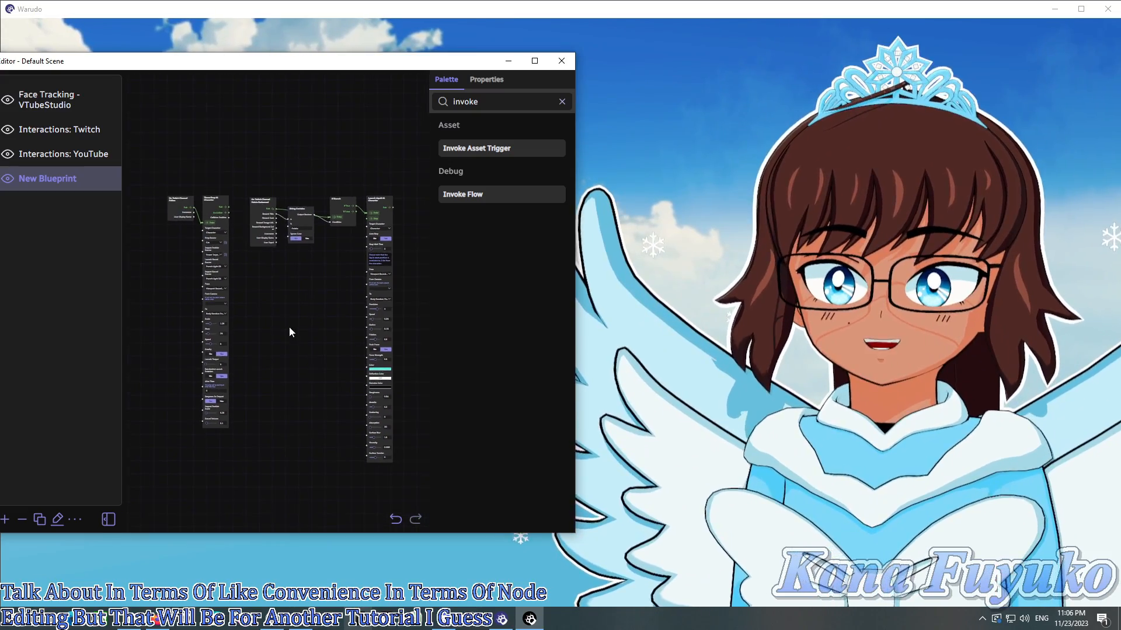
{"action": "scroll", "coordinate": [289, 327], "scroll_direction": "down", "scroll_amount": 2}
{"action": "left_click_drag", "start_coordinate": [292, 325], "coordinate": [282, 359]}
{"action": "scroll", "coordinate": [260, 330], "scroll_direction": "up", "scroll_amount": 2}
{"action": "scroll", "coordinate": [262, 327], "scroll_direction": "up", "scroll_amount": 3}
{"action": "scroll", "coordinate": [268, 268], "scroll_direction": "up", "scroll_amount": 2}
{"action": "scroll", "coordinate": [274, 245], "scroll_direction": "up", "scroll_amount": 3}
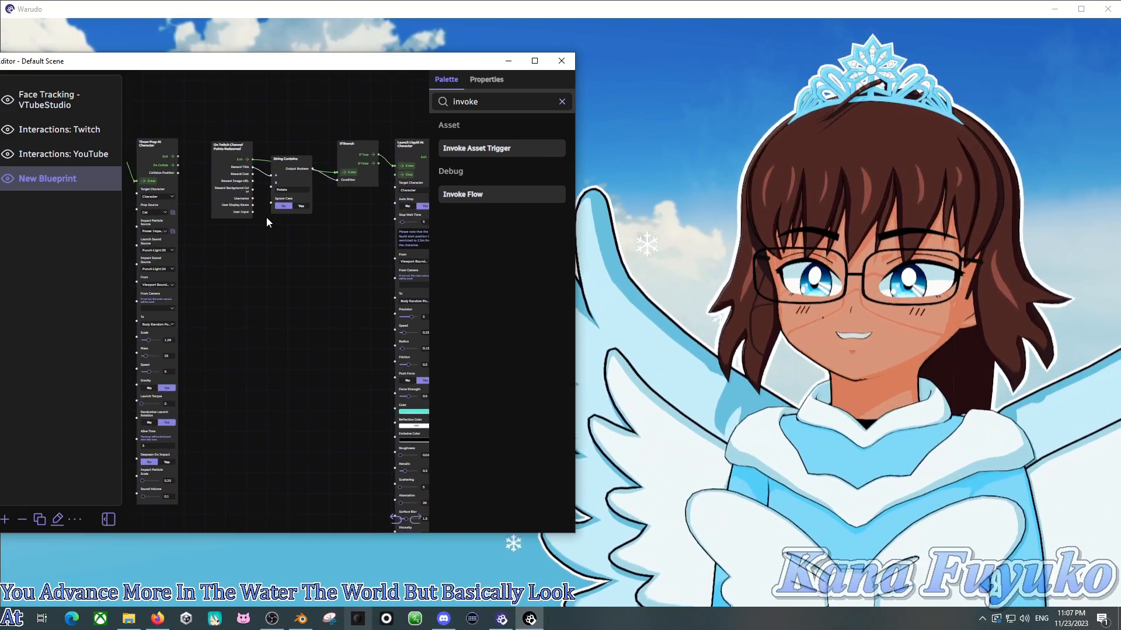
{"action": "scroll", "coordinate": [269, 281], "scroll_direction": "down", "scroll_amount": 3}
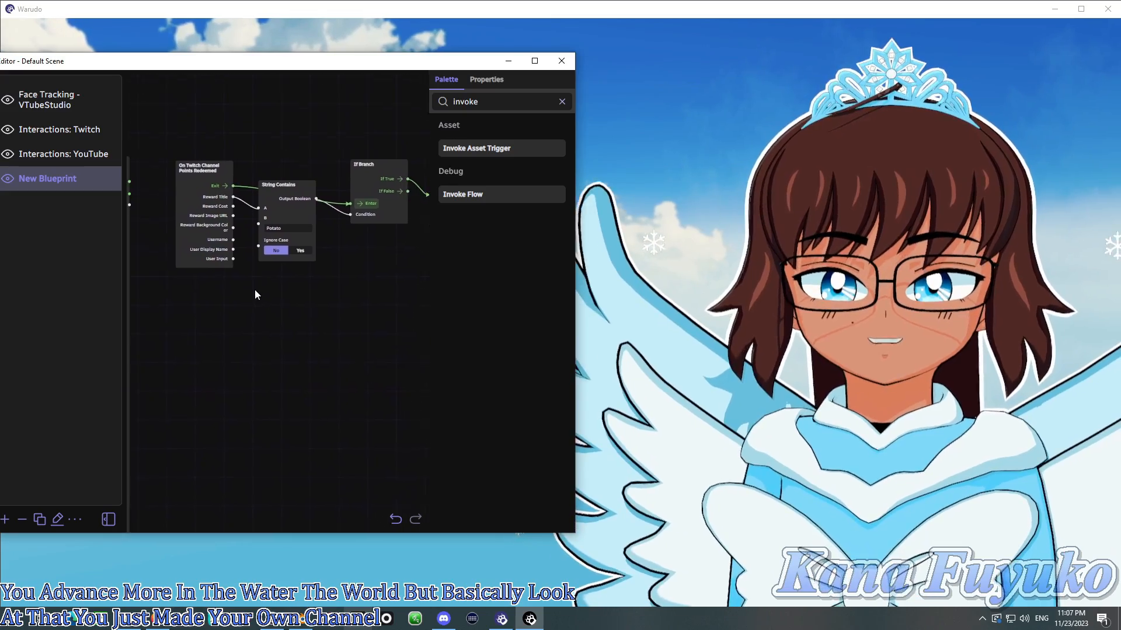
{"action": "scroll", "coordinate": [279, 328], "scroll_direction": "down", "scroll_amount": 1}
{"action": "left_click_drag", "start_coordinate": [279, 328], "coordinate": [244, 235]}
{"action": "left_click_drag", "start_coordinate": [212, 165], "coordinate": [287, 243]}
Search the nodes for "twi" and look through the available Twitch event nodes.
{"action": "left_click_drag", "start_coordinate": [479, 100], "coordinate": [376, 132]}
{"action": "type", "text": "tw"}
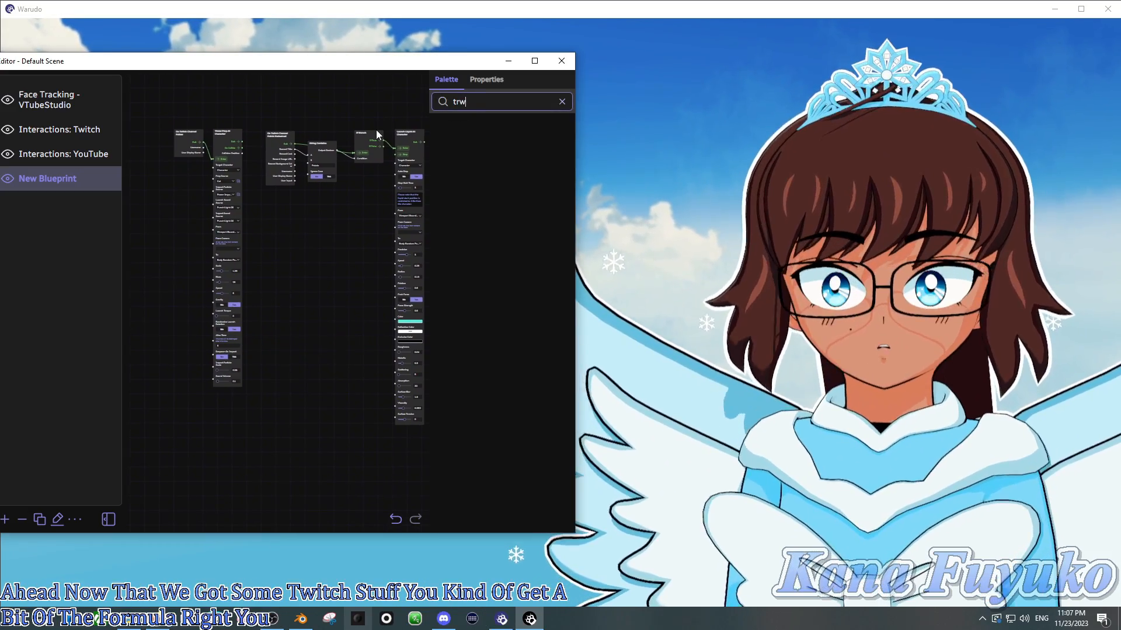
{"action": "type", "text": "i"}
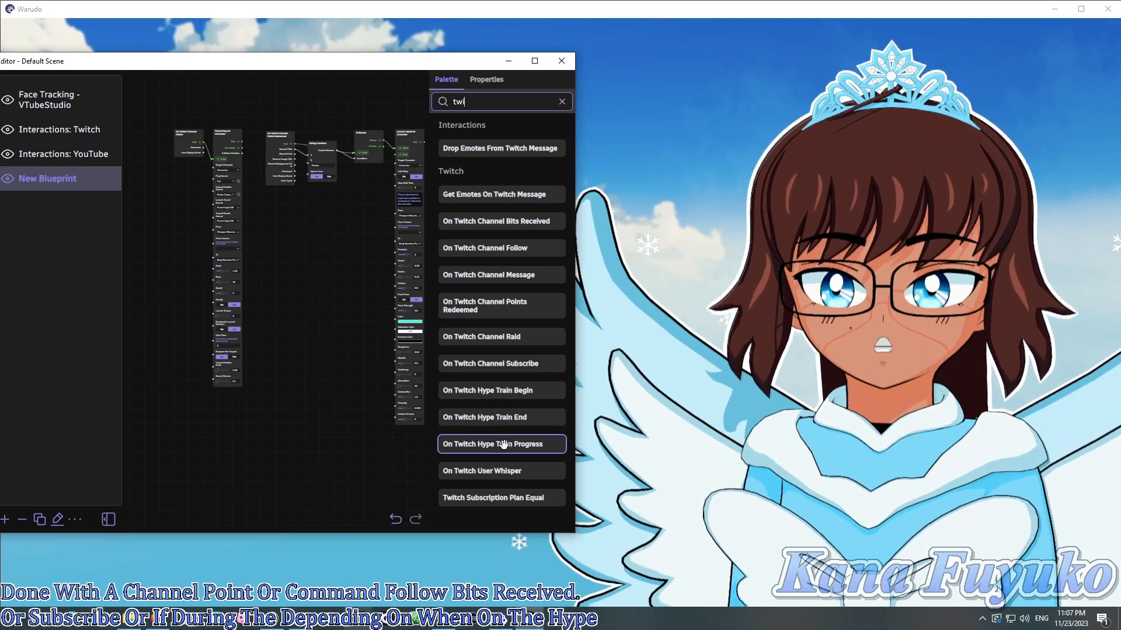
{"action": "mouse_move", "coordinate": [334, 315]}
{"action": "left_mouse_down"}
{"action": "mouse_move", "coordinate": [281, 328]}
{"action": "mouse_move", "coordinate": [324, 318]}
{"action": "mouse_move", "coordinate": [350, 259]}
{"action": "mouse_move", "coordinate": [328, 304]}
{"action": "left_mouse_up"}
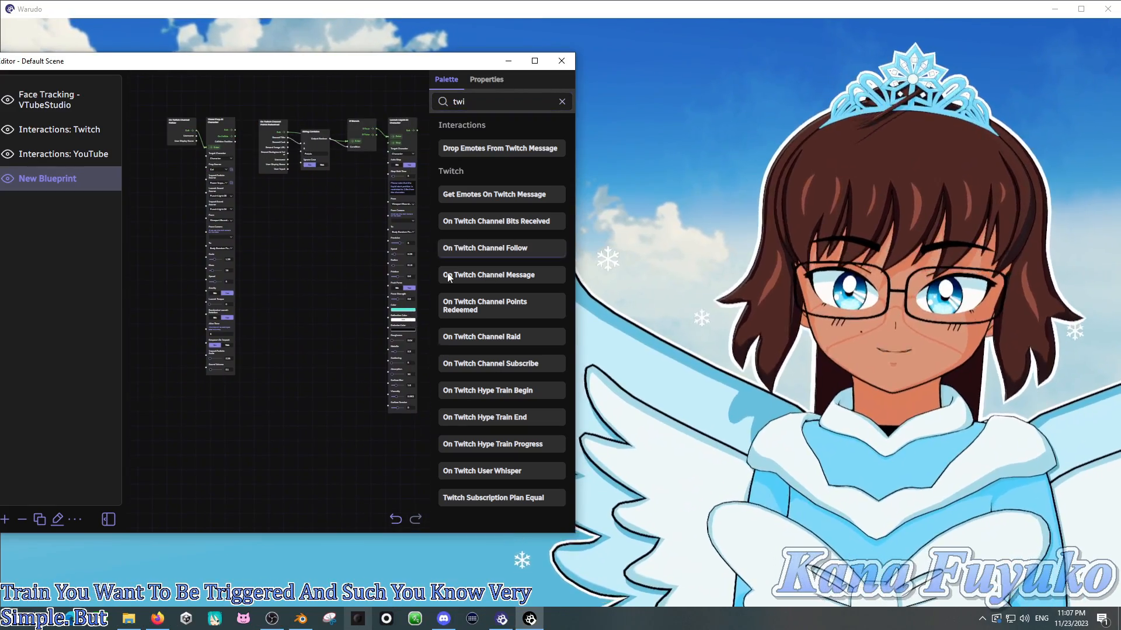
{"action": "left_click_drag", "start_coordinate": [313, 173], "coordinate": [292, 229]}
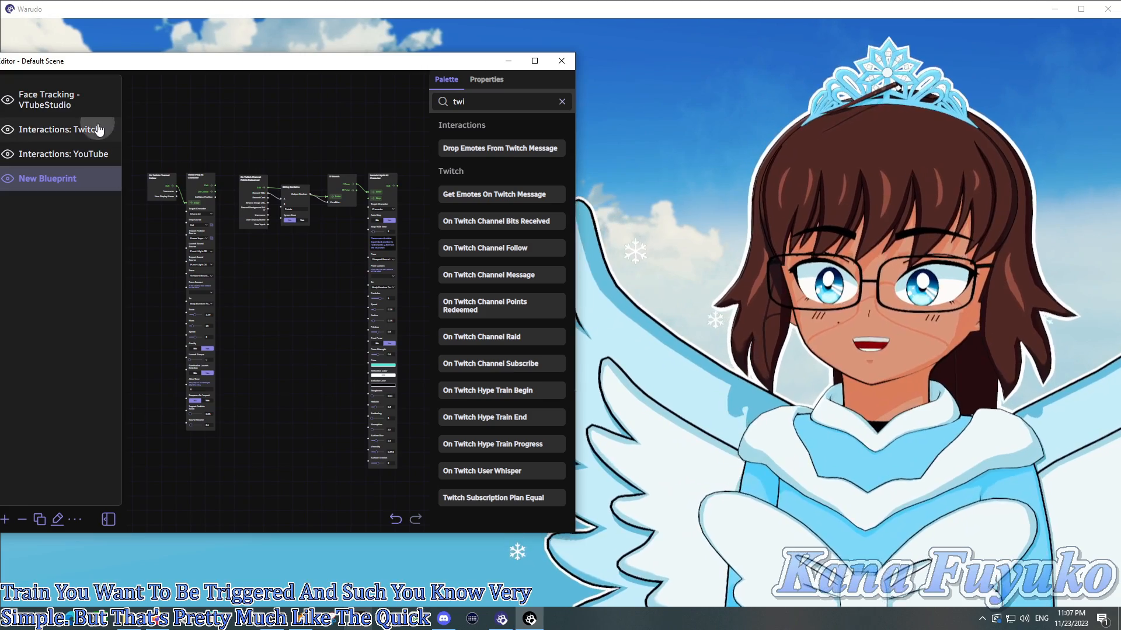
View the Interactions: Twitch blueprint, bring the editor window fully into view, and show the Onboarding Assistant.
{"action": "left_click", "coordinate": [98, 129]}
{"action": "left_click_drag", "start_coordinate": [136, 59], "coordinate": [209, 57]}
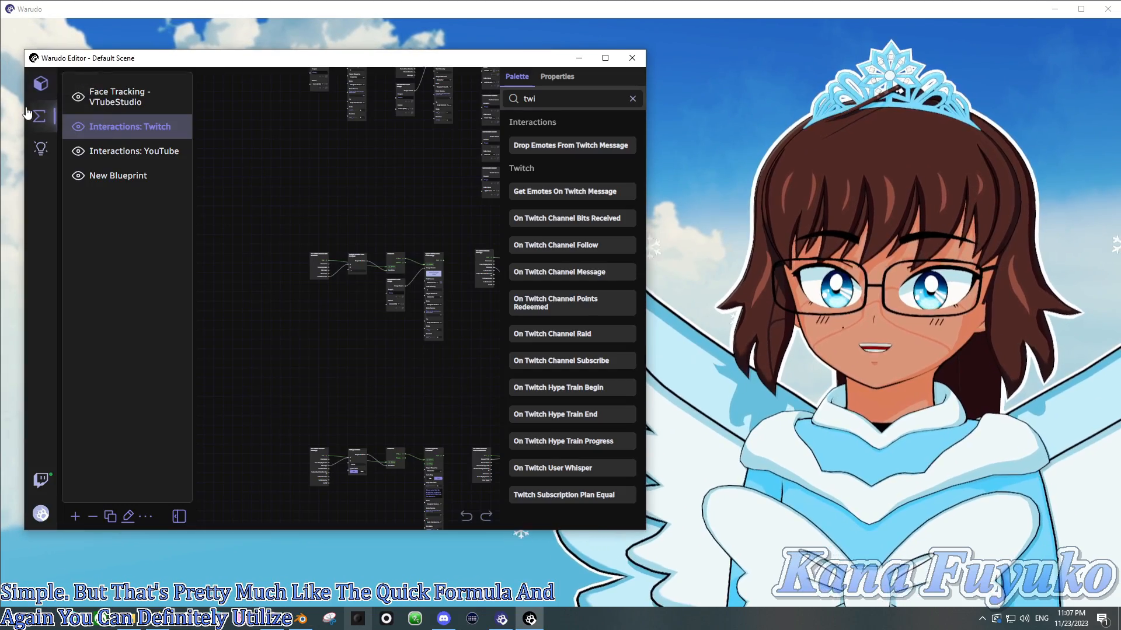
{"action": "left_click", "coordinate": [39, 84]}
{"action": "left_click", "coordinate": [78, 92]}
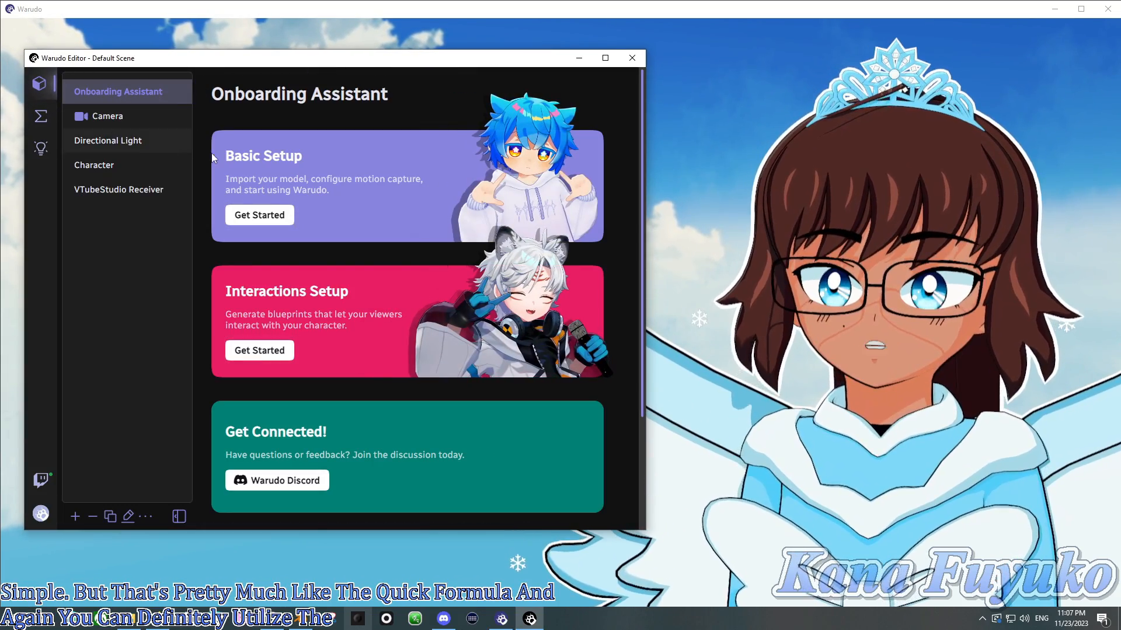
In the Interactions: Twitch blueprint, copy the On Twitch Channel Bits Received sticker node chain and paste it into empty canvas space.
{"action": "left_click", "coordinate": [41, 116]}
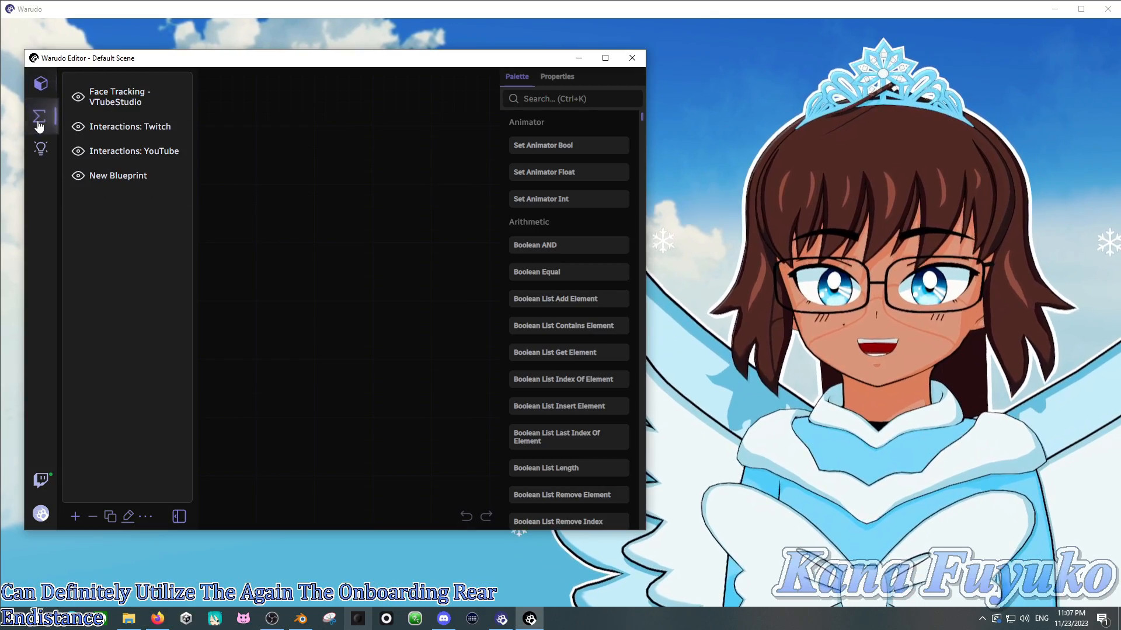
{"action": "left_click", "coordinate": [98, 126]}
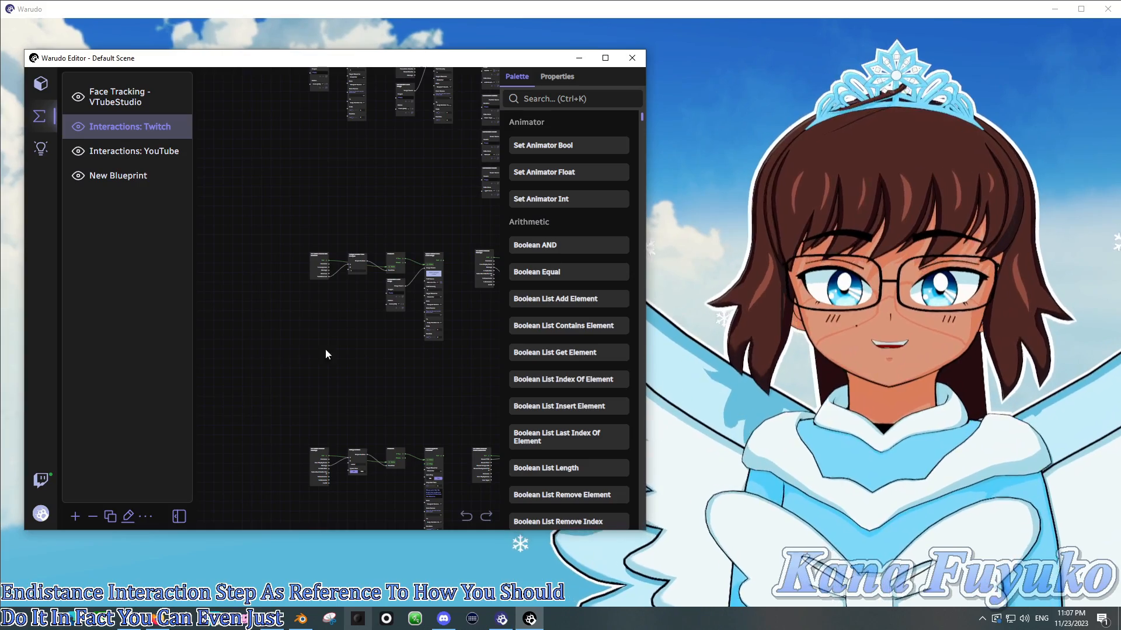
{"action": "scroll", "coordinate": [377, 368], "scroll_direction": "up", "scroll_amount": 5}
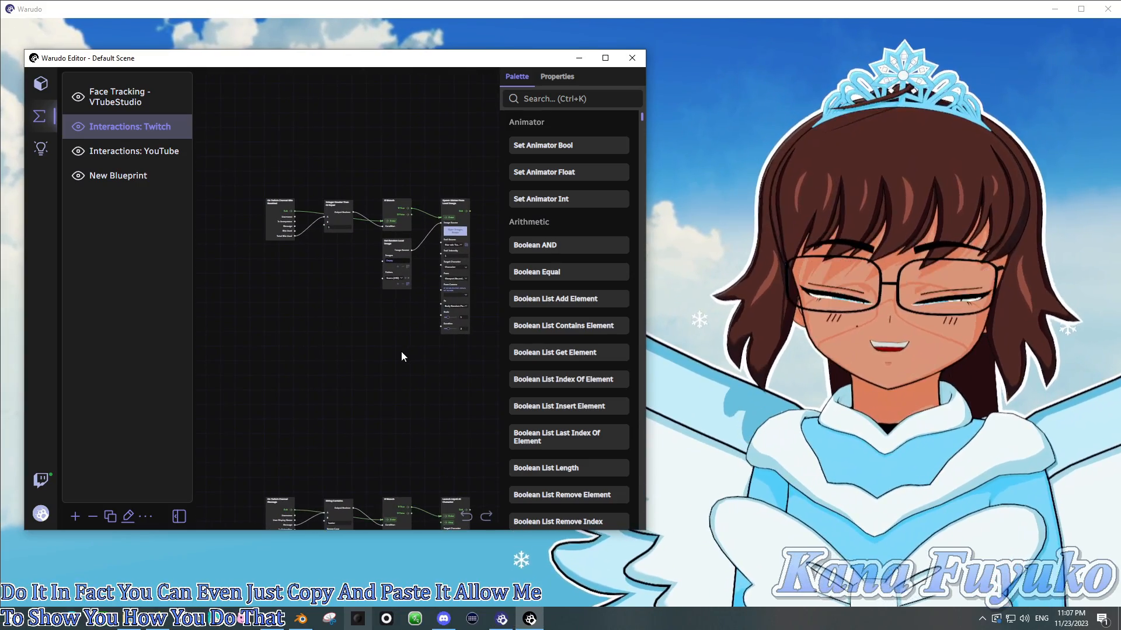
{"action": "scroll", "coordinate": [391, 348], "scroll_direction": "up", "scroll_amount": 4}
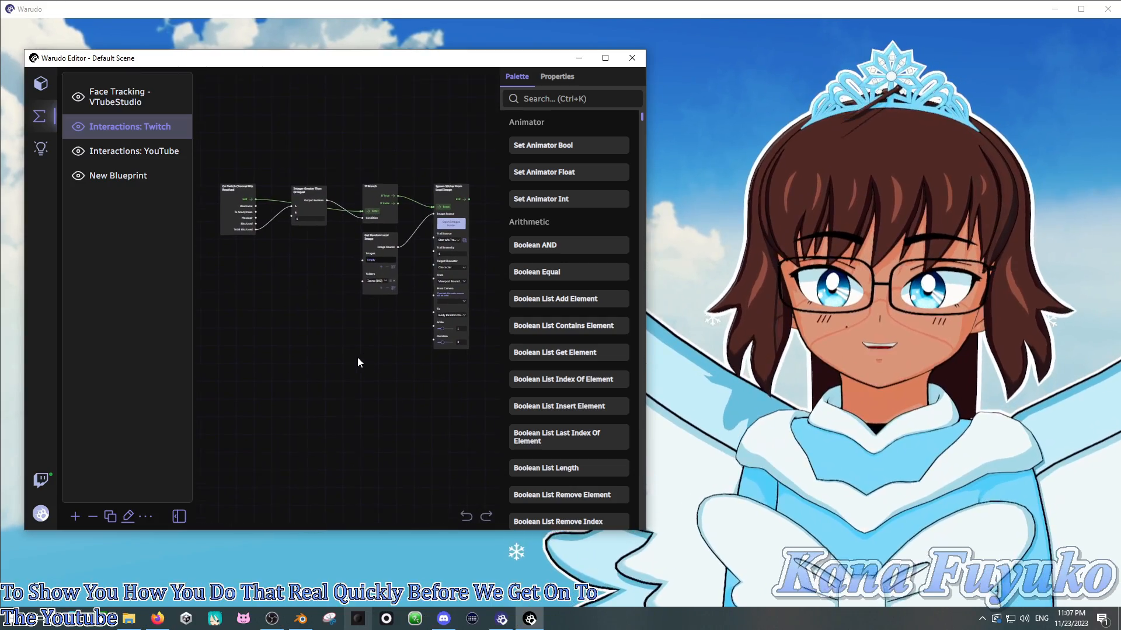
{"action": "scroll", "coordinate": [358, 358], "scroll_direction": "up", "scroll_amount": 1}
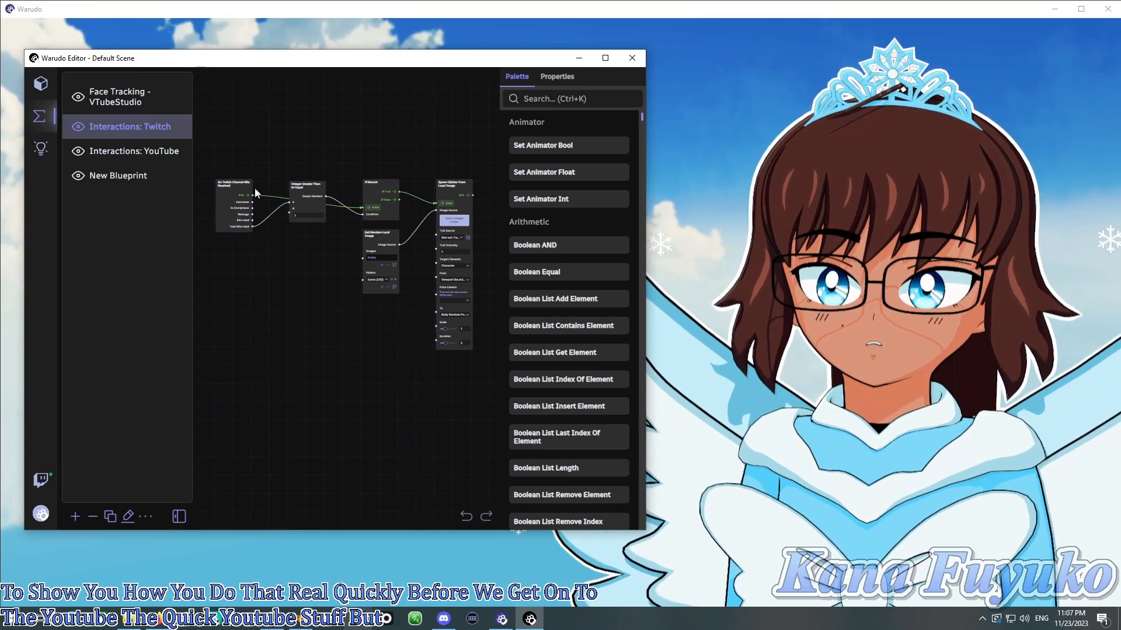
{"action": "scroll", "coordinate": [295, 266], "scroll_direction": "up", "scroll_amount": 2}
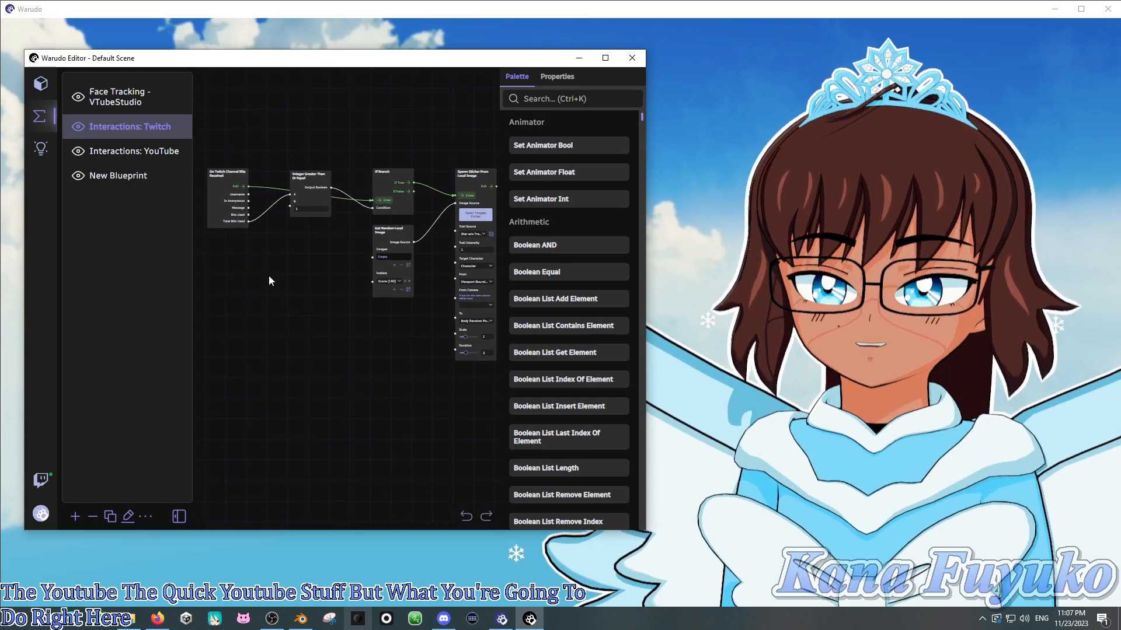
{"action": "scroll", "coordinate": [269, 281], "scroll_direction": "down", "scroll_amount": 1}
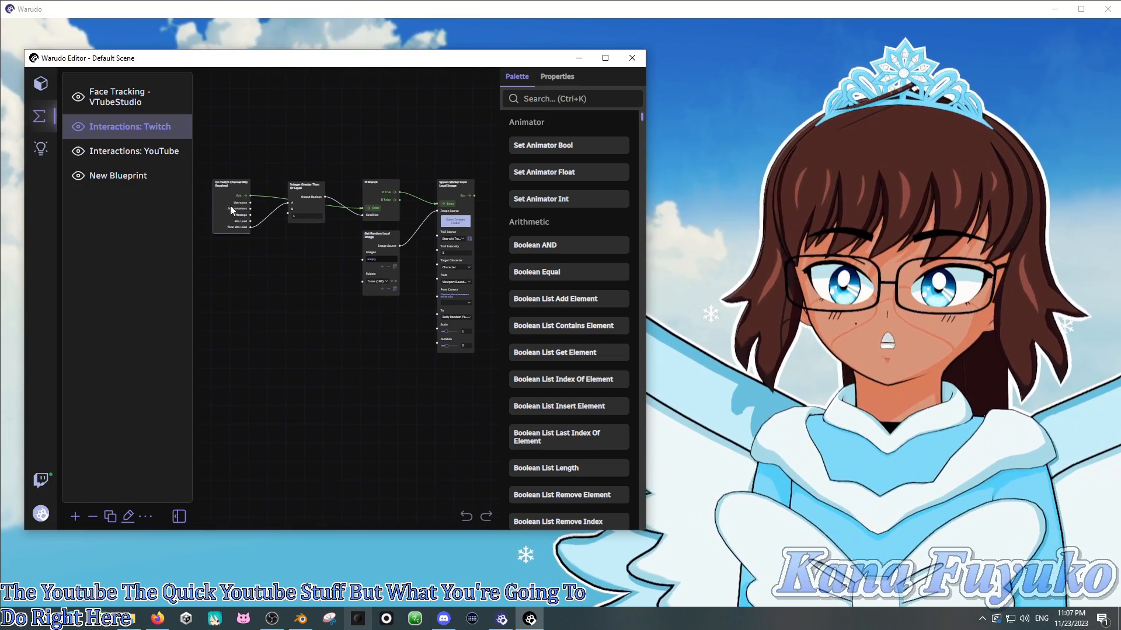
{"action": "left_click_drag", "start_coordinate": [202, 154], "coordinate": [490, 397]}
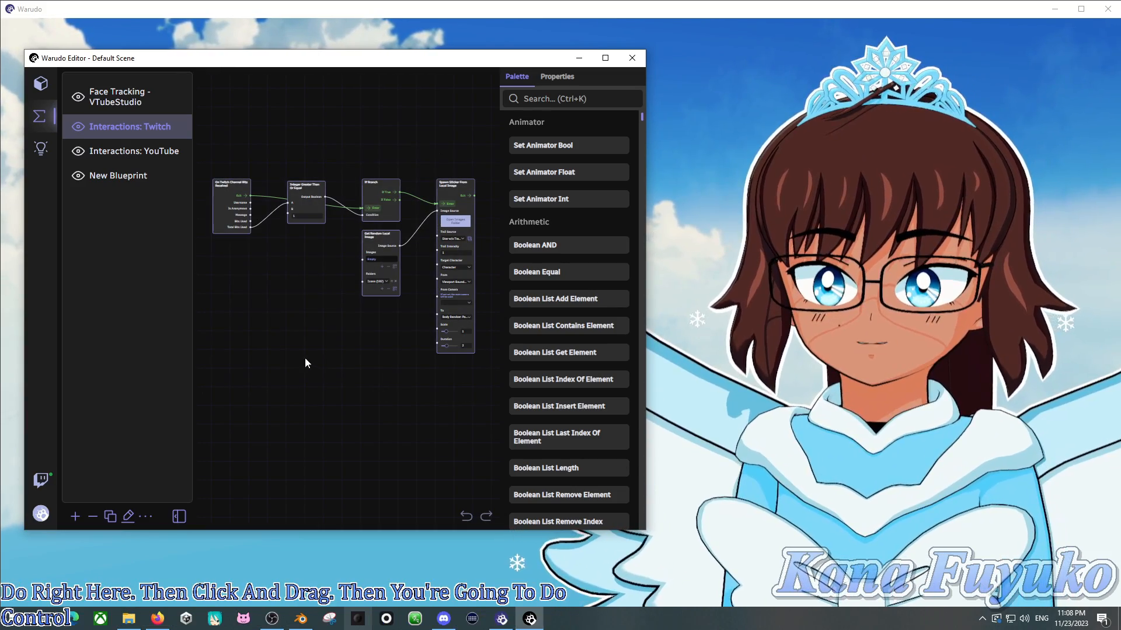
{"action": "scroll", "coordinate": [305, 358], "scroll_direction": "down", "scroll_amount": 4}
{"action": "left_click_drag", "start_coordinate": [294, 333], "coordinate": [439, 326]}
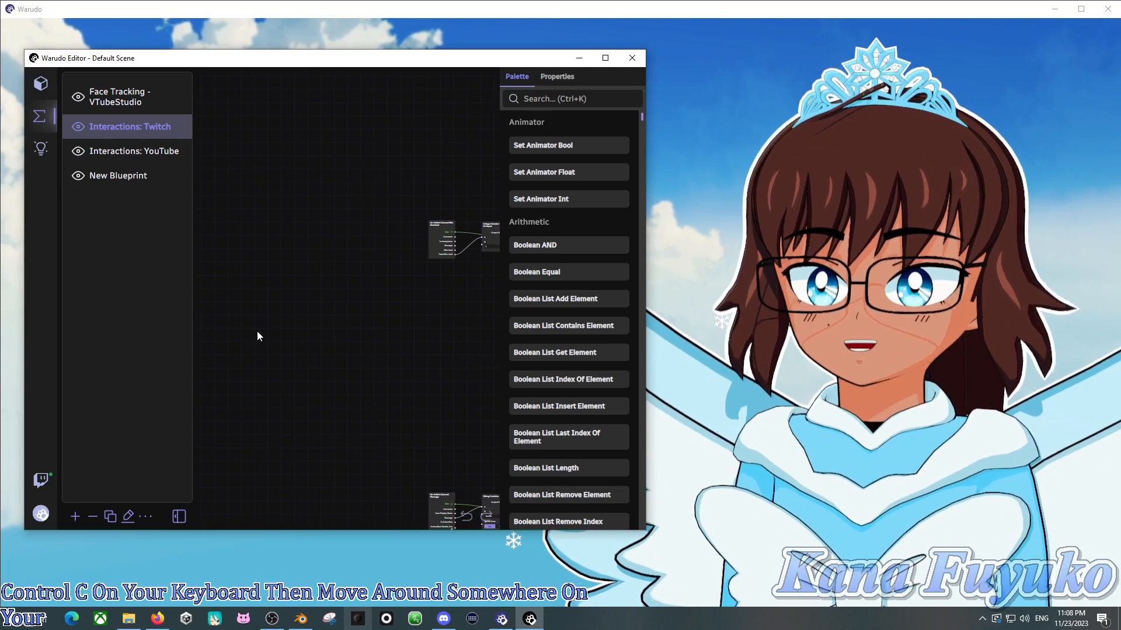
{"action": "key", "text": "ctrl+v"}
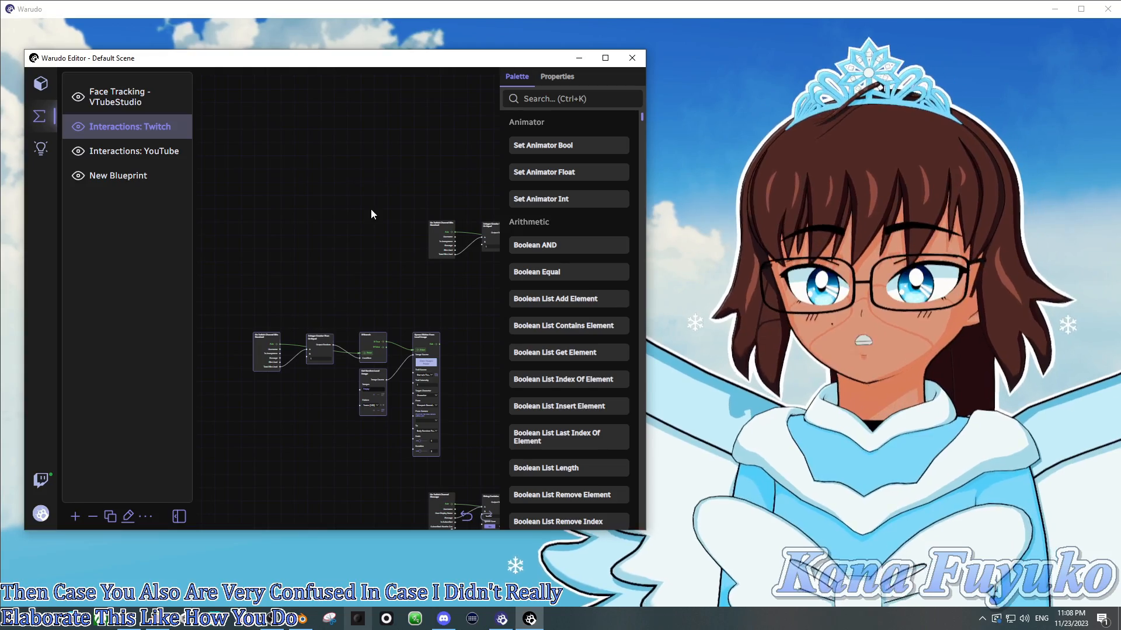
Look around the pasted chain and neighbouring groups, and multi-select the copy's Integer Greater Than Or Equal and If Branch nodes.
{"action": "mouse_move", "coordinate": [371, 210]}
{"action": "left_mouse_down"}
{"action": "mouse_move", "coordinate": [359, 300]}
{"action": "mouse_move", "coordinate": [397, 250]}
{"action": "mouse_move", "coordinate": [379, 227]}
{"action": "left_mouse_up"}
{"action": "right_click_drag", "start_coordinate": [368, 221], "coordinate": [358, 253]}
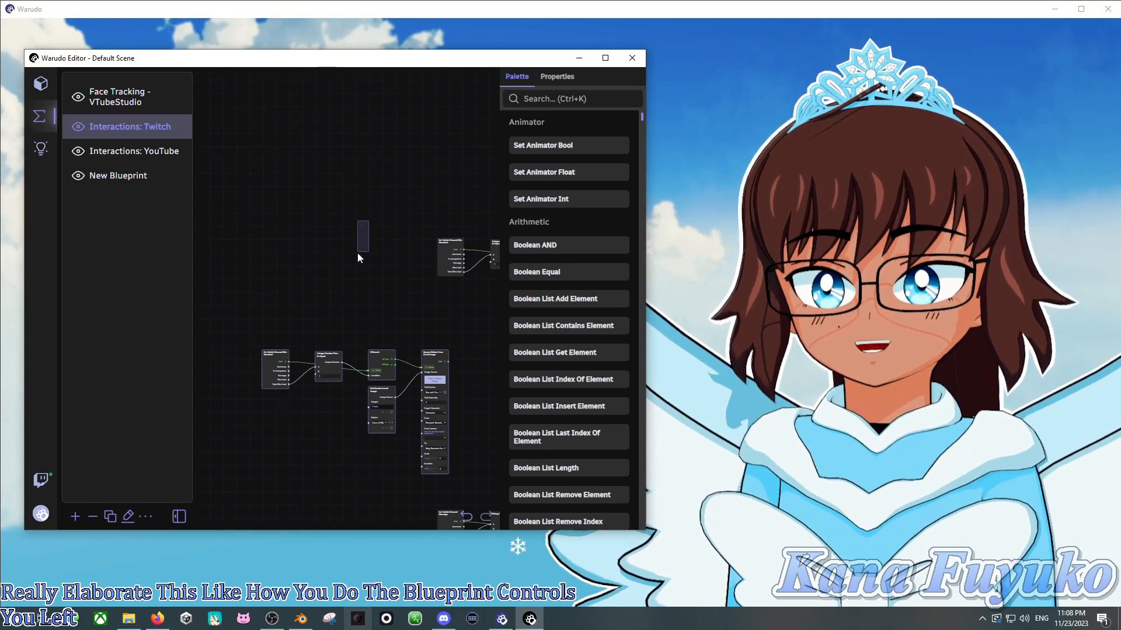
{"action": "scroll", "coordinate": [350, 274], "scroll_direction": "up", "scroll_amount": 3}
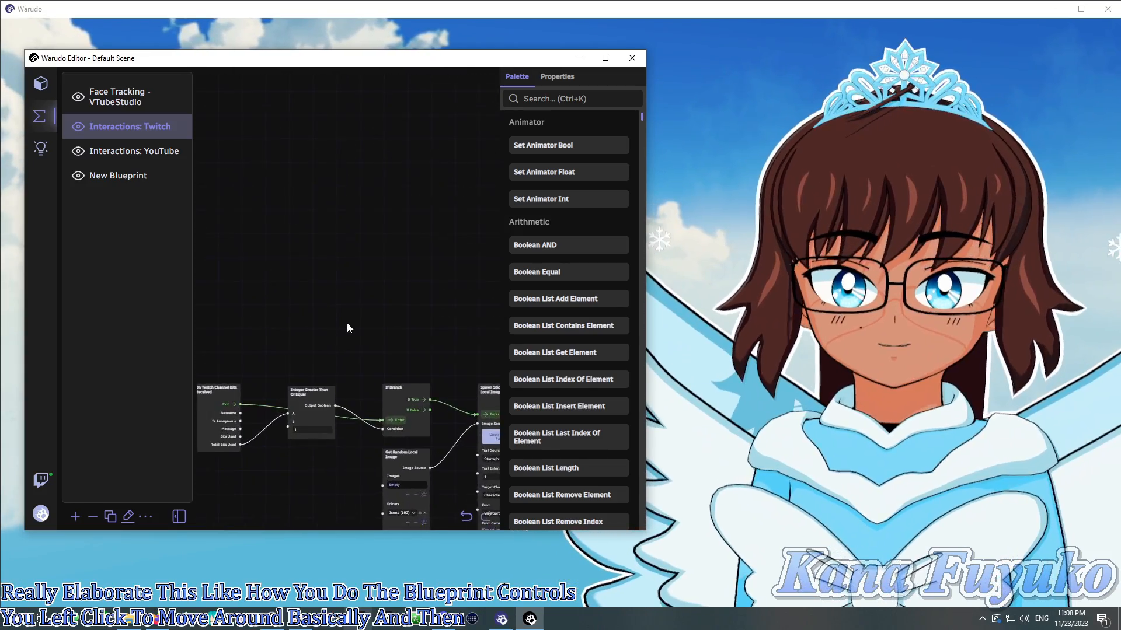
{"action": "scroll", "coordinate": [347, 324], "scroll_direction": "up", "scroll_amount": 1}
{"action": "left_click_drag", "start_coordinate": [349, 294], "coordinate": [341, 144]}
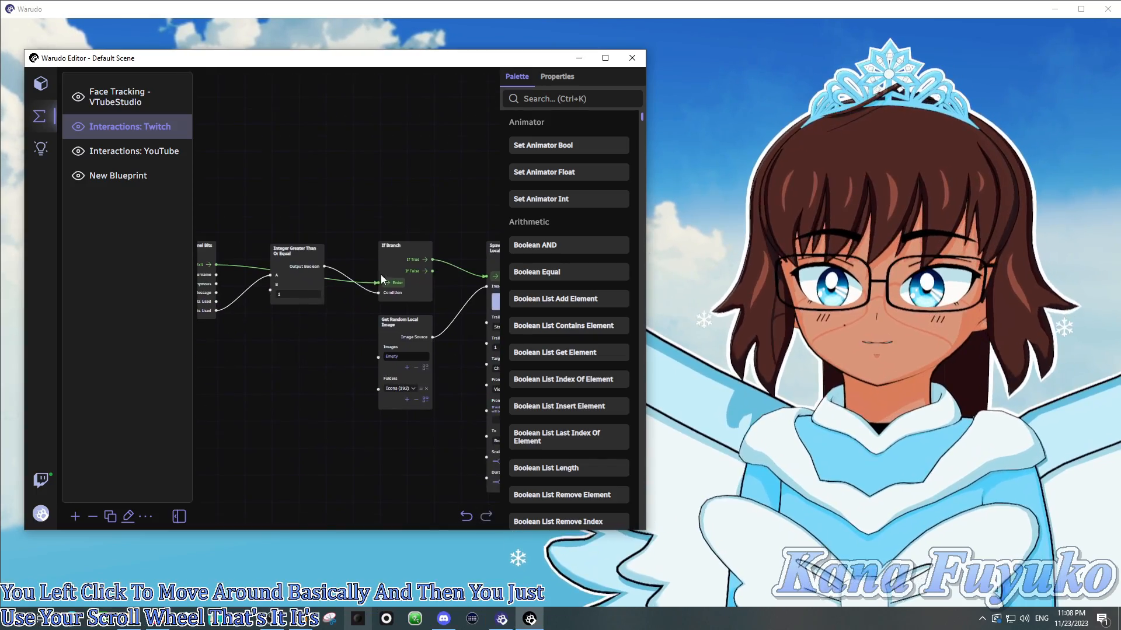
{"action": "scroll", "coordinate": [380, 275], "scroll_direction": "down", "scroll_amount": 5}
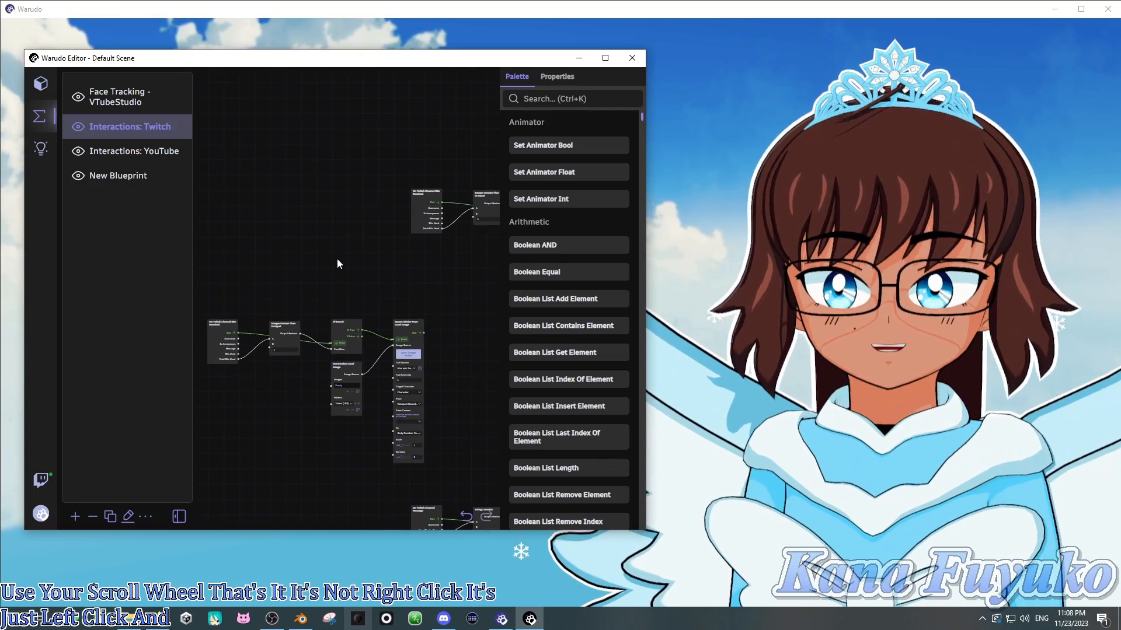
{"action": "scroll", "coordinate": [344, 233], "scroll_direction": "down", "scroll_amount": 5}
{"action": "left_click_drag", "start_coordinate": [348, 124], "coordinate": [466, 205]}
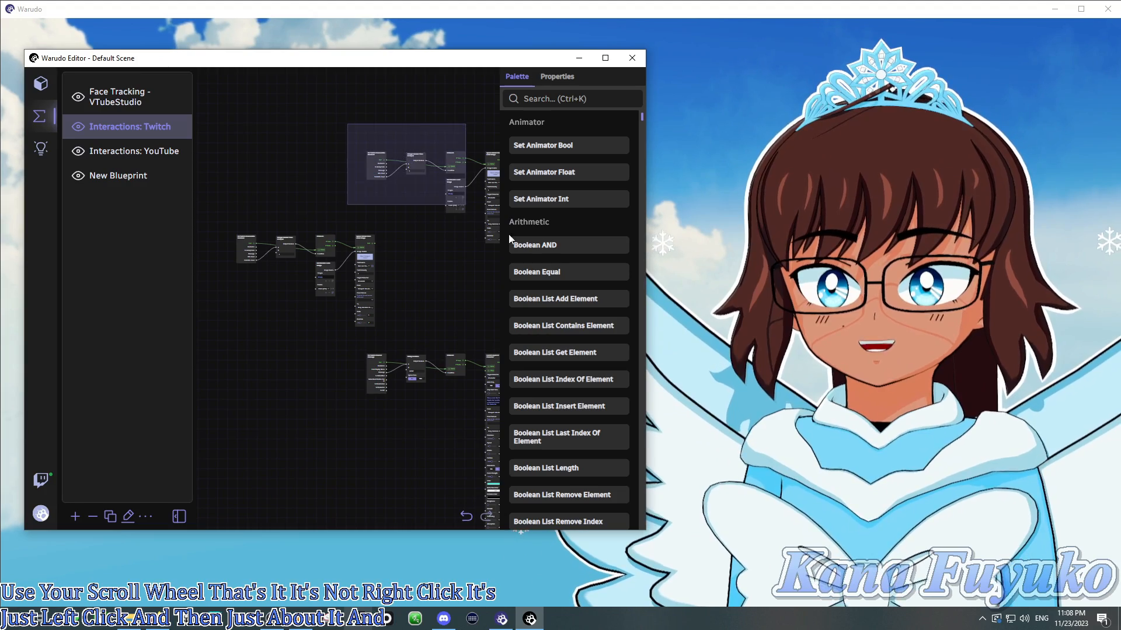
{"action": "scroll", "coordinate": [288, 251], "scroll_direction": "up", "scroll_amount": 2}
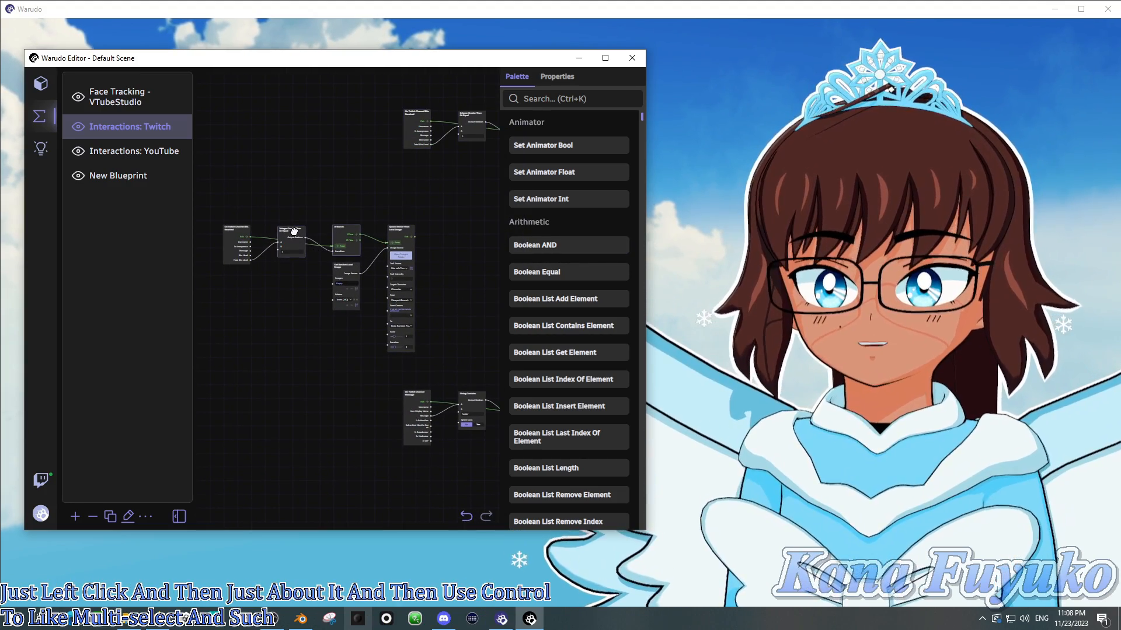
{"action": "scroll", "coordinate": [285, 355], "scroll_direction": "down", "scroll_amount": 2}
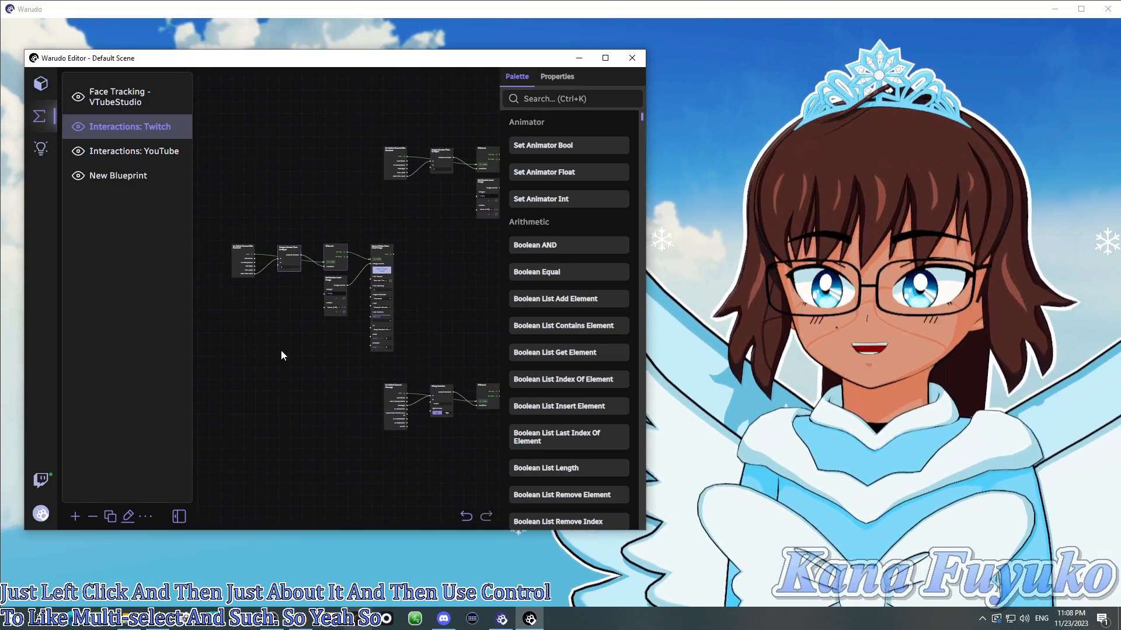
Delete the entire pasted sticker node chain from the Interactions: Twitch blueprint.
{"action": "left_click_drag", "start_coordinate": [212, 210], "coordinate": [402, 361]}
{"action": "key", "text": "Delete"}
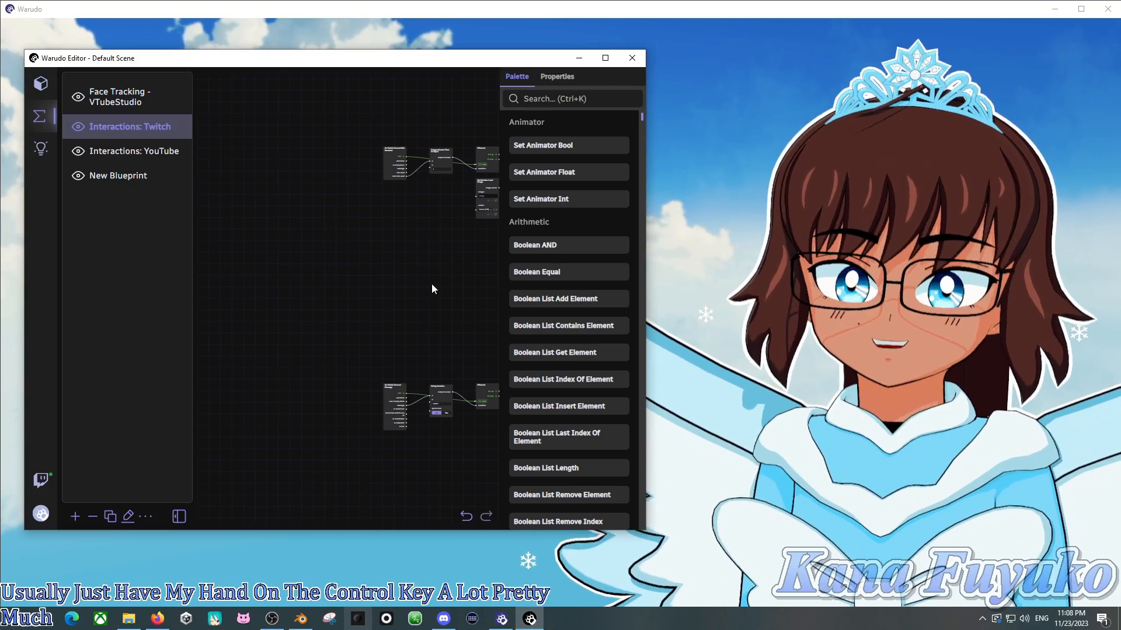
{"action": "left_click_drag", "start_coordinate": [415, 286], "coordinate": [369, 232]}
{"action": "scroll", "coordinate": [350, 309], "scroll_direction": "down", "scroll_amount": 2}
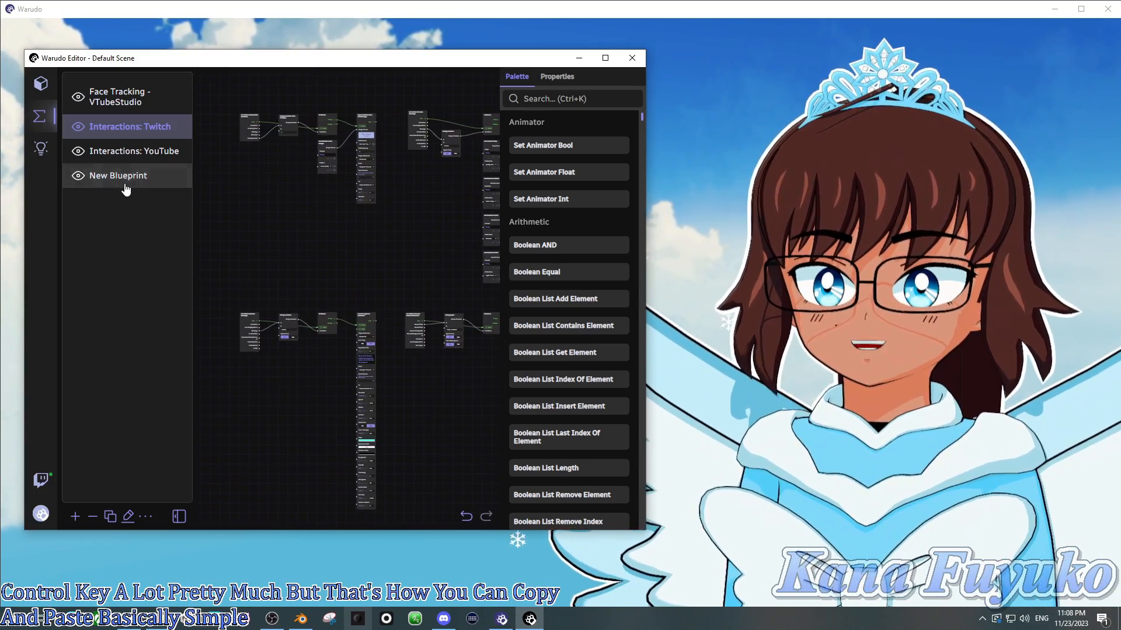
In New Blueprint, search the nodes for "youtube" and add On YouTube Chat Received in the empty space below the existing chains.
{"action": "left_click", "coordinate": [123, 179]}
{"action": "scroll", "coordinate": [340, 368], "scroll_direction": "down", "scroll_amount": 3}
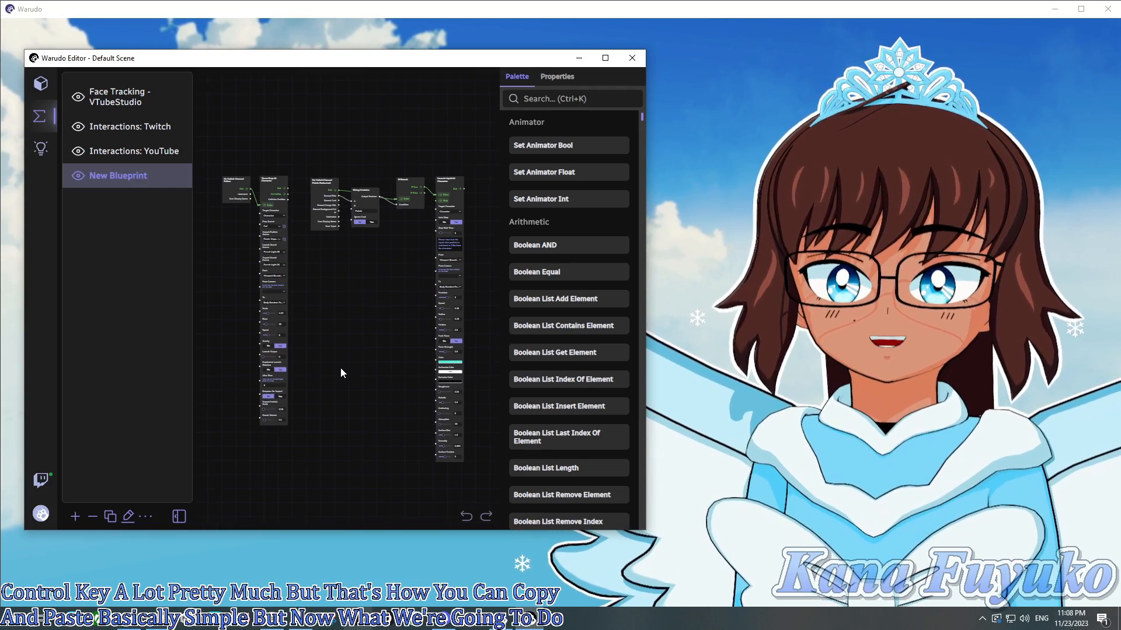
{"action": "left_click_drag", "start_coordinate": [341, 377], "coordinate": [375, 210]}
{"action": "scroll", "coordinate": [379, 271], "scroll_direction": "up", "scroll_amount": 1}
{"action": "left_click_drag", "start_coordinate": [380, 271], "coordinate": [329, 230]}
{"action": "scroll", "coordinate": [345, 243], "scroll_direction": "up", "scroll_amount": 2}
{"action": "scroll", "coordinate": [343, 244], "scroll_direction": "down", "scroll_amount": 1}
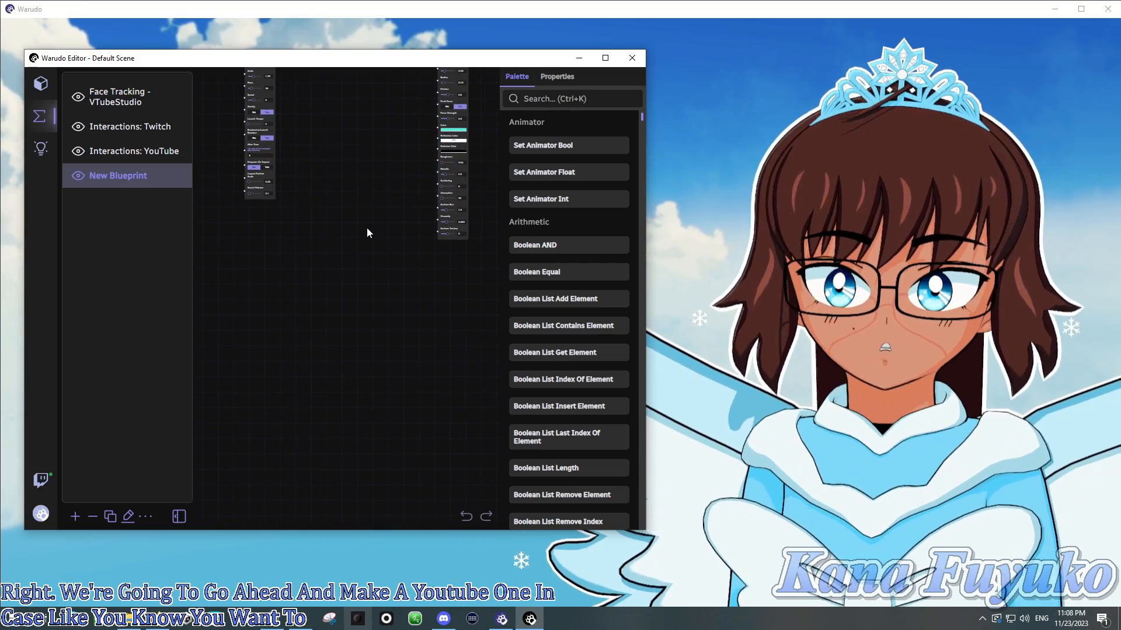
{"action": "left_click_drag", "start_coordinate": [279, 194], "coordinate": [285, 195]}
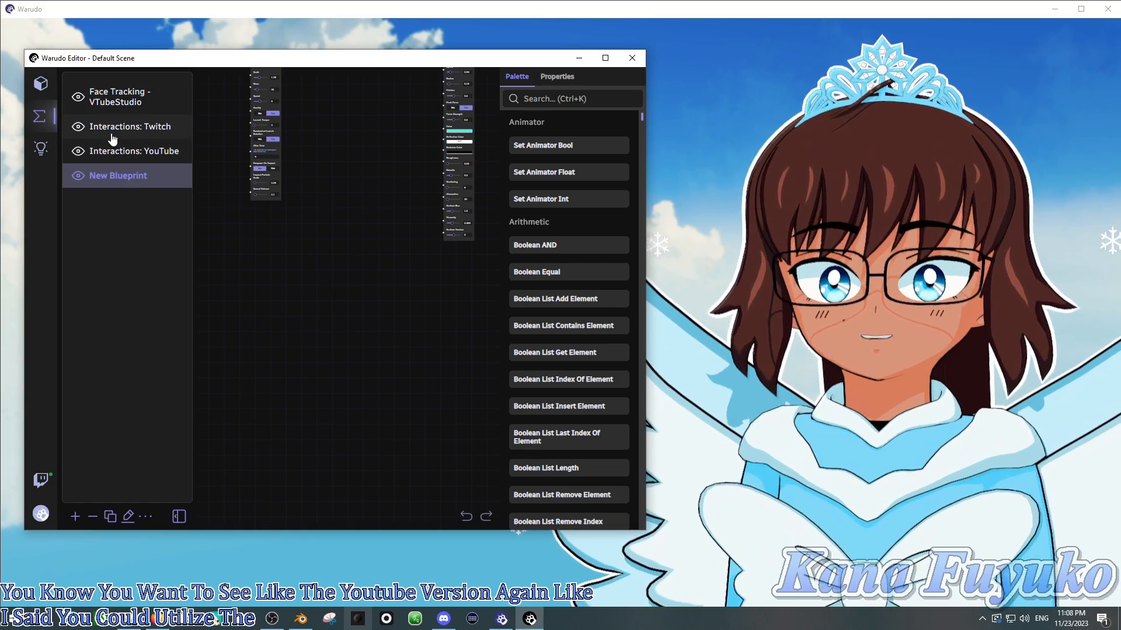
{"action": "left_click", "coordinate": [517, 105]}
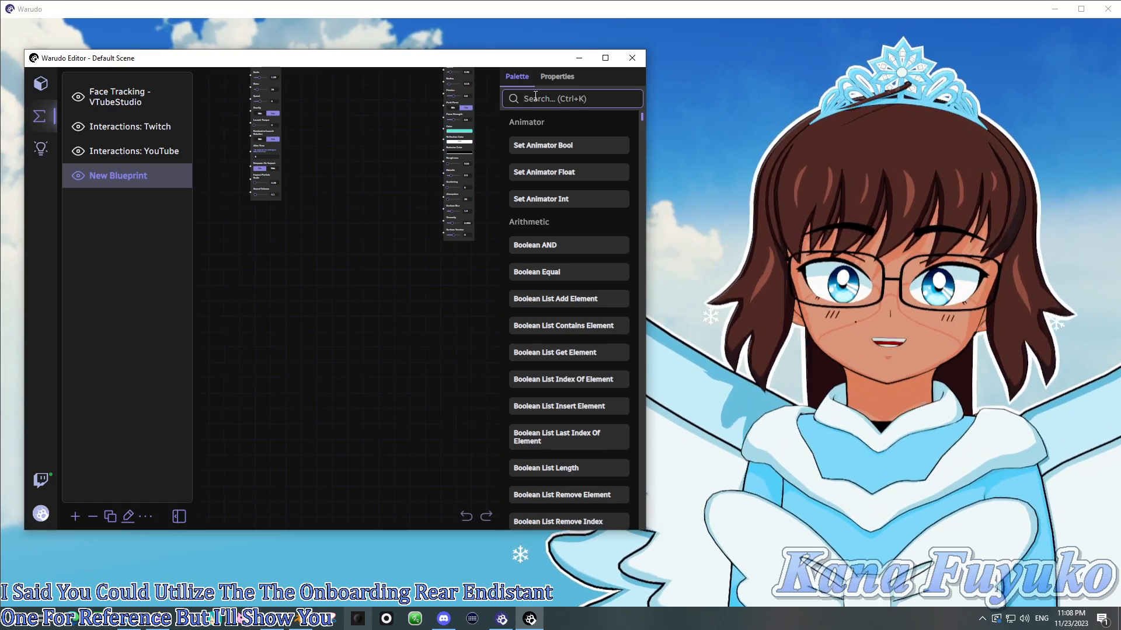
{"action": "type", "text": "youtube"}
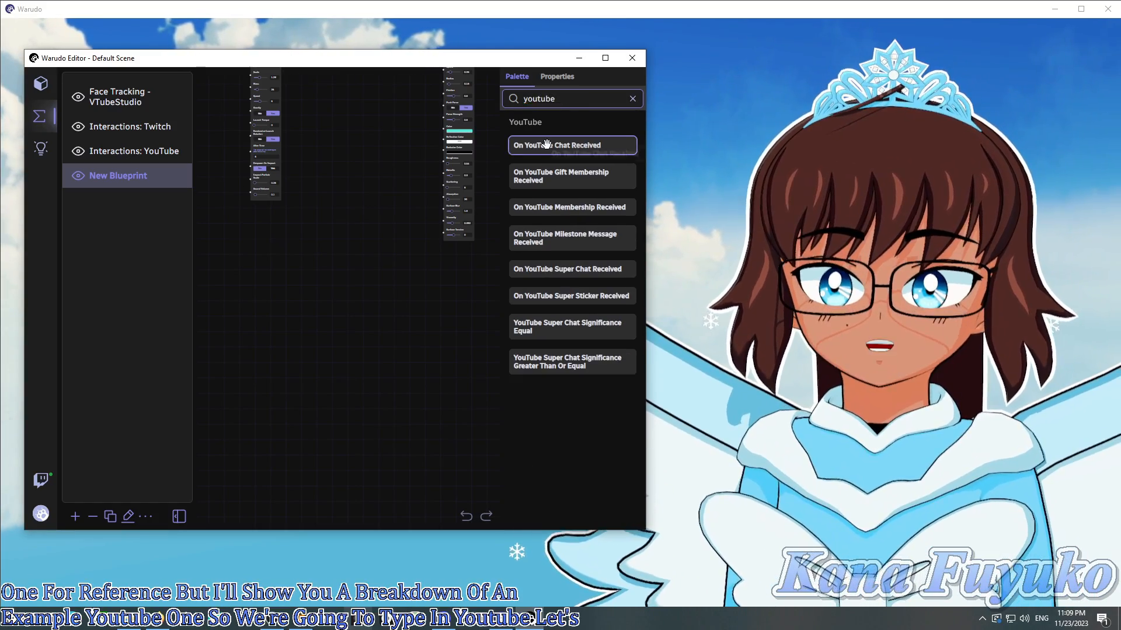
{"action": "left_click_drag", "start_coordinate": [544, 154], "coordinate": [218, 305]}
{"action": "scroll", "coordinate": [222, 374], "scroll_direction": "up", "scroll_amount": 5}
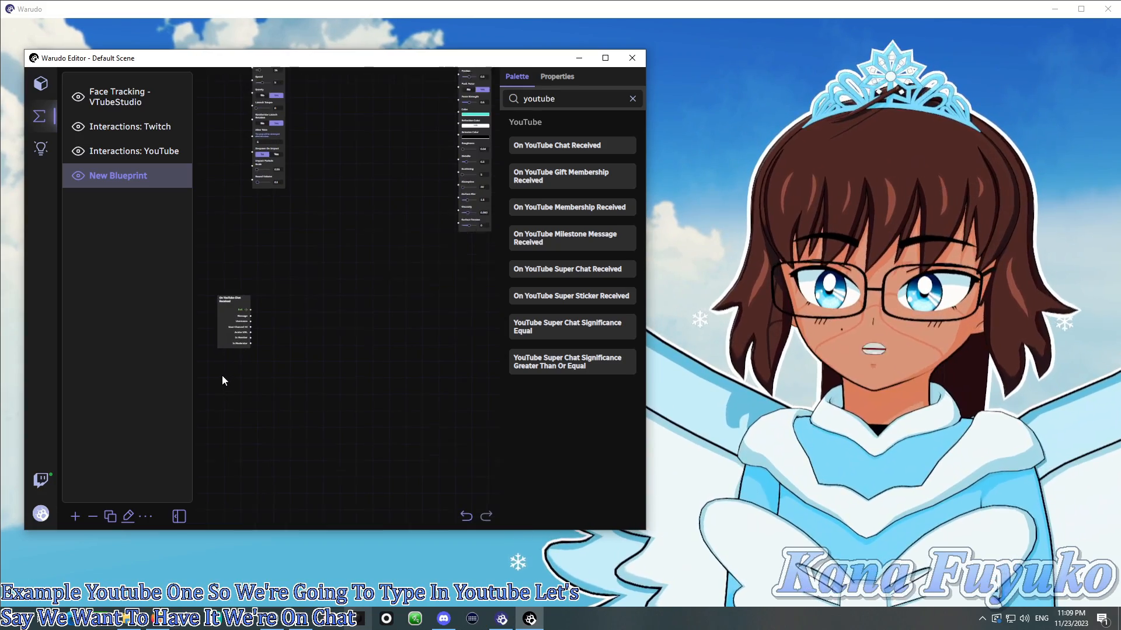
{"action": "scroll", "coordinate": [222, 349], "scroll_direction": "up", "scroll_amount": 2}
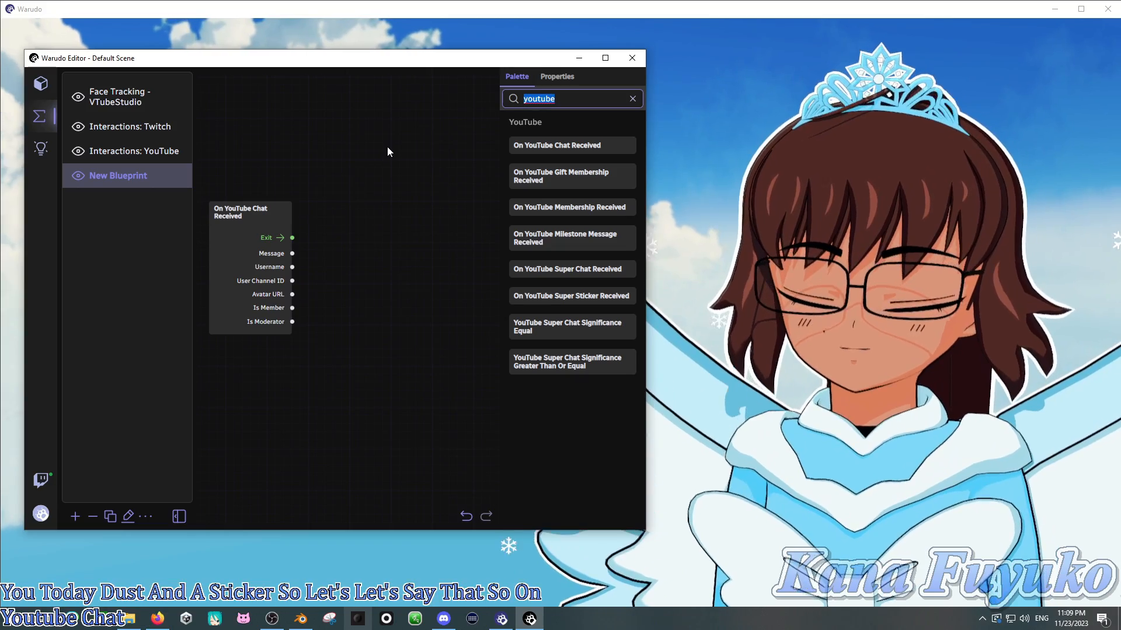
Add a String Contains node, connect the chat node's Message output to A, and set B to "!water".
{"action": "type", "text": "string conta"}
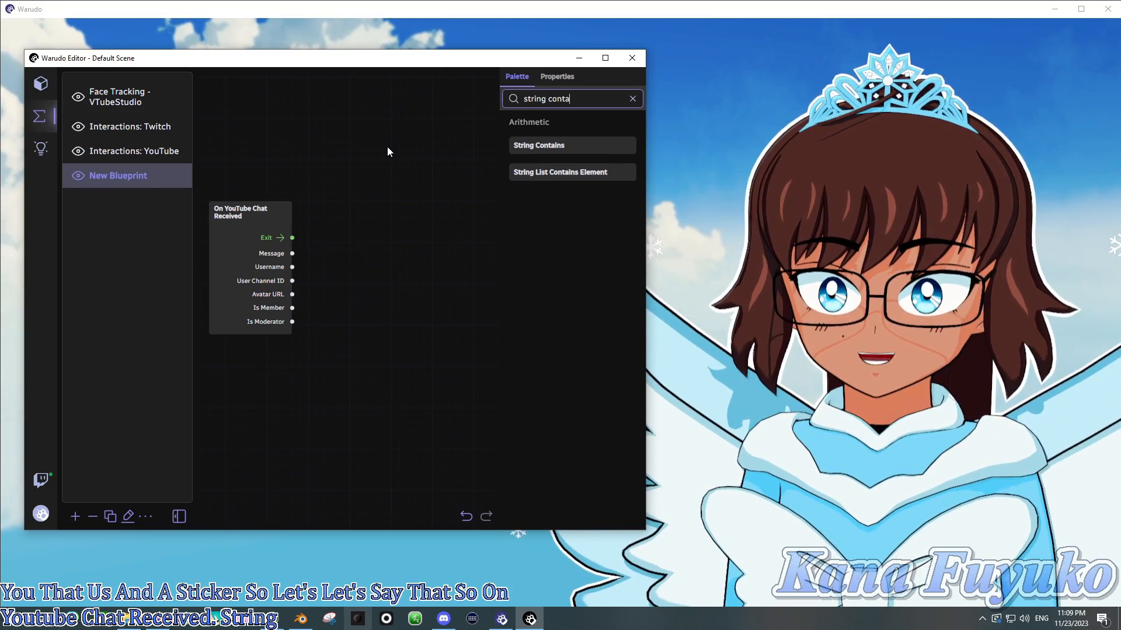
{"action": "left_click_drag", "start_coordinate": [526, 146], "coordinate": [341, 222]}
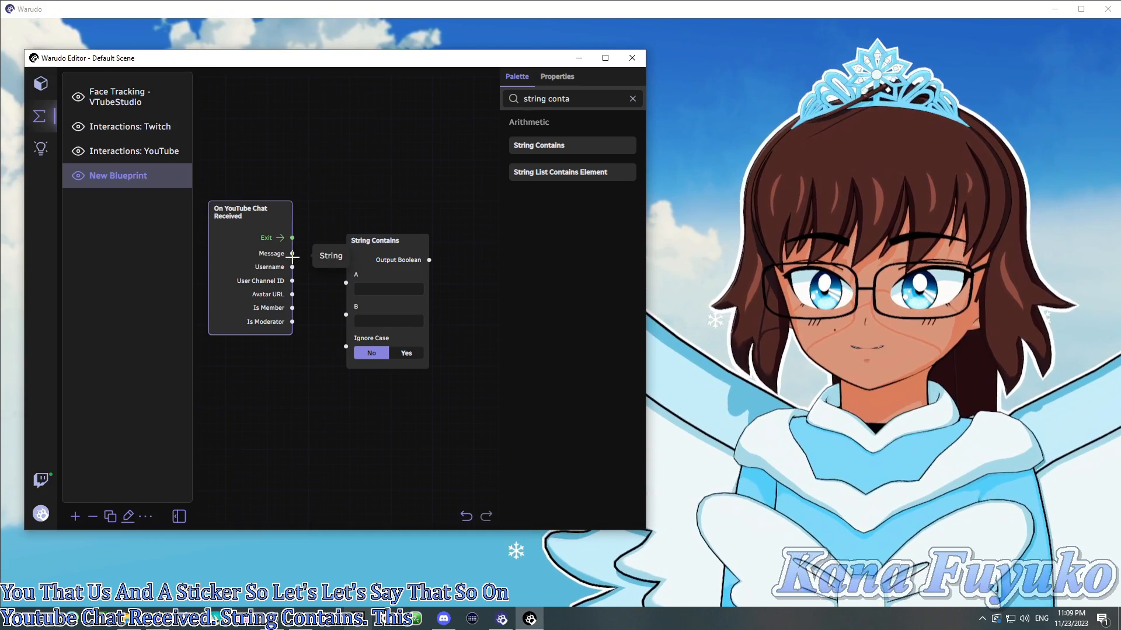
{"action": "left_click_drag", "start_coordinate": [292, 255], "coordinate": [345, 274]}
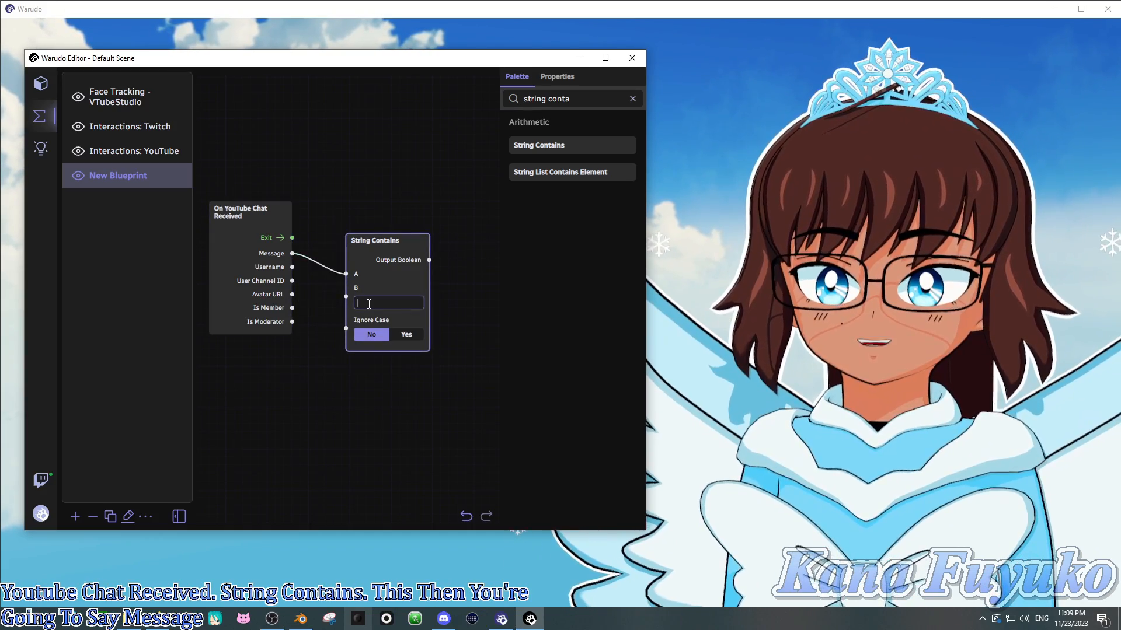
{"action": "type", "text": "!"}
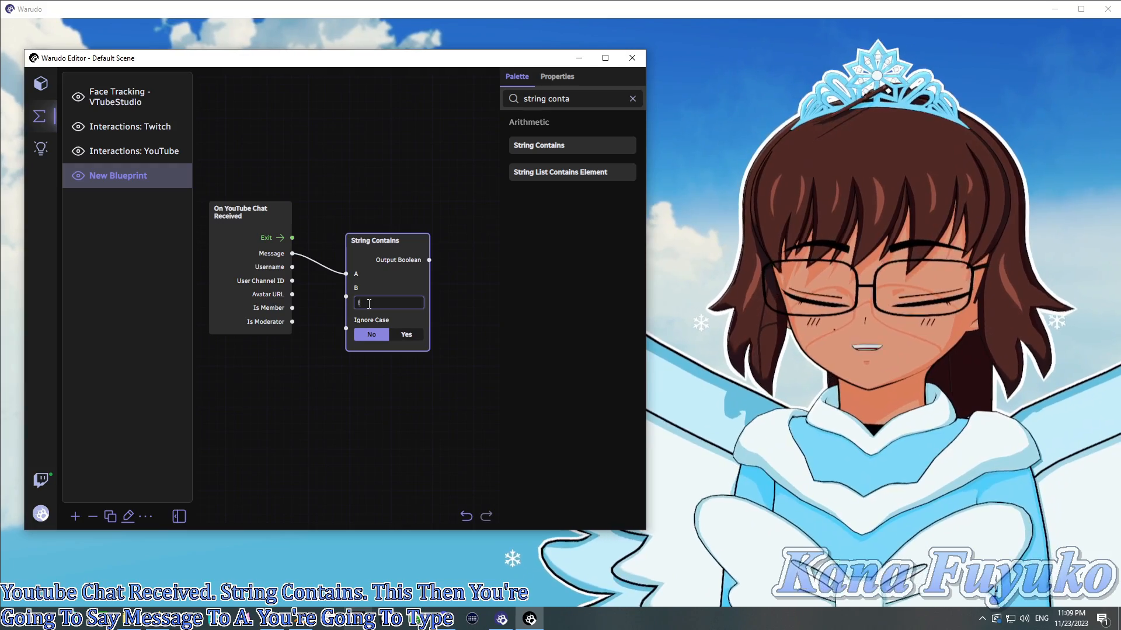
{"action": "type", "text": "water"}
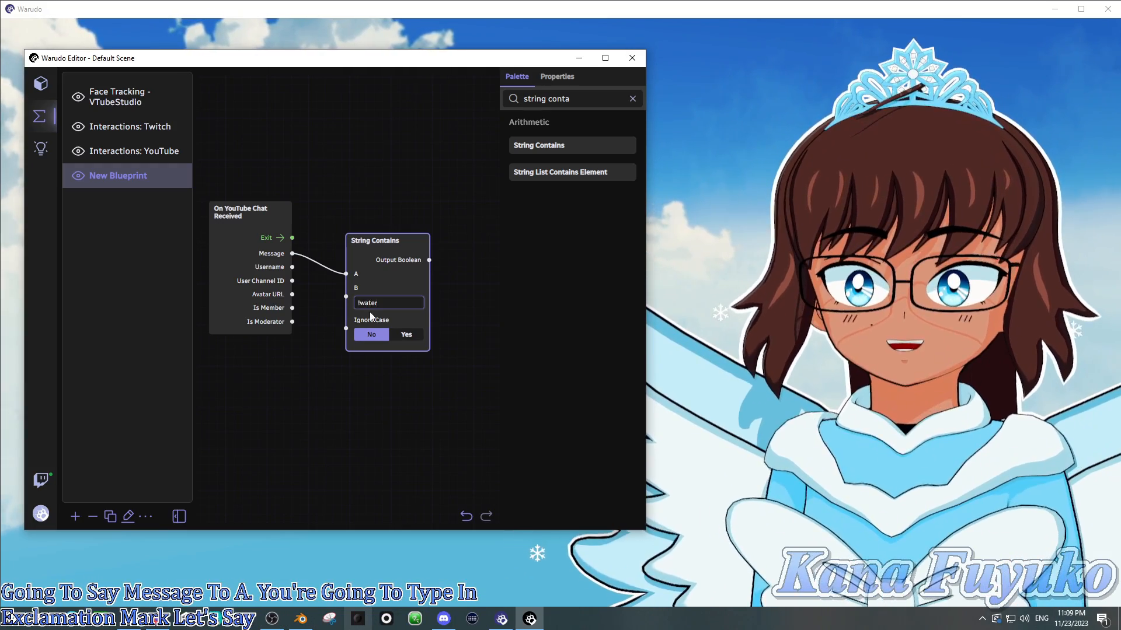
Add an If Branch node, connecting the chat node's Exit to Enter and String Contains' Output Boolean to Condition.
{"action": "left_click_drag", "start_coordinate": [488, 195], "coordinate": [437, 192]}
{"action": "key", "text": "ctrl+a"}
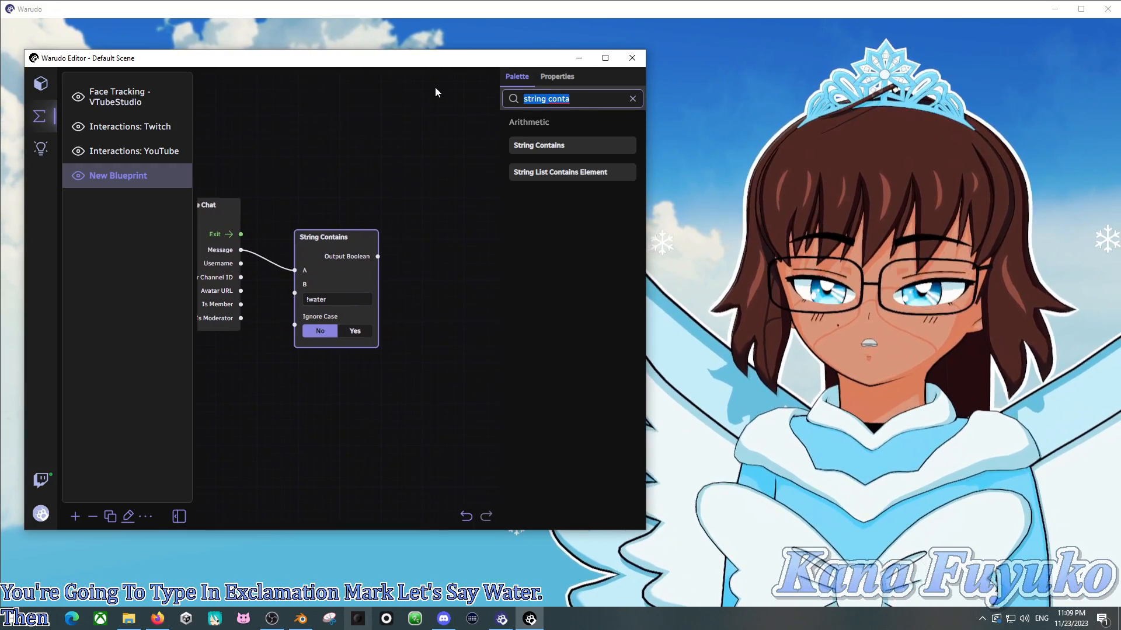
{"action": "type", "text": "if branch"}
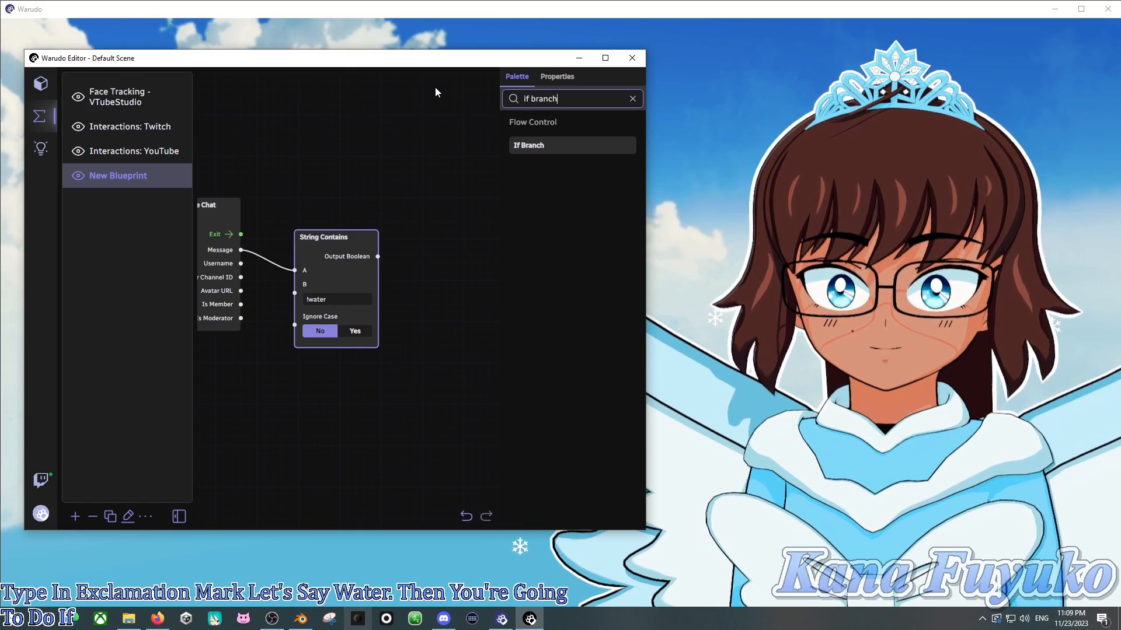
{"action": "left_click_drag", "start_coordinate": [537, 145], "coordinate": [414, 182]}
{"action": "left_click_drag", "start_coordinate": [241, 233], "coordinate": [372, 228]}
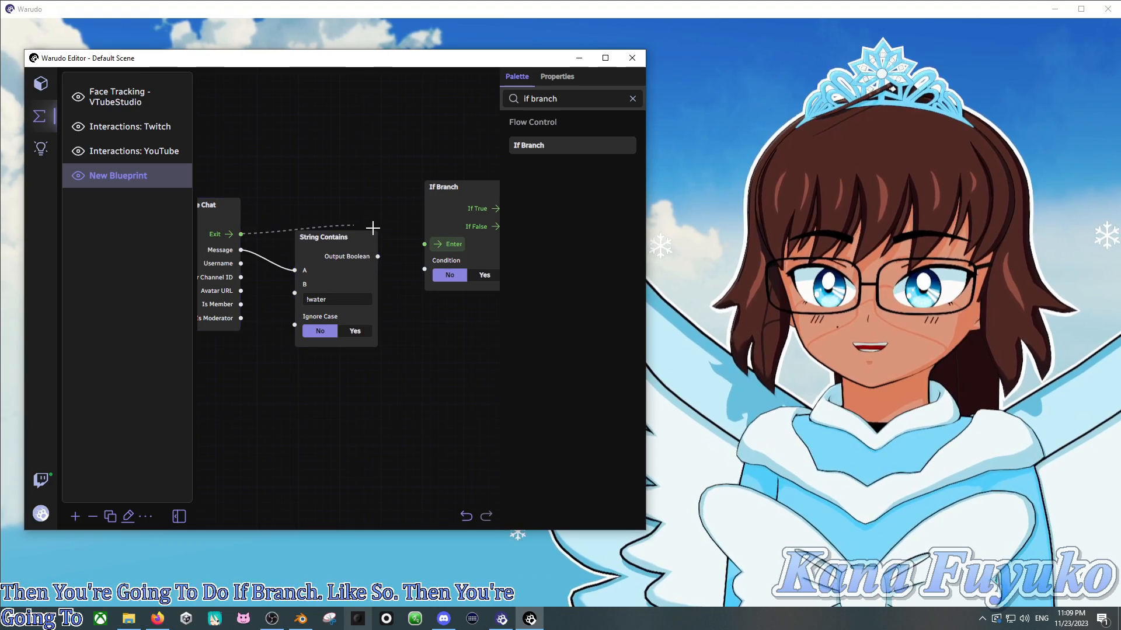
{"action": "left_click_drag", "start_coordinate": [399, 262], "coordinate": [424, 269]}
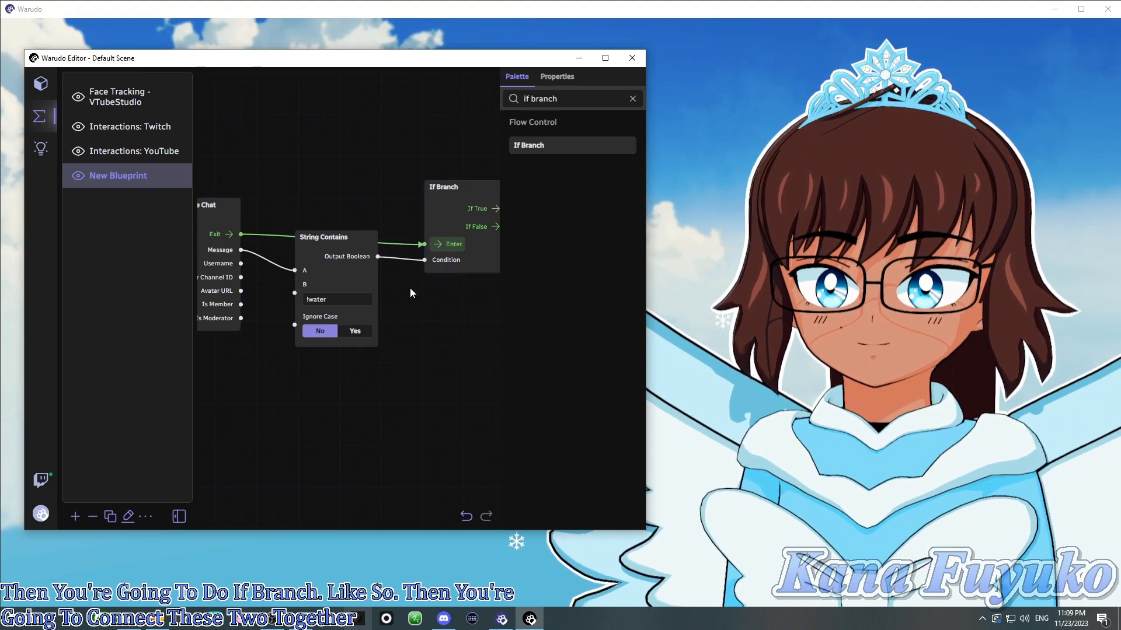
Add a Launch Liquid At Character node, connect If True to its Enter input, and set Target Character to Character.
{"action": "scroll", "coordinate": [410, 307], "scroll_direction": "down", "scroll_amount": 1}
{"action": "left_click_drag", "start_coordinate": [411, 306], "coordinate": [326, 309]}
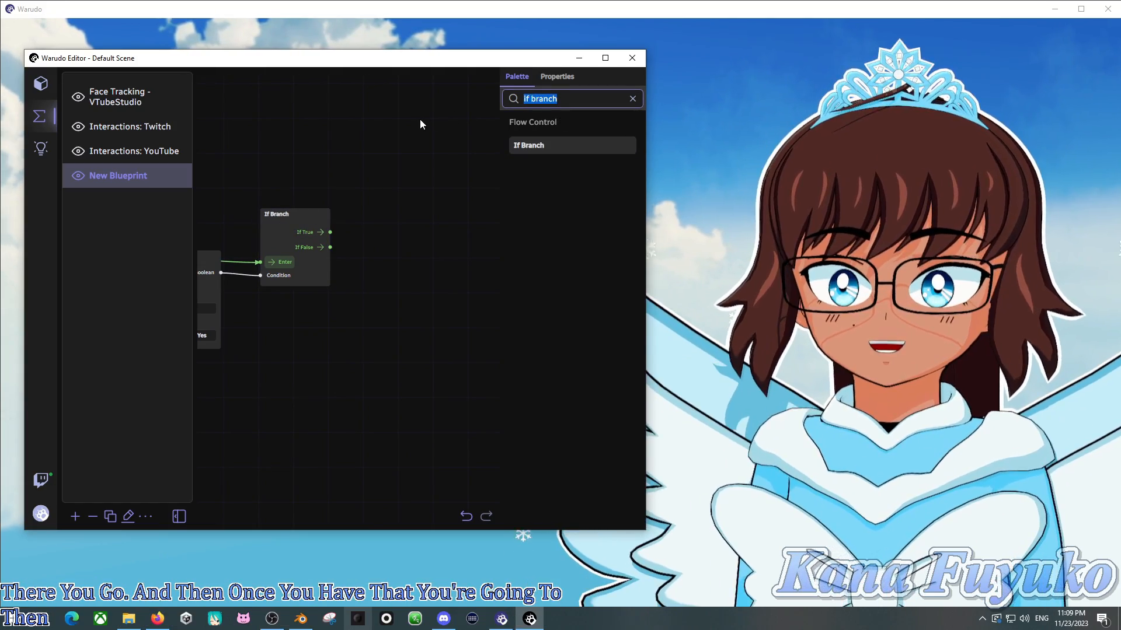
{"action": "type", "text": "liqui"}
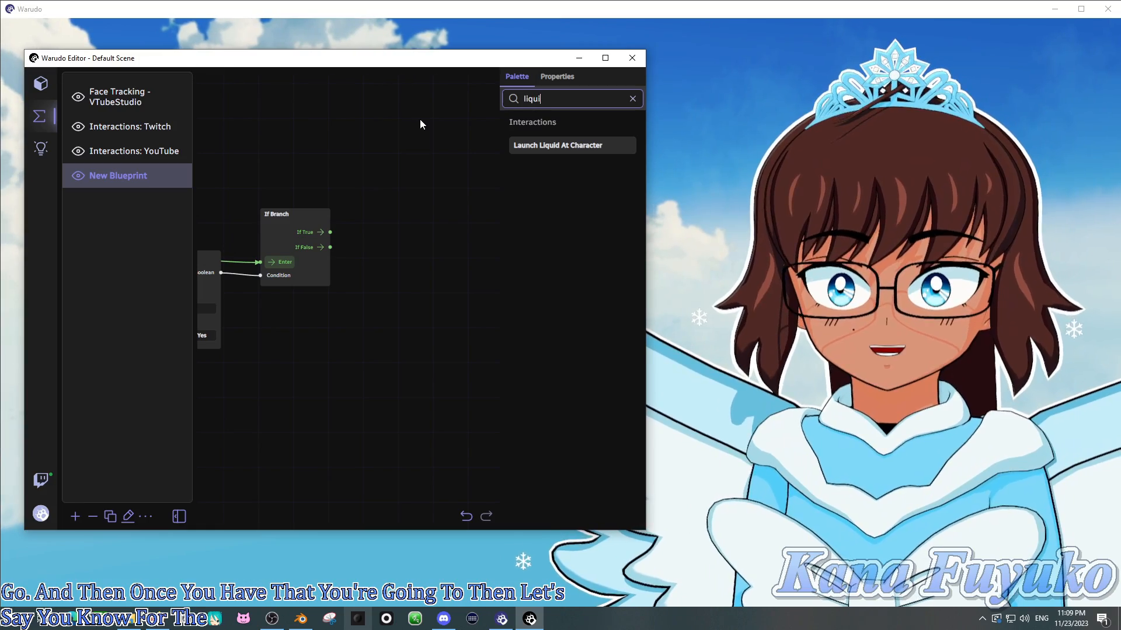
{"action": "left_click_drag", "start_coordinate": [560, 146], "coordinate": [368, 192]}
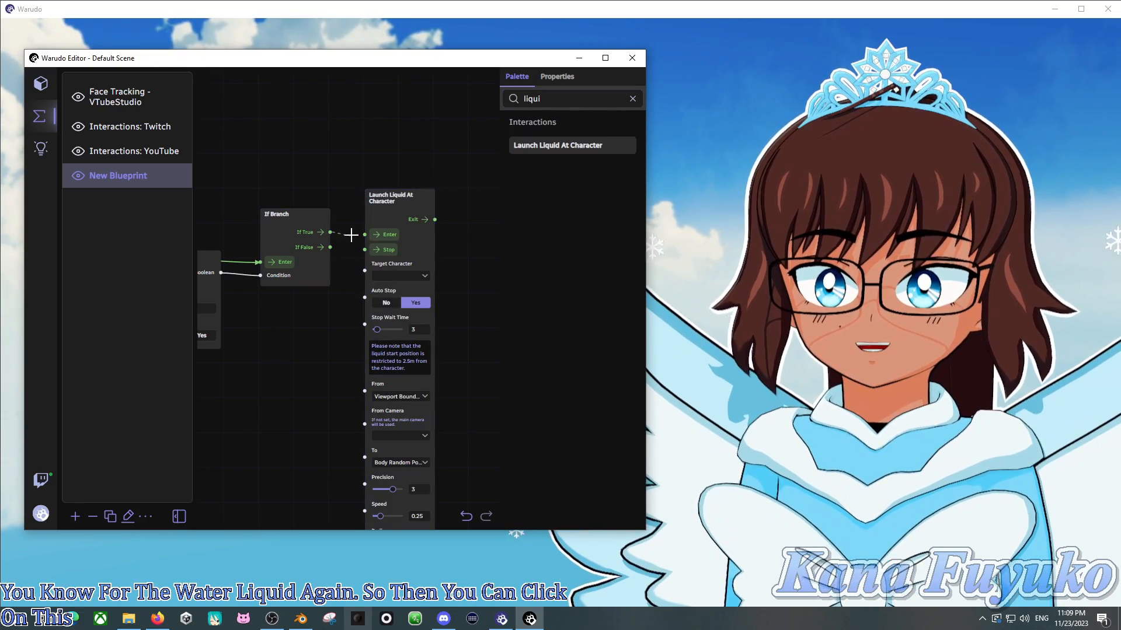
{"action": "scroll", "coordinate": [303, 394], "scroll_direction": "down", "scroll_amount": 1}
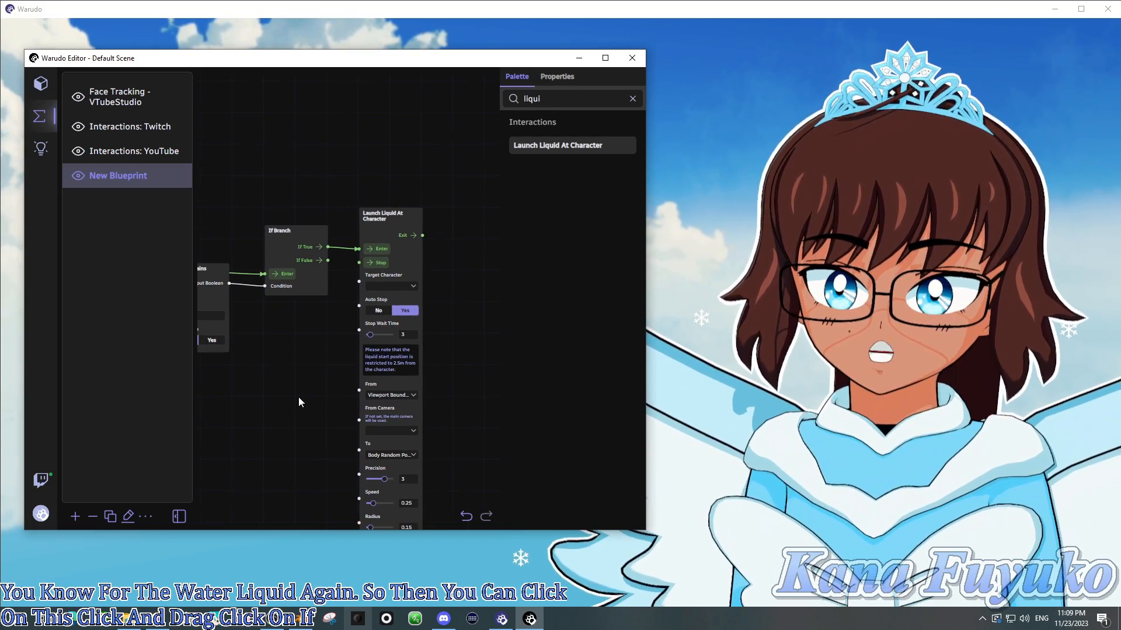
{"action": "left_click_drag", "start_coordinate": [293, 389], "coordinate": [343, 375]}
{"action": "left_click", "coordinate": [442, 272]}
{"action": "left_click", "coordinate": [234, 325]}
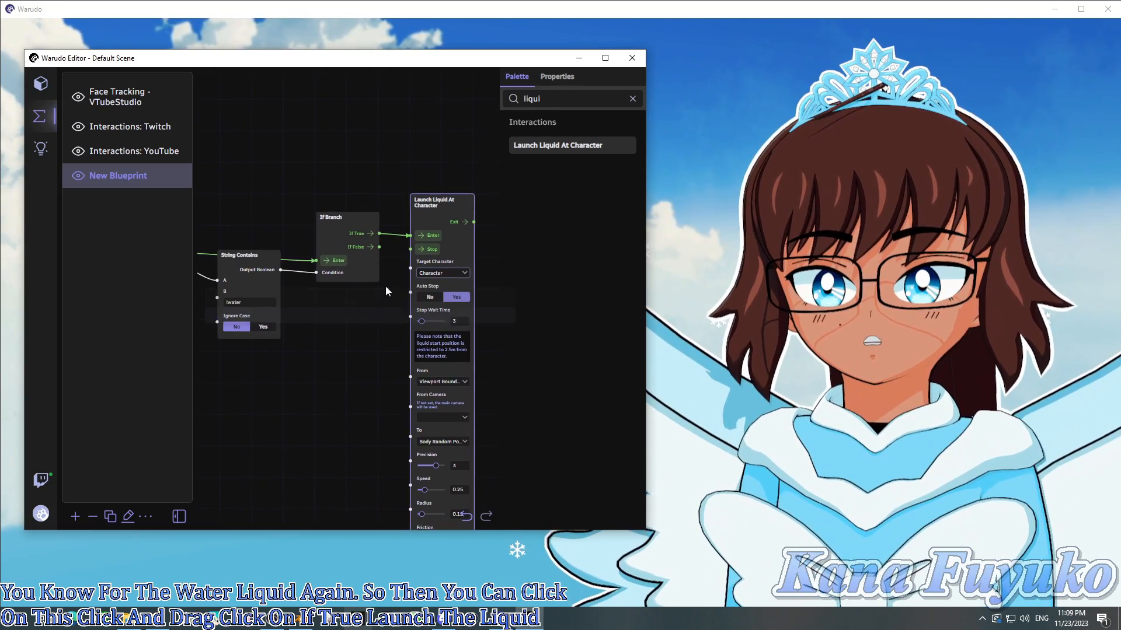
{"action": "scroll", "coordinate": [236, 360], "scroll_direction": "down", "scroll_amount": 1}
{"action": "left_click_drag", "start_coordinate": [258, 378], "coordinate": [337, 342]}
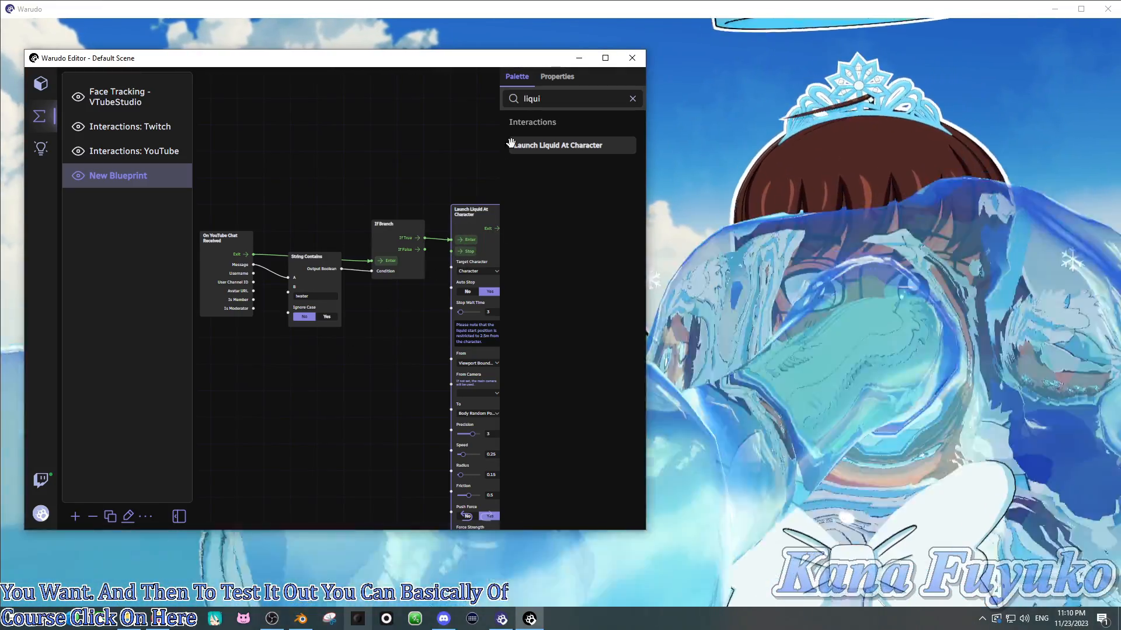
Look up nodes matching "invoke", shift Launch Liquid At Character slightly closer to If Branch, and clear the search.
{"action": "left_click_drag", "start_coordinate": [548, 98], "coordinate": [478, 110]}
{"action": "type", "text": "invoke"}
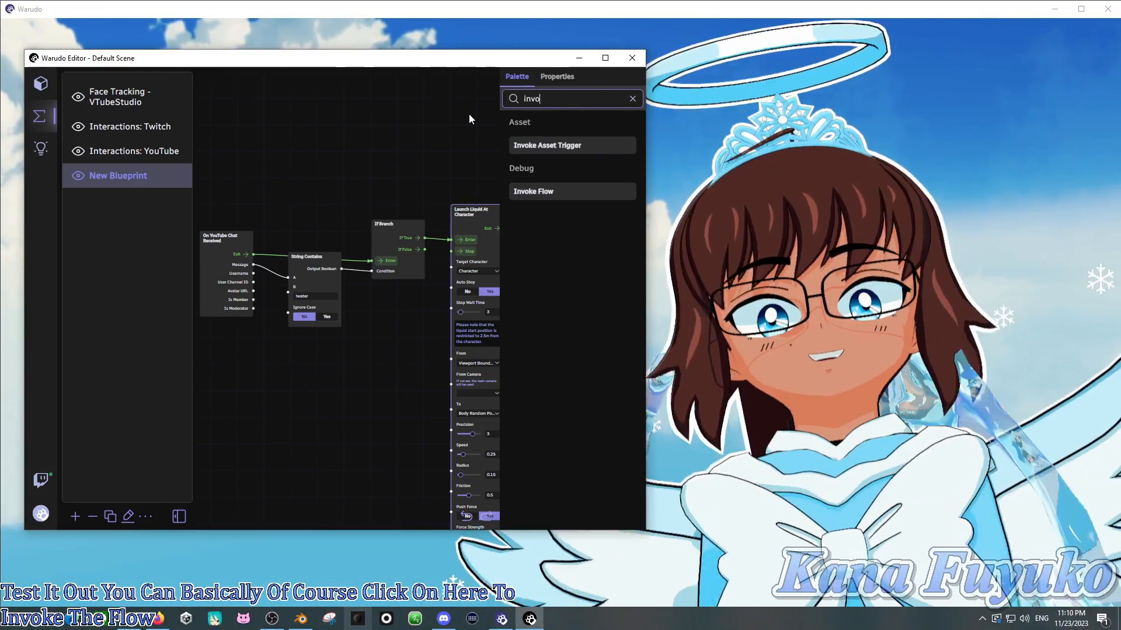
{"action": "left_click", "coordinate": [547, 190]}
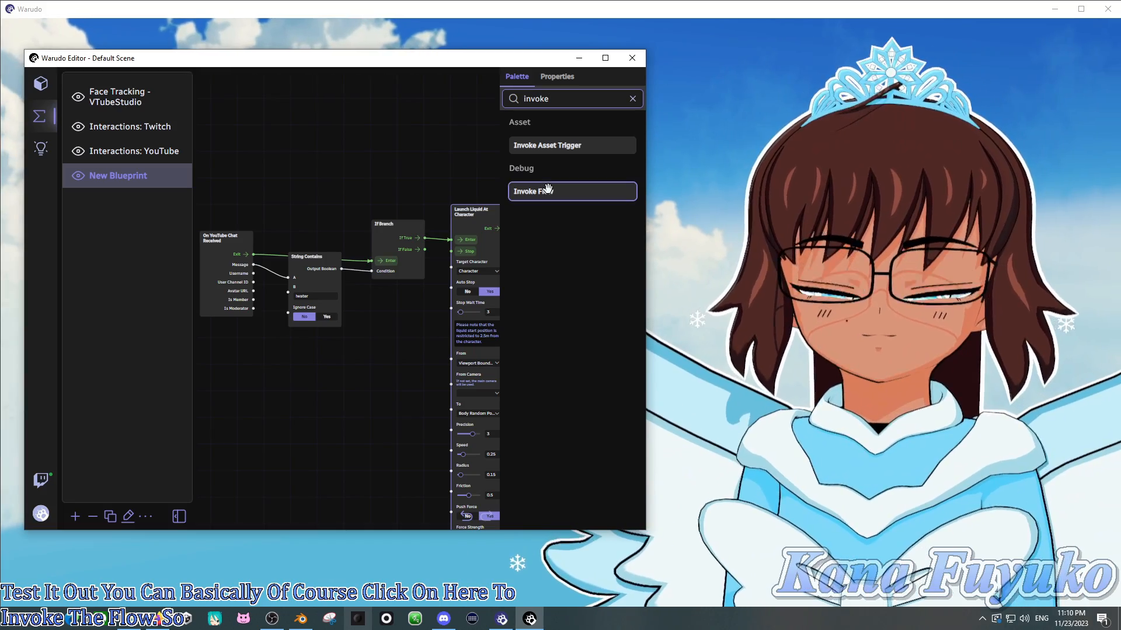
{"action": "left_click_drag", "start_coordinate": [480, 213], "coordinate": [468, 227]}
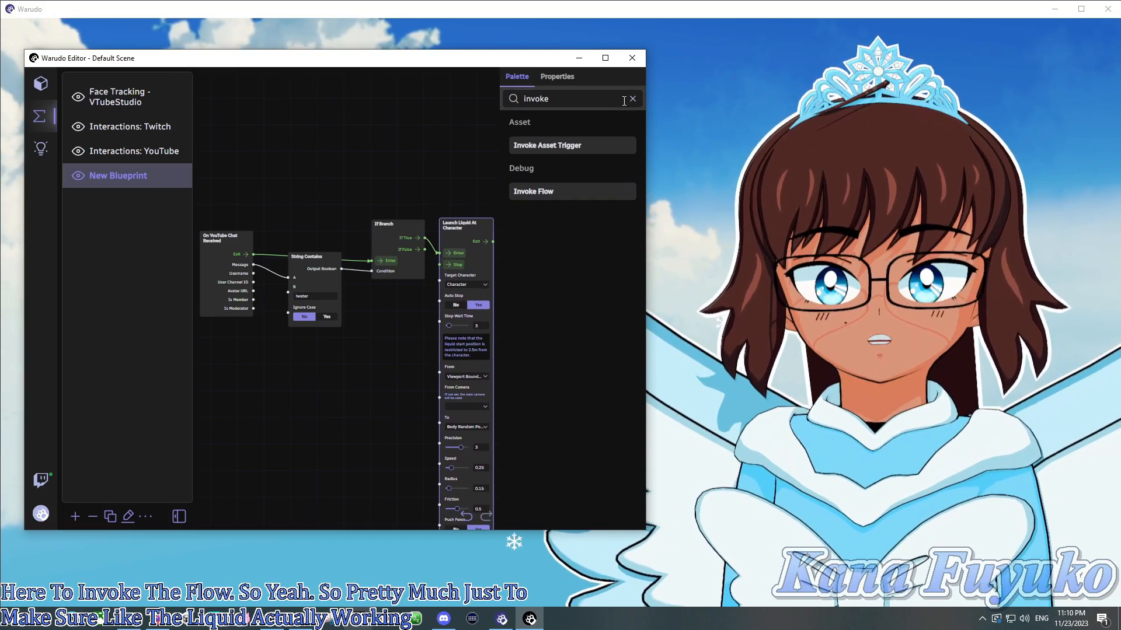
{"action": "left_click", "coordinate": [633, 98]}
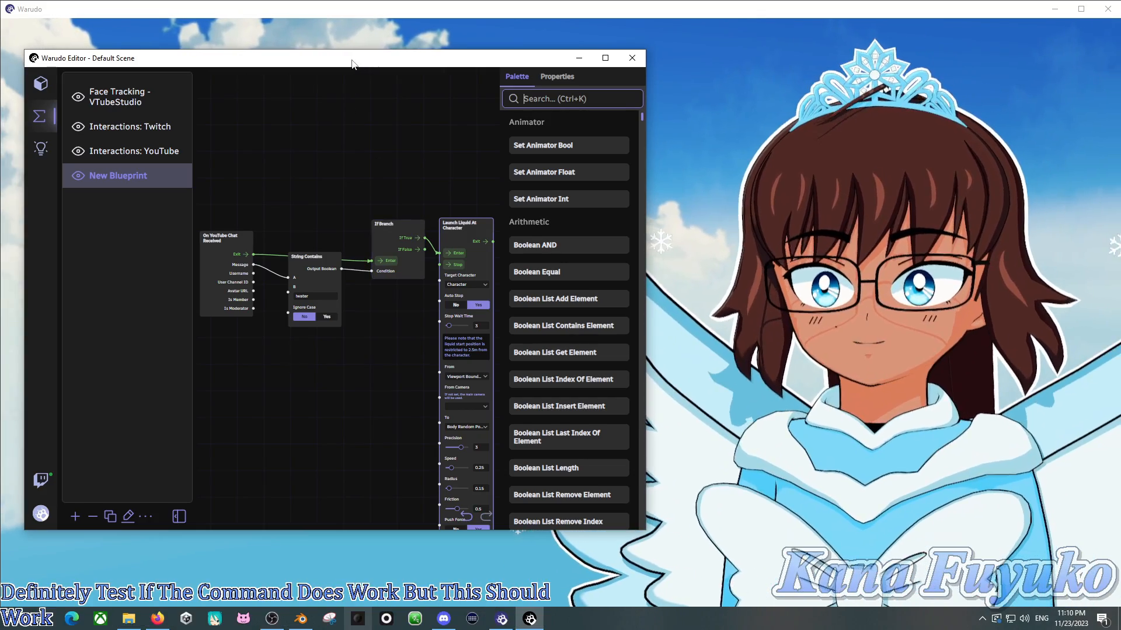
Check the Receive Stream Events option in the YouTube settings, then close the settings.
{"action": "left_click_drag", "start_coordinate": [351, 61], "coordinate": [424, 45]}
{"action": "left_click", "coordinate": [114, 500]}
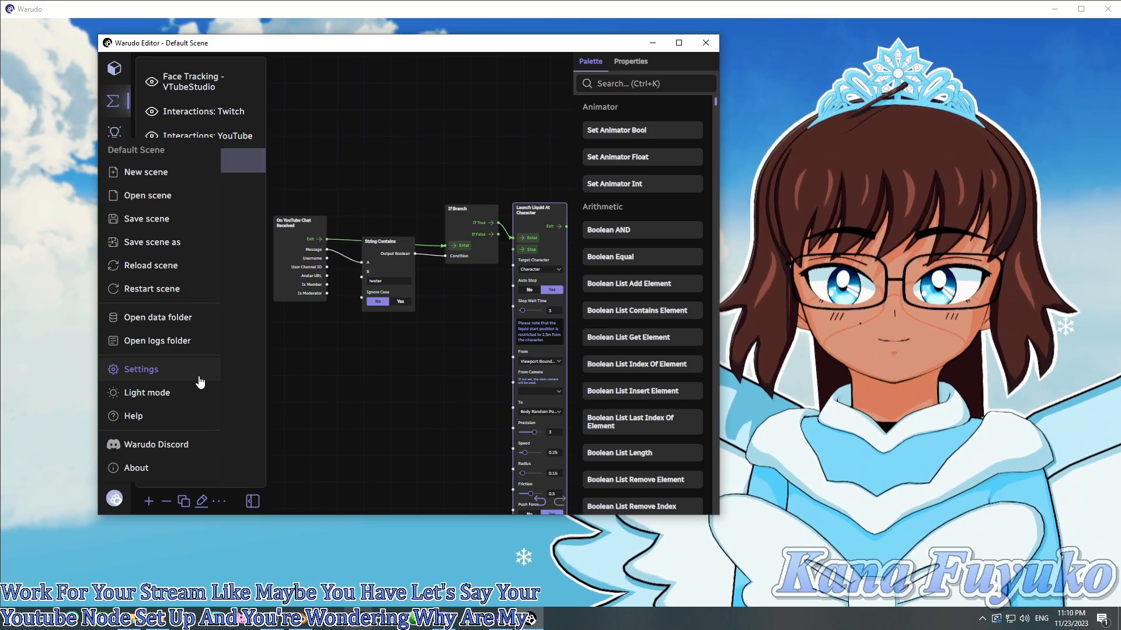
{"action": "left_click", "coordinate": [197, 371]}
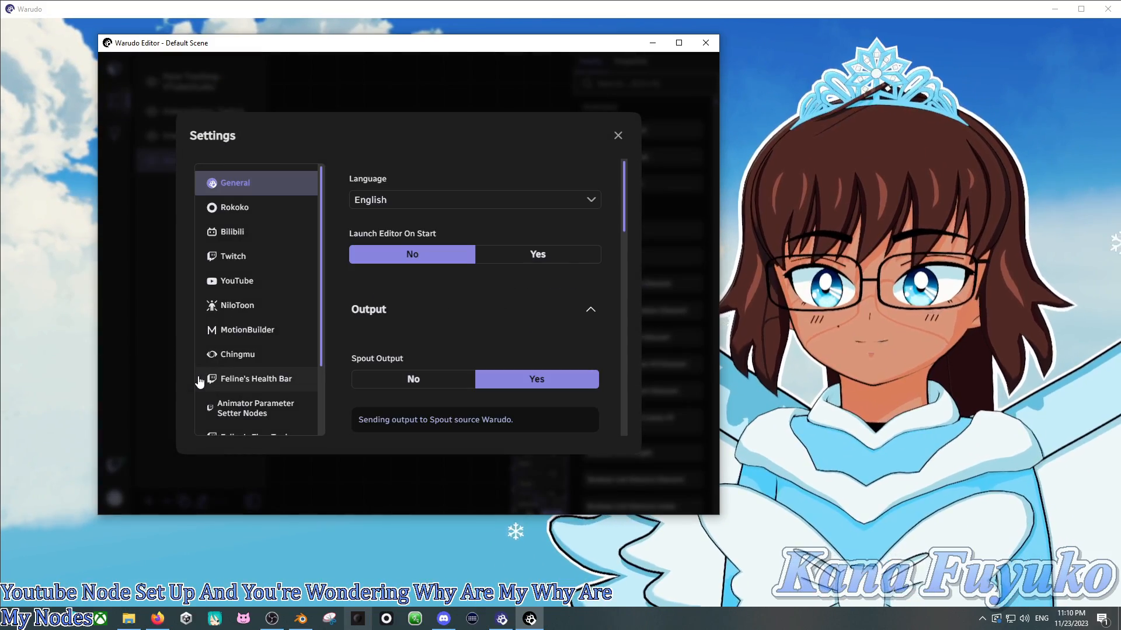
{"action": "left_click", "coordinate": [250, 283]}
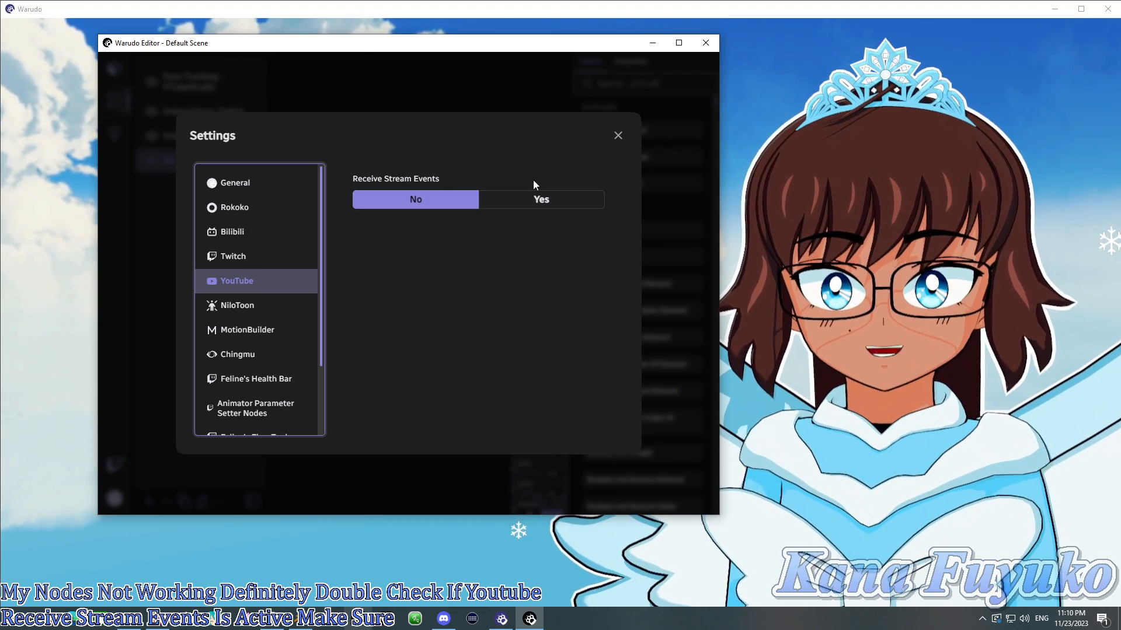
{"action": "left_click", "coordinate": [617, 137]}
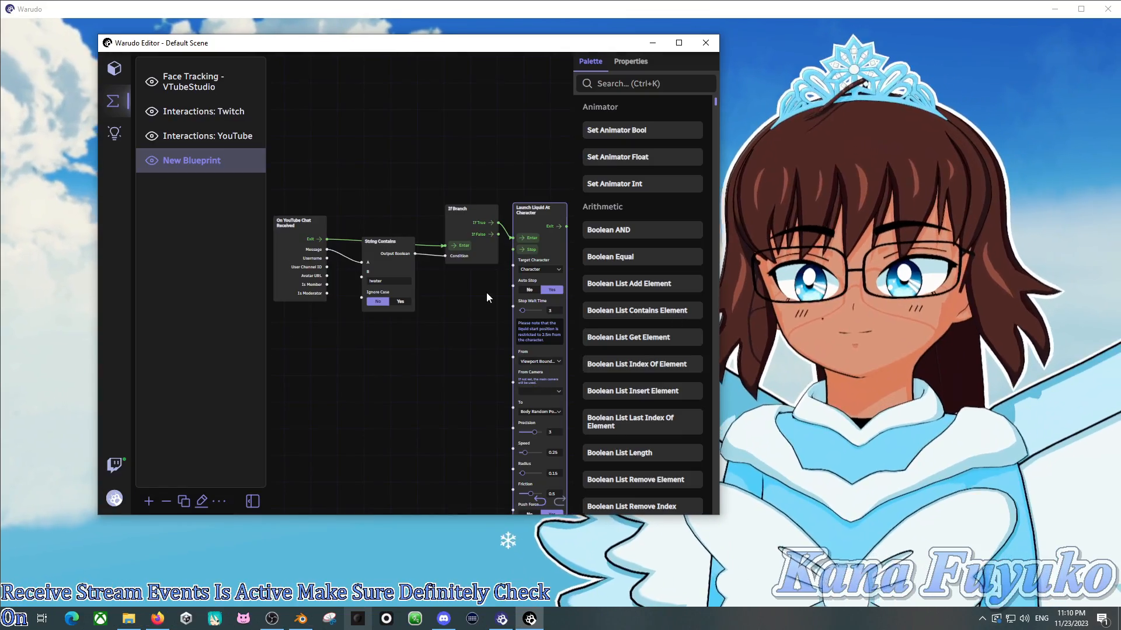
Move the String Contains node slightly closer to the On YouTube Chat Received node.
{"action": "left_click", "coordinate": [470, 311]}
{"action": "scroll", "coordinate": [470, 311], "scroll_direction": "down", "scroll_amount": 2}
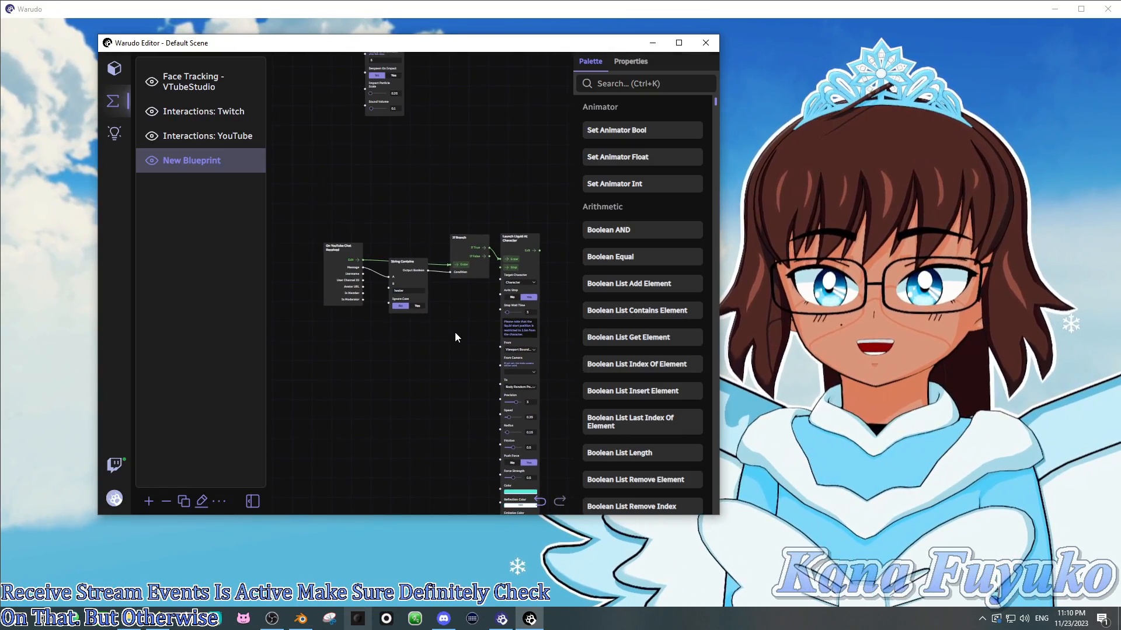
{"action": "left_click_drag", "start_coordinate": [454, 331], "coordinate": [407, 202]}
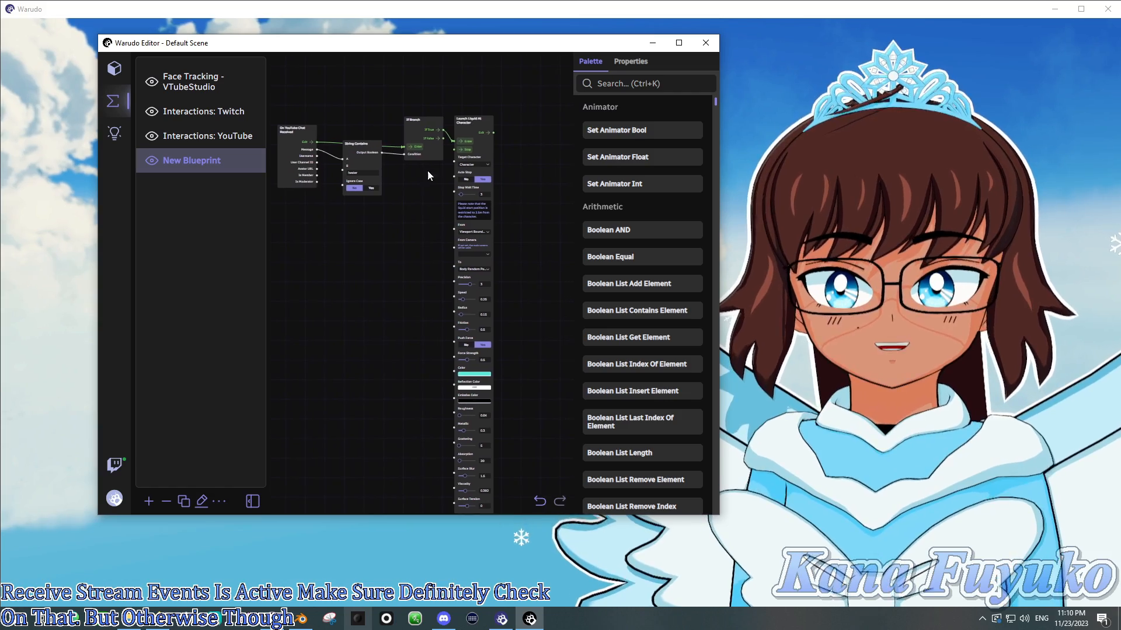
{"action": "left_click_drag", "start_coordinate": [354, 147], "coordinate": [351, 145]}
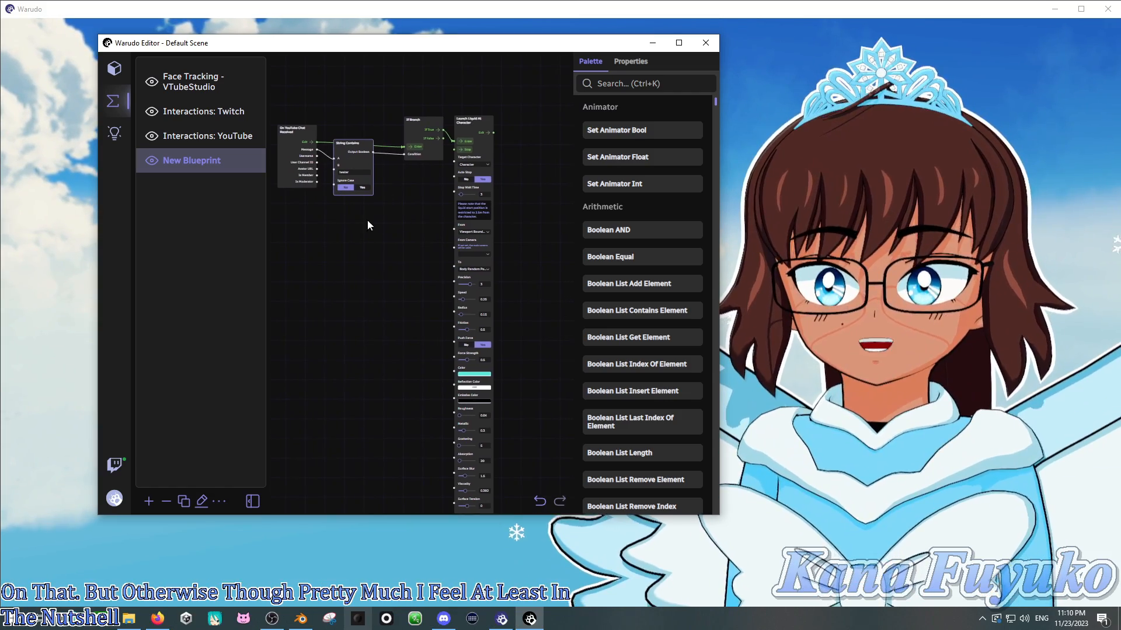
Look up nodes matching "youtube" and add a second On YouTube Chat Received node in the empty area beside the liquid chain.
{"action": "left_click_drag", "start_coordinate": [506, 182], "coordinate": [327, 223]}
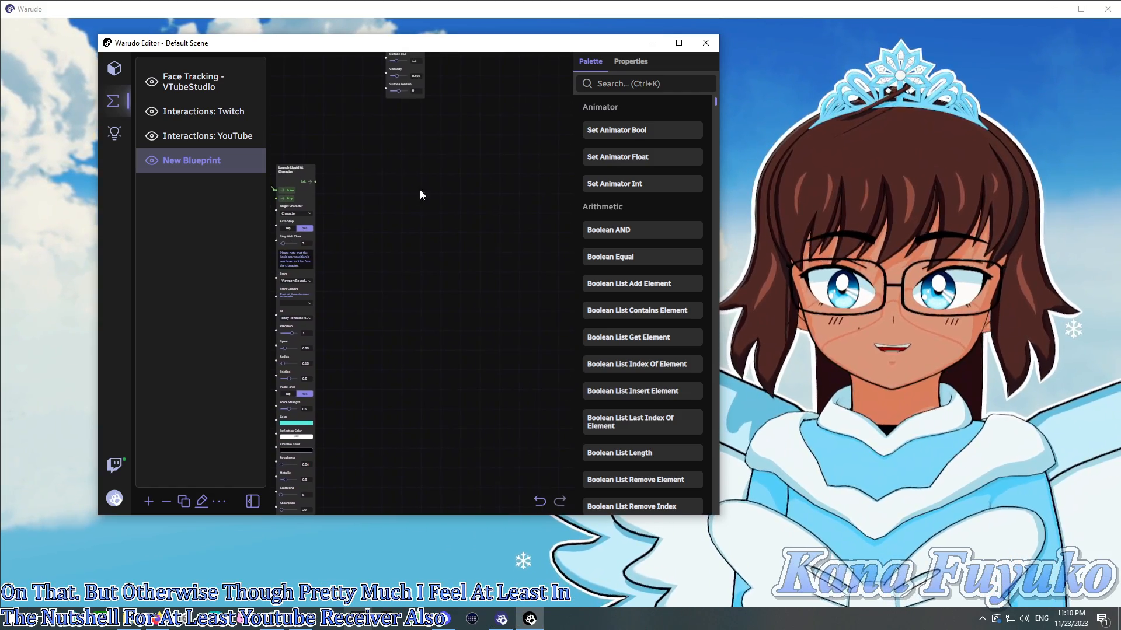
{"action": "scroll", "coordinate": [442, 174], "scroll_direction": "up", "scroll_amount": 1}
{"action": "left_click_drag", "start_coordinate": [424, 187], "coordinate": [460, 178]}
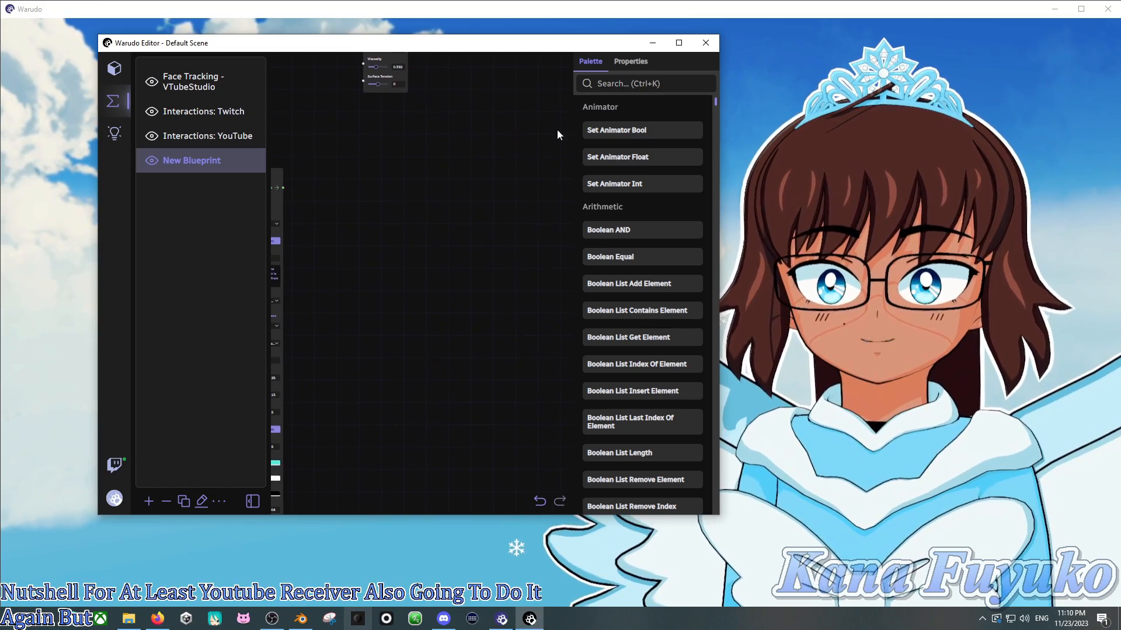
{"action": "left_click", "coordinate": [630, 82]}
{"action": "type", "text": "youtube"}
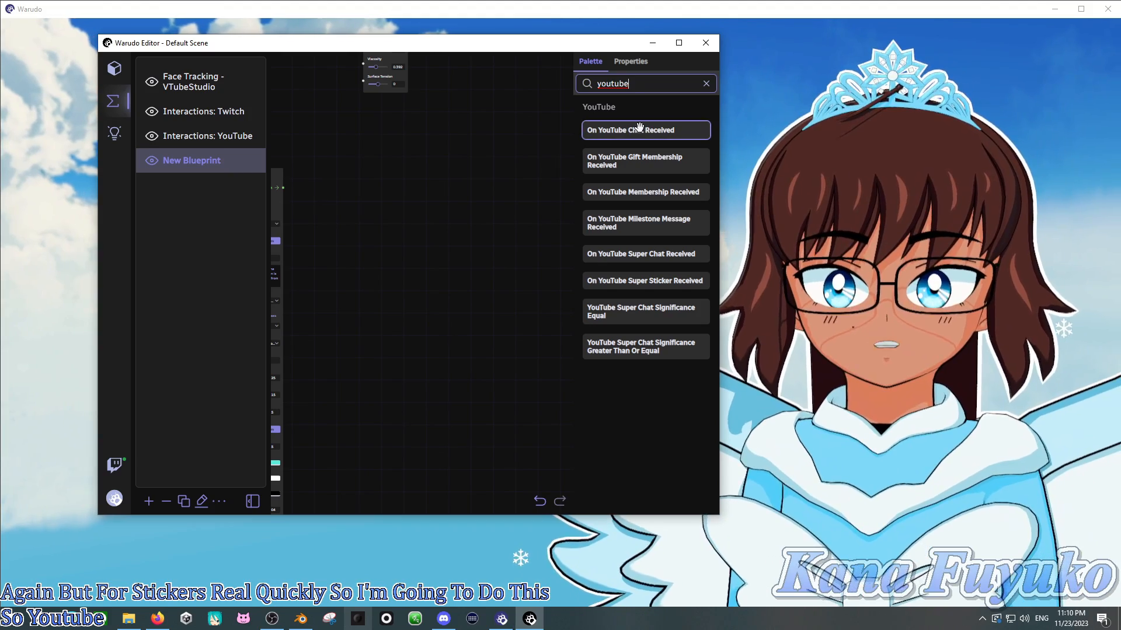
{"action": "left_click_drag", "start_coordinate": [635, 139], "coordinate": [343, 169]}
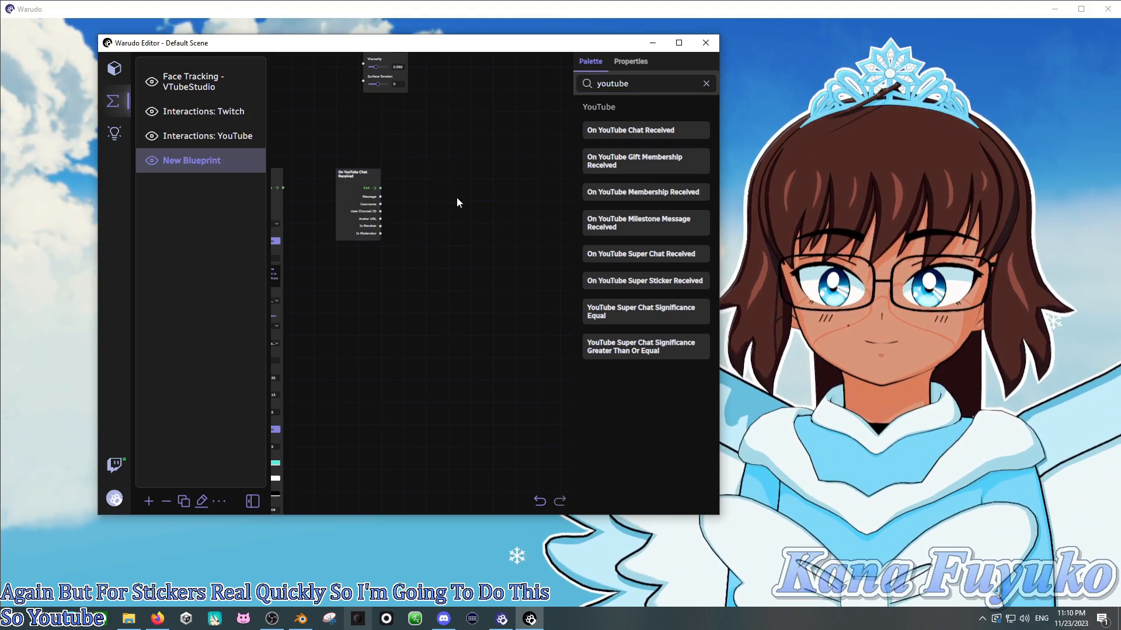
Add a String Contains node beside the new chat node, connect Message to its A input, and set B to "!sticker".
{"action": "scroll", "coordinate": [450, 157], "scroll_direction": "up", "scroll_amount": 1}
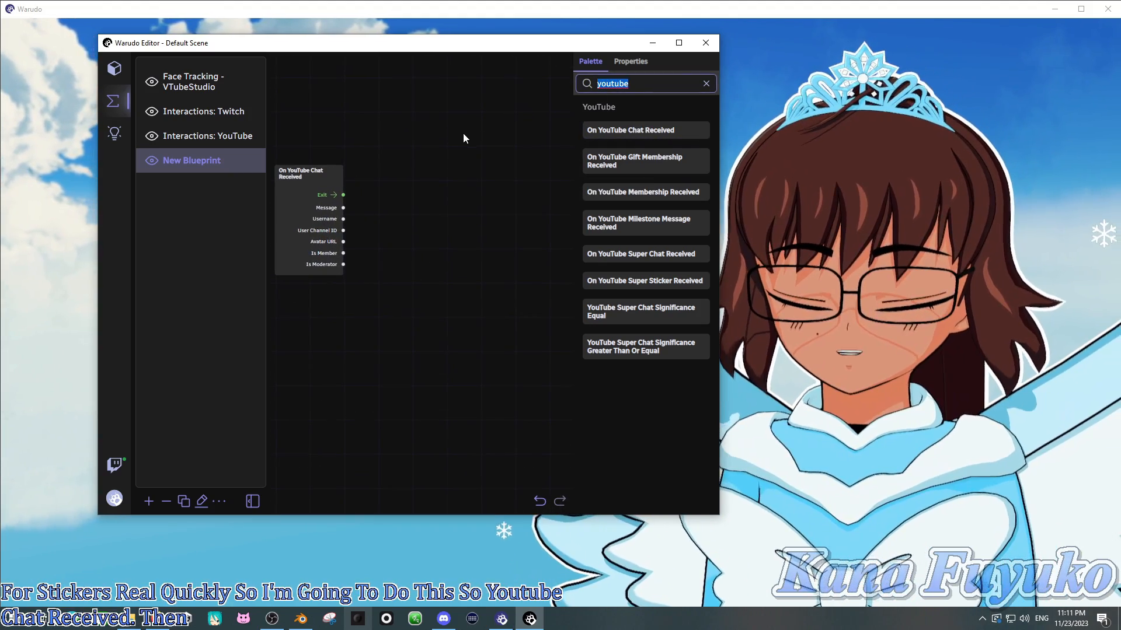
{"action": "type", "text": "string conta"}
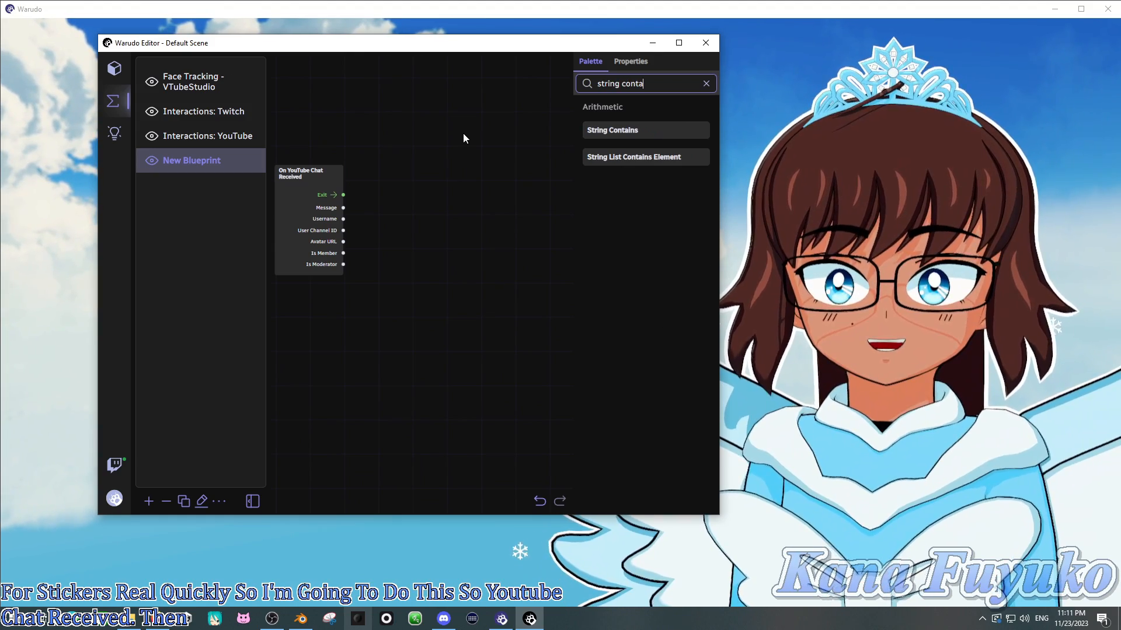
{"action": "left_click_drag", "start_coordinate": [618, 131], "coordinate": [482, 161]}
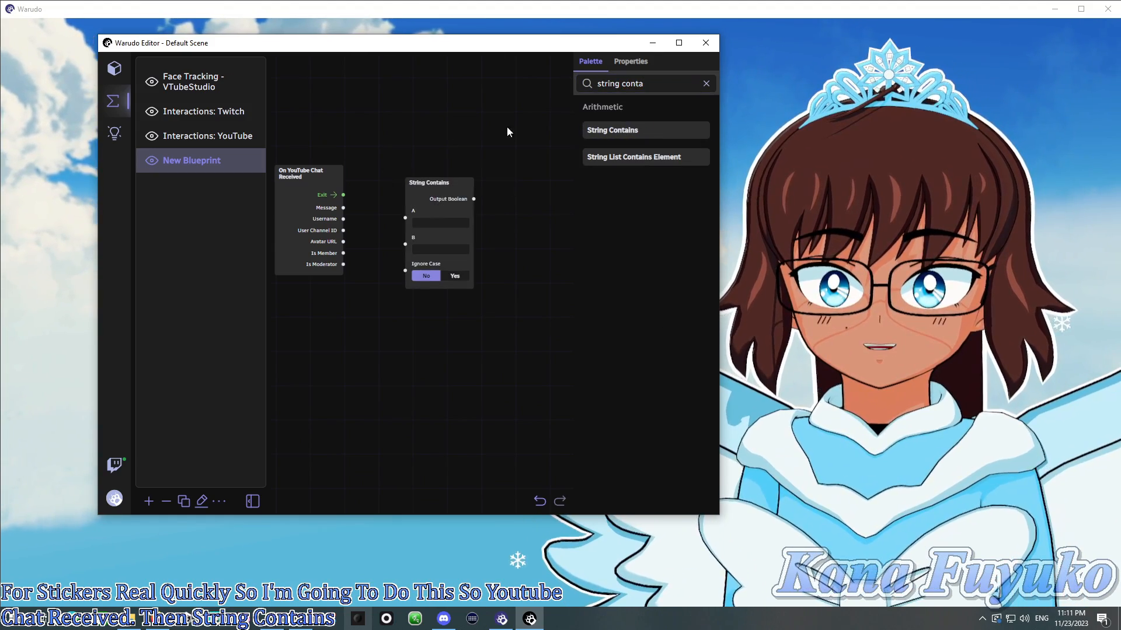
{"action": "left_click_drag", "start_coordinate": [342, 209], "coordinate": [405, 217]}
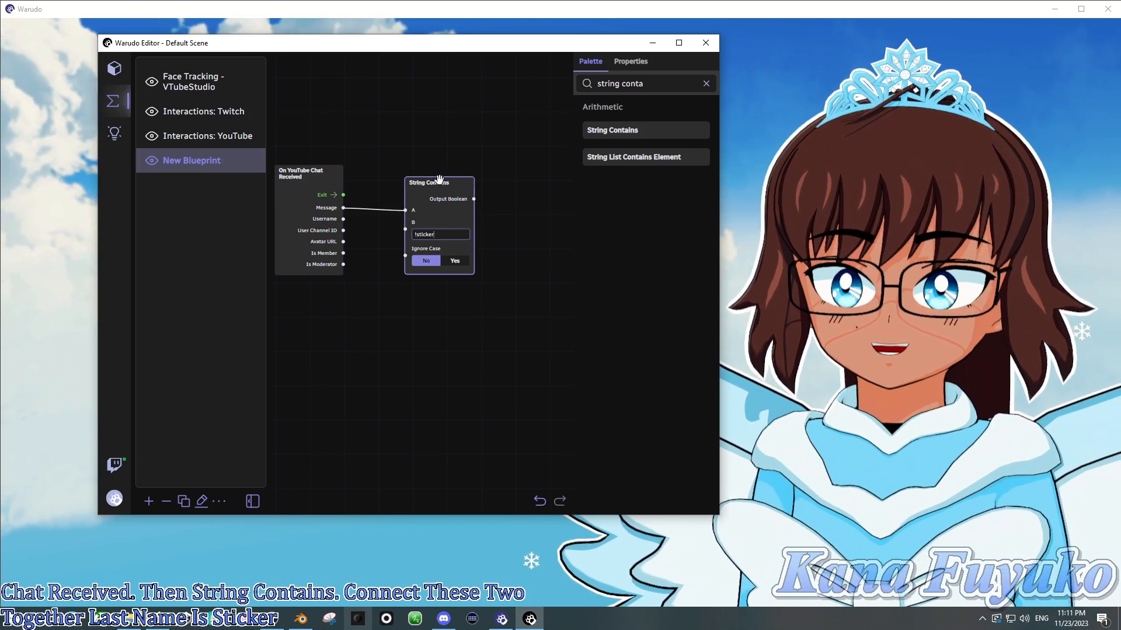
{"action": "left_click_drag", "start_coordinate": [437, 184], "coordinate": [405, 185]}
Look up "if branch" and add an If Branch node beside the !sticker String Contains node.
{"action": "left_click_drag", "start_coordinate": [489, 146], "coordinate": [472, 144]}
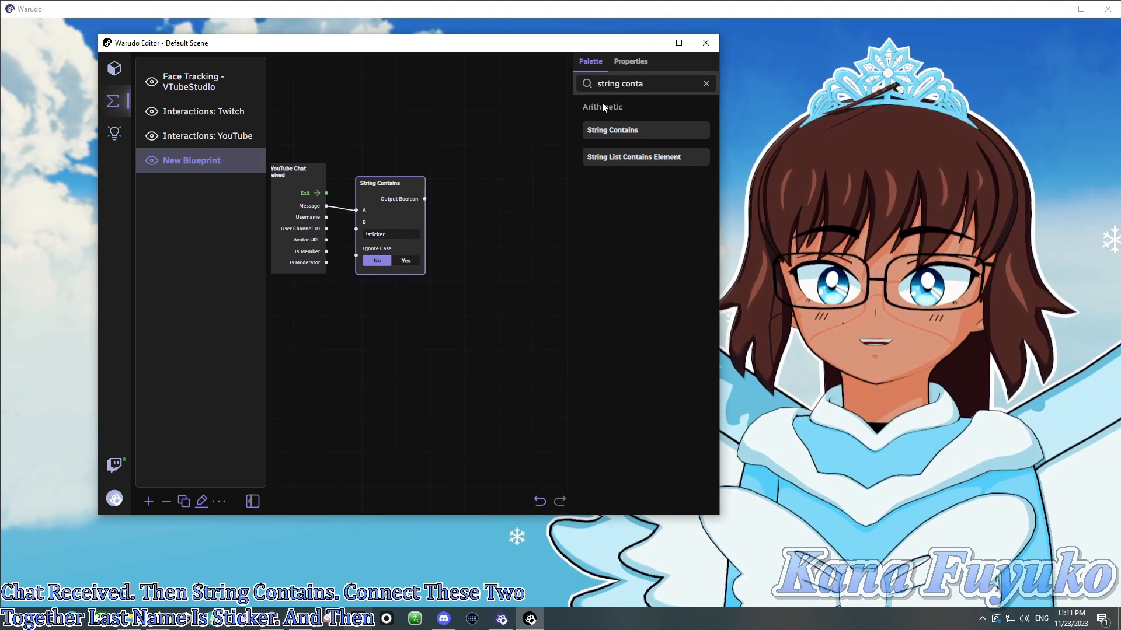
{"action": "left_click_drag", "start_coordinate": [649, 84], "coordinate": [482, 112]}
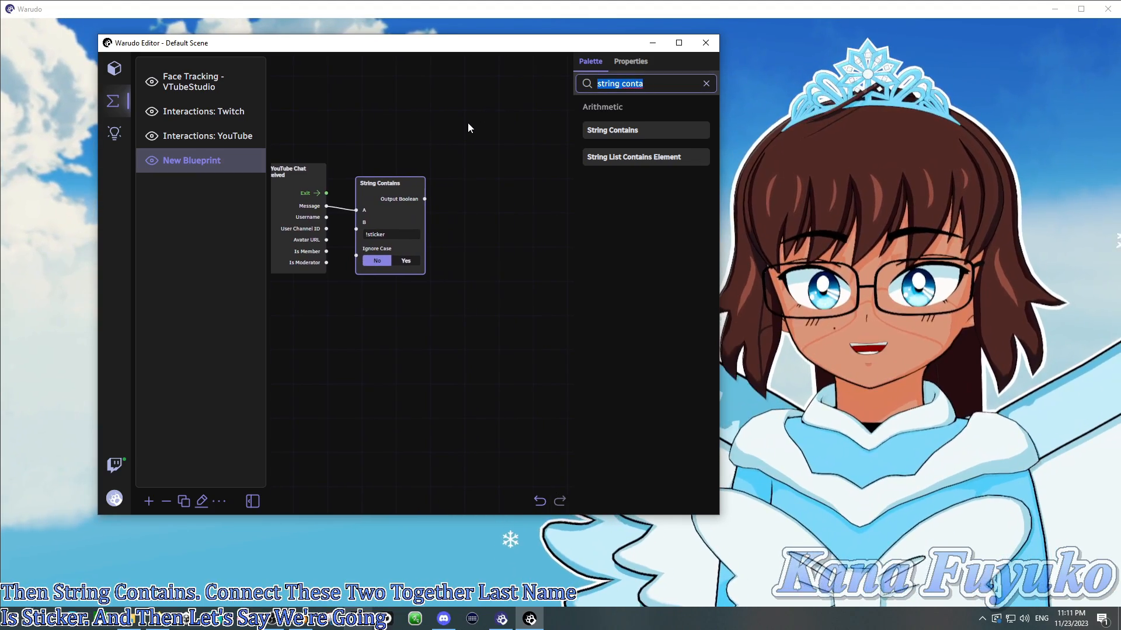
{"action": "type", "text": "if branch"}
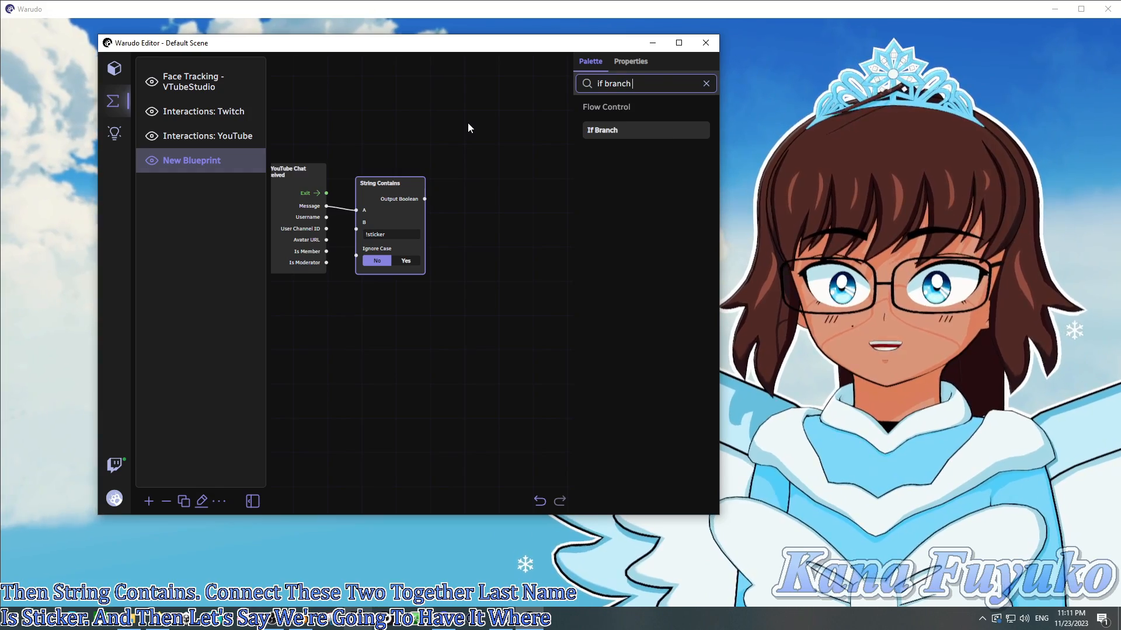
{"action": "left_click_drag", "start_coordinate": [586, 131], "coordinate": [478, 148]}
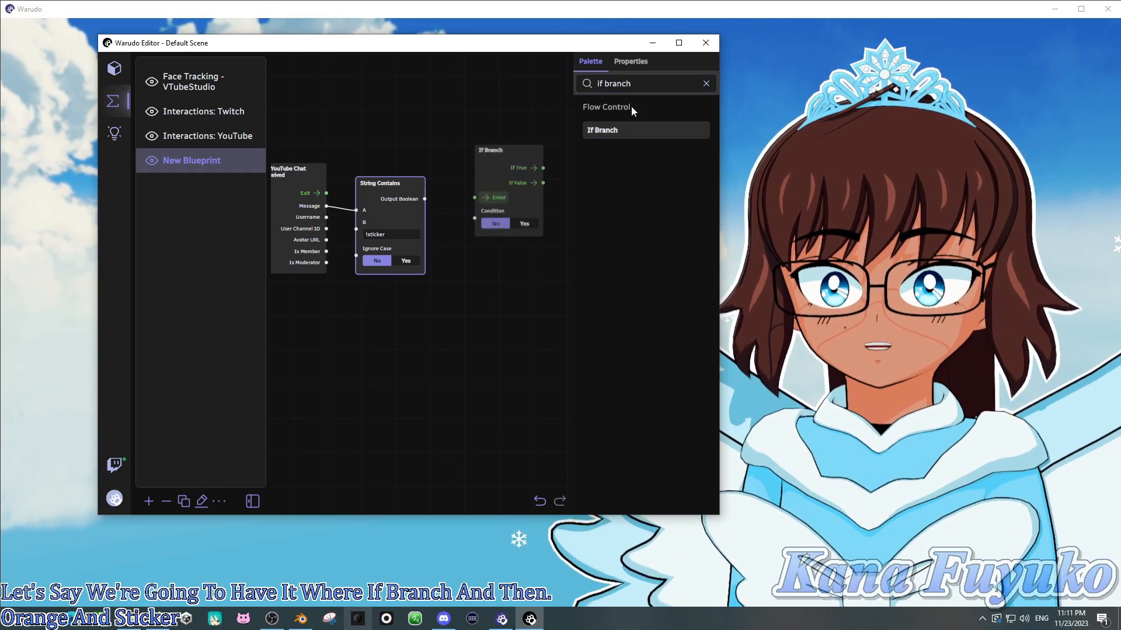
Look up "sticker" nodes and add Spawn Sticker From Local Image beside the new If Branch node.
{"action": "type", "text": "sticker"}
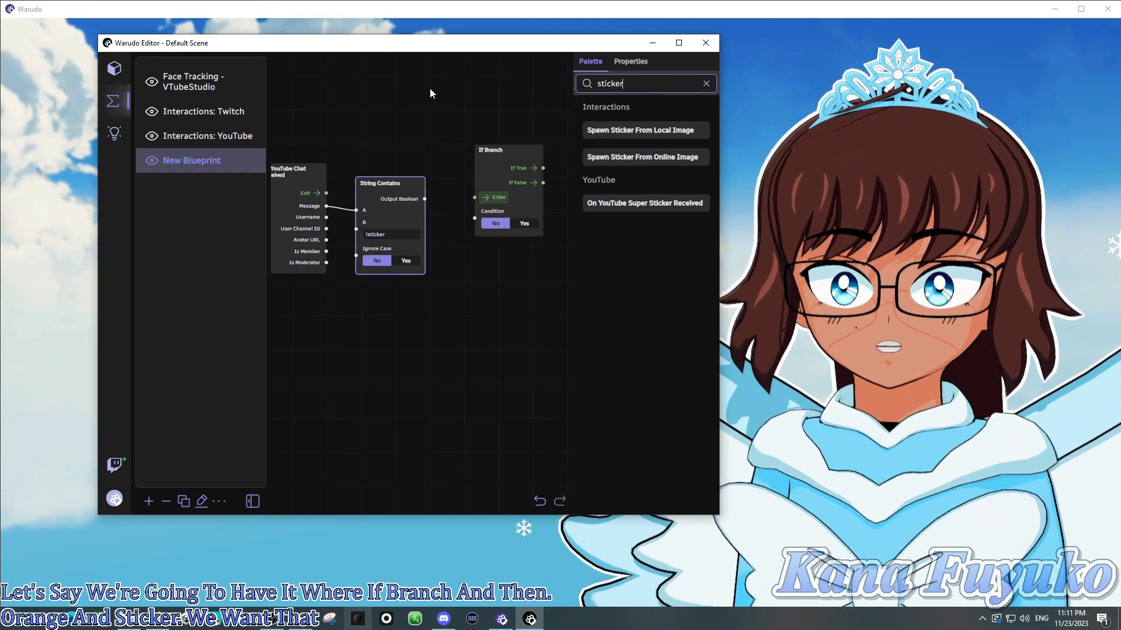
{"action": "scroll", "coordinate": [471, 293], "scroll_direction": "down", "scroll_amount": 1}
{"action": "left_click_drag", "start_coordinate": [471, 292], "coordinate": [388, 284]}
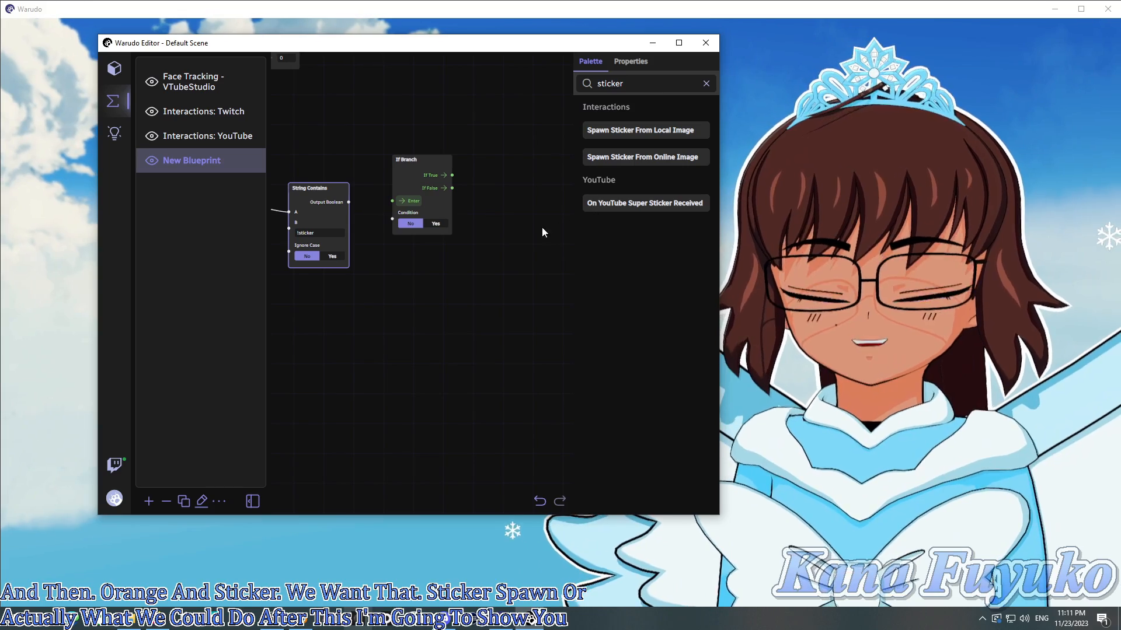
{"action": "left_click_drag", "start_coordinate": [526, 231], "coordinate": [506, 237]}
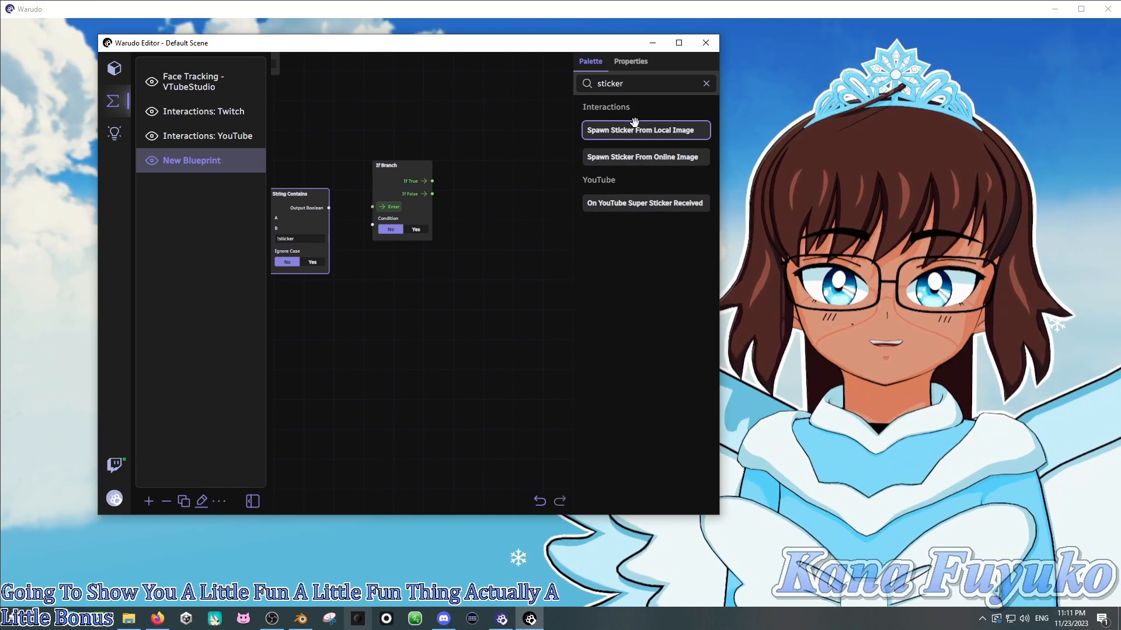
{"action": "left_click_drag", "start_coordinate": [636, 132], "coordinate": [484, 168]}
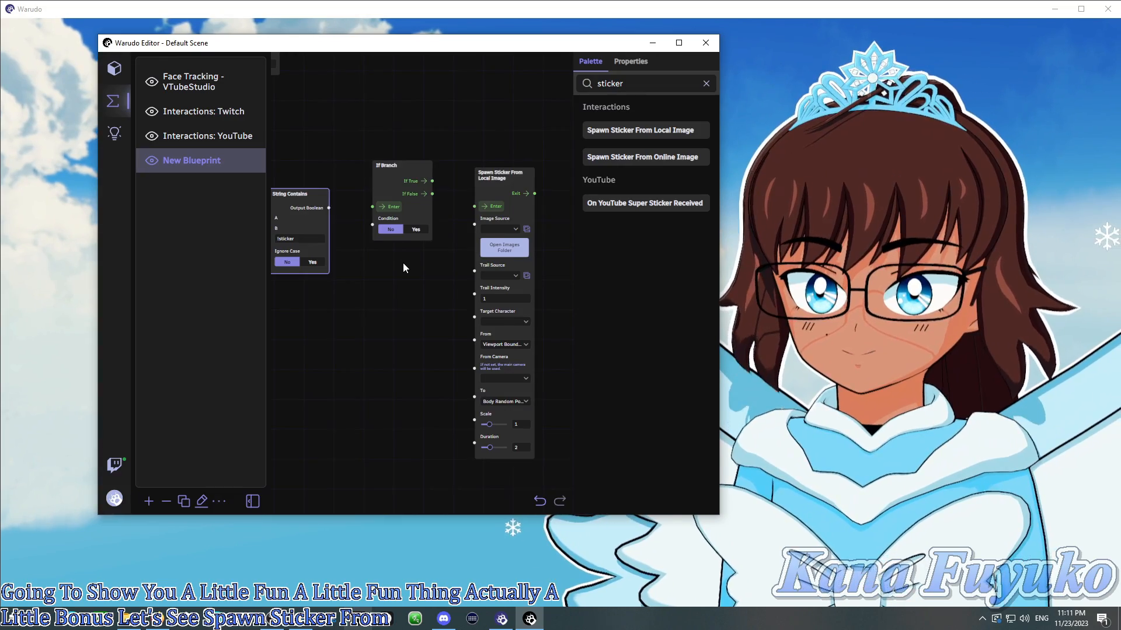
Connect the chat node's Exit to If Branch's Enter and Output Boolean to Condition, and place String Contains below the flow line.
{"action": "left_click_drag", "start_coordinate": [402, 263], "coordinate": [457, 272]}
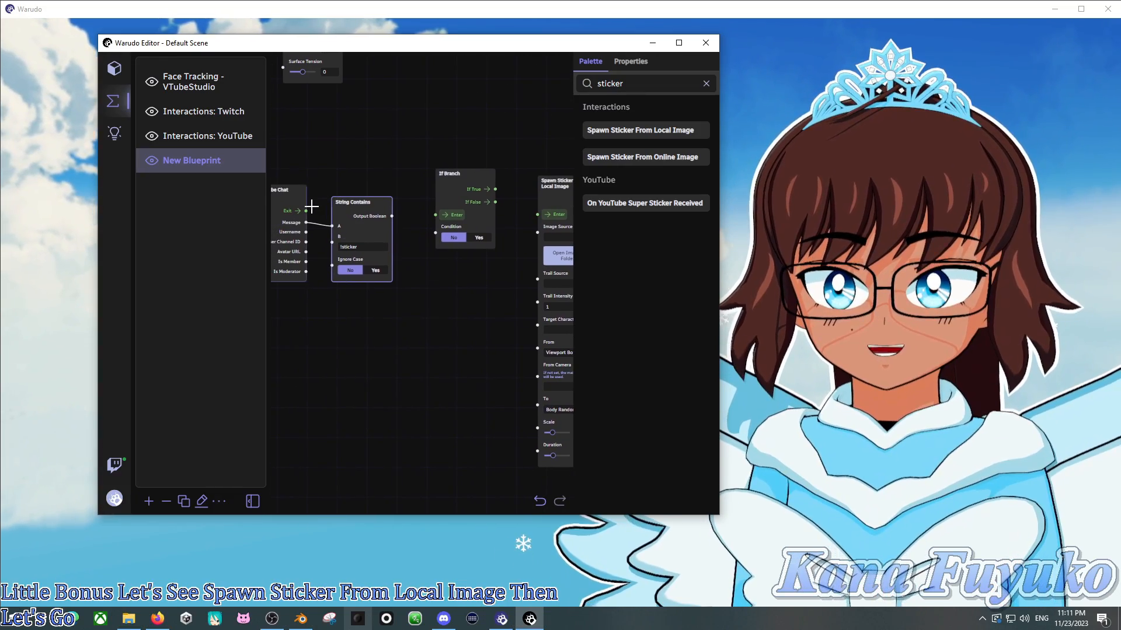
{"action": "left_click_drag", "start_coordinate": [306, 211], "coordinate": [435, 226]}
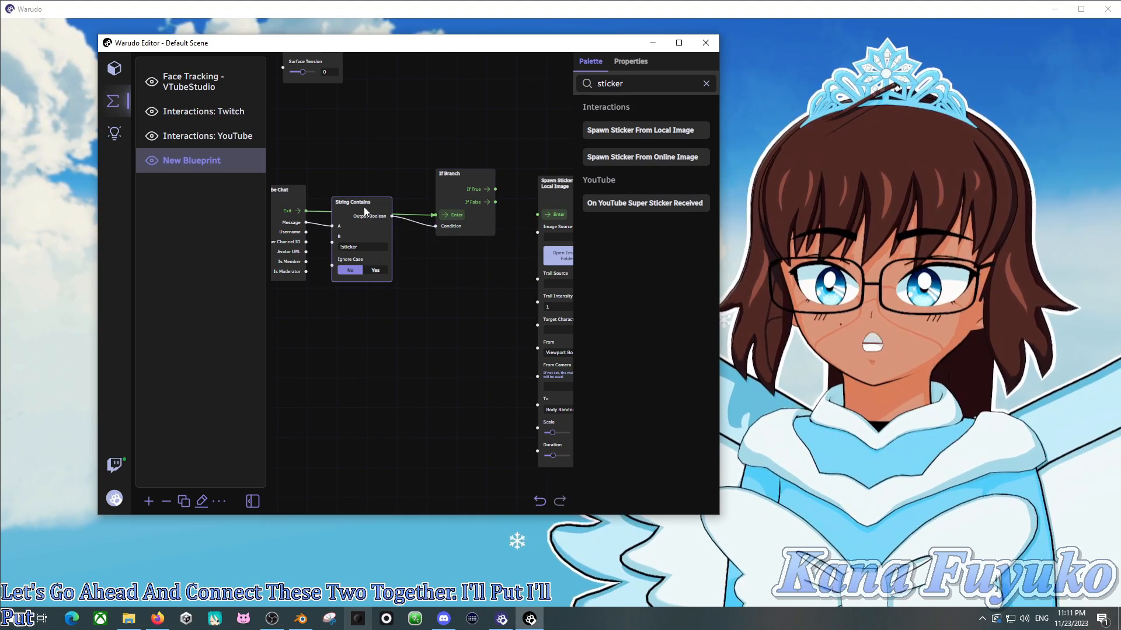
{"action": "mouse_move", "coordinate": [363, 207]}
{"action": "left_mouse_down"}
{"action": "mouse_move", "coordinate": [366, 253]}
{"action": "mouse_move", "coordinate": [368, 194]}
{"action": "left_mouse_up"}
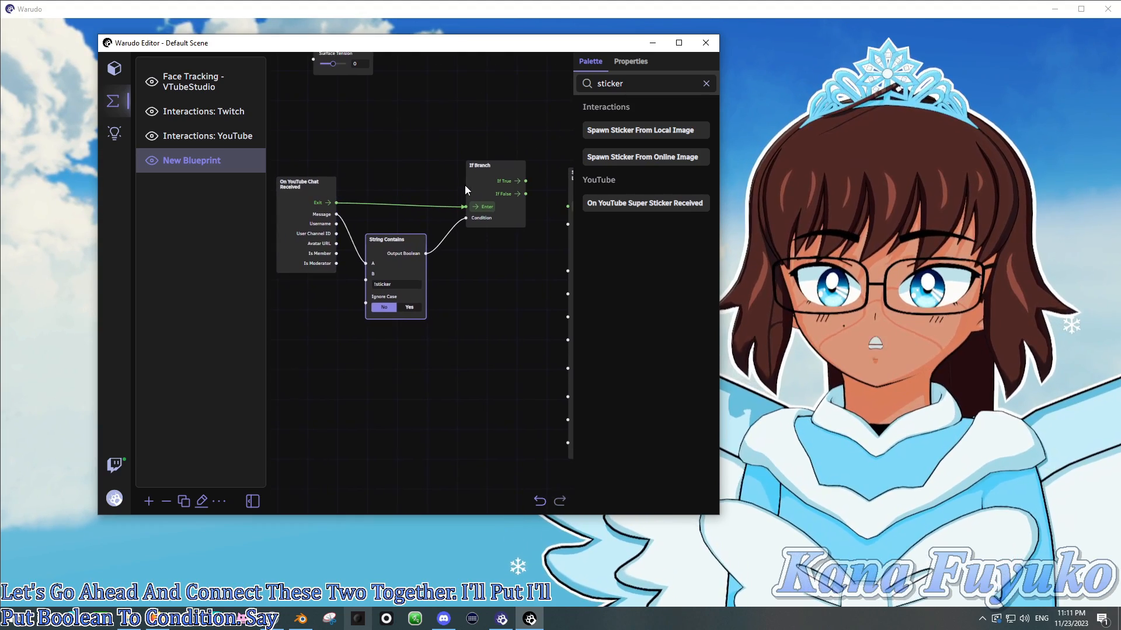
{"action": "mouse_move", "coordinate": [482, 166]}
{"action": "left_mouse_down"}
{"action": "mouse_move", "coordinate": [433, 192]}
{"action": "mouse_move", "coordinate": [462, 176]}
{"action": "left_mouse_up"}
Connect If True to the sticker node's Enter input and set its Image Source to Icons/Arrows.png.
{"action": "left_click_drag", "start_coordinate": [503, 130], "coordinate": [411, 149]}
{"action": "left_click_drag", "start_coordinate": [469, 224], "coordinate": [454, 187]}
{"action": "left_click", "coordinate": [470, 239]}
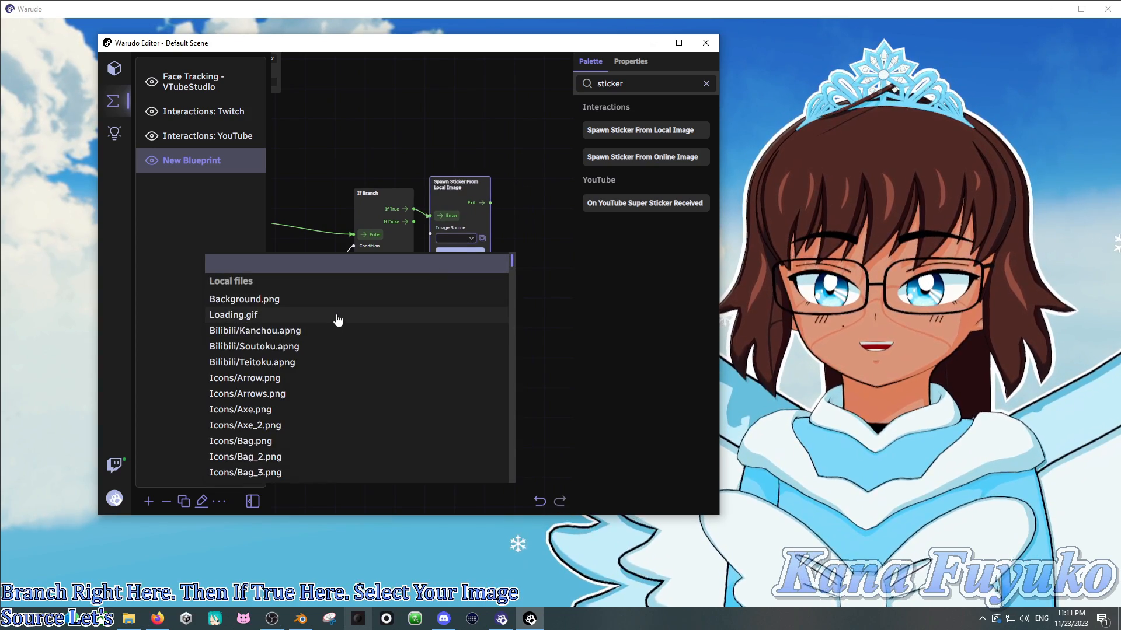
{"action": "left_click", "coordinate": [282, 394]}
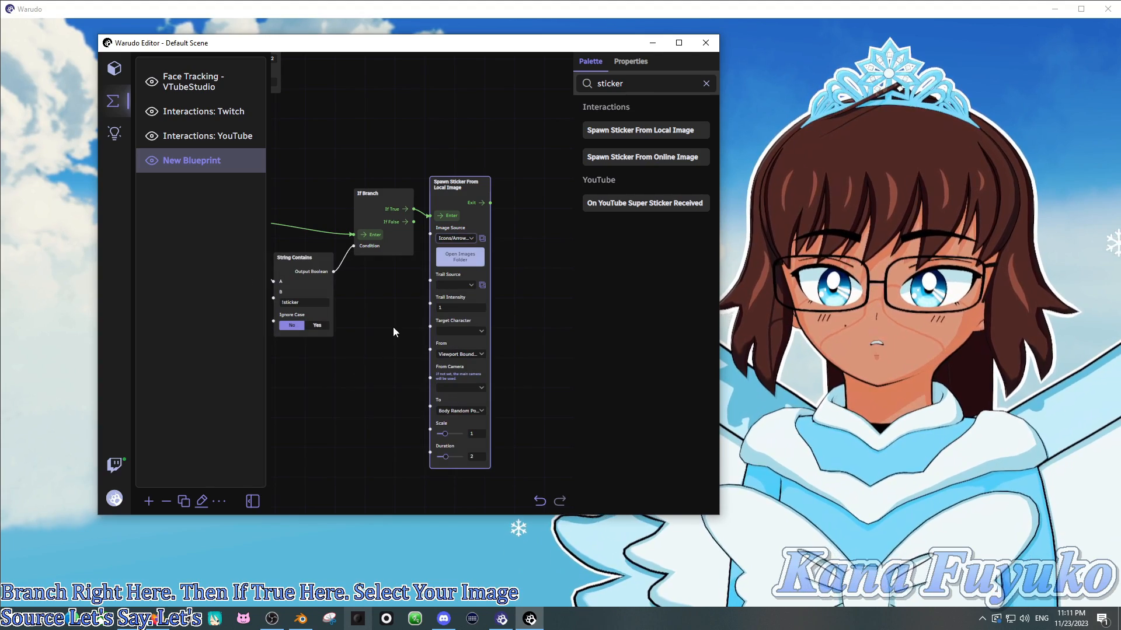
Choose Heart (Blue + Burst) from the previews as the sticker node's Trail Source.
{"action": "left_click", "coordinate": [453, 286]}
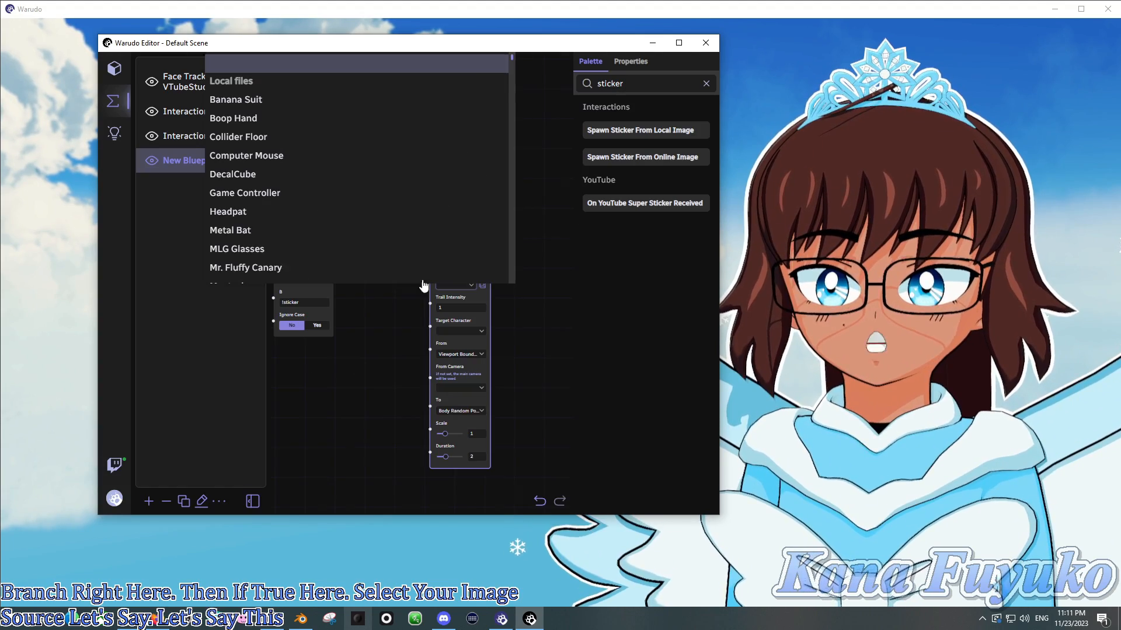
{"action": "left_click", "coordinate": [523, 304]}
{"action": "left_click", "coordinate": [482, 282]}
{"action": "scroll", "coordinate": [483, 299], "scroll_direction": "down", "scroll_amount": 5}
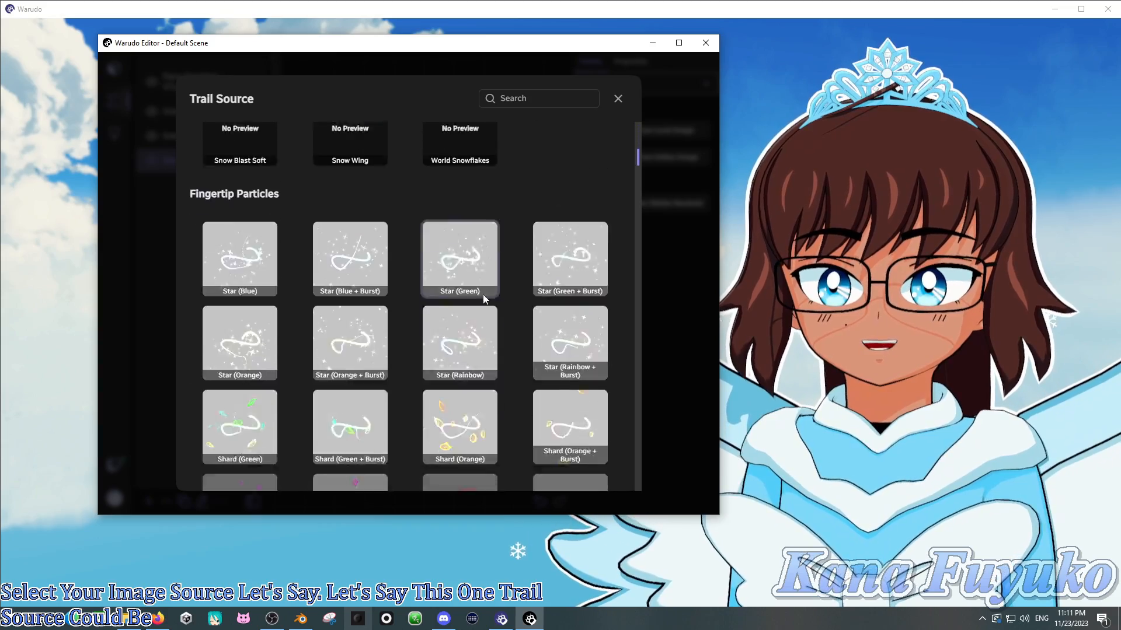
{"action": "scroll", "coordinate": [484, 299], "scroll_direction": "down", "scroll_amount": 8}
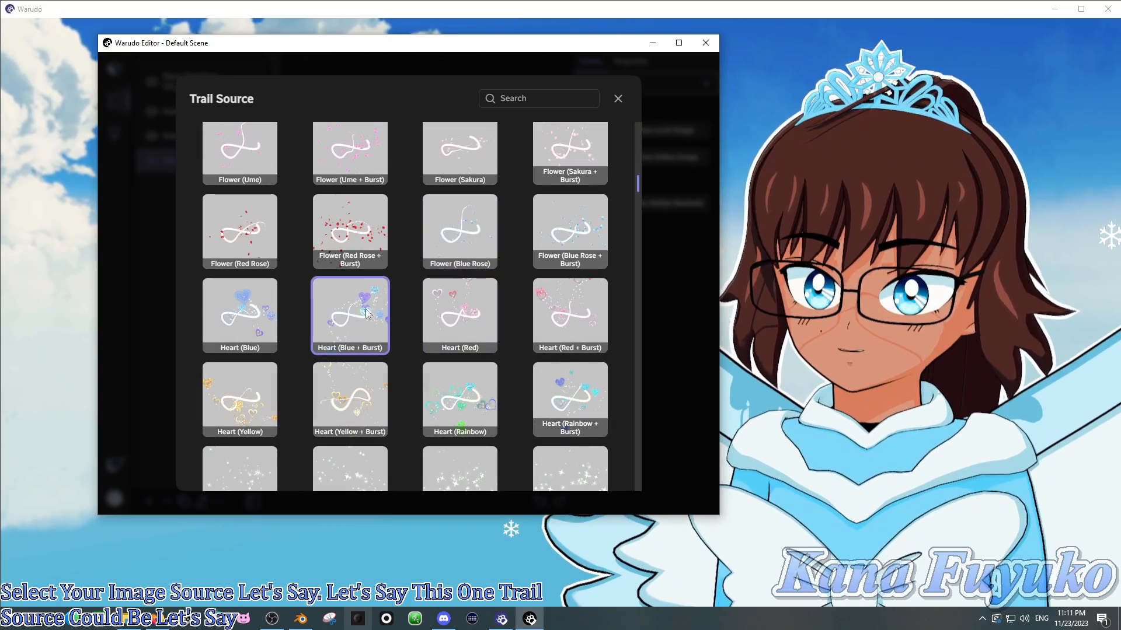
{"action": "left_click", "coordinate": [368, 313]}
{"action": "left_click", "coordinate": [618, 99]}
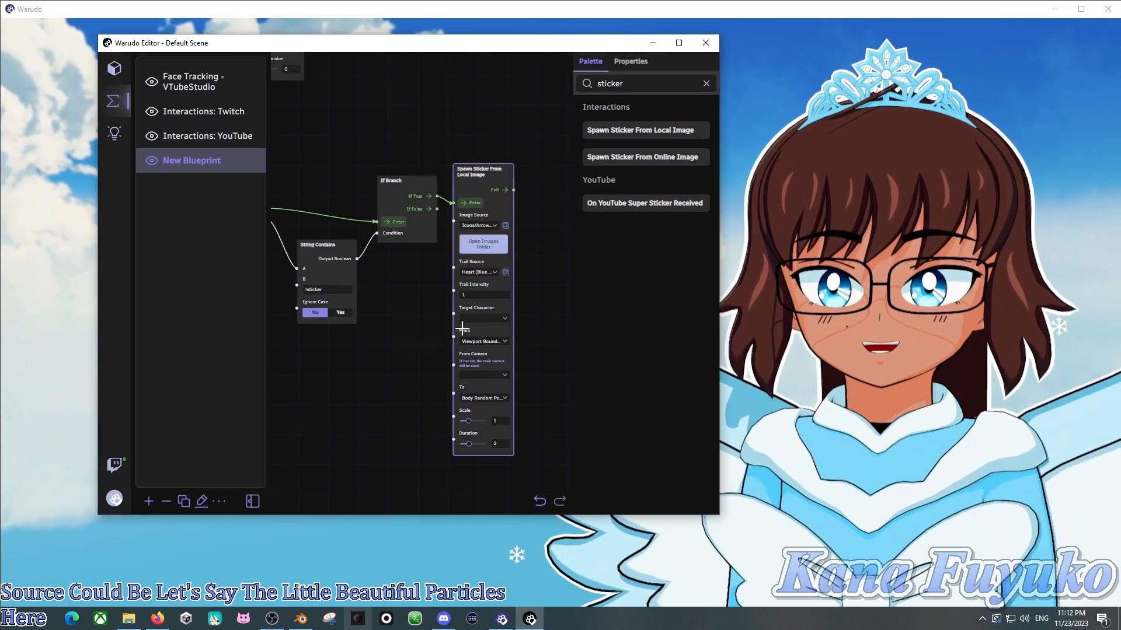
Set the sticker node's Target Character to Character and trigger its Enter input to test the sticker.
{"action": "left_click", "coordinate": [463, 319]}
{"action": "left_click", "coordinate": [417, 361]}
{"action": "scroll", "coordinate": [372, 374], "scroll_direction": "down", "scroll_amount": 2}
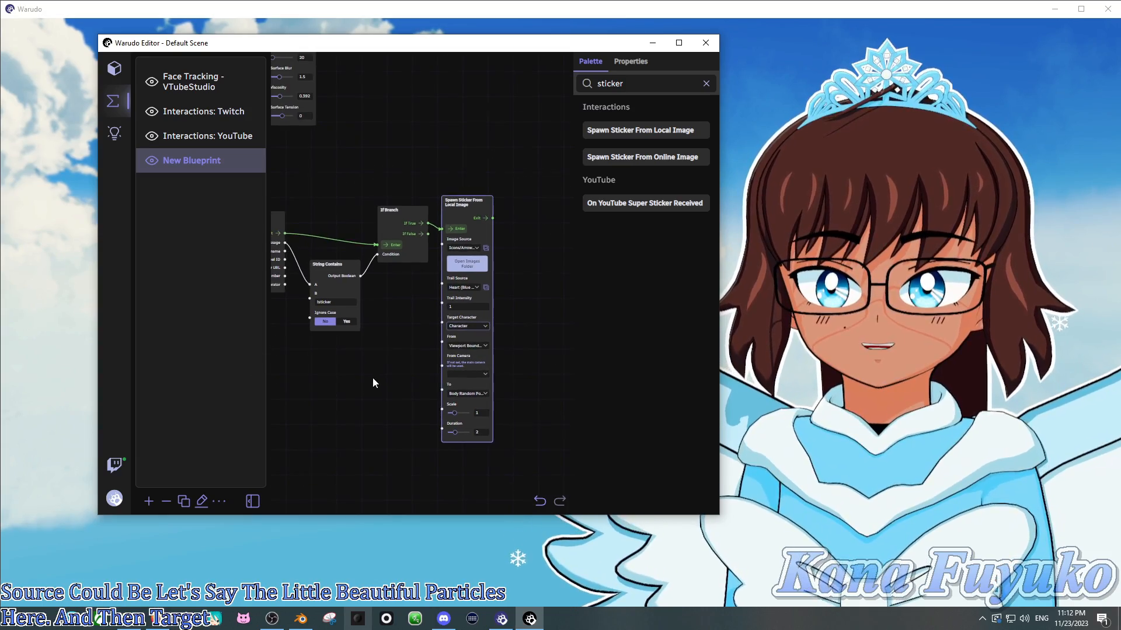
{"action": "left_click_drag", "start_coordinate": [373, 379], "coordinate": [407, 376]}
{"action": "left_click", "coordinate": [499, 225]}
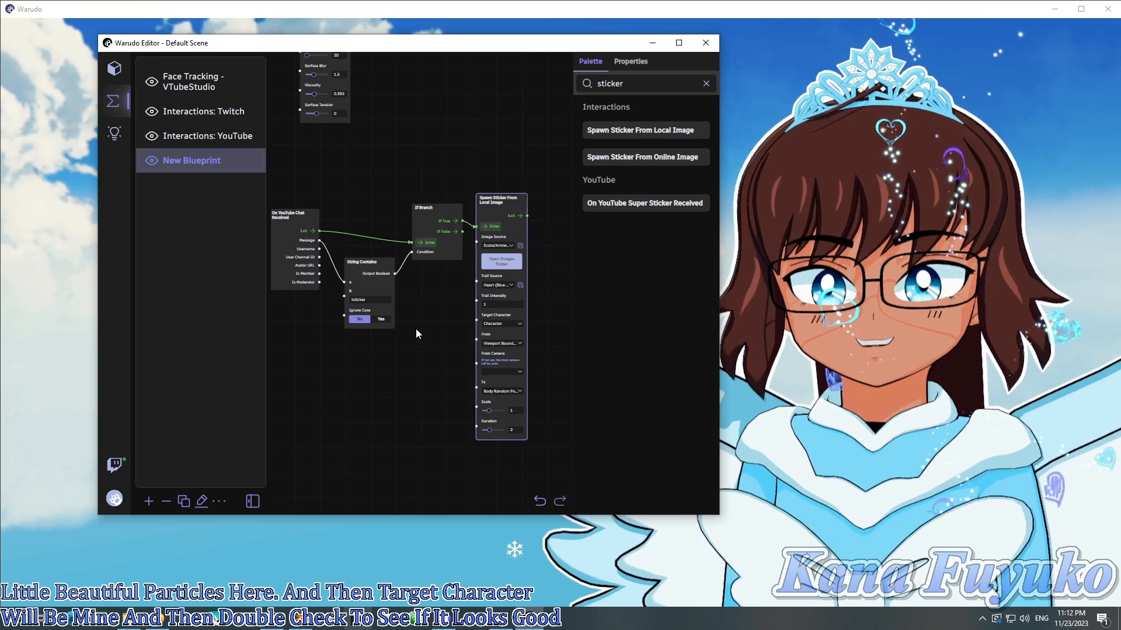
Move the !sticker String Contains node up between the chat node and If Branch.
{"action": "scroll", "coordinate": [416, 357], "scroll_direction": "down", "scroll_amount": 1}
{"action": "left_click", "coordinate": [391, 306]}
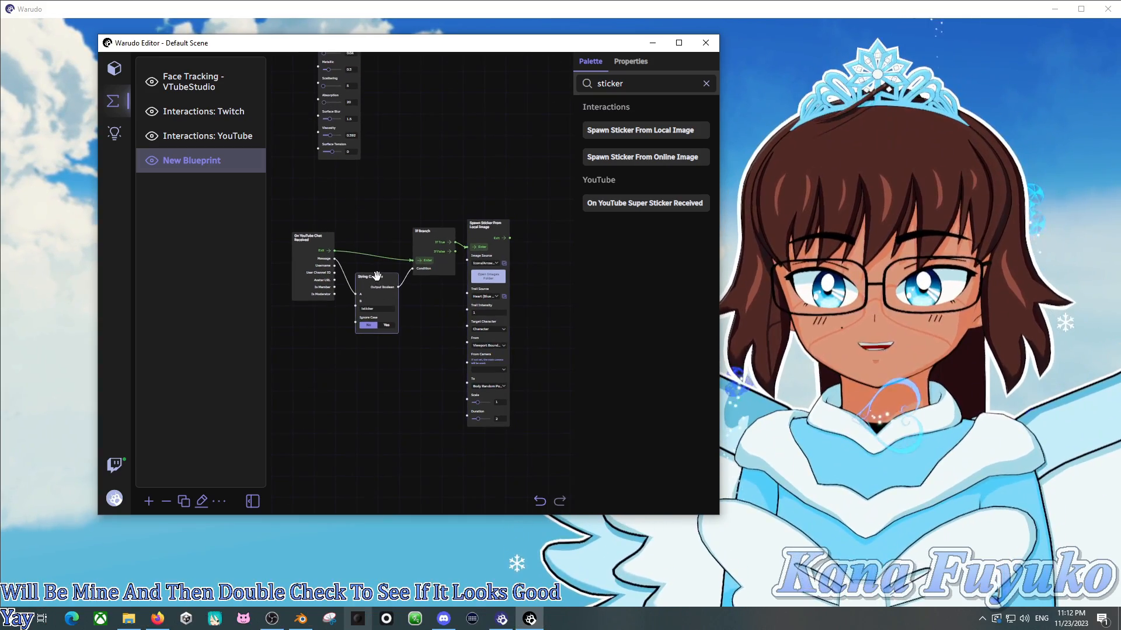
{"action": "left_click_drag", "start_coordinate": [376, 276], "coordinate": [377, 229]}
{"action": "scroll", "coordinate": [358, 345], "scroll_direction": "up", "scroll_amount": 2}
{"action": "left_click_drag", "start_coordinate": [383, 306], "coordinate": [386, 306]}
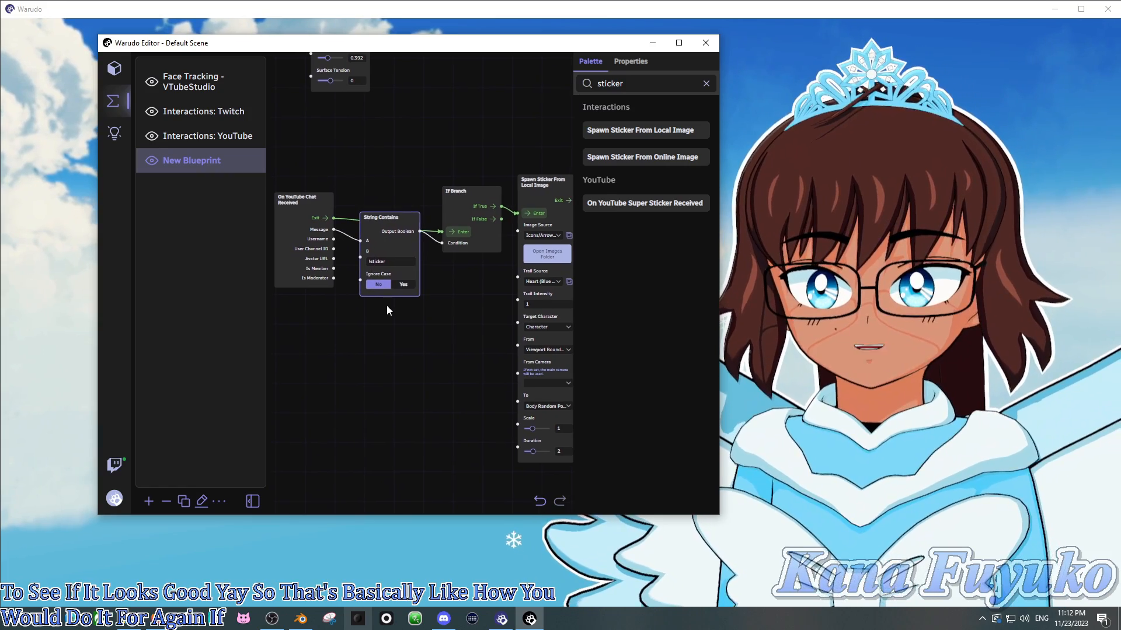
Review the command text in String Contains and the layout of the sticker chain next to the liquid chain.
{"action": "left_click_drag", "start_coordinate": [385, 261], "coordinate": [371, 262]}
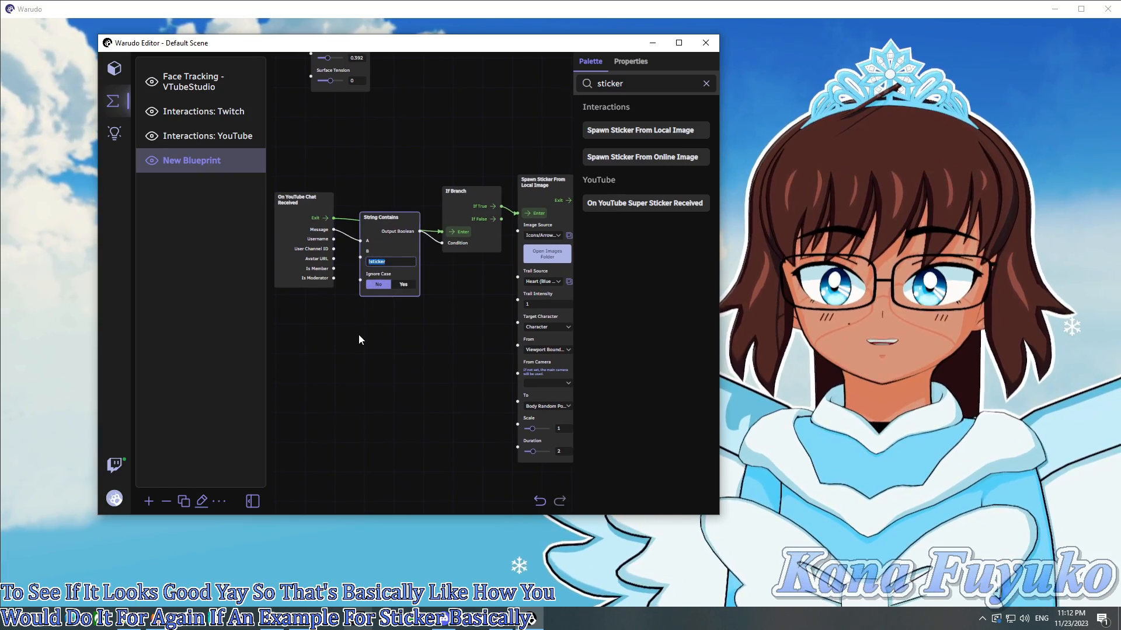
{"action": "scroll", "coordinate": [335, 319], "scroll_direction": "down", "scroll_amount": 2}
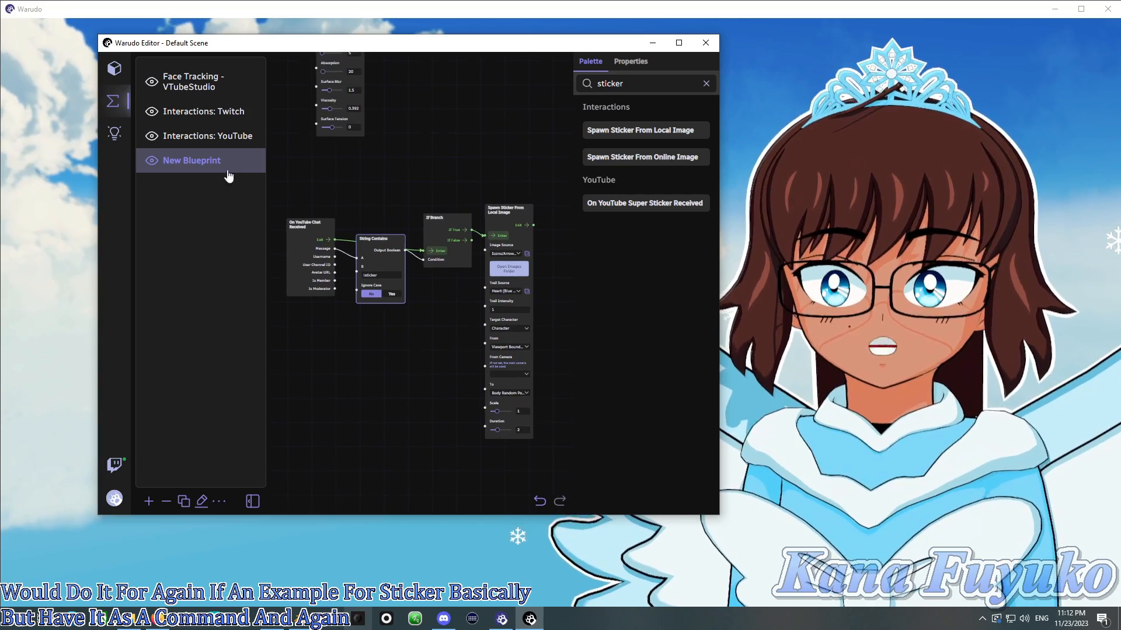
{"action": "scroll", "coordinate": [353, 332], "scroll_direction": "down", "scroll_amount": 3}
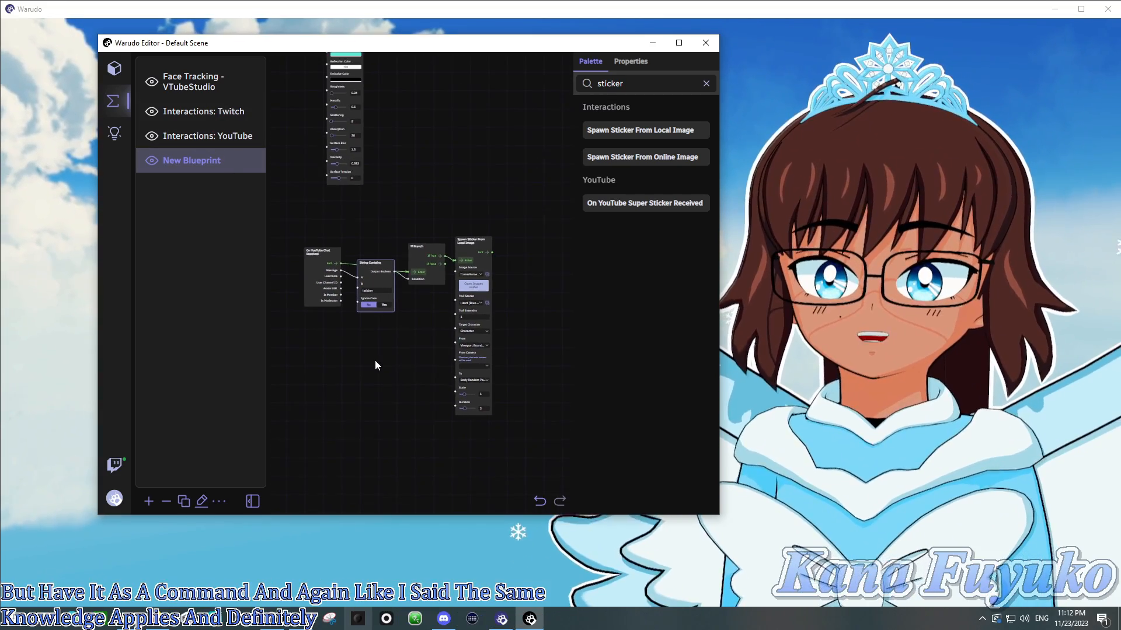
{"action": "scroll", "coordinate": [375, 361], "scroll_direction": "down", "scroll_amount": 1}
{"action": "left_click", "coordinate": [363, 372]}
{"action": "scroll", "coordinate": [352, 379], "scroll_direction": "down", "scroll_amount": 3}
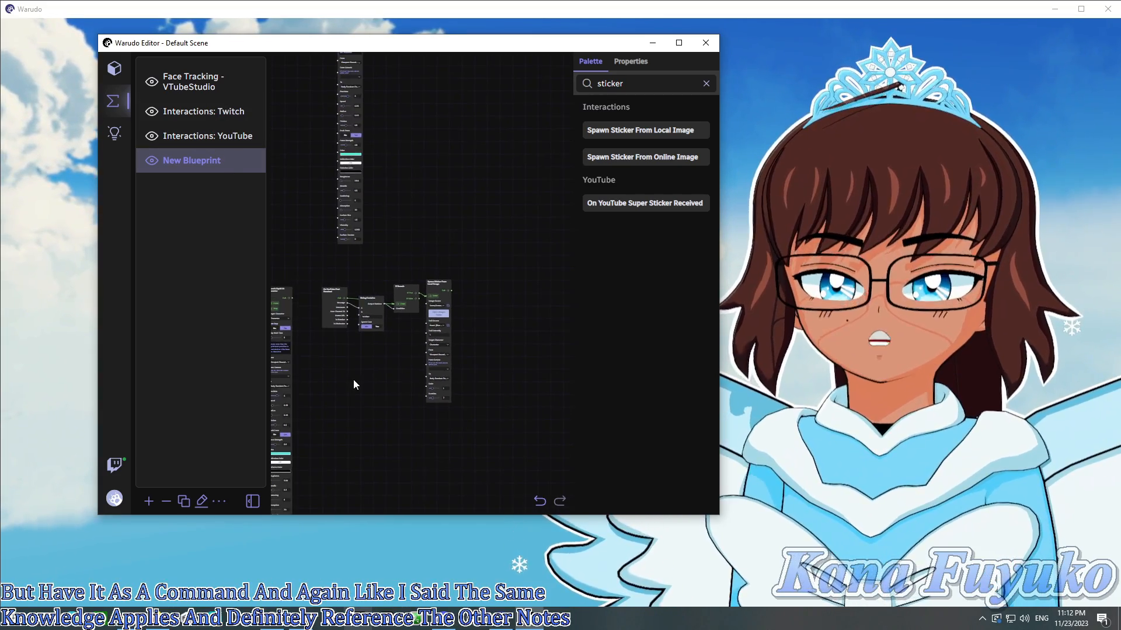
{"action": "left_click_drag", "start_coordinate": [349, 387], "coordinate": [465, 281]}
{"action": "scroll", "coordinate": [417, 236], "scroll_direction": "up", "scroll_amount": 4}
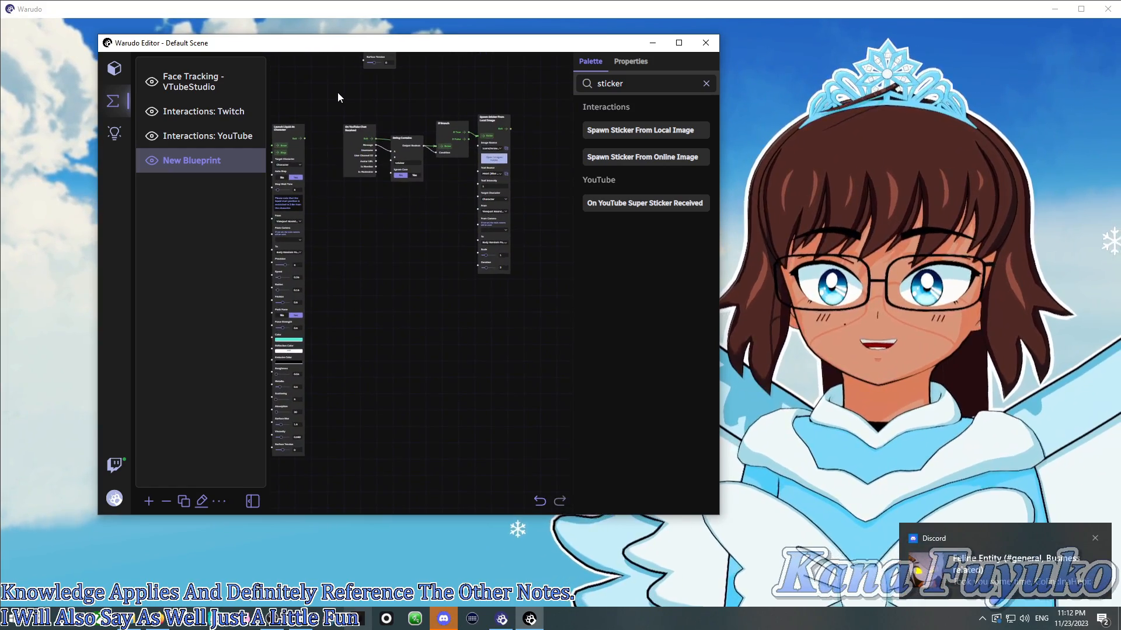
{"action": "left_click_drag", "start_coordinate": [337, 92], "coordinate": [540, 313]}
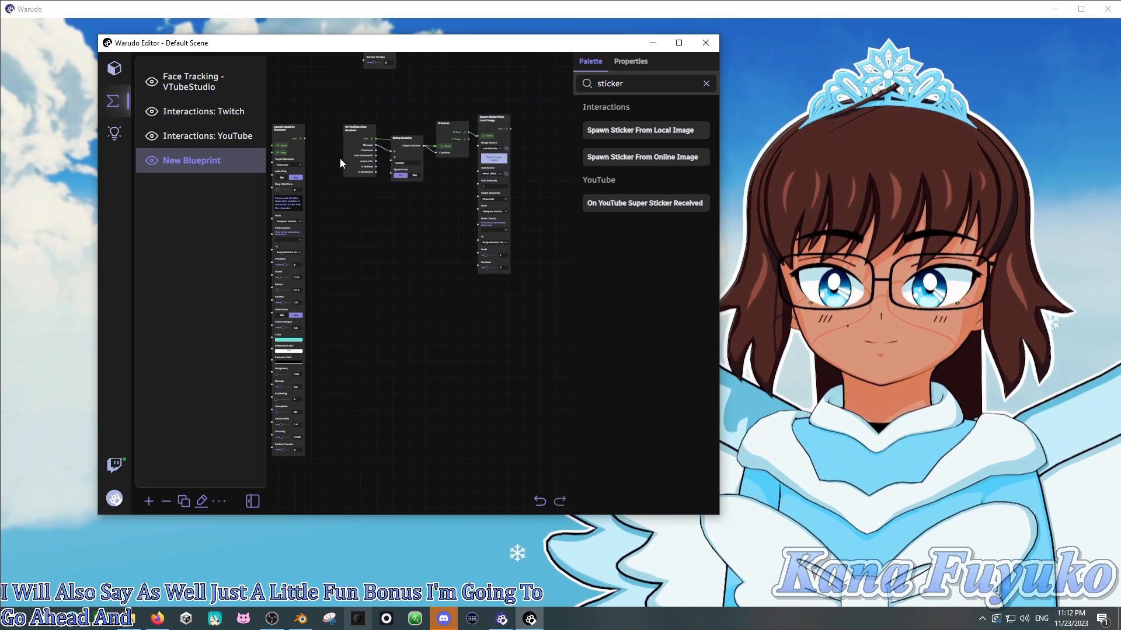
{"action": "left_click", "coordinate": [271, 618]}
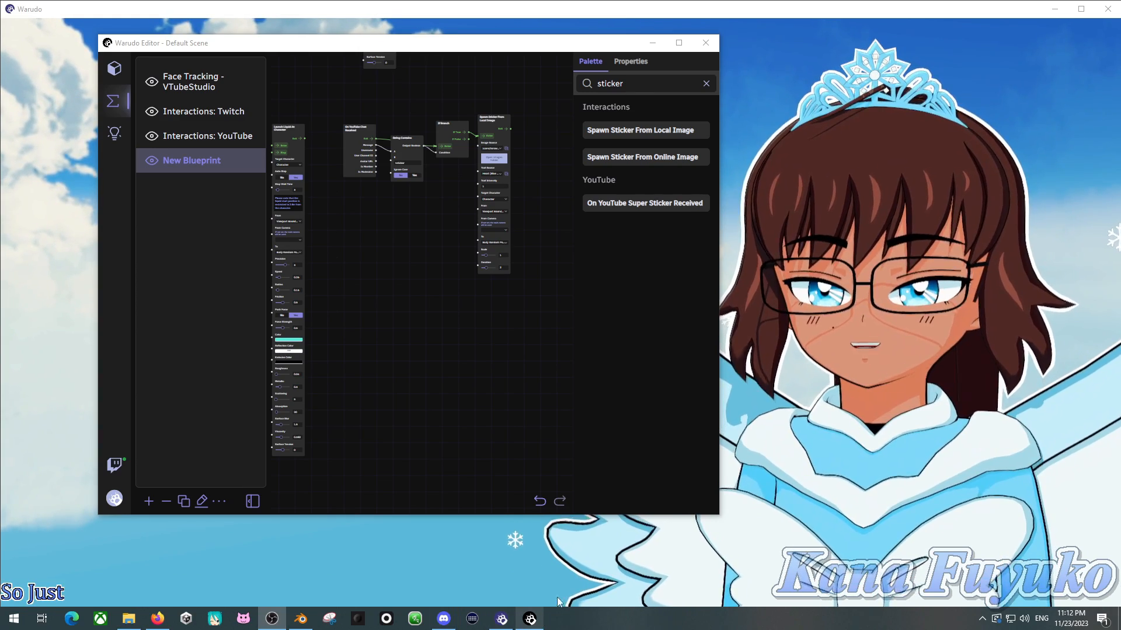
{"action": "left_click", "coordinate": [528, 618]}
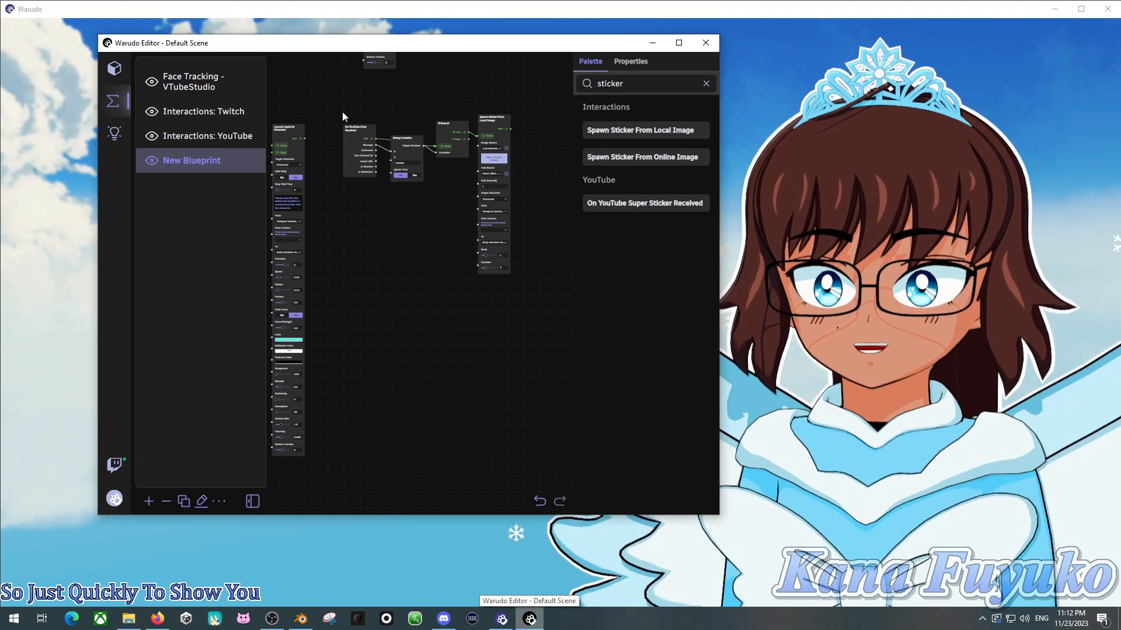
Duplicate the four-node !sticker chain from YouTube chat to Spawn Sticker and place the copy below the original.
{"action": "left_click_drag", "start_coordinate": [320, 92], "coordinate": [559, 307]}
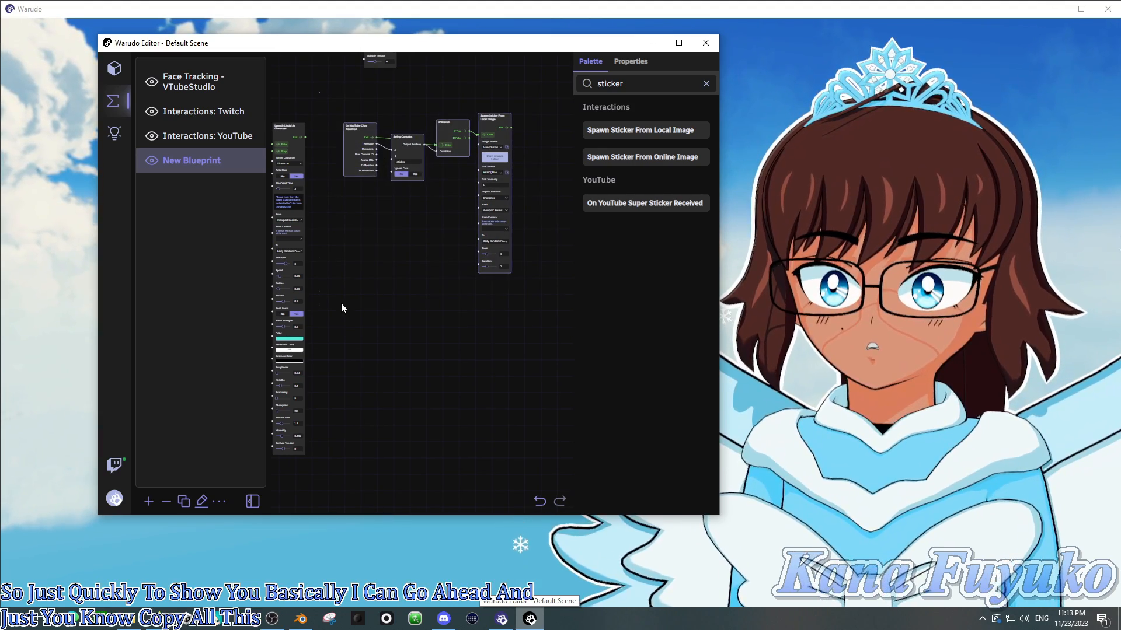
{"action": "key", "text": "ctrl+c"}
{"action": "key", "text": "ctrl+v"}
{"action": "scroll", "coordinate": [400, 385], "scroll_direction": "up", "scroll_amount": 2}
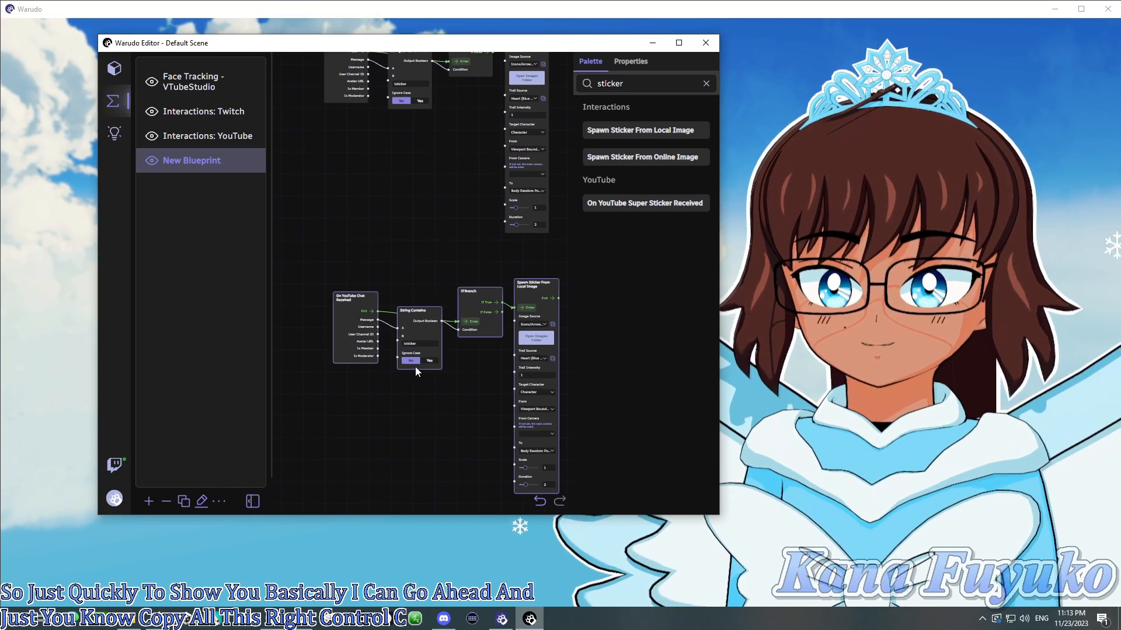
{"action": "left_click_drag", "start_coordinate": [447, 375], "coordinate": [435, 353]}
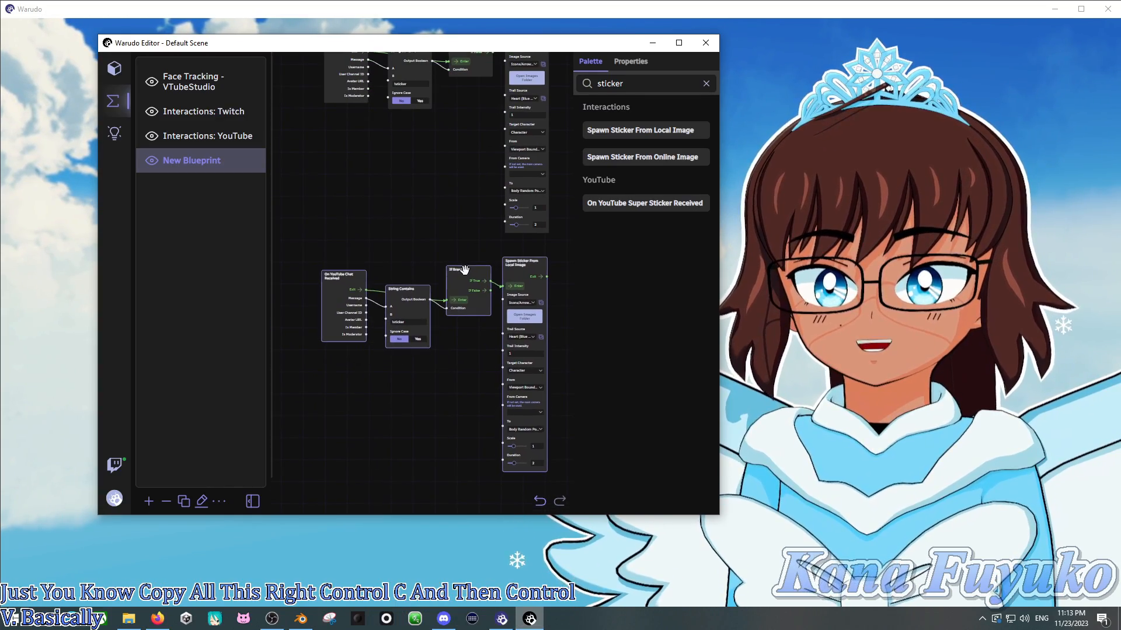
{"action": "left_click", "coordinate": [435, 351]}
Change the command text in the copied chain's String Contains node to !confetti.
{"action": "scroll", "coordinate": [436, 350], "scroll_direction": "up", "scroll_amount": 3}
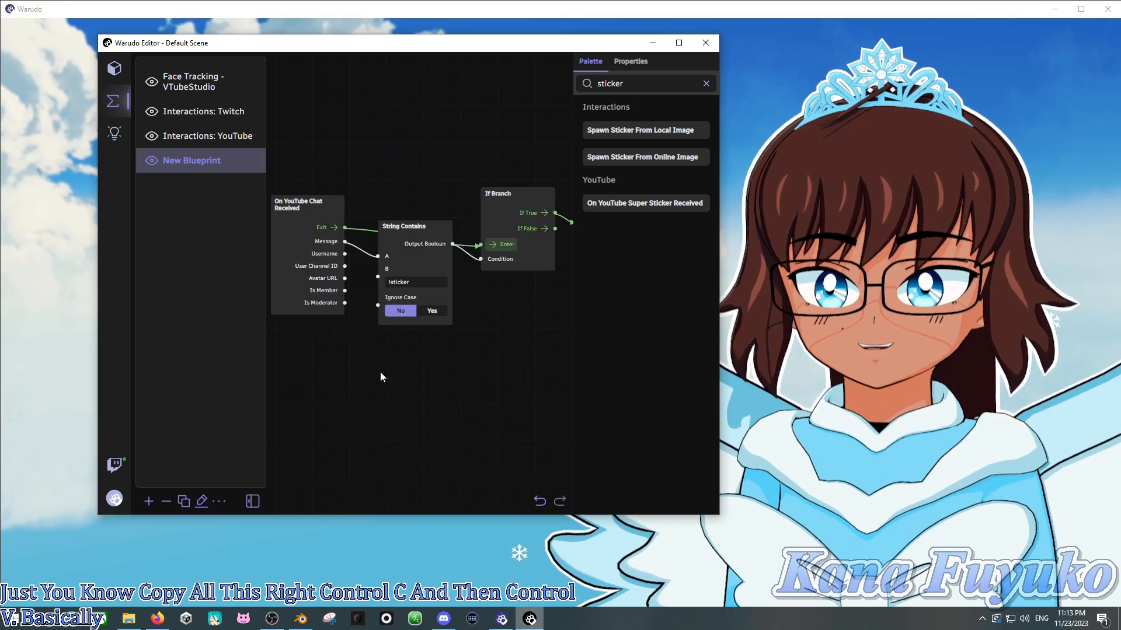
{"action": "scroll", "coordinate": [402, 338], "scroll_direction": "up", "scroll_amount": 1}
{"action": "left_click", "coordinate": [349, 287]}
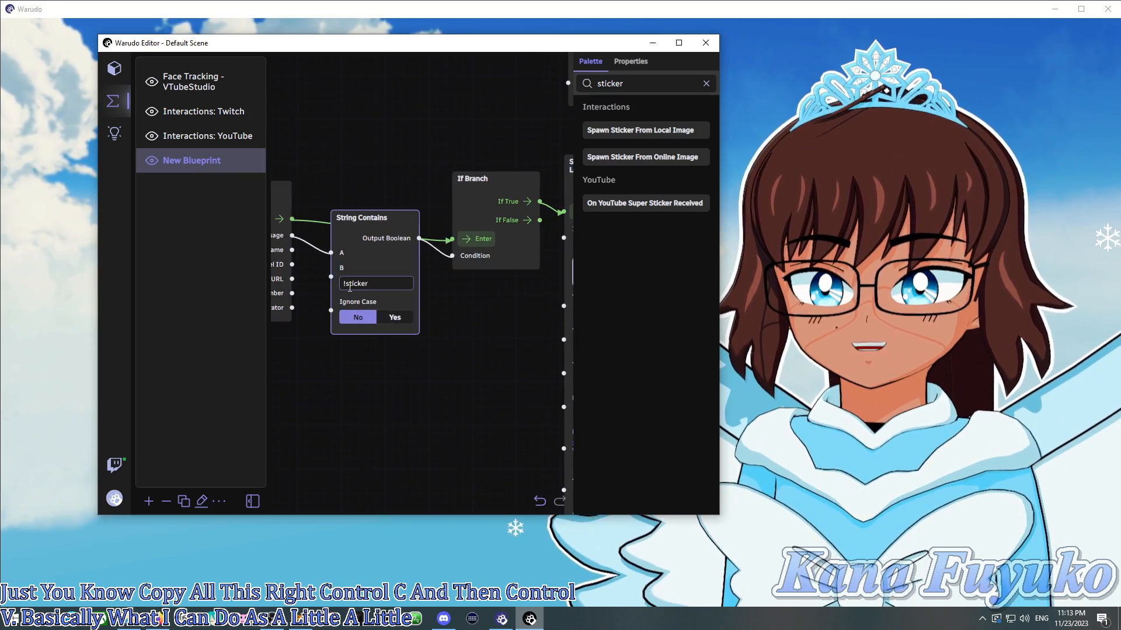
{"action": "double_click", "coordinate": [347, 289]}
{"action": "type", "text": "!con"}
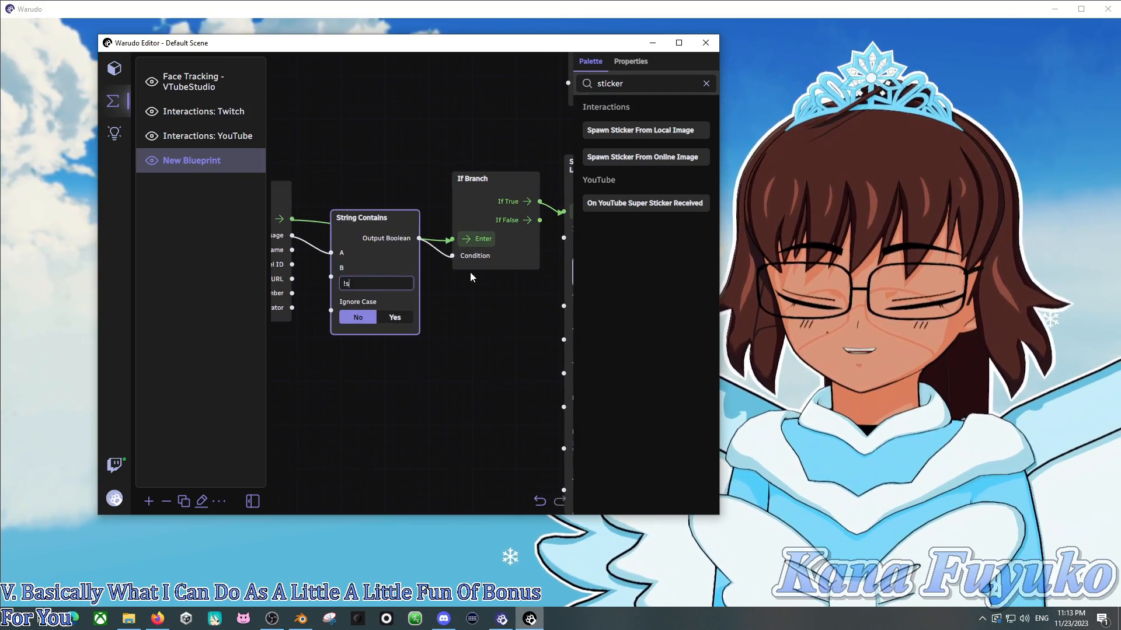
{"action": "type", "text": "fetti"}
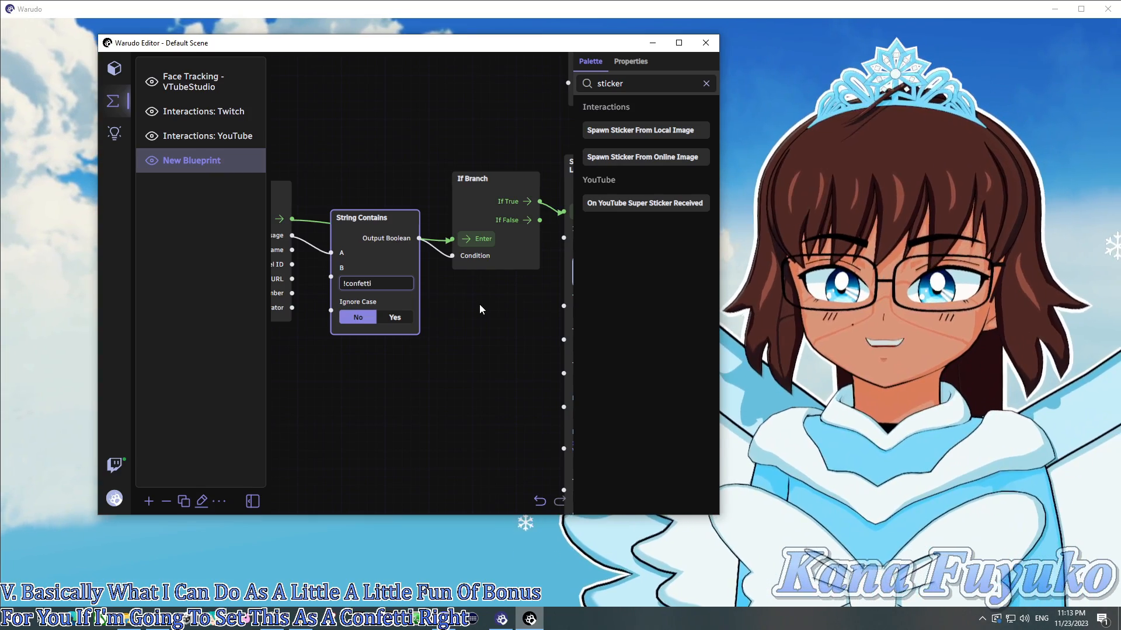
{"action": "left_click", "coordinate": [479, 304]}
Delete the Spawn Sticker From Local Image node from the !confetti chain.
{"action": "scroll", "coordinate": [519, 312], "scroll_direction": "down", "scroll_amount": 2}
{"action": "left_click_drag", "start_coordinate": [519, 313], "coordinate": [392, 307]}
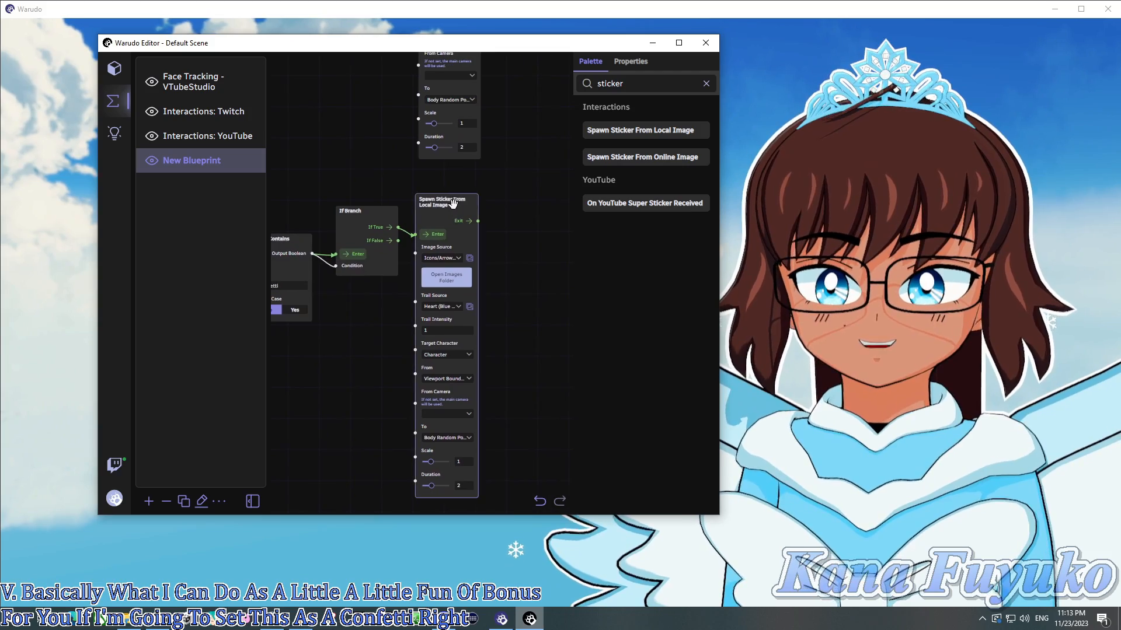
{"action": "mouse_move", "coordinate": [463, 197]}
{"action": "left_mouse_down"}
{"action": "mouse_move", "coordinate": [525, 165]}
{"action": "mouse_move", "coordinate": [471, 205]}
{"action": "left_mouse_up"}
{"action": "key", "text": "Delete"}
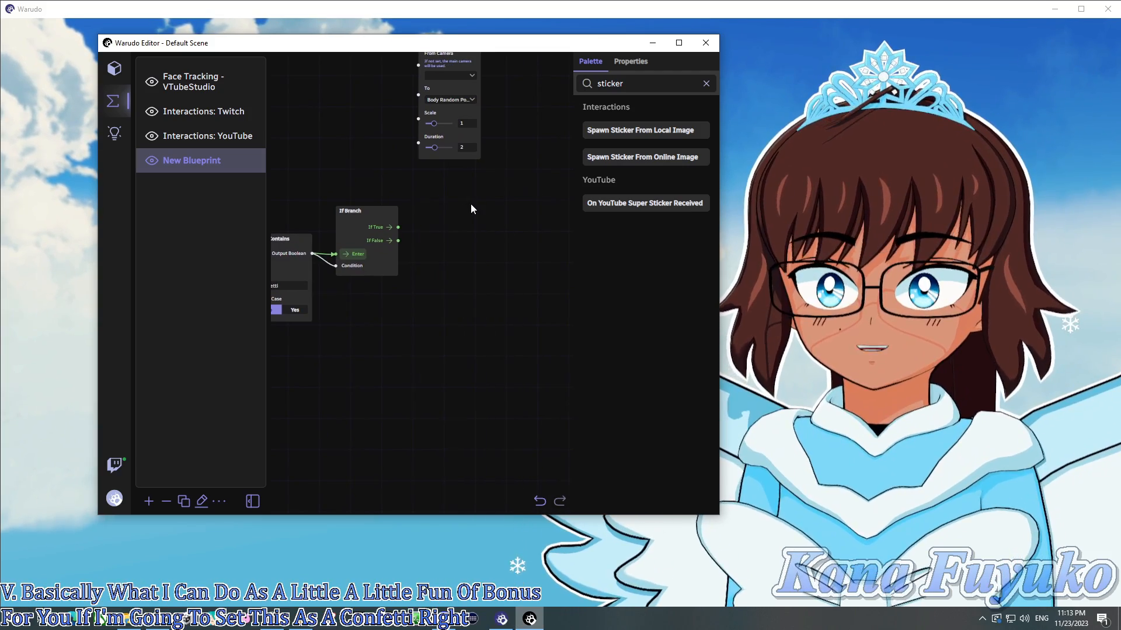
{"action": "left_click_drag", "start_coordinate": [426, 295], "coordinate": [429, 330]}
Find and add a Spawn Particle node beside the !confetti If Branch and connect If True to its Enter input.
{"action": "scroll", "coordinate": [460, 314], "scroll_direction": "down", "scroll_amount": 1}
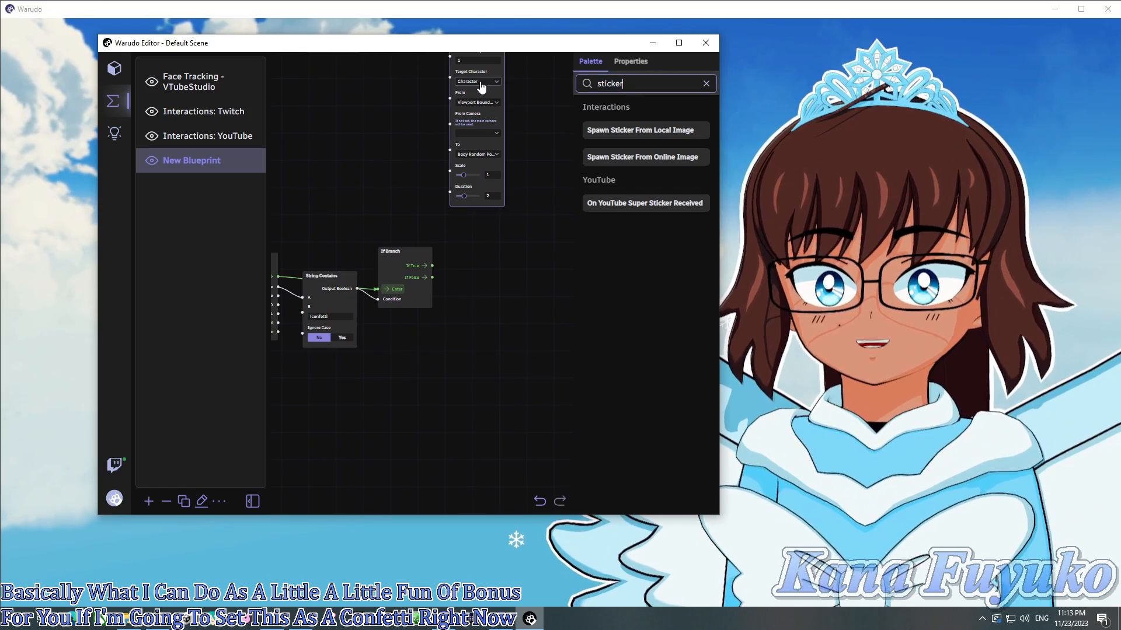
{"action": "key", "text": "ctrl+a"}
{"action": "type", "text": "pa"}
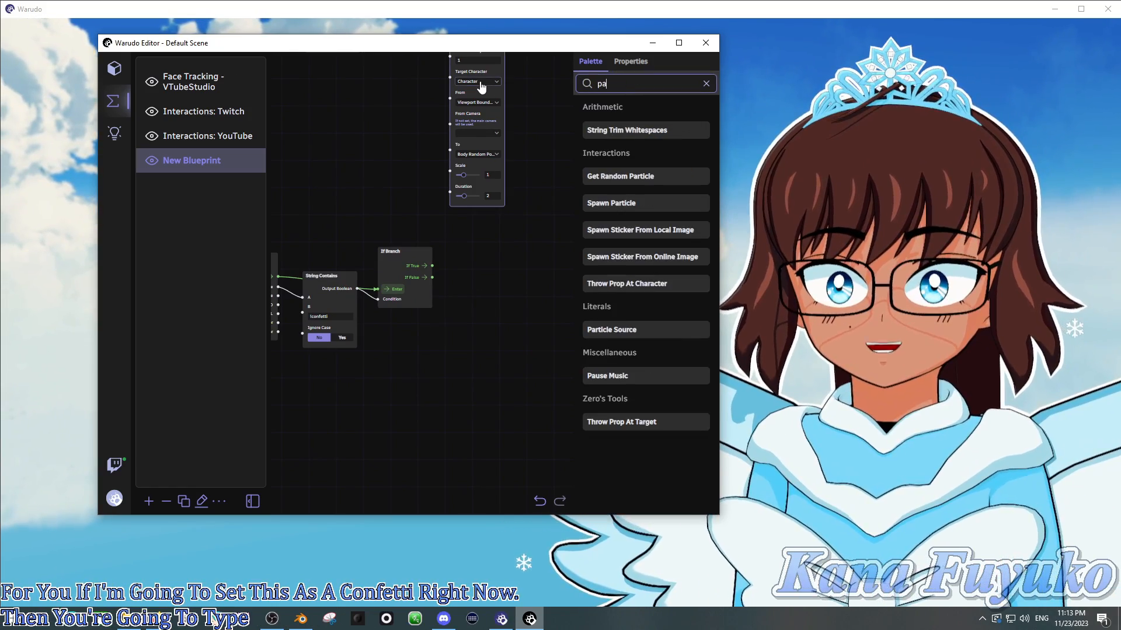
{"action": "key", "text": "BackSpace"}
{"action": "key", "text": "BackSpace"}
{"action": "type", "text": "spawn"}
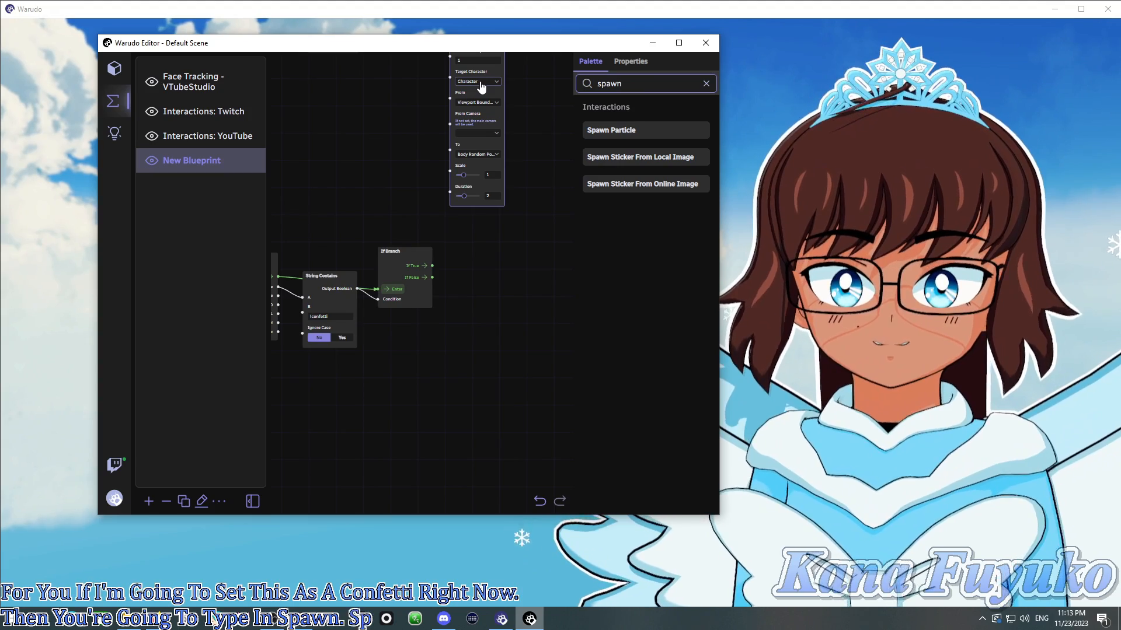
{"action": "left_click_drag", "start_coordinate": [631, 133], "coordinate": [458, 260]}
{"action": "scroll", "coordinate": [436, 340], "scroll_direction": "up", "scroll_amount": 1}
{"action": "scroll", "coordinate": [435, 344], "scroll_direction": "up", "scroll_amount": 1}
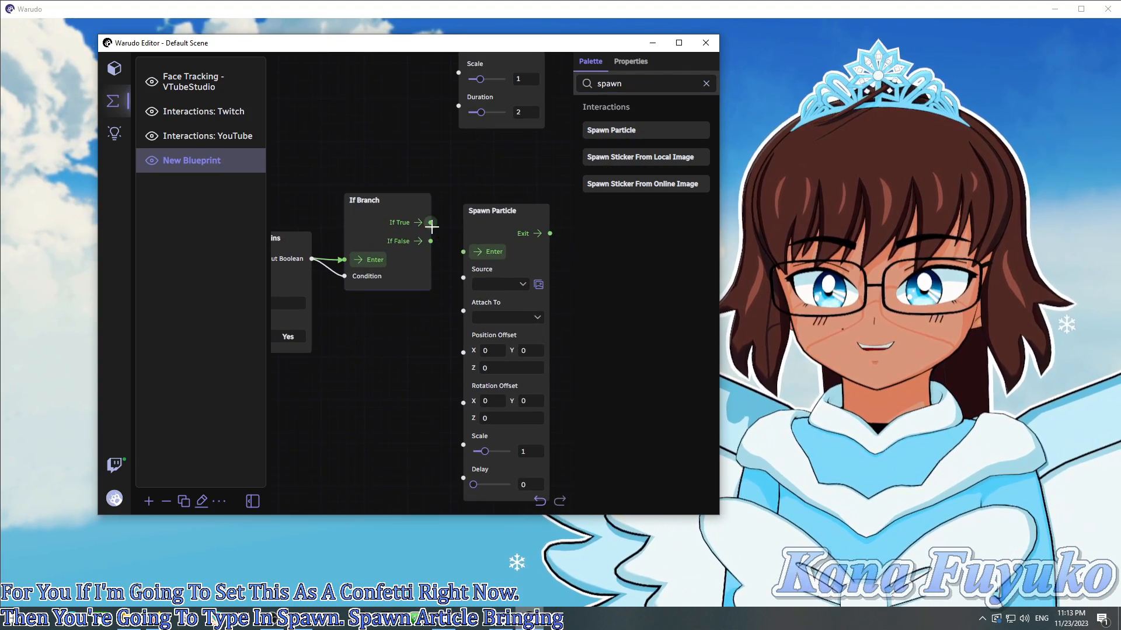
{"action": "left_click_drag", "start_coordinate": [430, 222], "coordinate": [476, 184]}
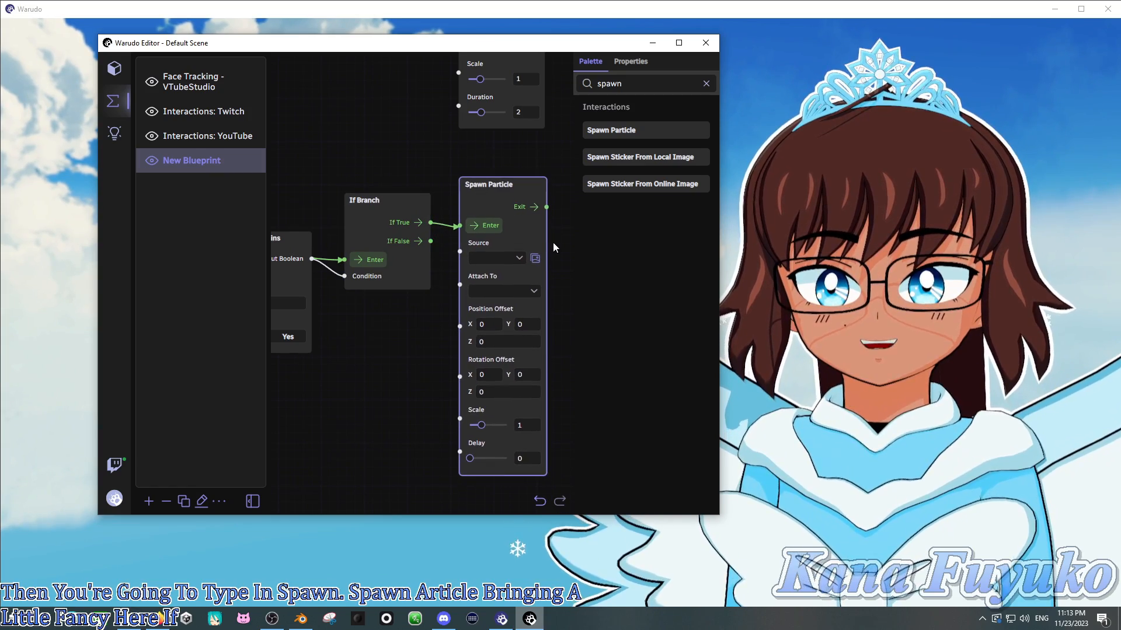
Choose Toon Confetti Rainbow Explosion + Streamer from the previews as the Spawn Particle node's Source.
{"action": "left_click", "coordinate": [535, 258]}
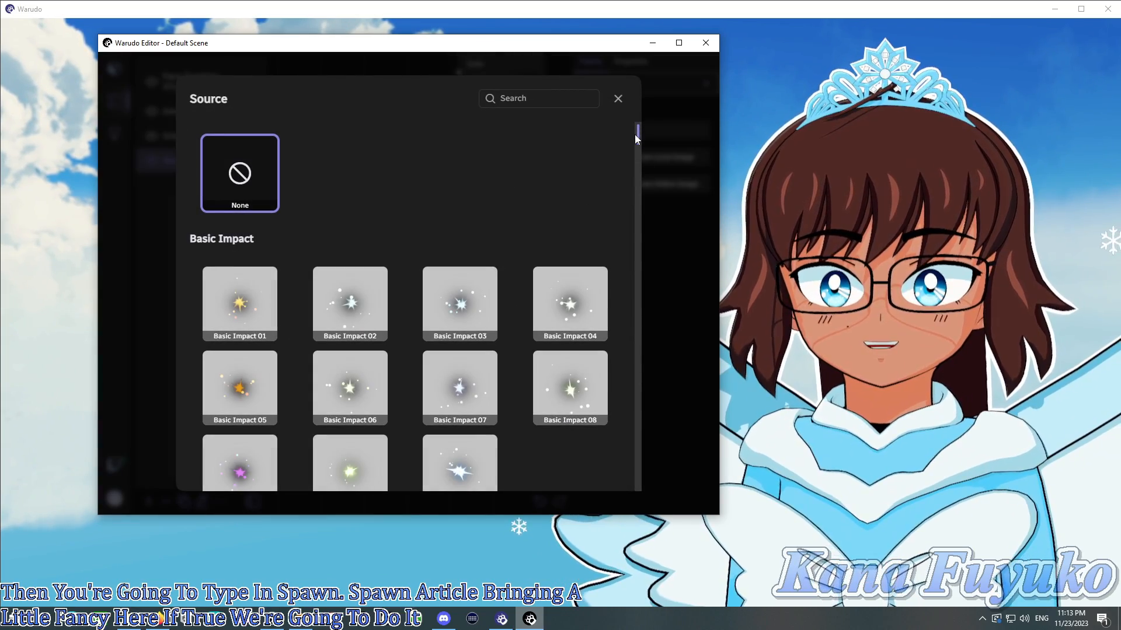
{"action": "left_click_drag", "start_coordinate": [638, 143], "coordinate": [628, 283]}
{"action": "scroll", "coordinate": [629, 282], "scroll_direction": "down", "scroll_amount": 15}
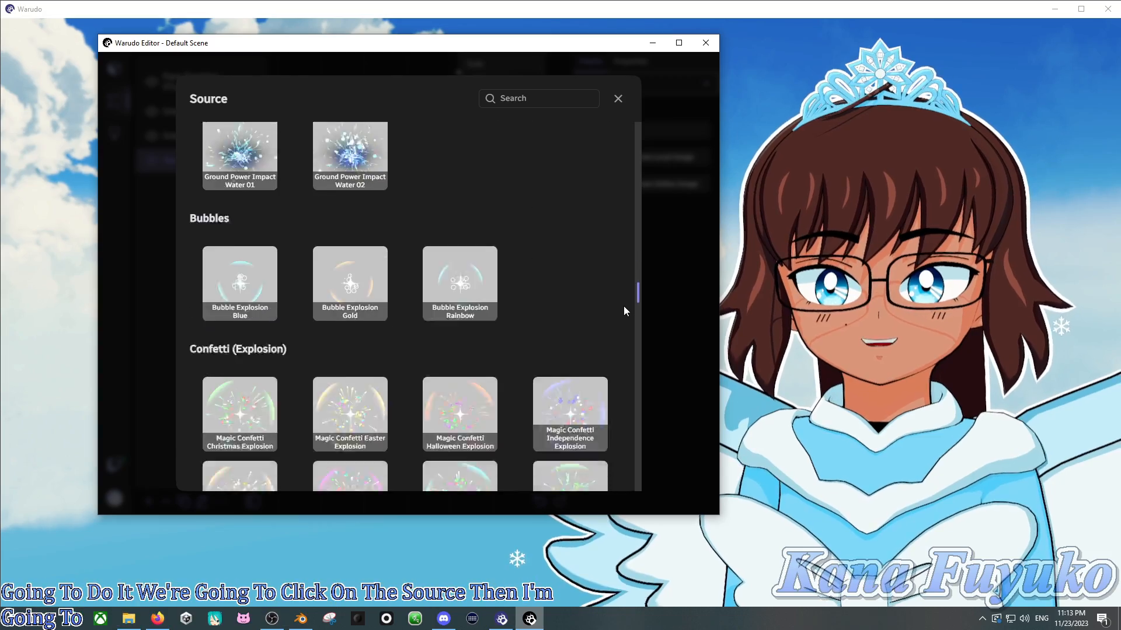
{"action": "scroll", "coordinate": [587, 318], "scroll_direction": "down", "scroll_amount": 2}
{"action": "scroll", "coordinate": [569, 310], "scroll_direction": "down", "scroll_amount": 10}
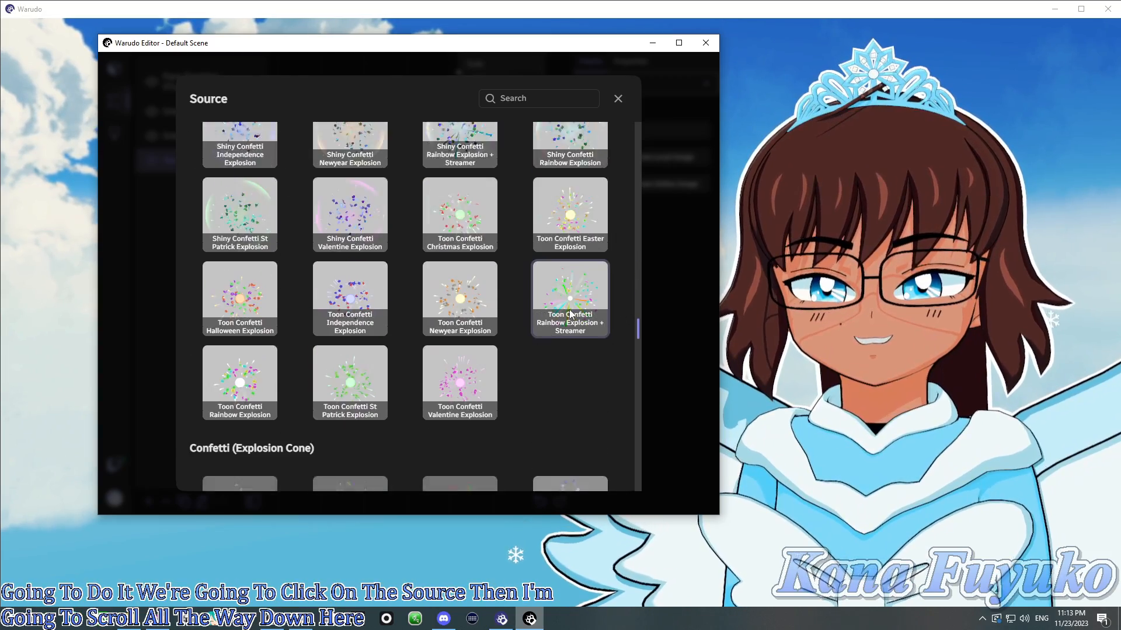
{"action": "scroll", "coordinate": [490, 295], "scroll_direction": "down", "scroll_amount": 10}
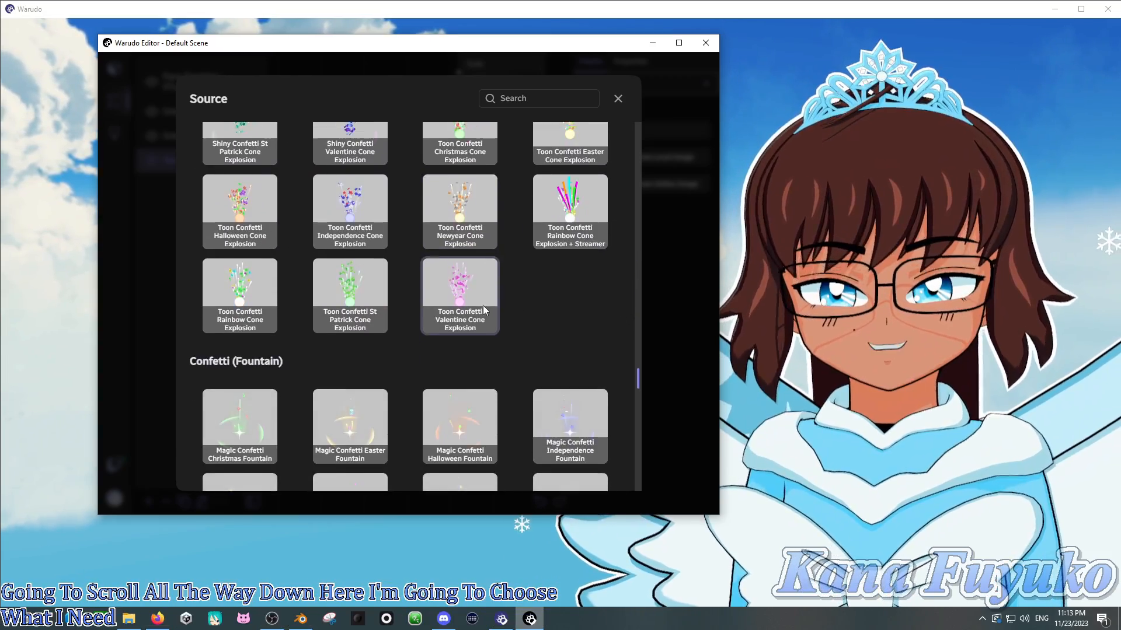
{"action": "scroll", "coordinate": [475, 274], "scroll_direction": "down", "scroll_amount": 10}
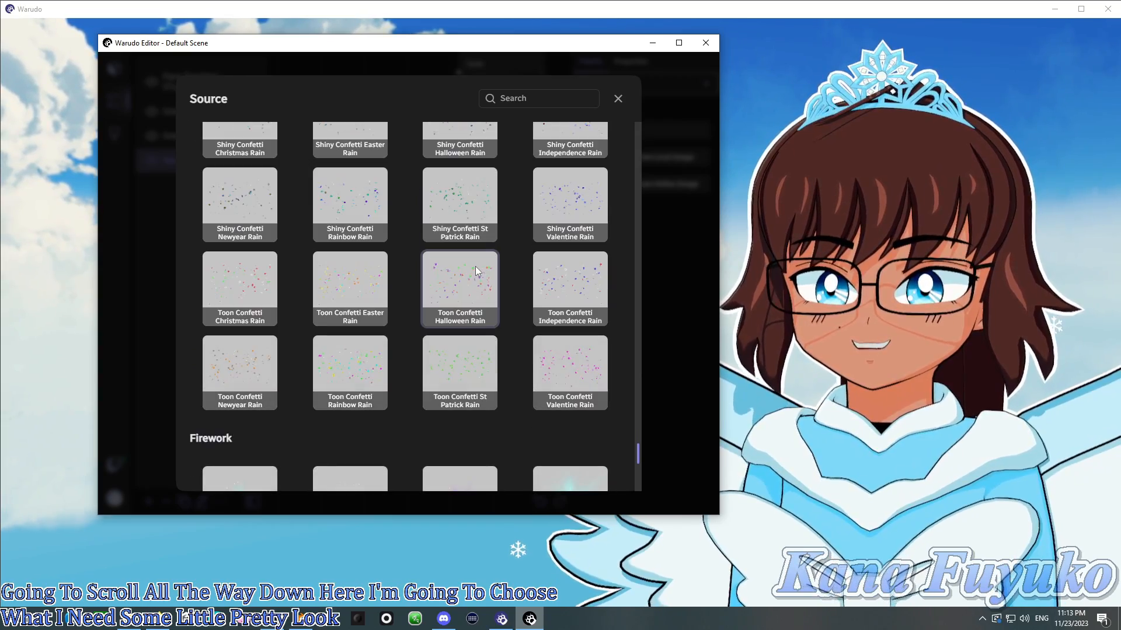
{"action": "scroll", "coordinate": [458, 259], "scroll_direction": "up", "scroll_amount": 5}
{"action": "scroll", "coordinate": [459, 257], "scroll_direction": "up", "scroll_amount": 5}
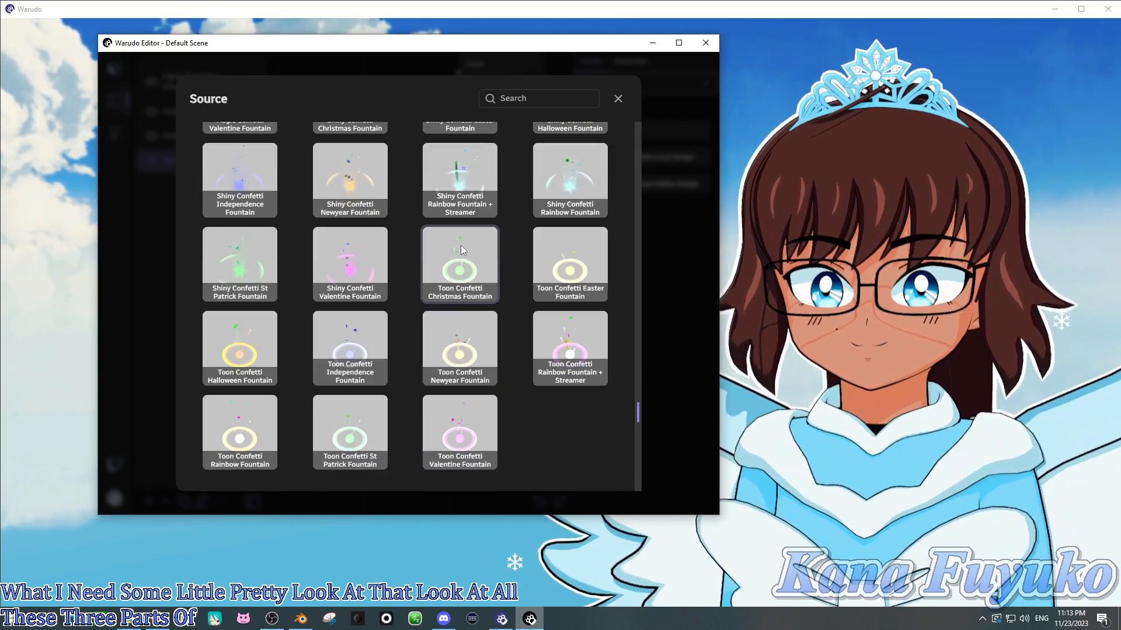
{"action": "scroll", "coordinate": [516, 264], "scroll_direction": "up", "scroll_amount": 10}
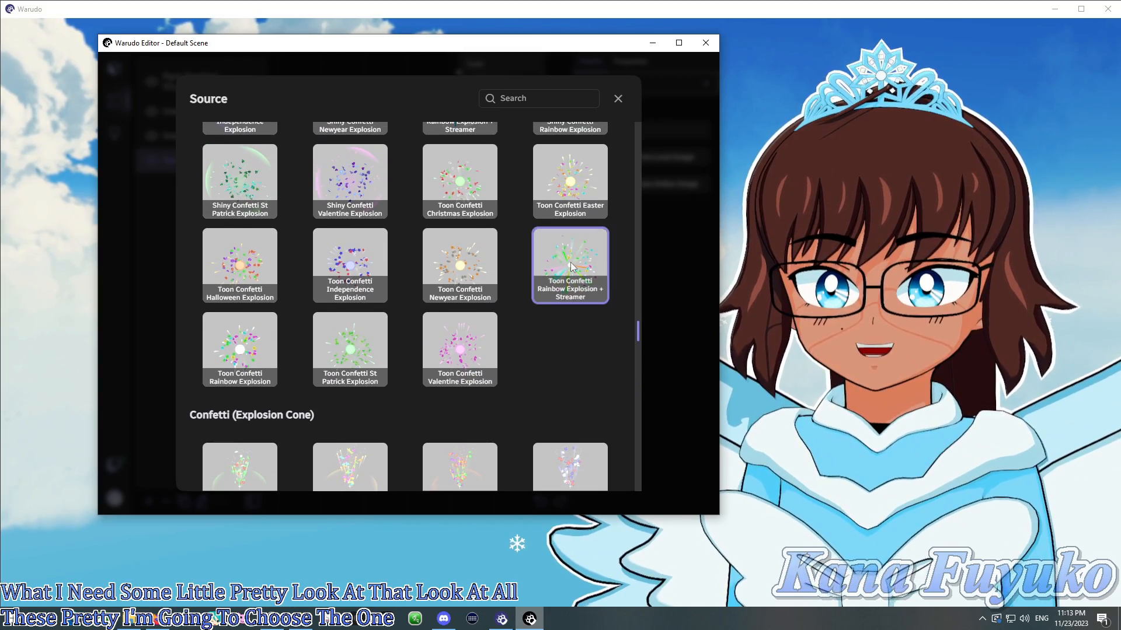
{"action": "left_click", "coordinate": [618, 100]}
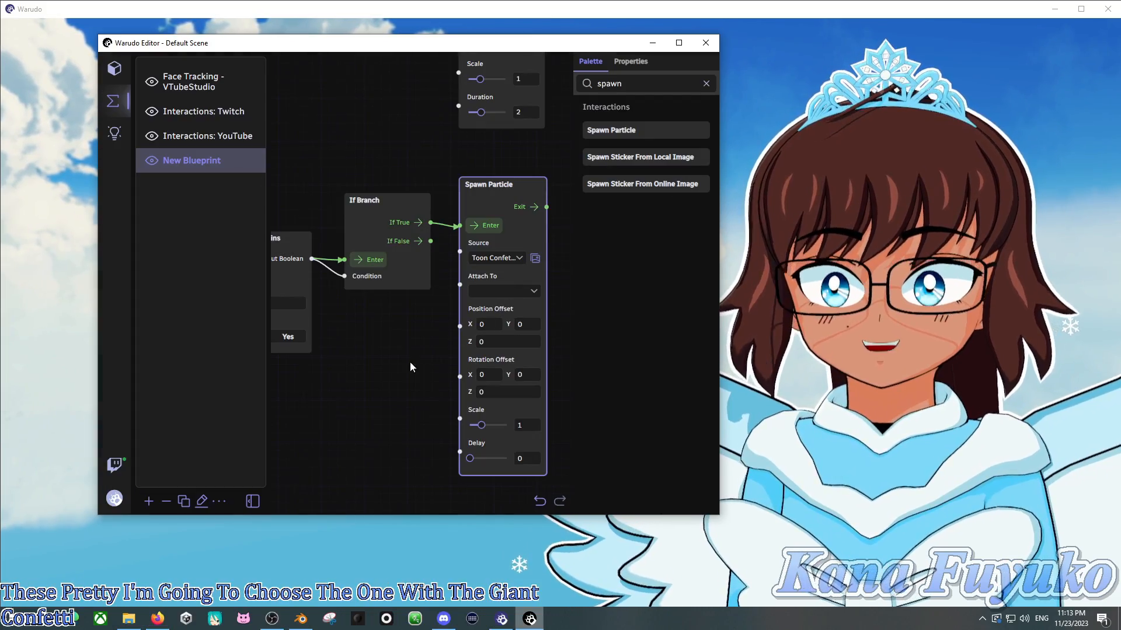
Set the Spawn Particle node's Attach To to Character and trigger its Enter input to test the confetti.
{"action": "left_click", "coordinate": [516, 291]}
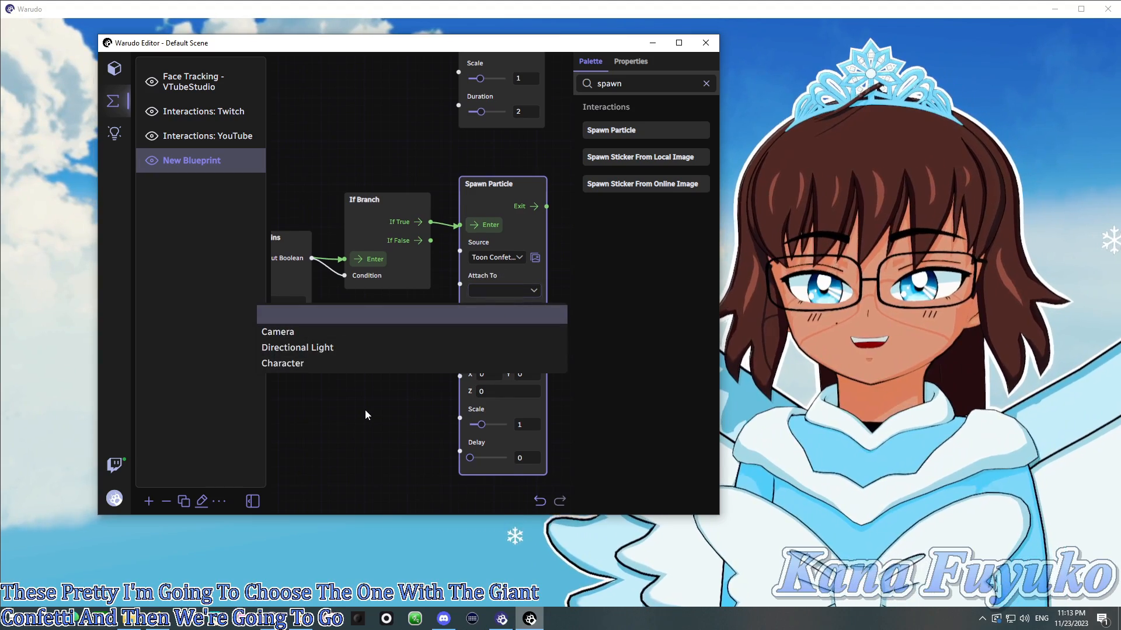
{"action": "left_click", "coordinate": [365, 410]}
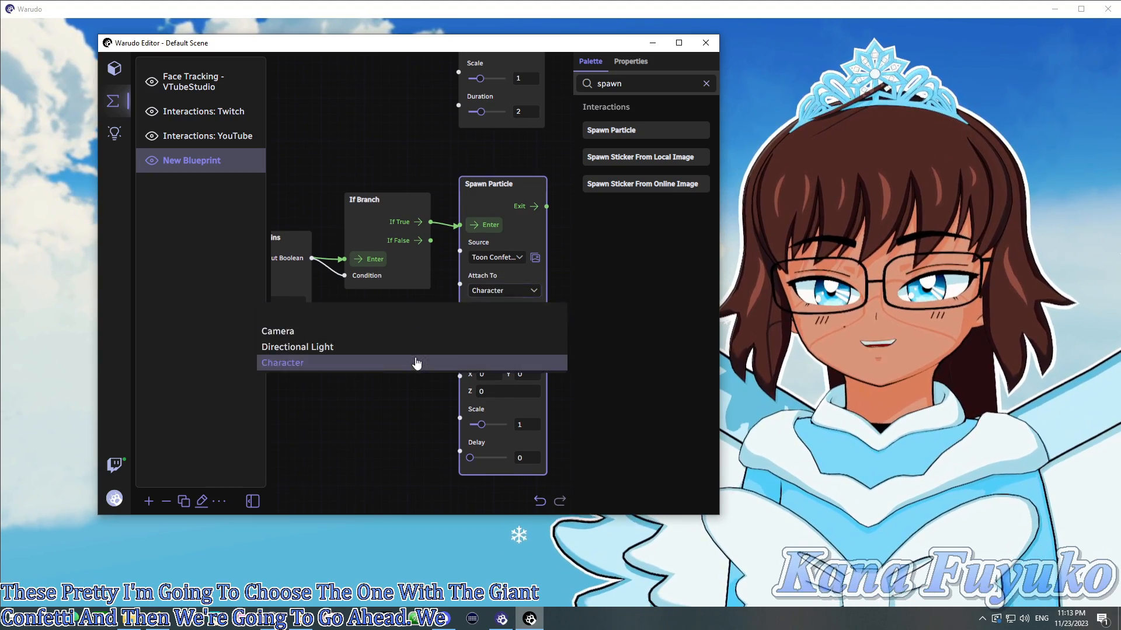
{"action": "left_click", "coordinate": [416, 363]}
{"action": "scroll", "coordinate": [432, 344], "scroll_direction": "down", "scroll_amount": 2}
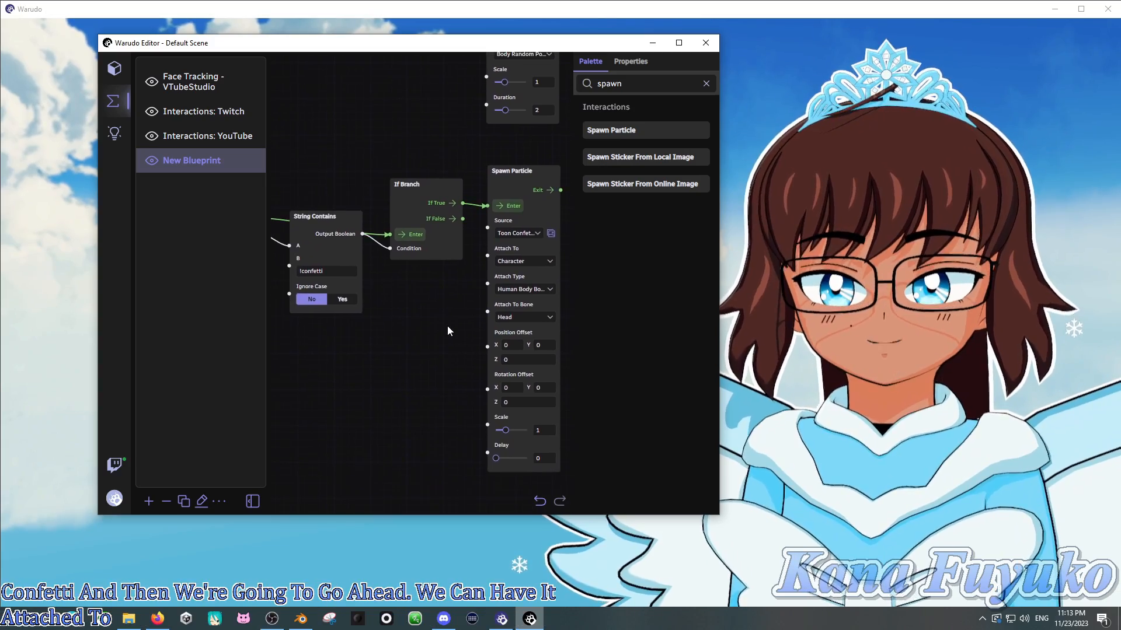
{"action": "left_click", "coordinate": [500, 208]}
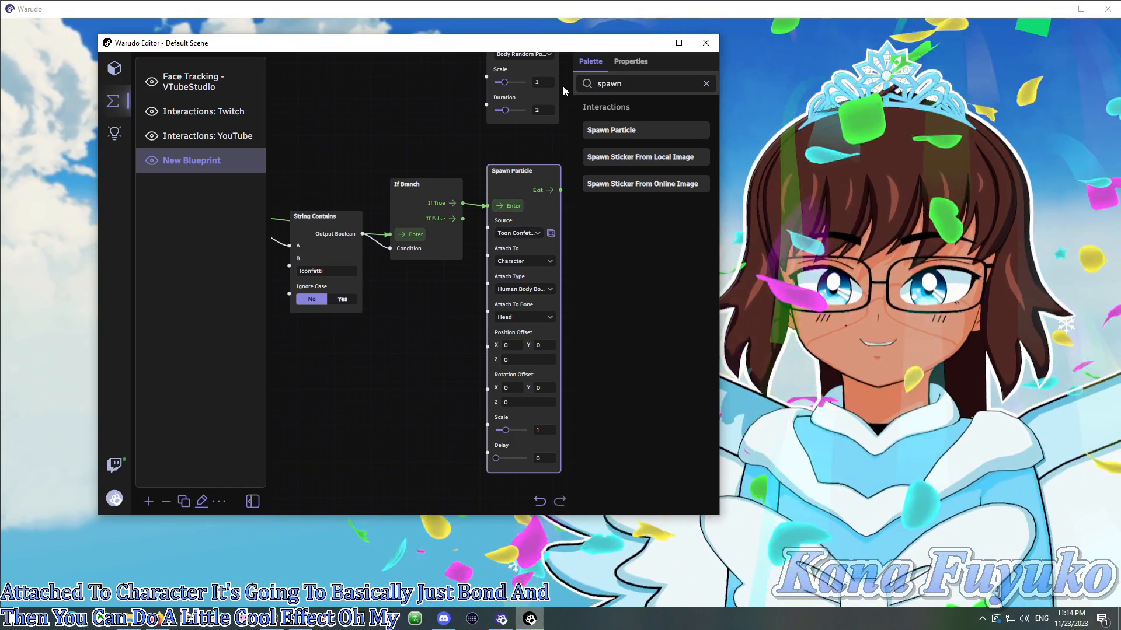
Move the editor window farther away from the avatar and trigger the confetti particle again.
{"action": "left_click_drag", "start_coordinate": [564, 43], "coordinate": [477, 59]}
{"action": "left_click_drag", "start_coordinate": [331, 358], "coordinate": [333, 350]}
{"action": "scroll", "coordinate": [331, 350], "scroll_direction": "down", "scroll_amount": 1}
{"action": "left_click_drag", "start_coordinate": [253, 352], "coordinate": [313, 363]}
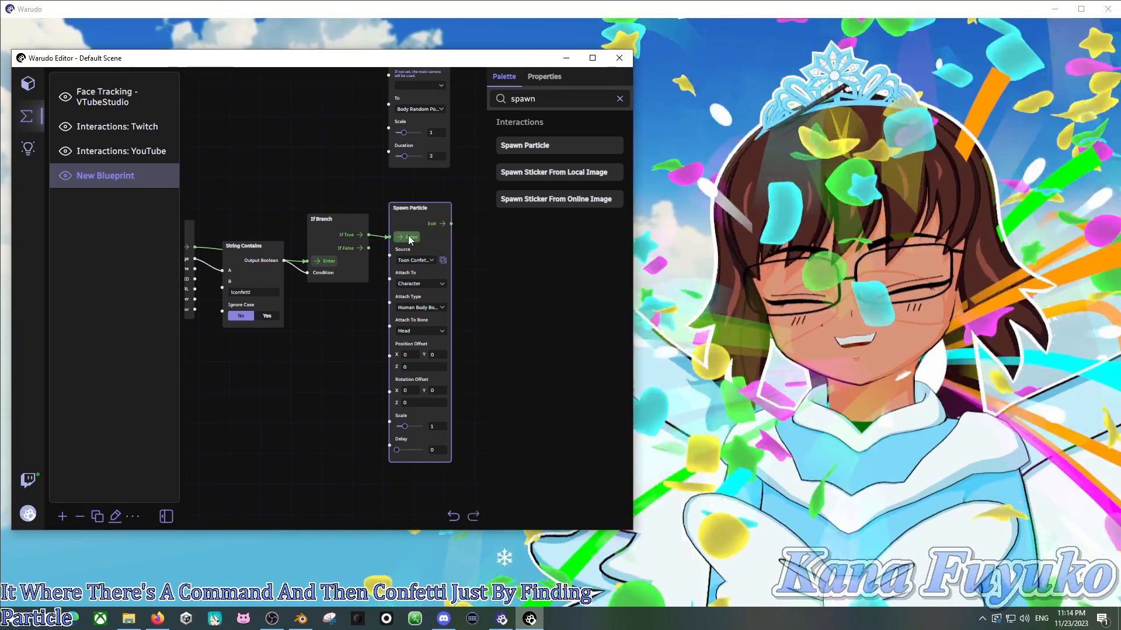
Review the layout of the confetti chain together with the sticker, liquid and upper node chains in the blueprint.
{"action": "scroll", "coordinate": [297, 341], "scroll_direction": "down", "scroll_amount": 2}
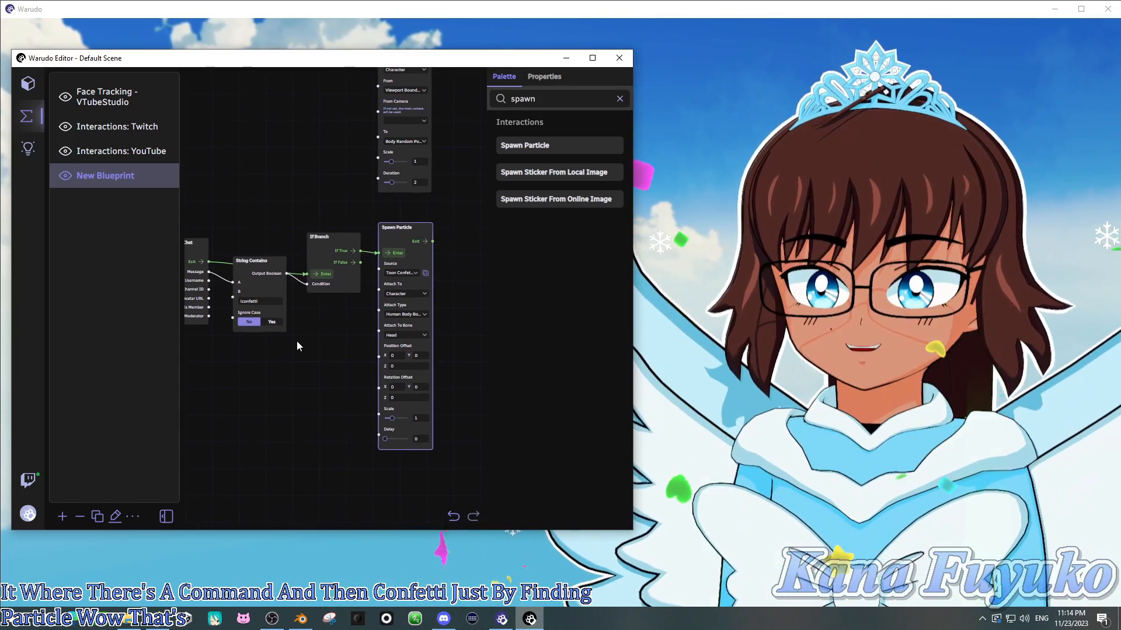
{"action": "scroll", "coordinate": [297, 347], "scroll_direction": "down", "scroll_amount": 4}
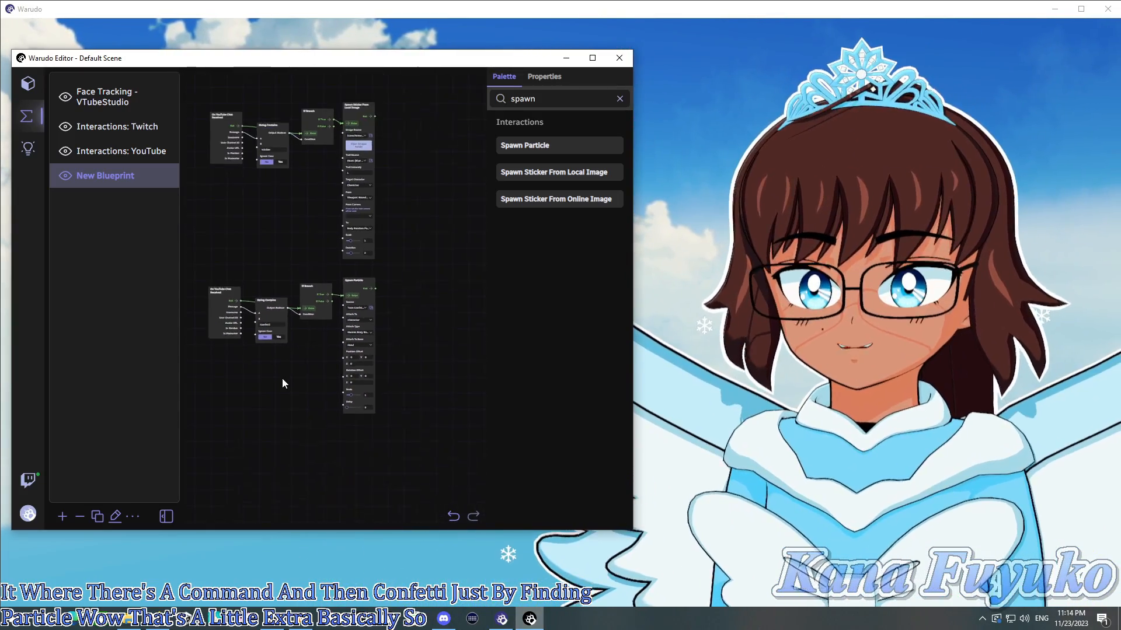
{"action": "left_click_drag", "start_coordinate": [282, 379], "coordinate": [355, 385]}
{"action": "scroll", "coordinate": [351, 383], "scroll_direction": "down", "scroll_amount": 4}
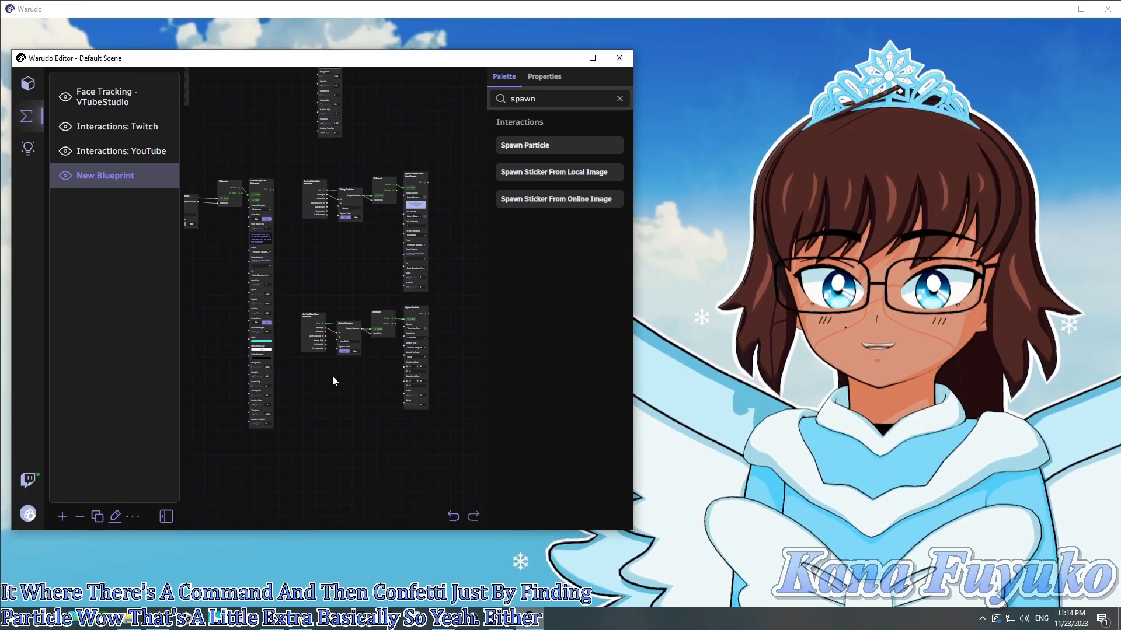
{"action": "left_click_drag", "start_coordinate": [313, 287], "coordinate": [355, 398]}
{"action": "scroll", "coordinate": [240, 188], "scroll_direction": "up", "scroll_amount": 2}
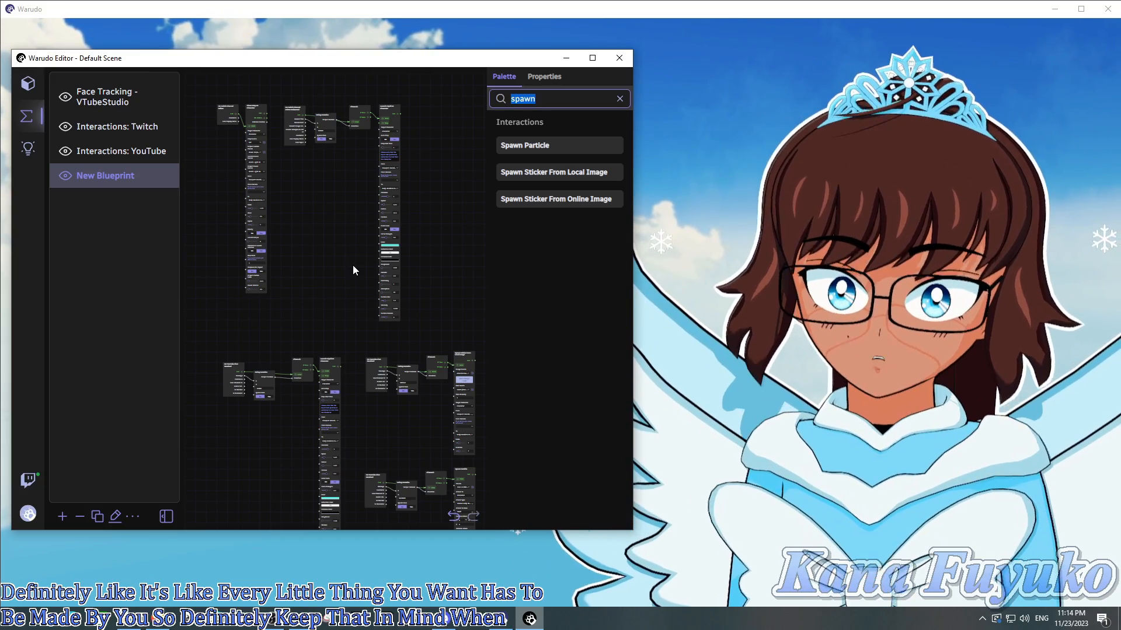
{"action": "left_click", "coordinate": [353, 273]}
{"action": "left_click_drag", "start_coordinate": [330, 267], "coordinate": [314, 127]}
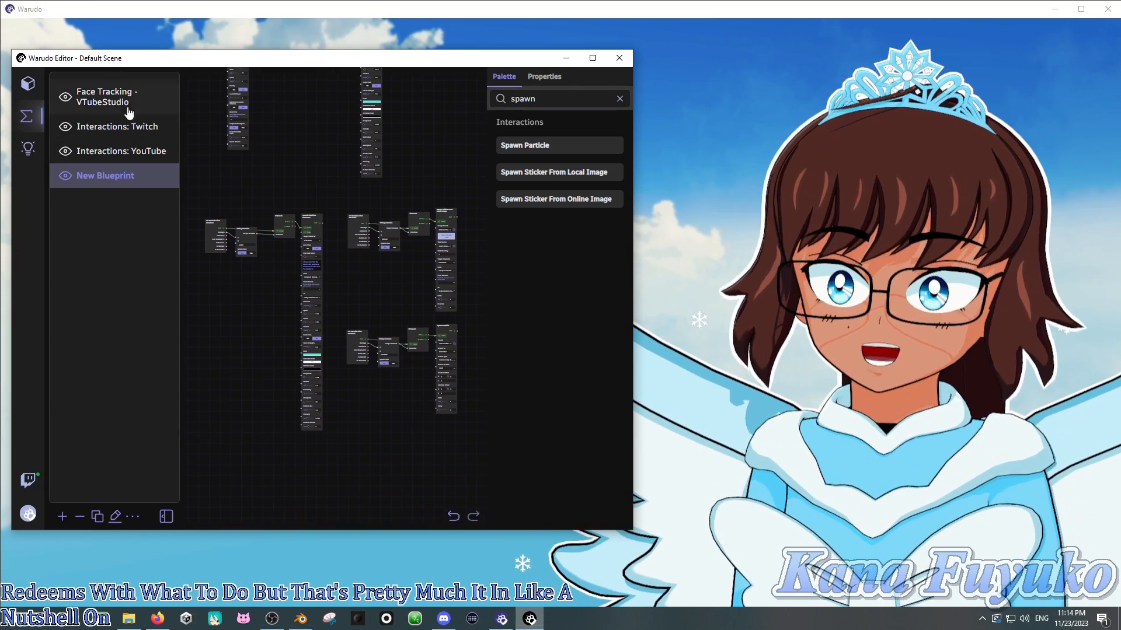
{"action": "scroll", "coordinate": [400, 440], "scroll_direction": "up", "scroll_amount": 3}
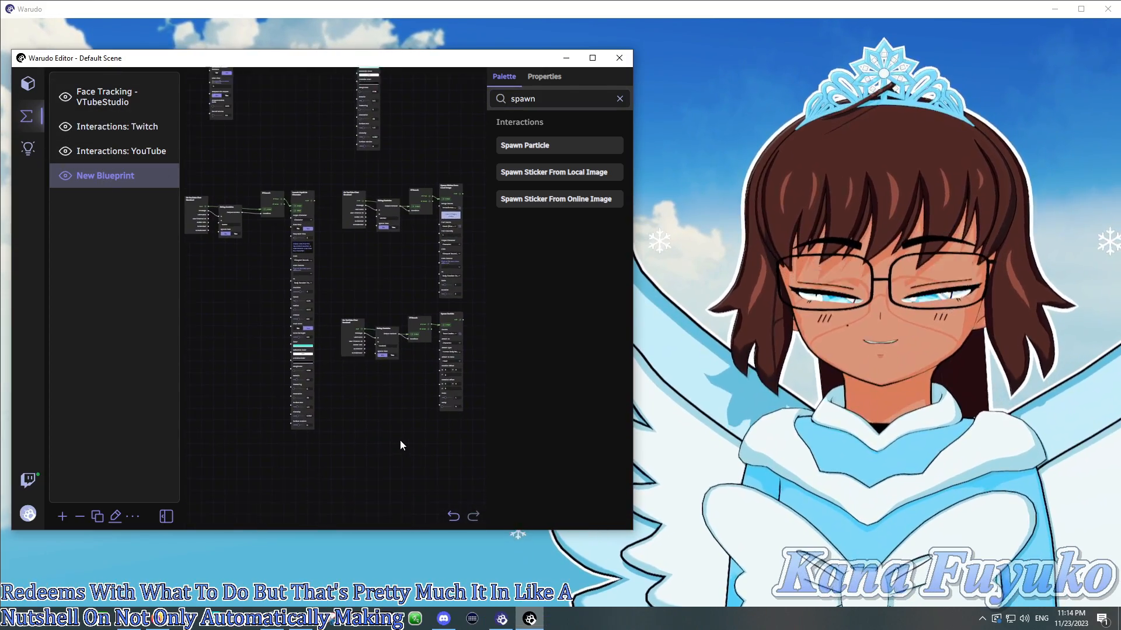
{"action": "left_click_drag", "start_coordinate": [380, 368], "coordinate": [380, 444]}
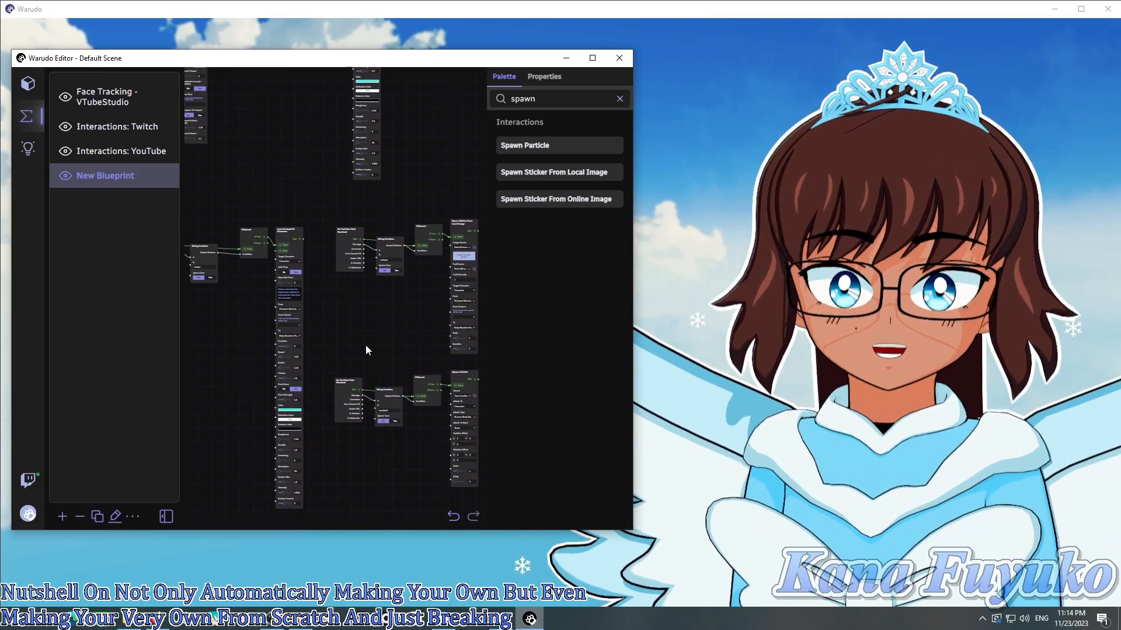
Reposition the editor window to look over all the blueprint's chains and bring the main avatar window to the front.
{"action": "left_click_drag", "start_coordinate": [317, 63], "coordinate": [353, 67]}
{"action": "scroll", "coordinate": [380, 363], "scroll_direction": "down", "scroll_amount": 1}
{"action": "scroll", "coordinate": [374, 349], "scroll_direction": "down", "scroll_amount": 2}
{"action": "left_click_drag", "start_coordinate": [363, 315], "coordinate": [380, 354]}
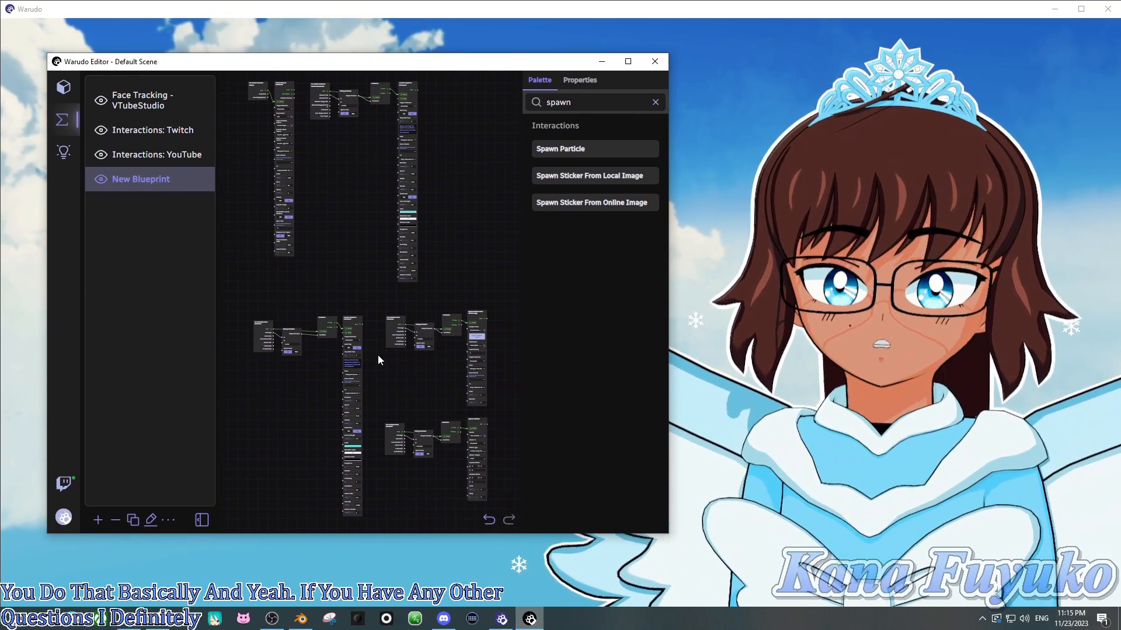
{"action": "scroll", "coordinate": [374, 360], "scroll_direction": "down", "scroll_amount": 1}
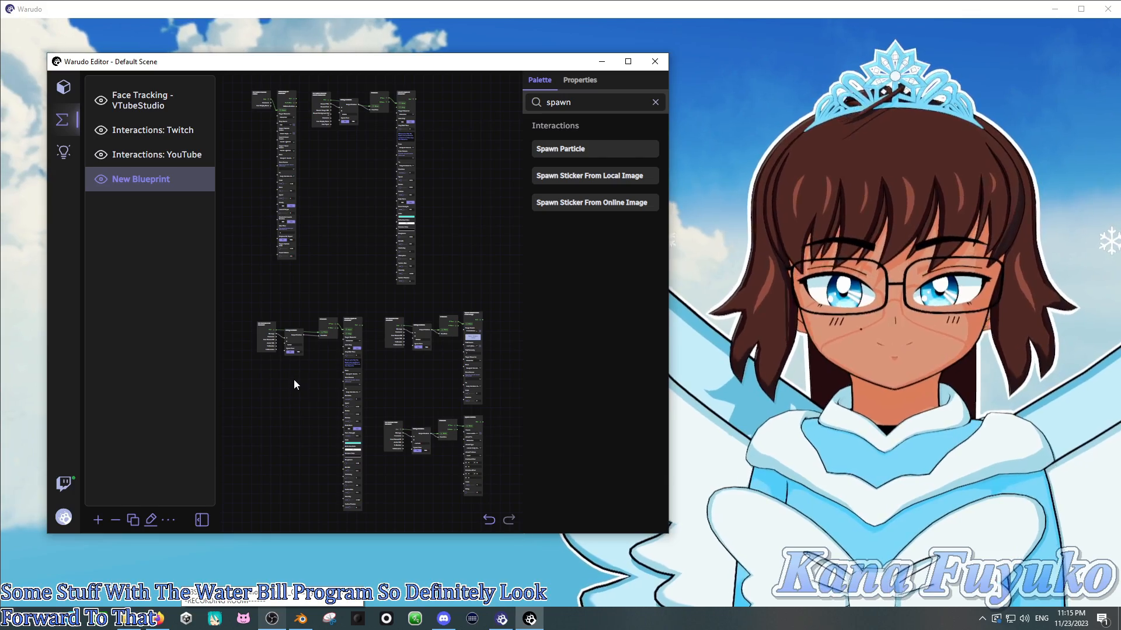
{"action": "scroll", "coordinate": [329, 222], "scroll_direction": "up", "scroll_amount": 1}
{"action": "left_click_drag", "start_coordinate": [329, 222], "coordinate": [351, 245]}
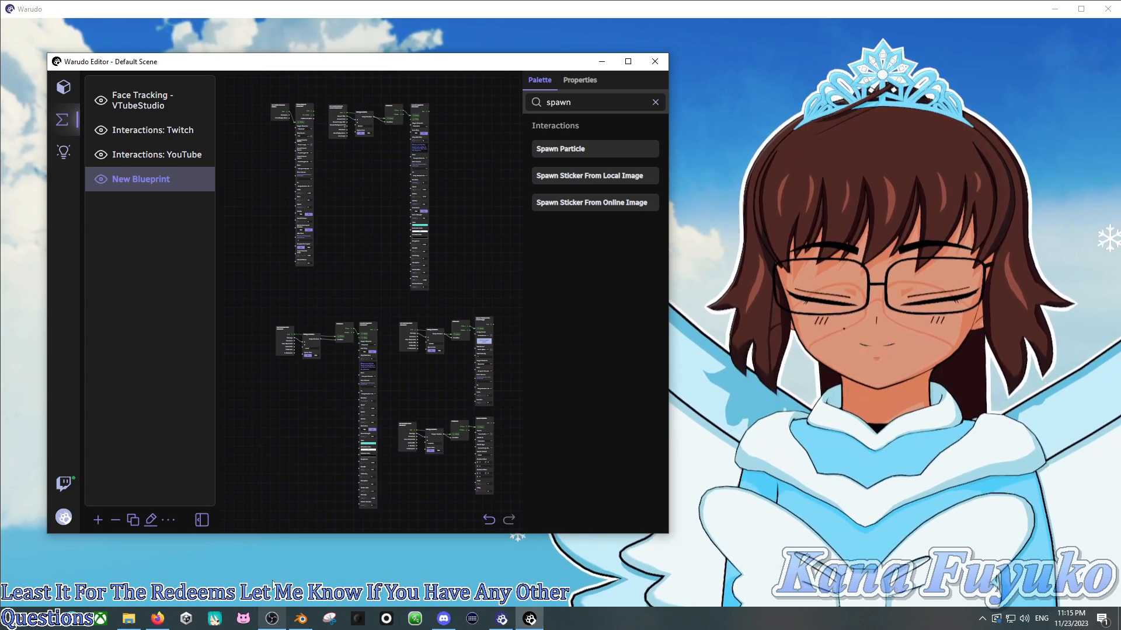
{"action": "left_click", "coordinate": [831, 309]}
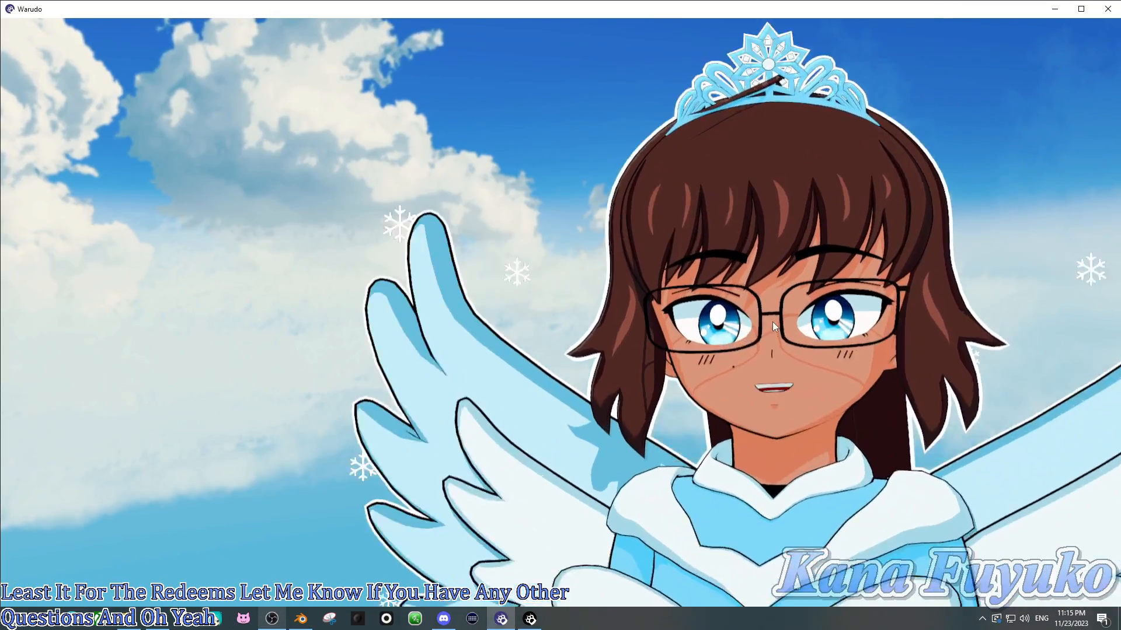